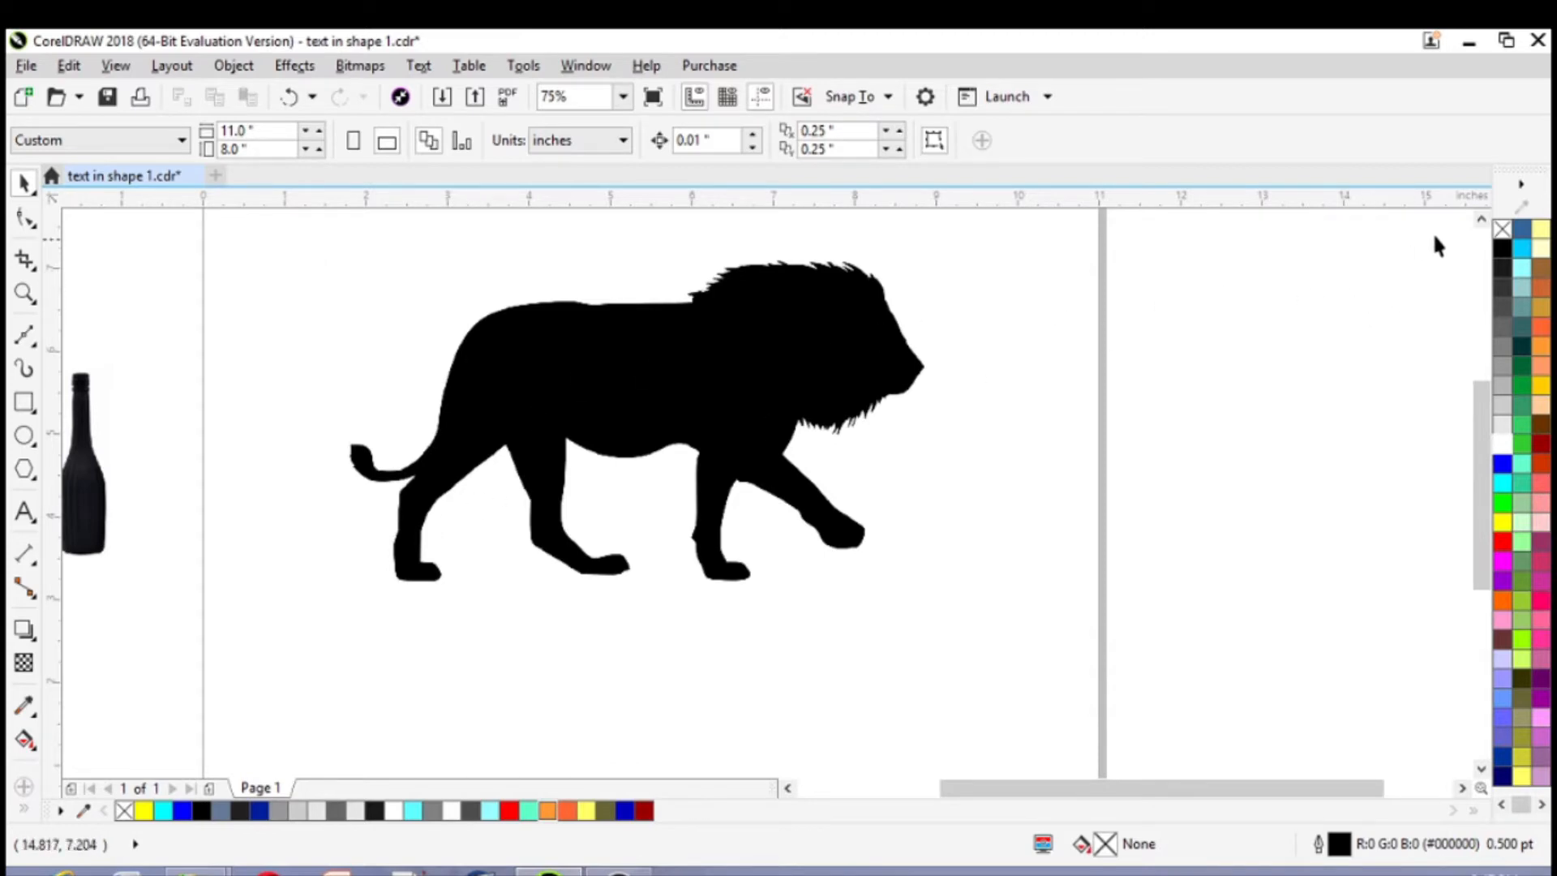
# Trace the lion's belly edge with the Bézier tool, from the hind leg forward to just before the front leg
pyautogui.click(1481, 219)
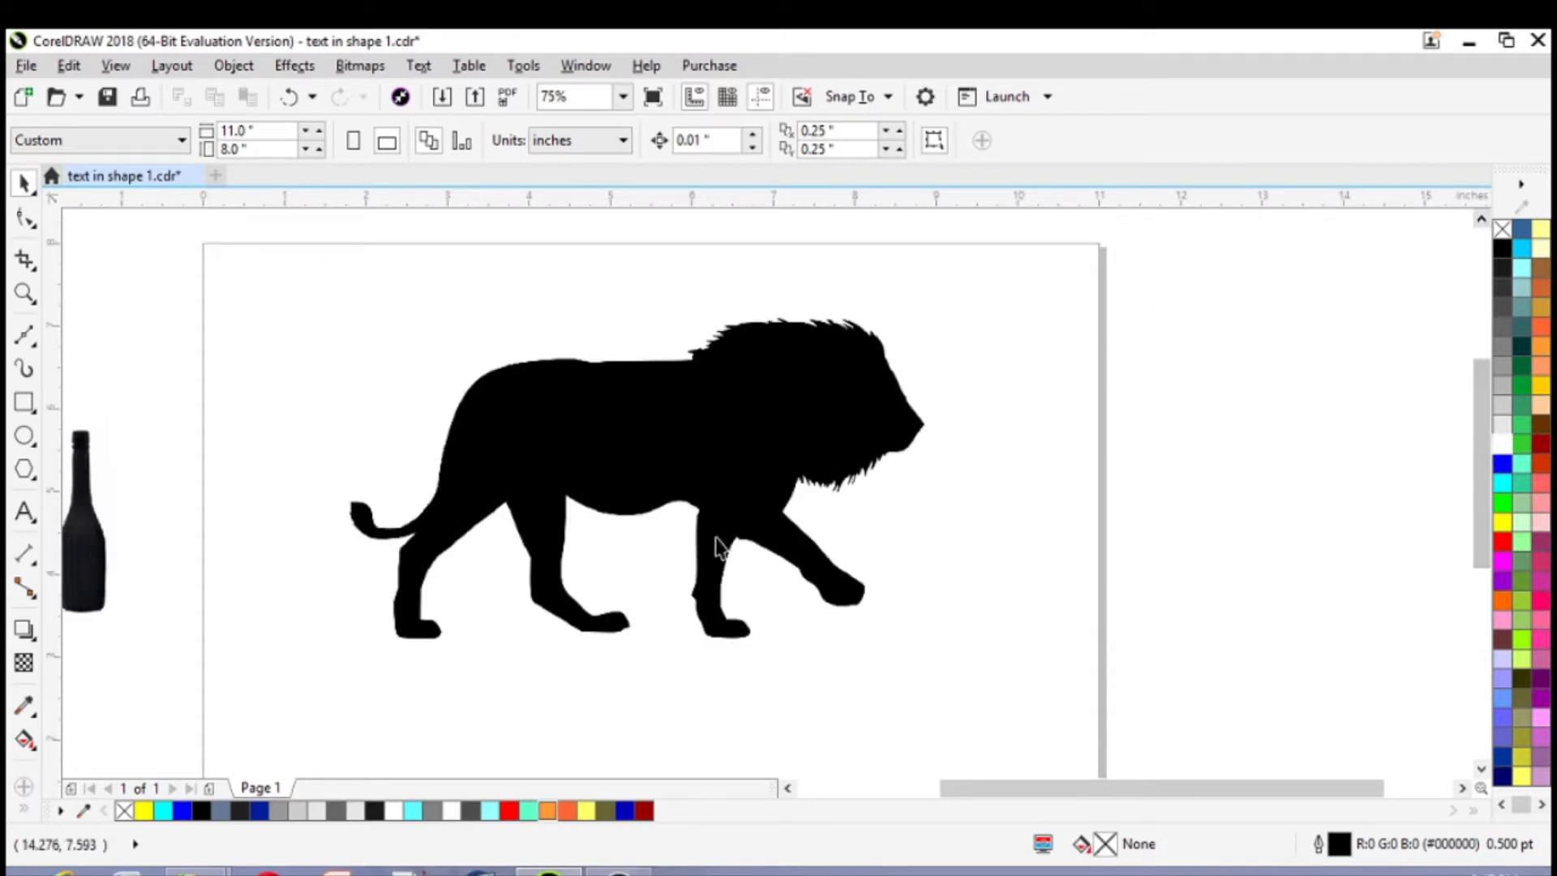
pyautogui.click(25, 339)
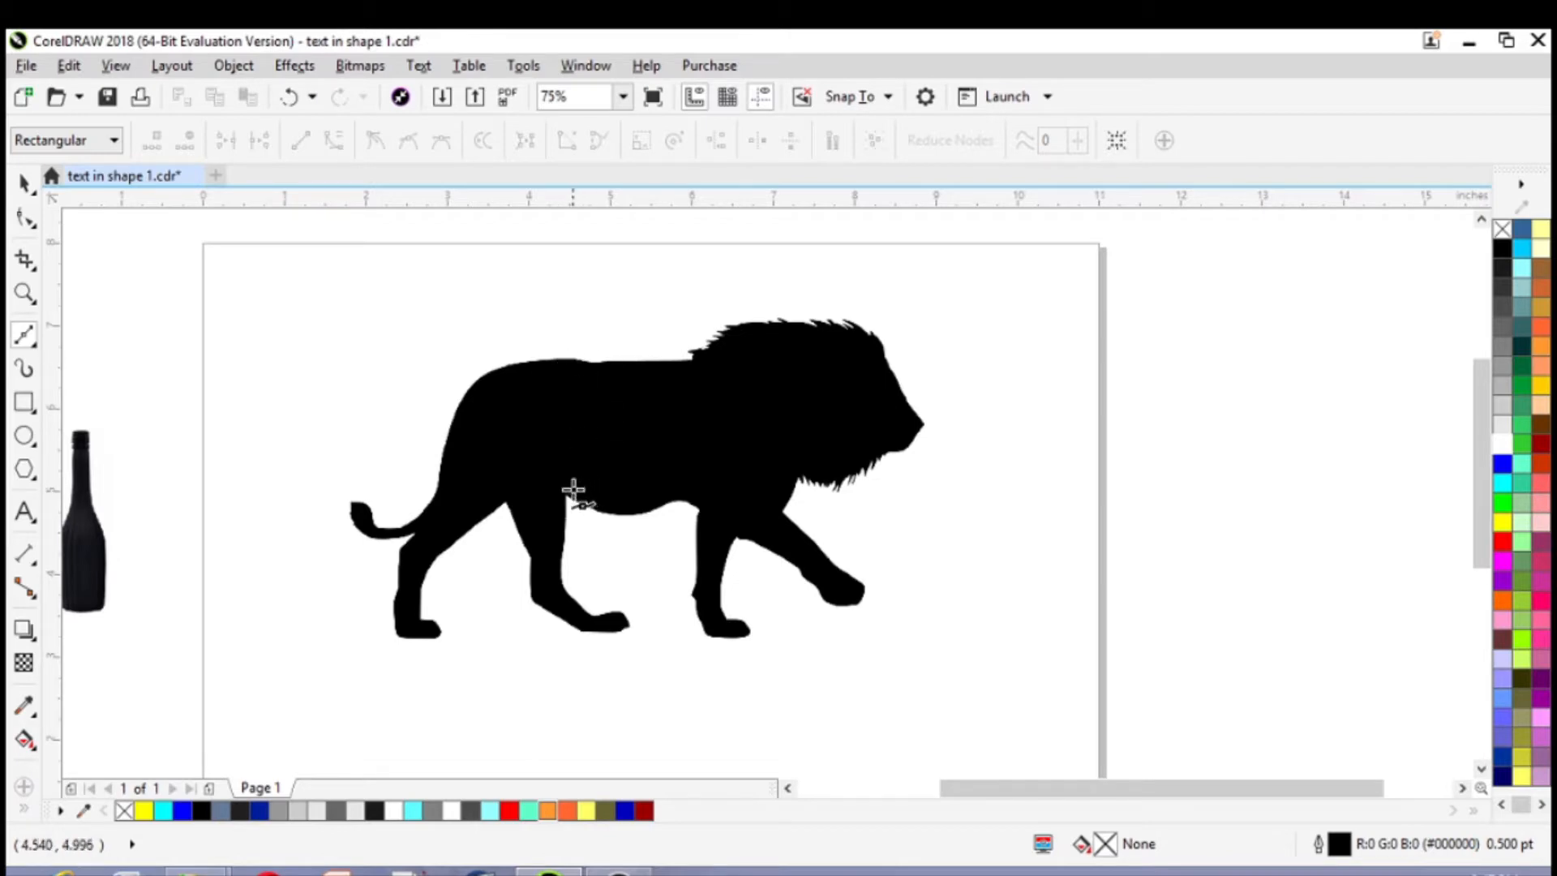
pyautogui.scroll(3, 573, 487)
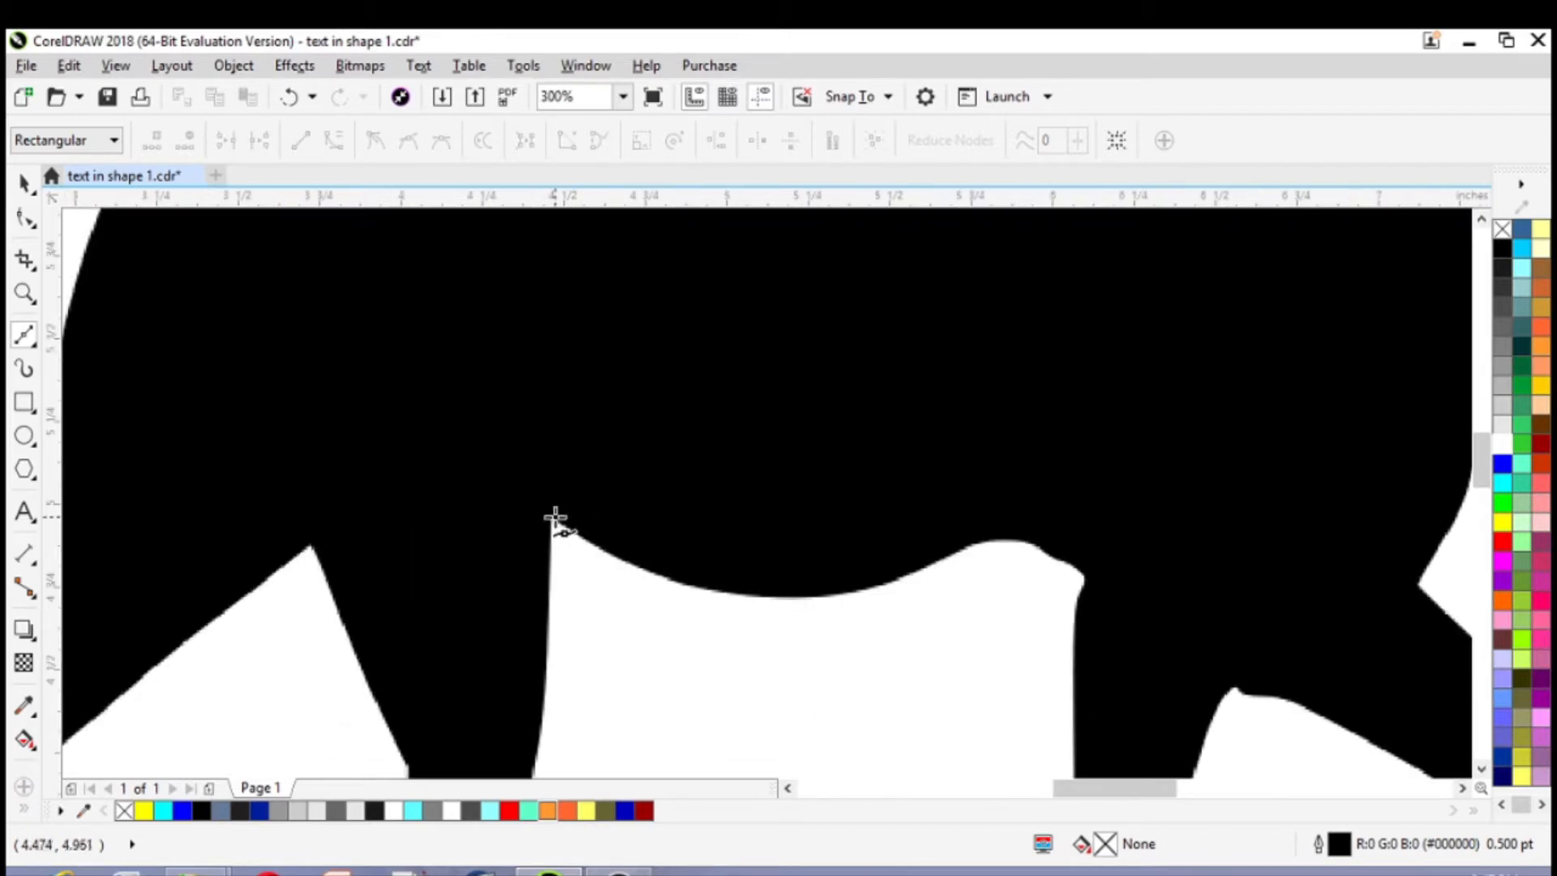
pyautogui.click(554, 517)
pyautogui.click(617, 556)
pyautogui.click(666, 579)
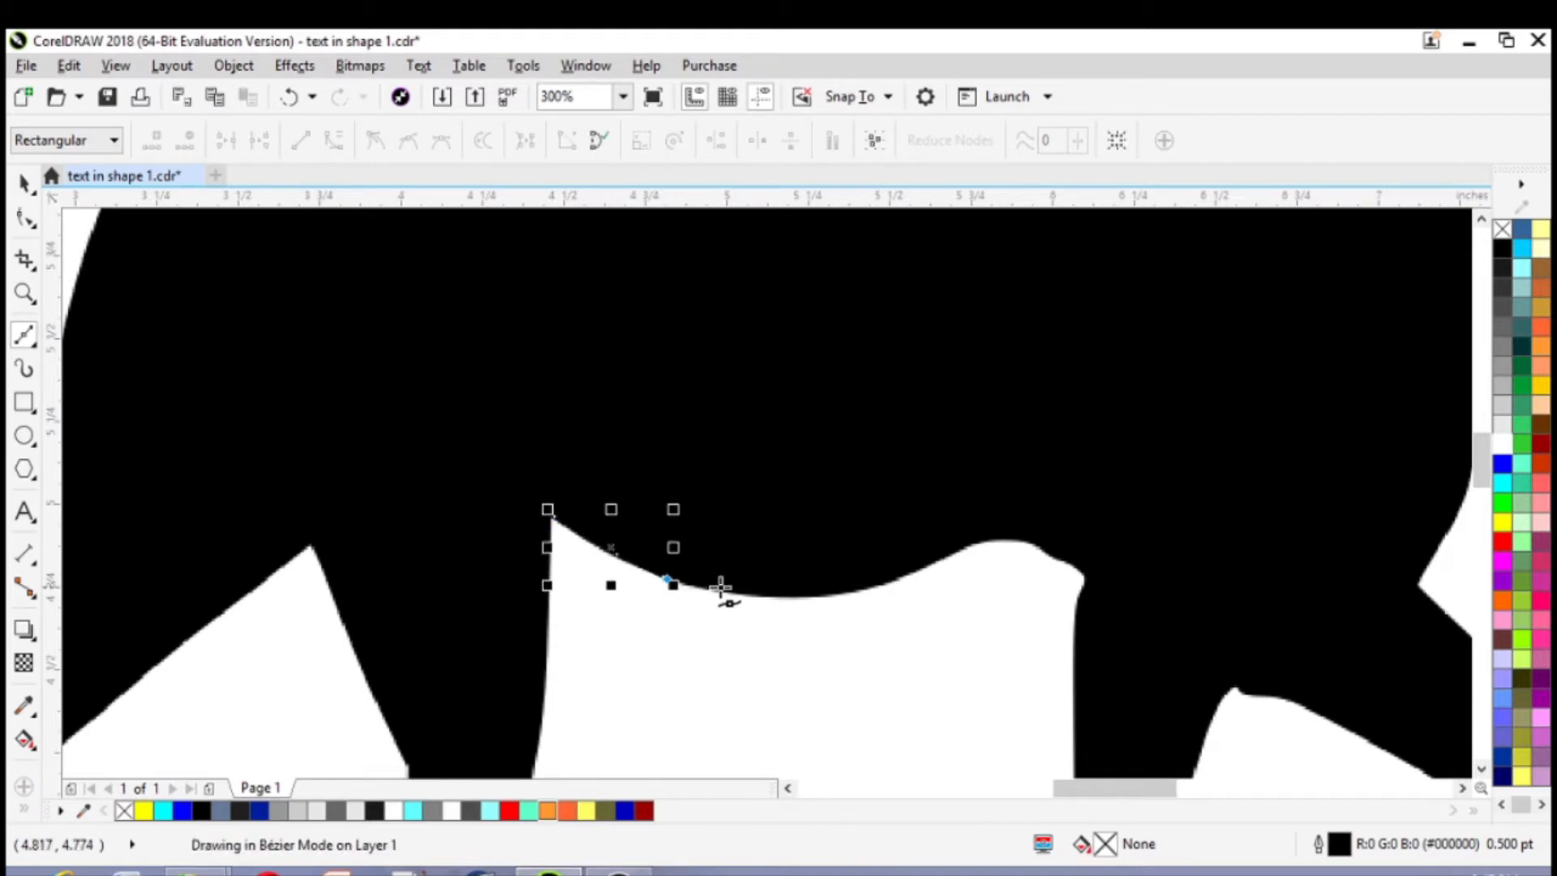
pyautogui.click(727, 593)
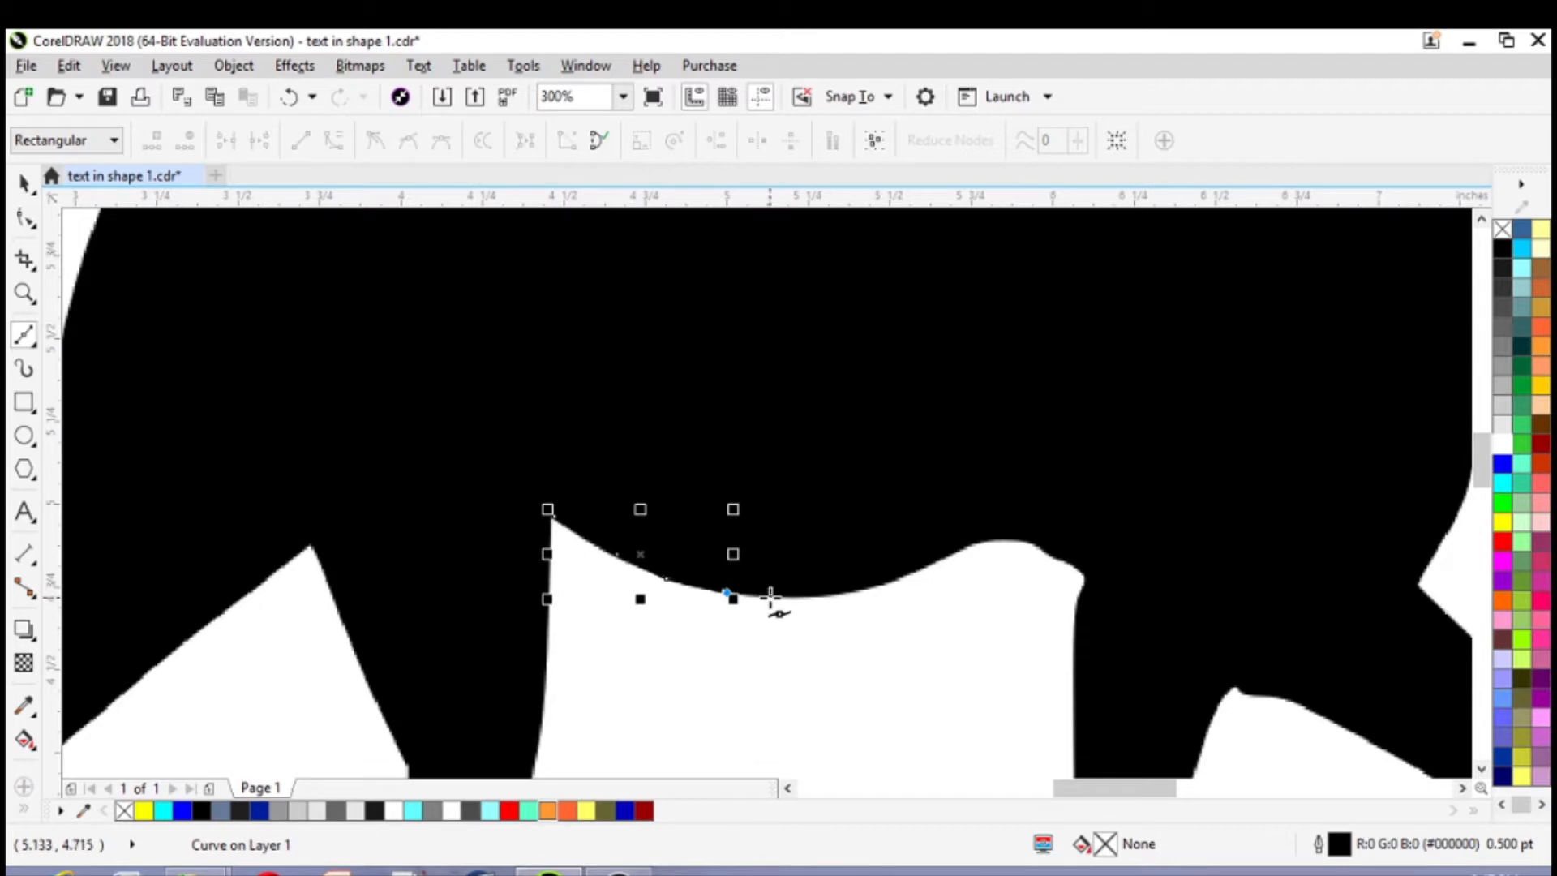
pyautogui.click(771, 599)
pyautogui.click(851, 597)
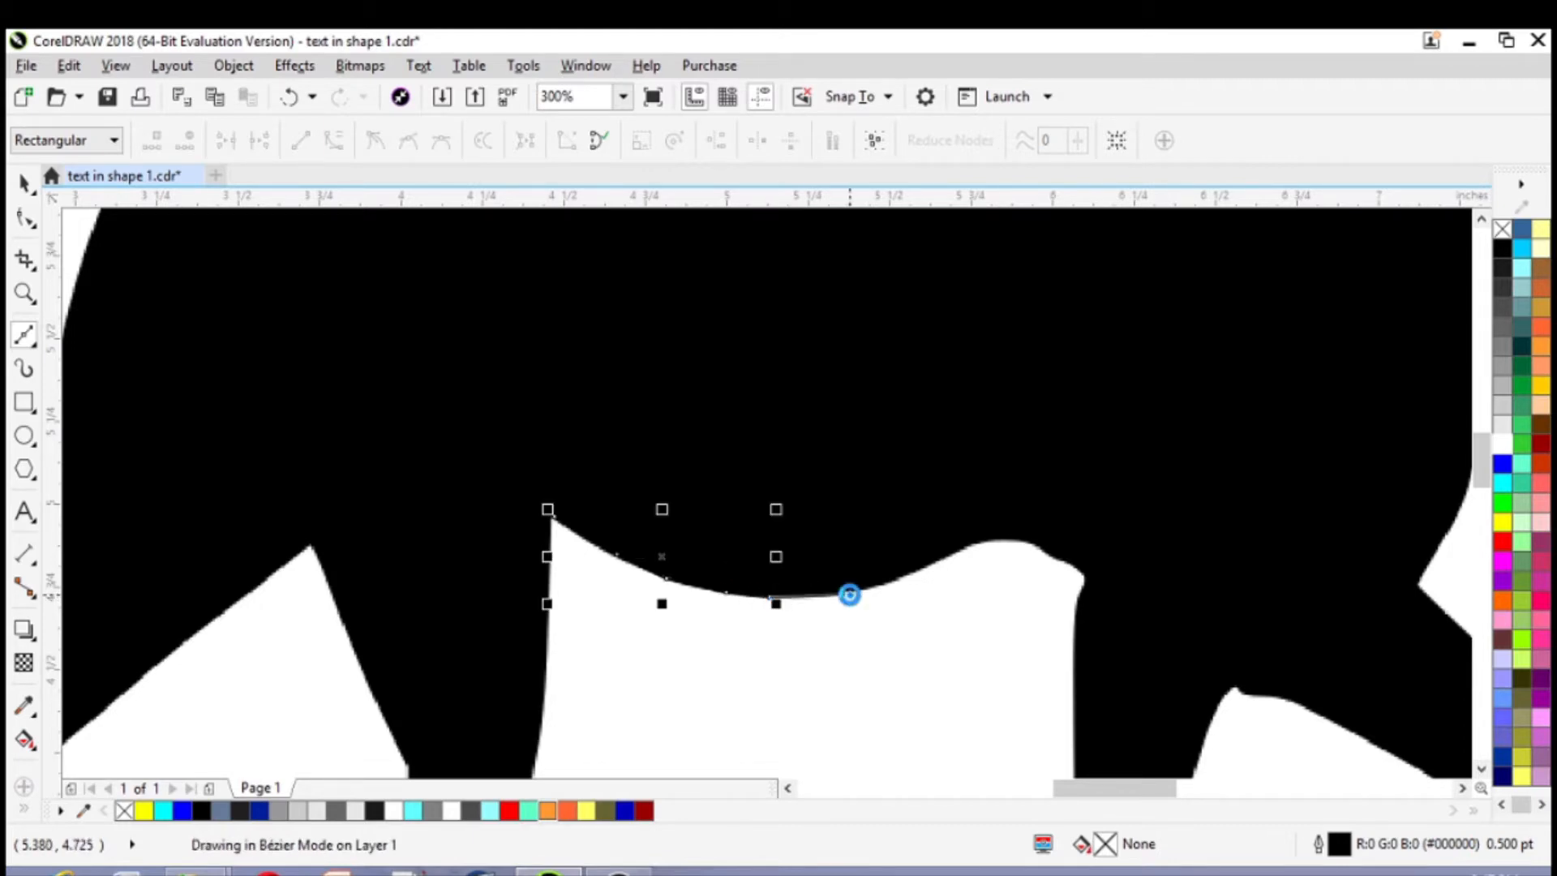
pyautogui.click(909, 575)
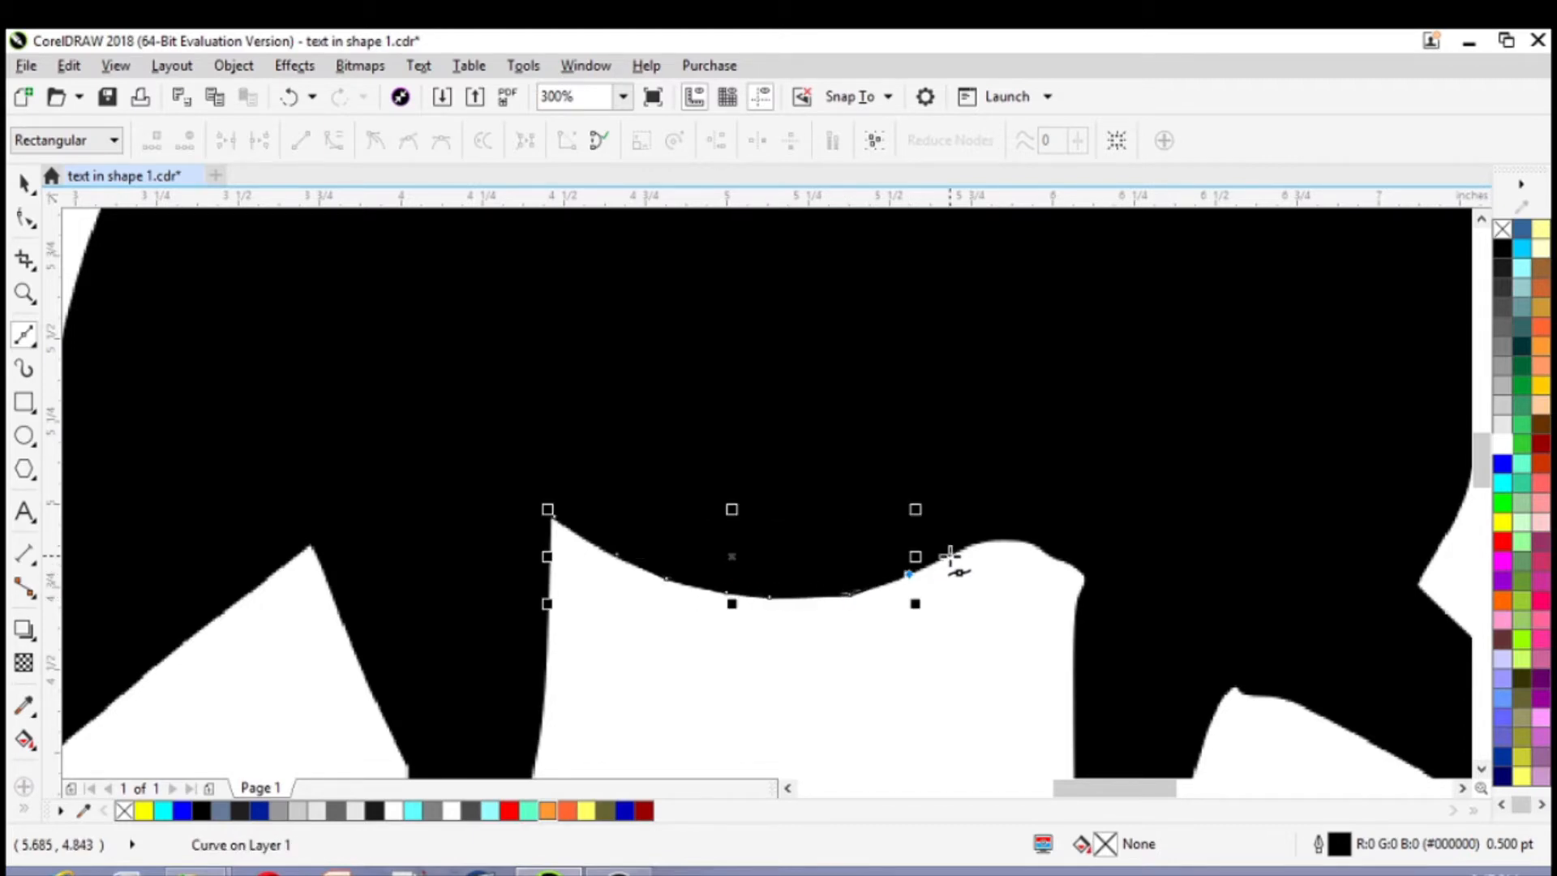
pyautogui.click(954, 557)
pyautogui.click(981, 541)
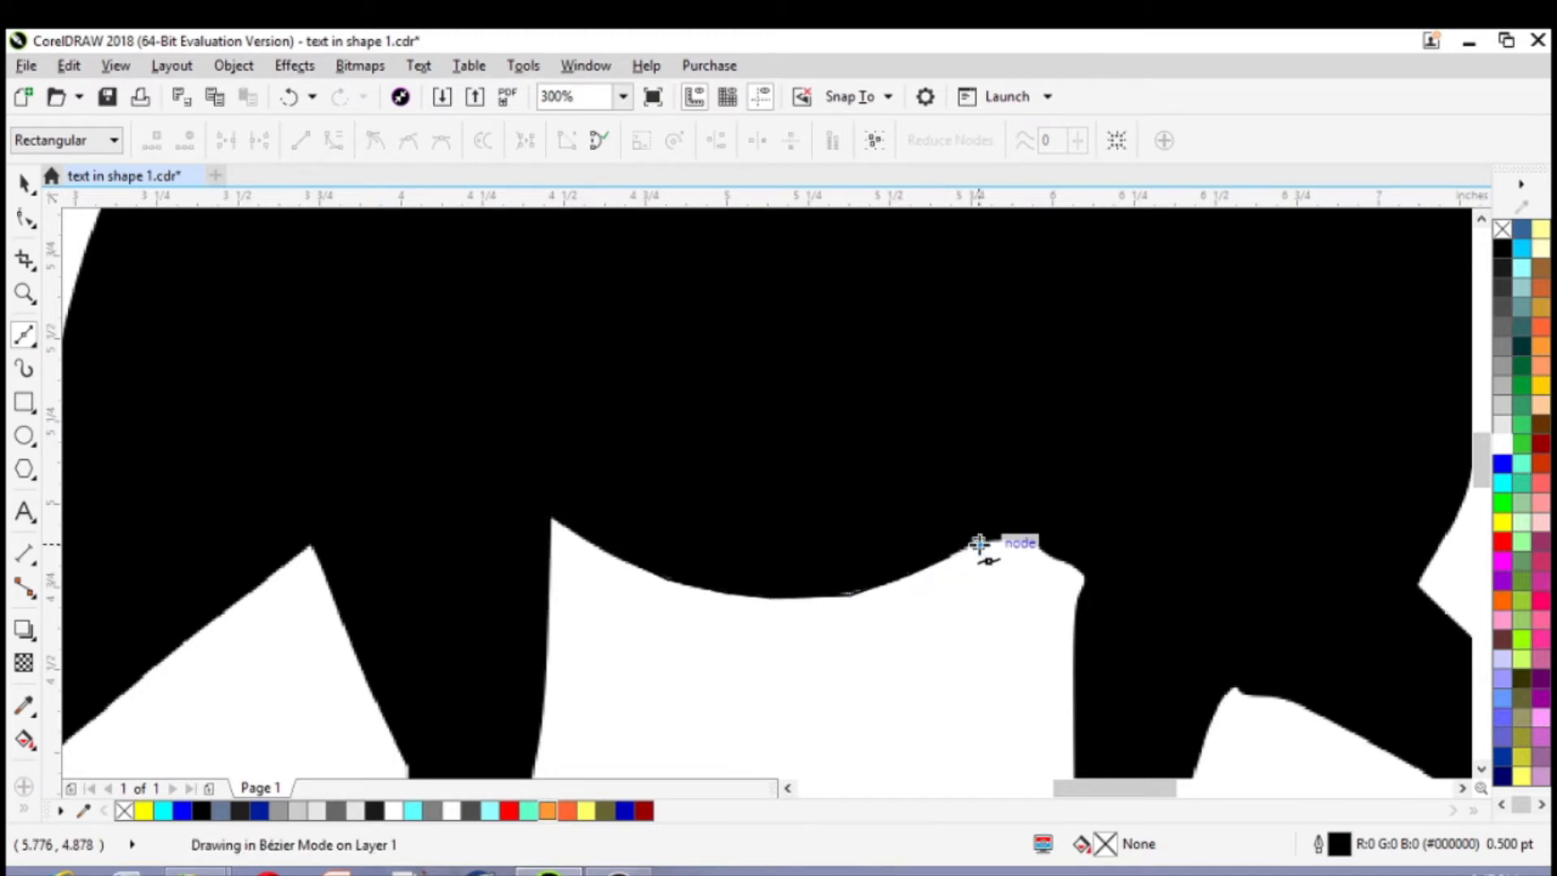
pyautogui.scroll(-2, 985, 543)
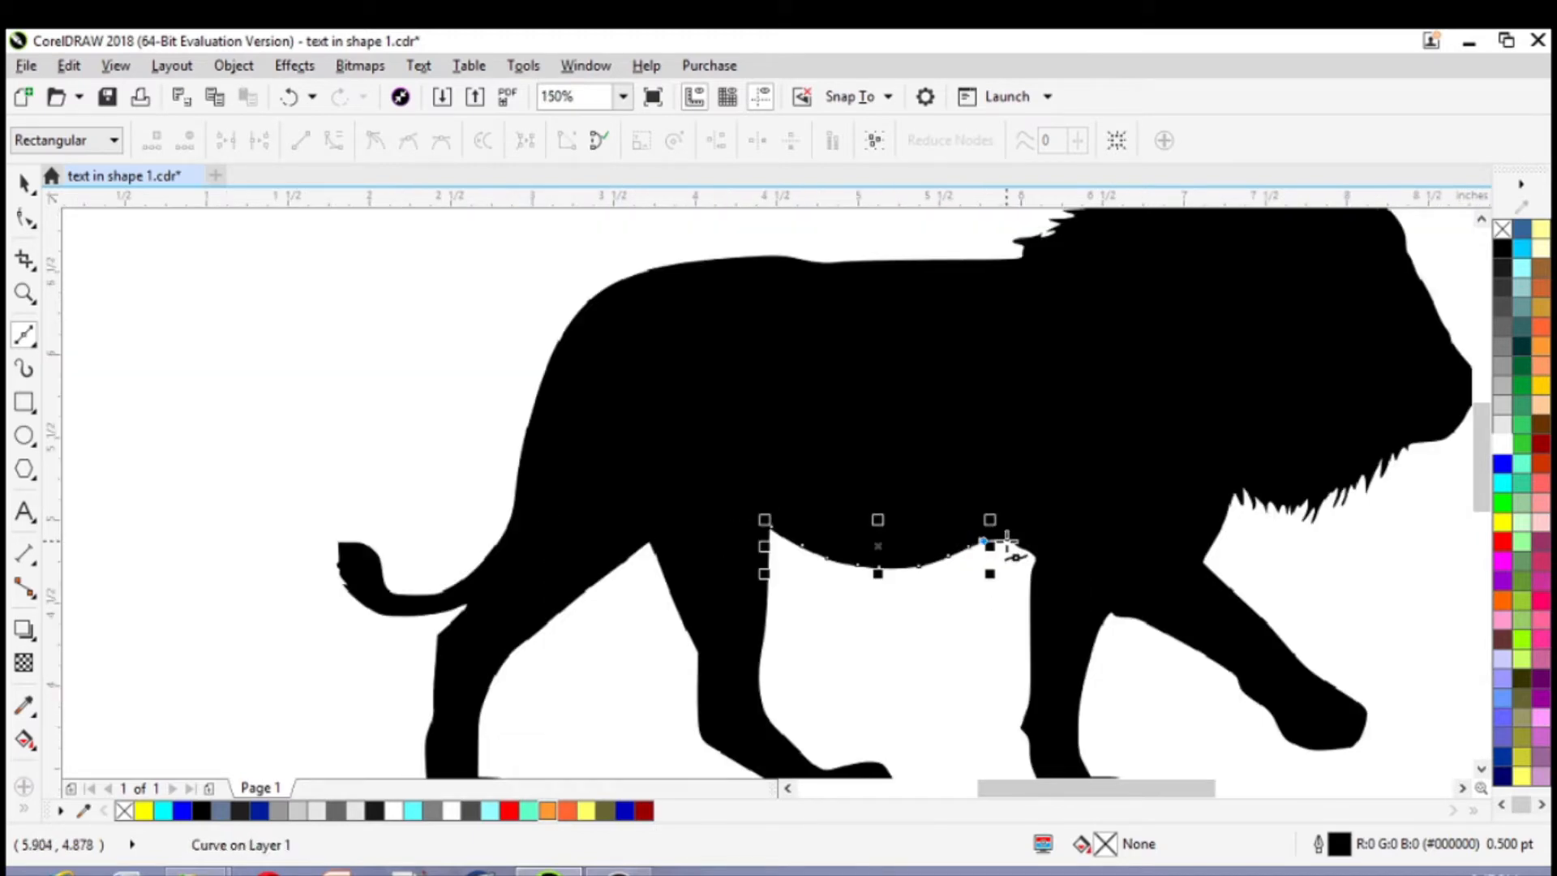
pyautogui.click(1005, 540)
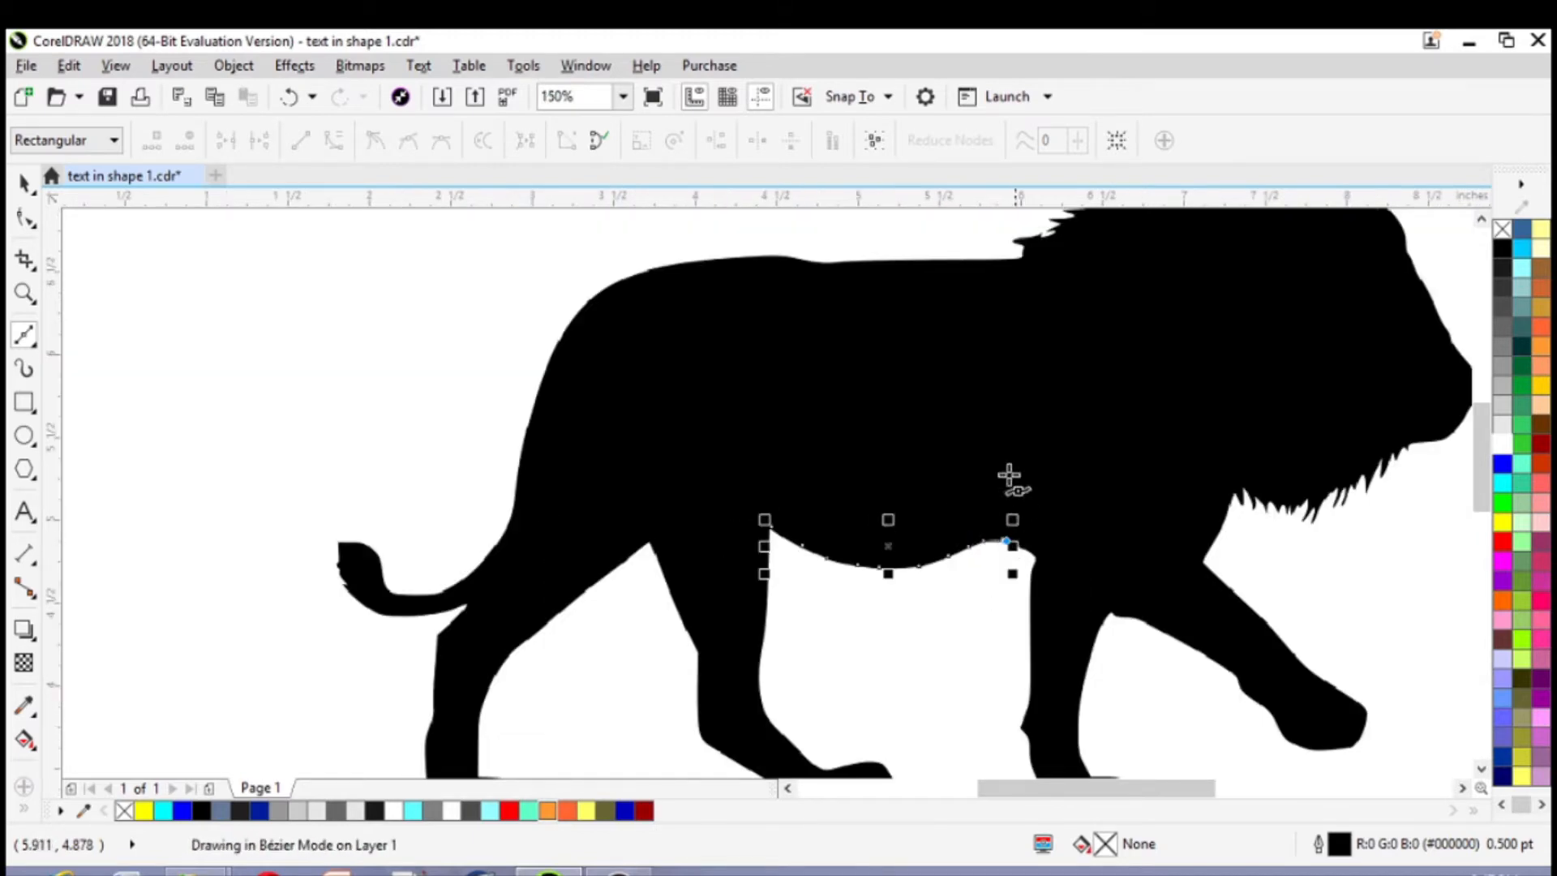
# Continue the Bézier curve up to the lion's back, trace the back edge towards the rump, and close the shape at its starting node
pyautogui.click(994, 258)
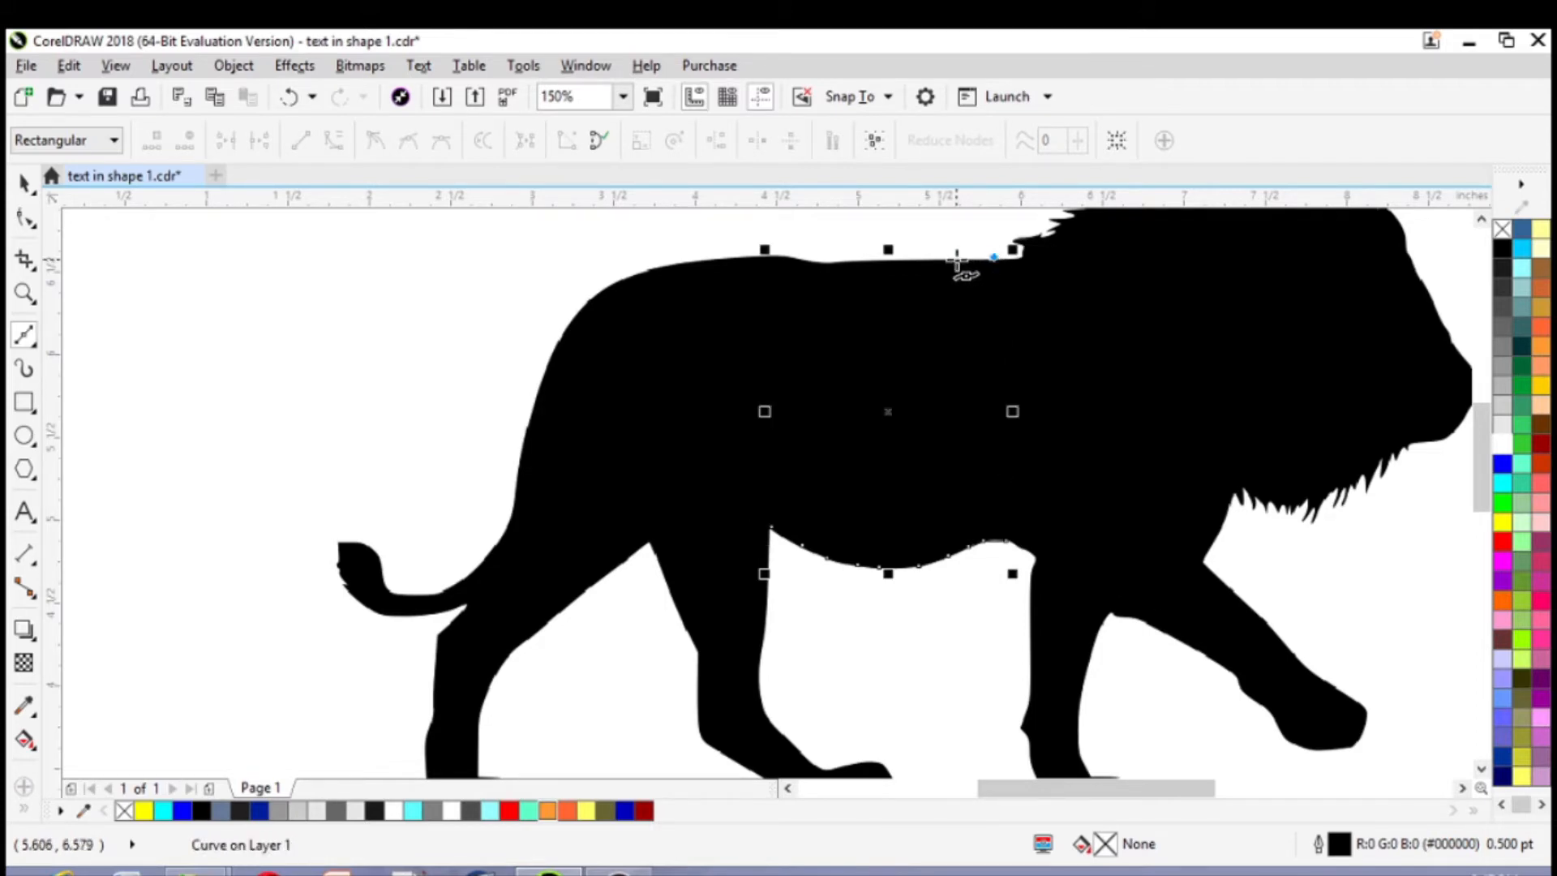
pyautogui.click(955, 256)
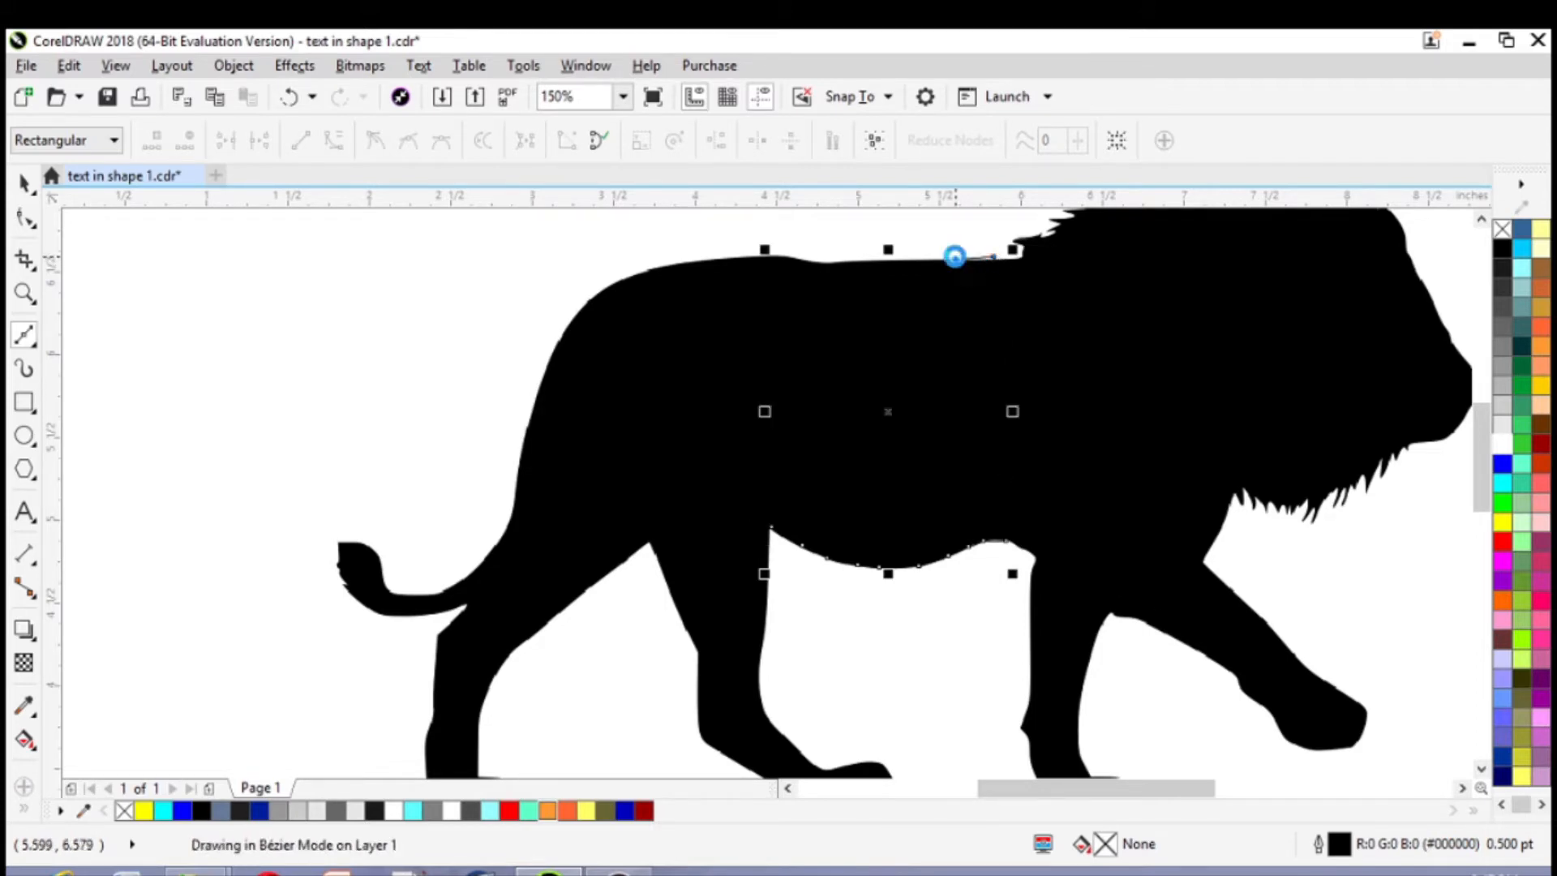
pyautogui.click(901, 258)
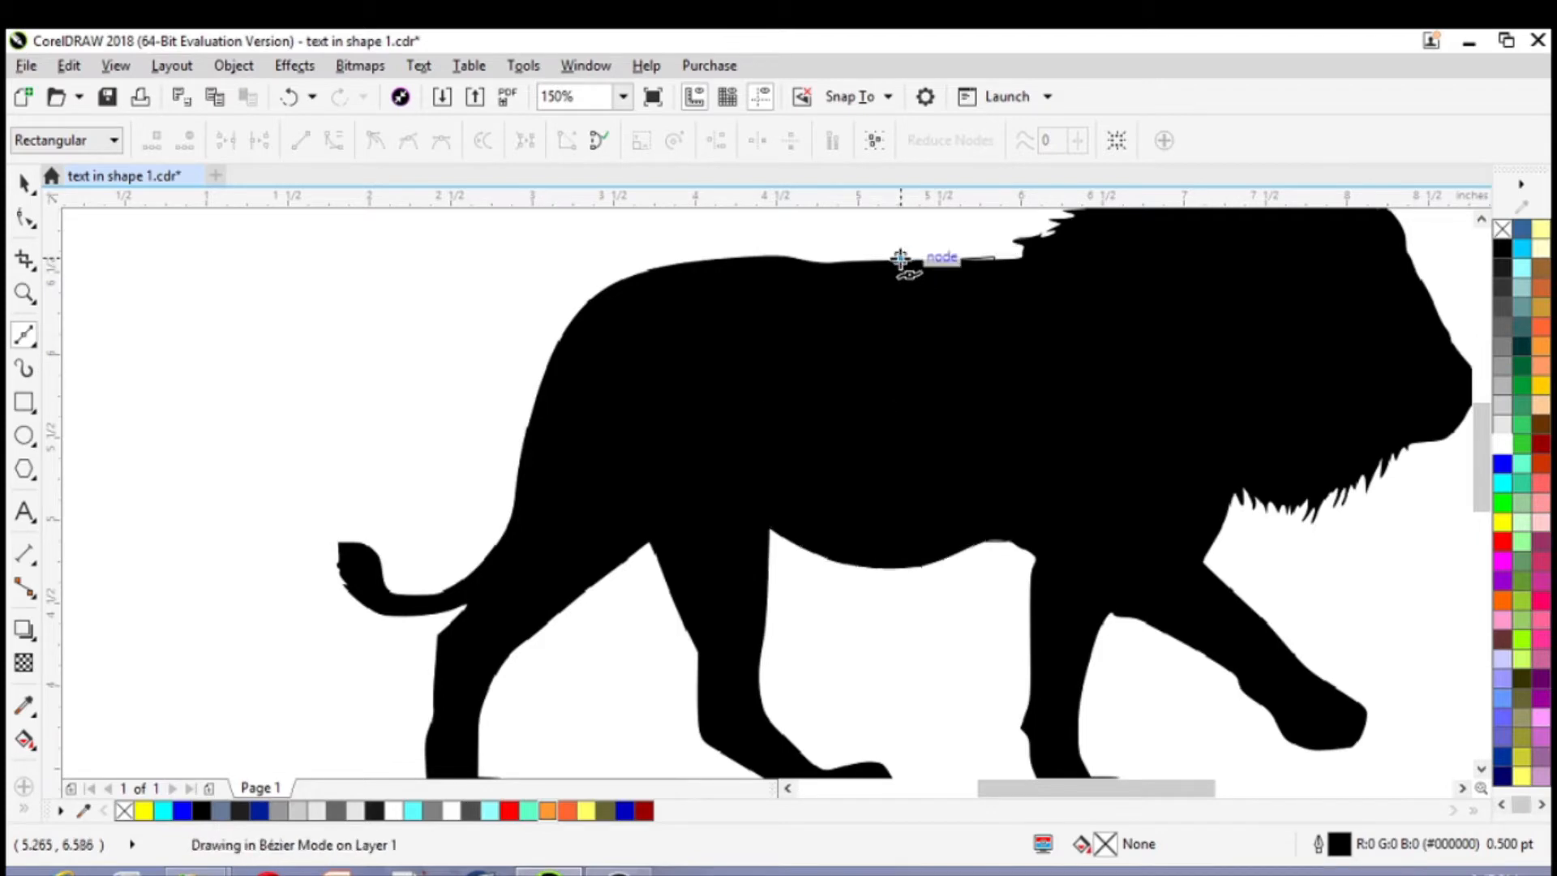
pyautogui.click(859, 259)
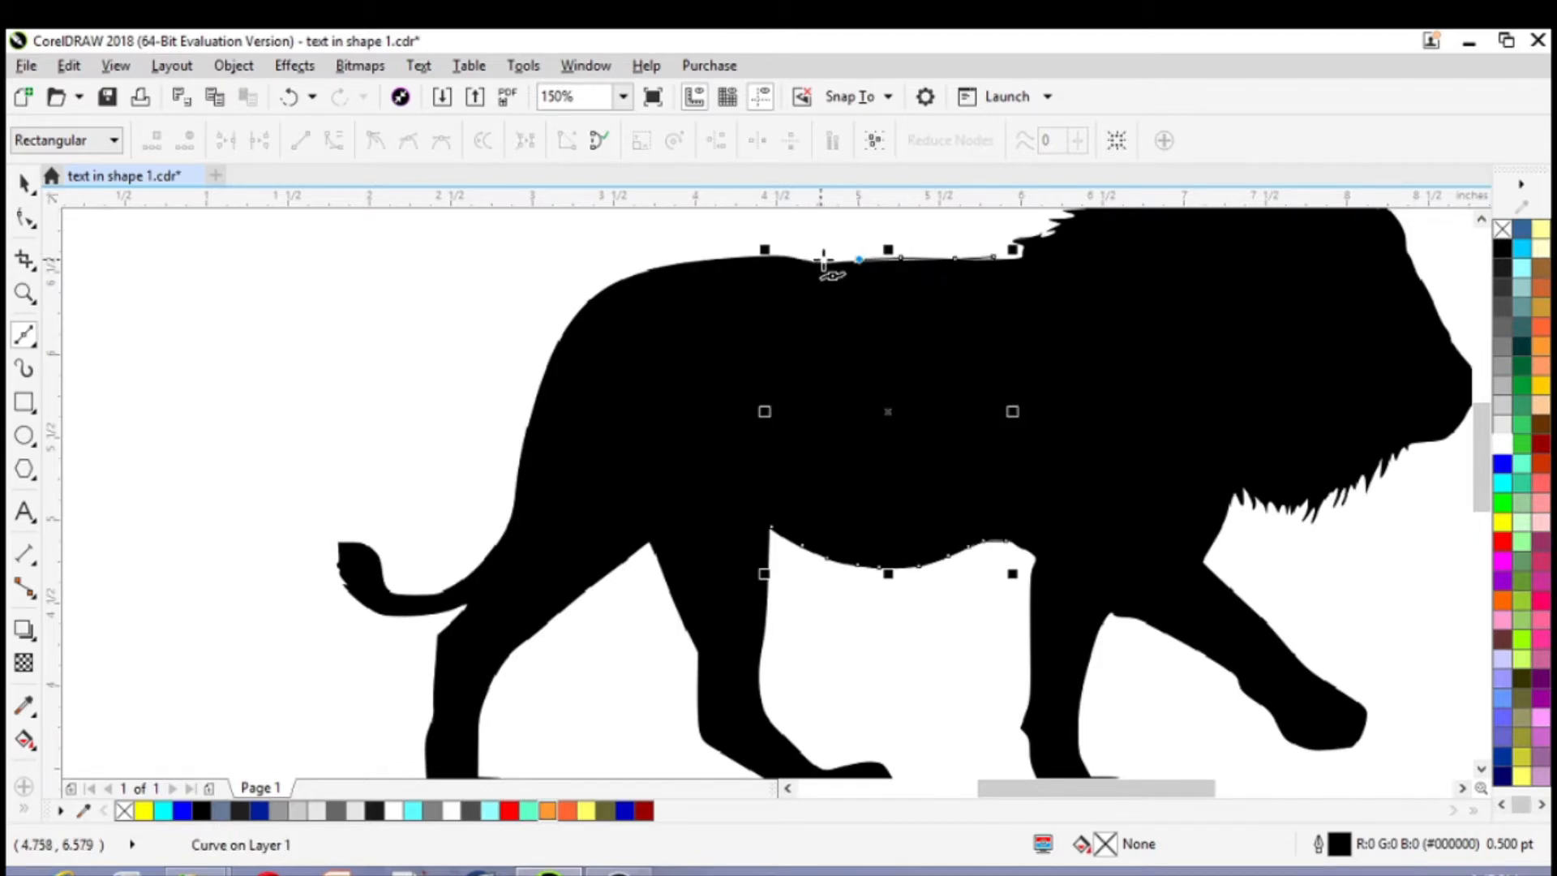
pyautogui.click(823, 260)
pyautogui.click(788, 254)
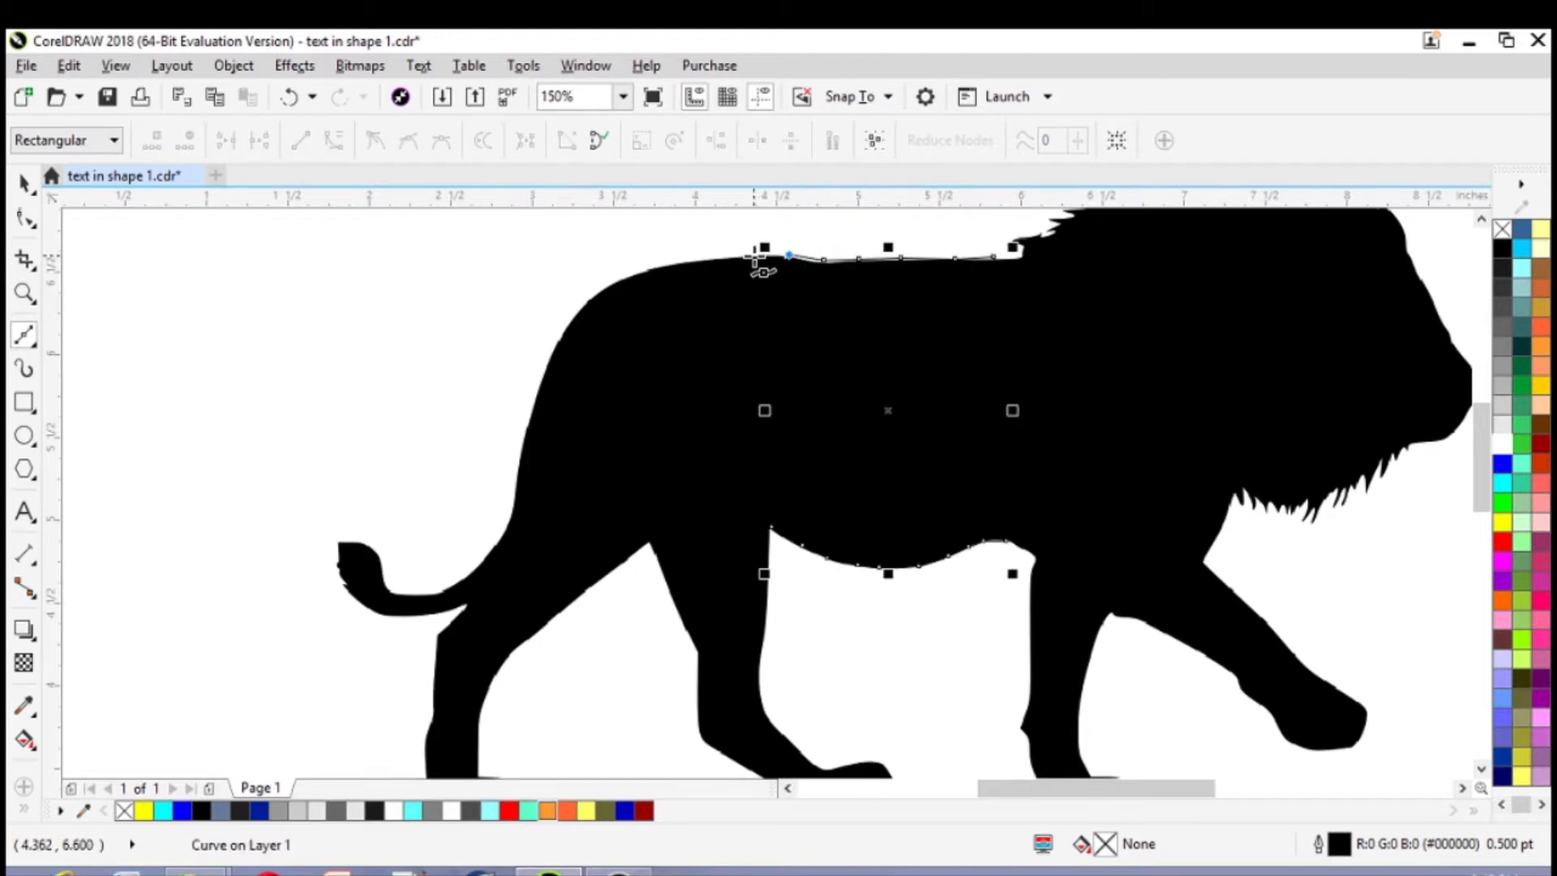
pyautogui.click(753, 256)
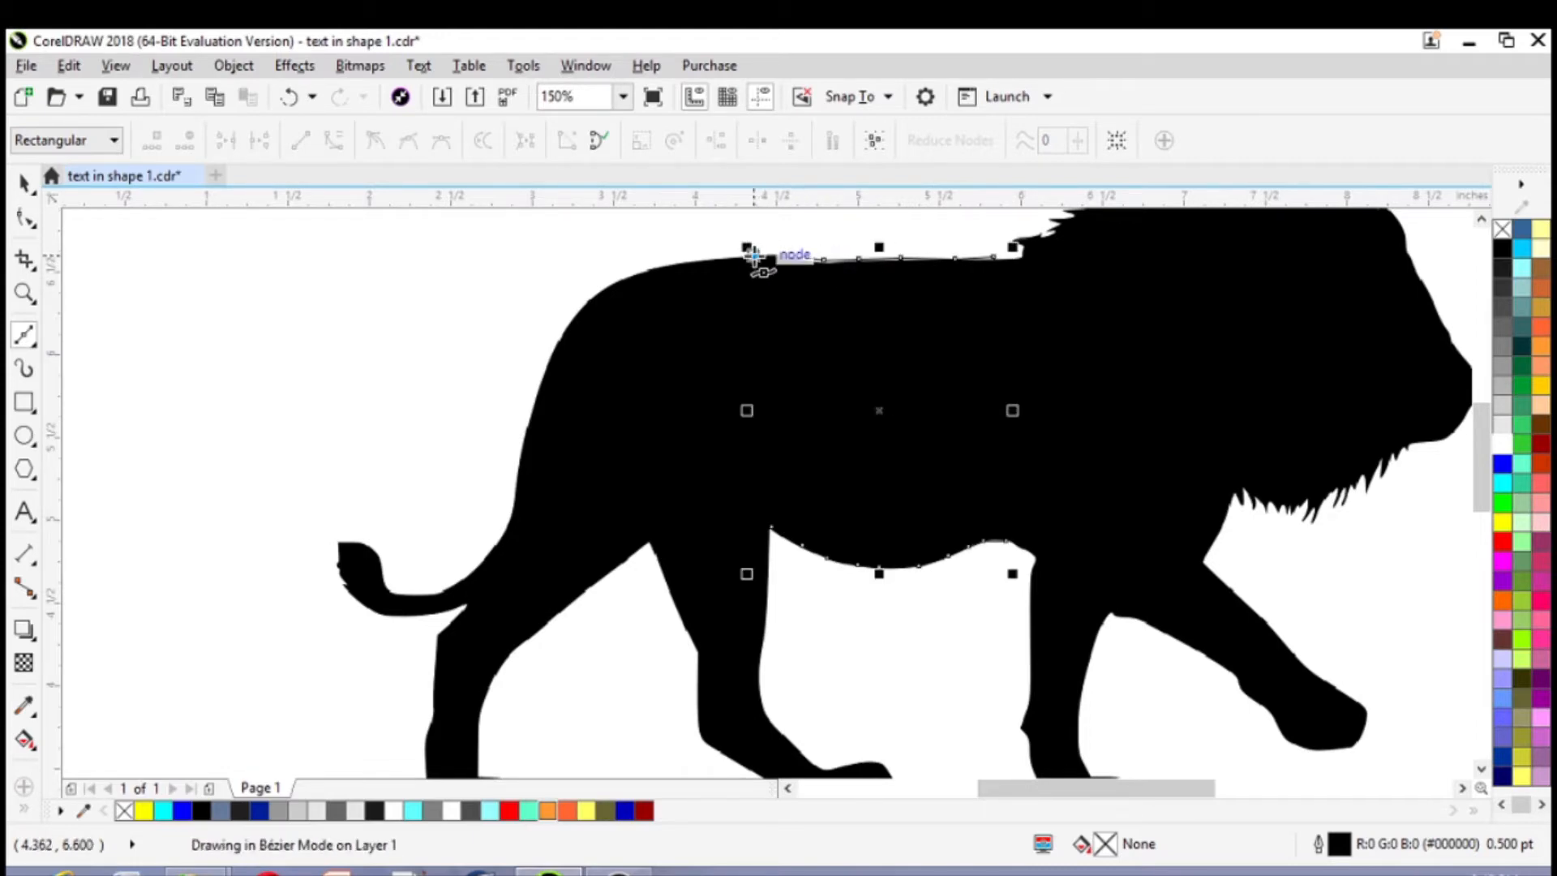
pyautogui.click(771, 525)
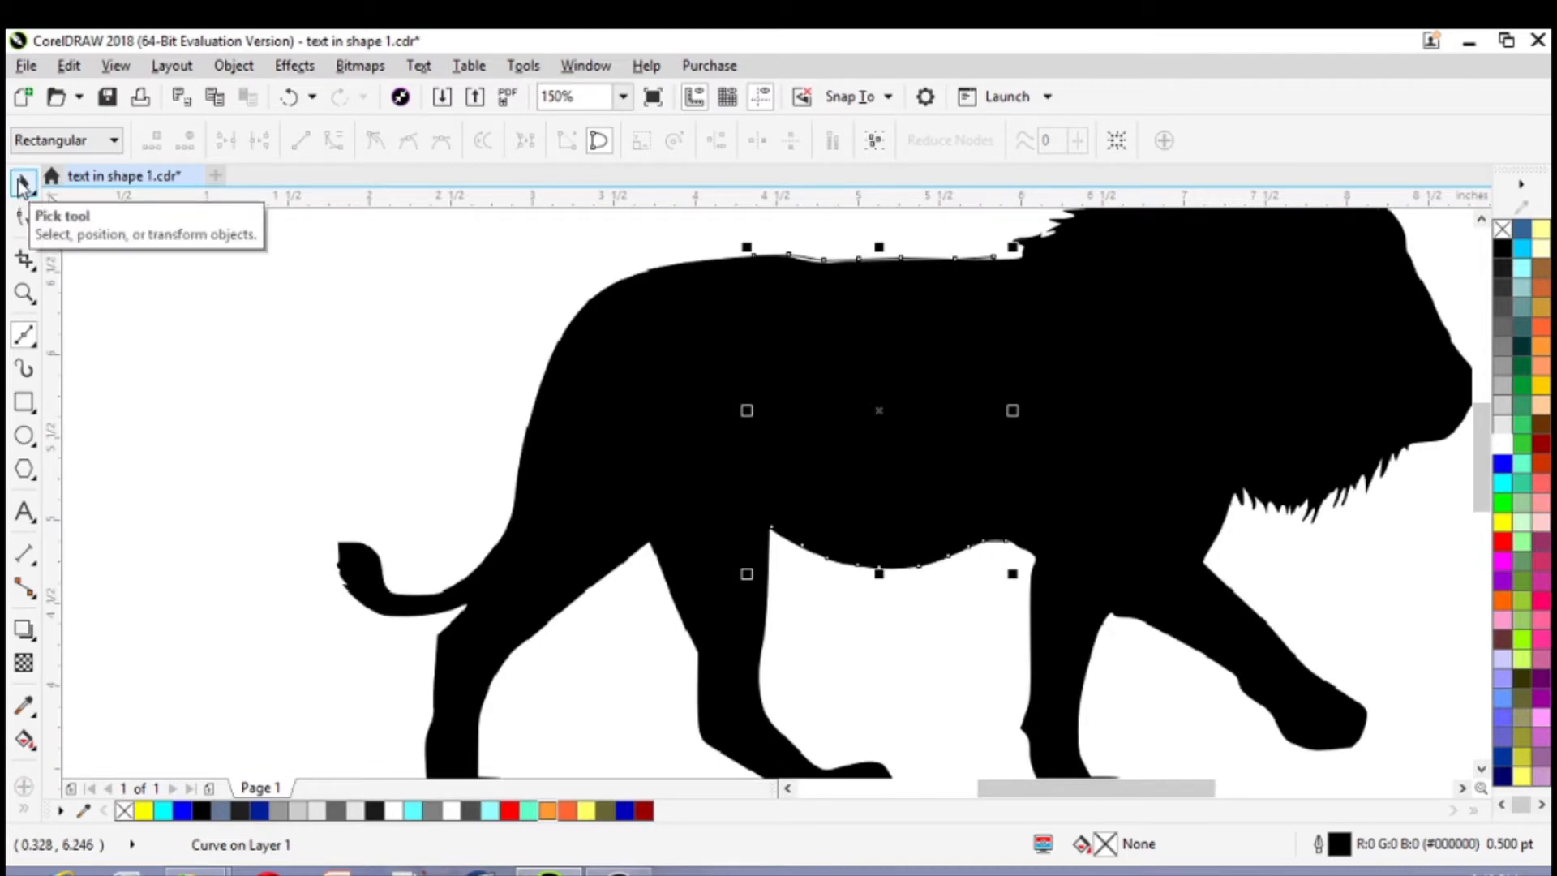
# Intersect the closed curve with the lion bitmap and move the resulting torso piece above the tail, to about X 1.27, Y 6.77 in
pyautogui.click(22, 184)
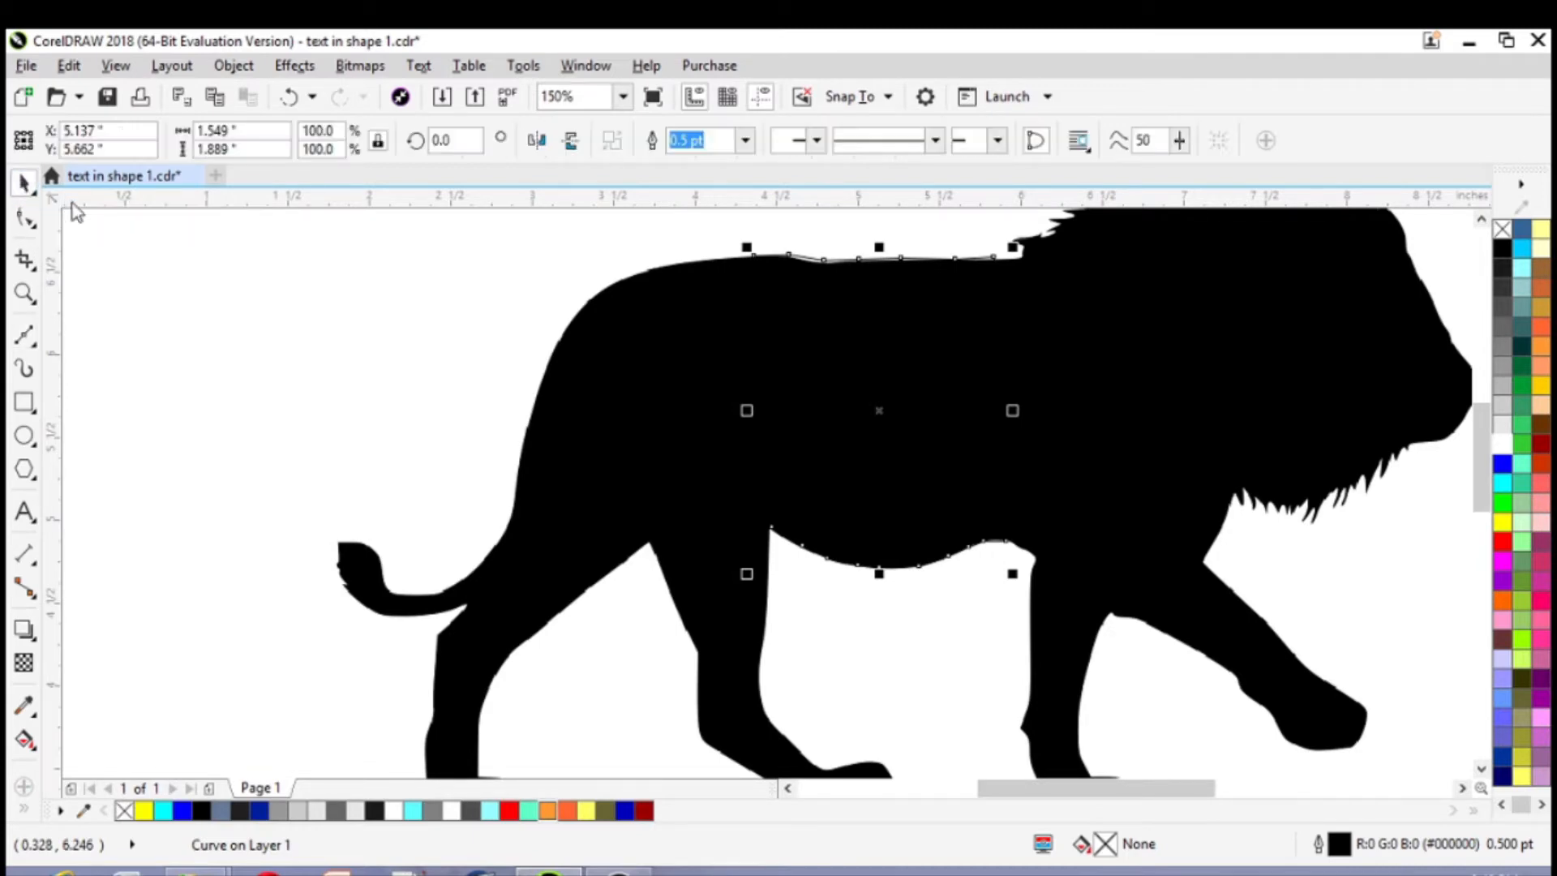
pyautogui.keyDown('shift'); pyautogui.click(576, 477); pyautogui.keyUp('shift')
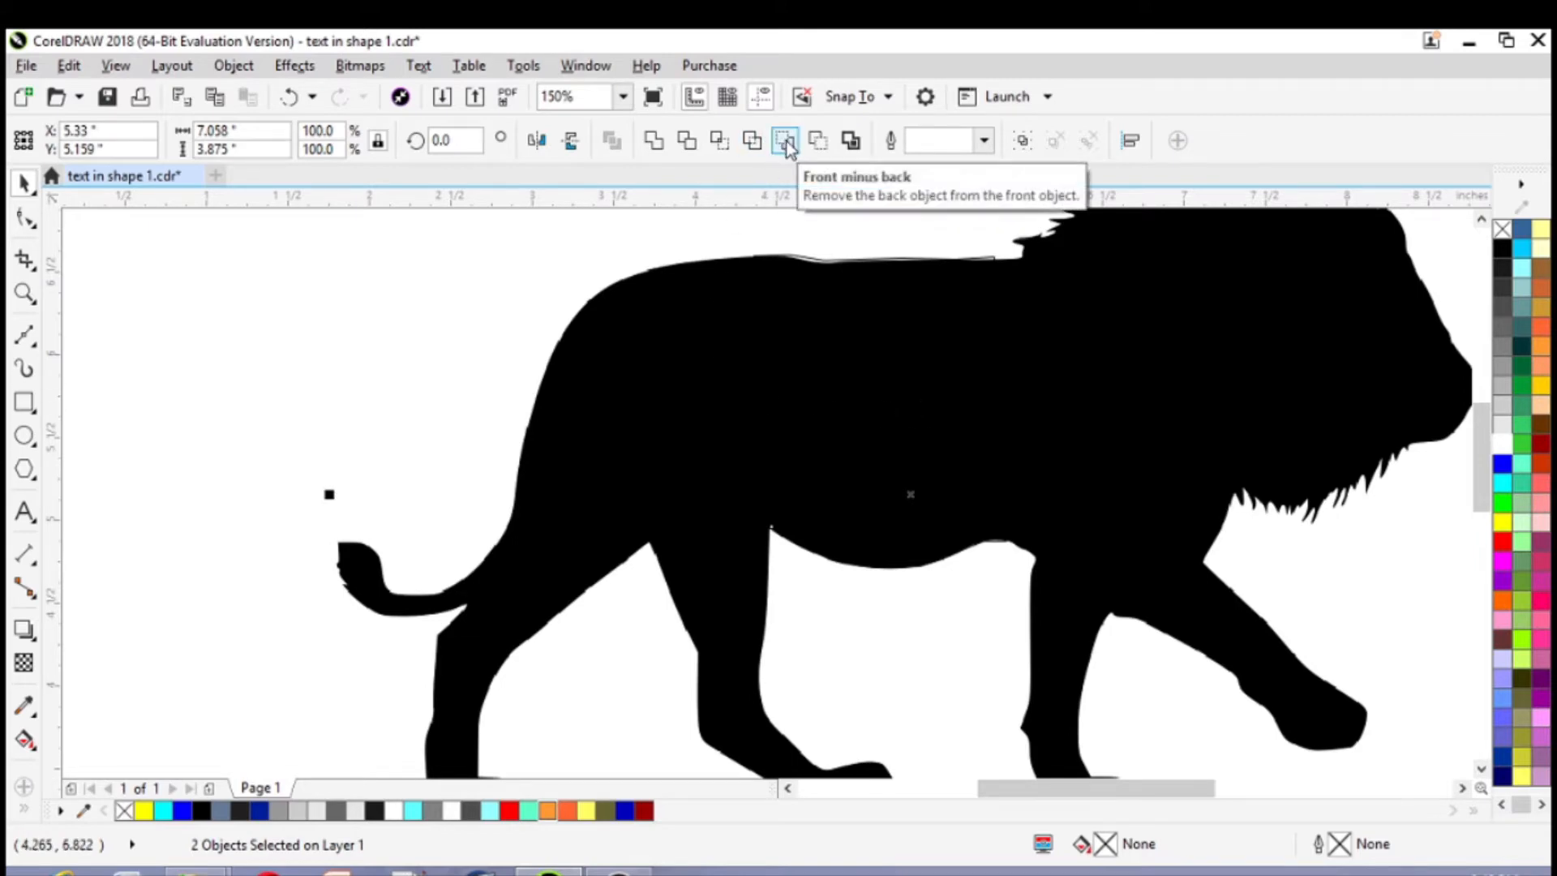
pyautogui.click(720, 142)
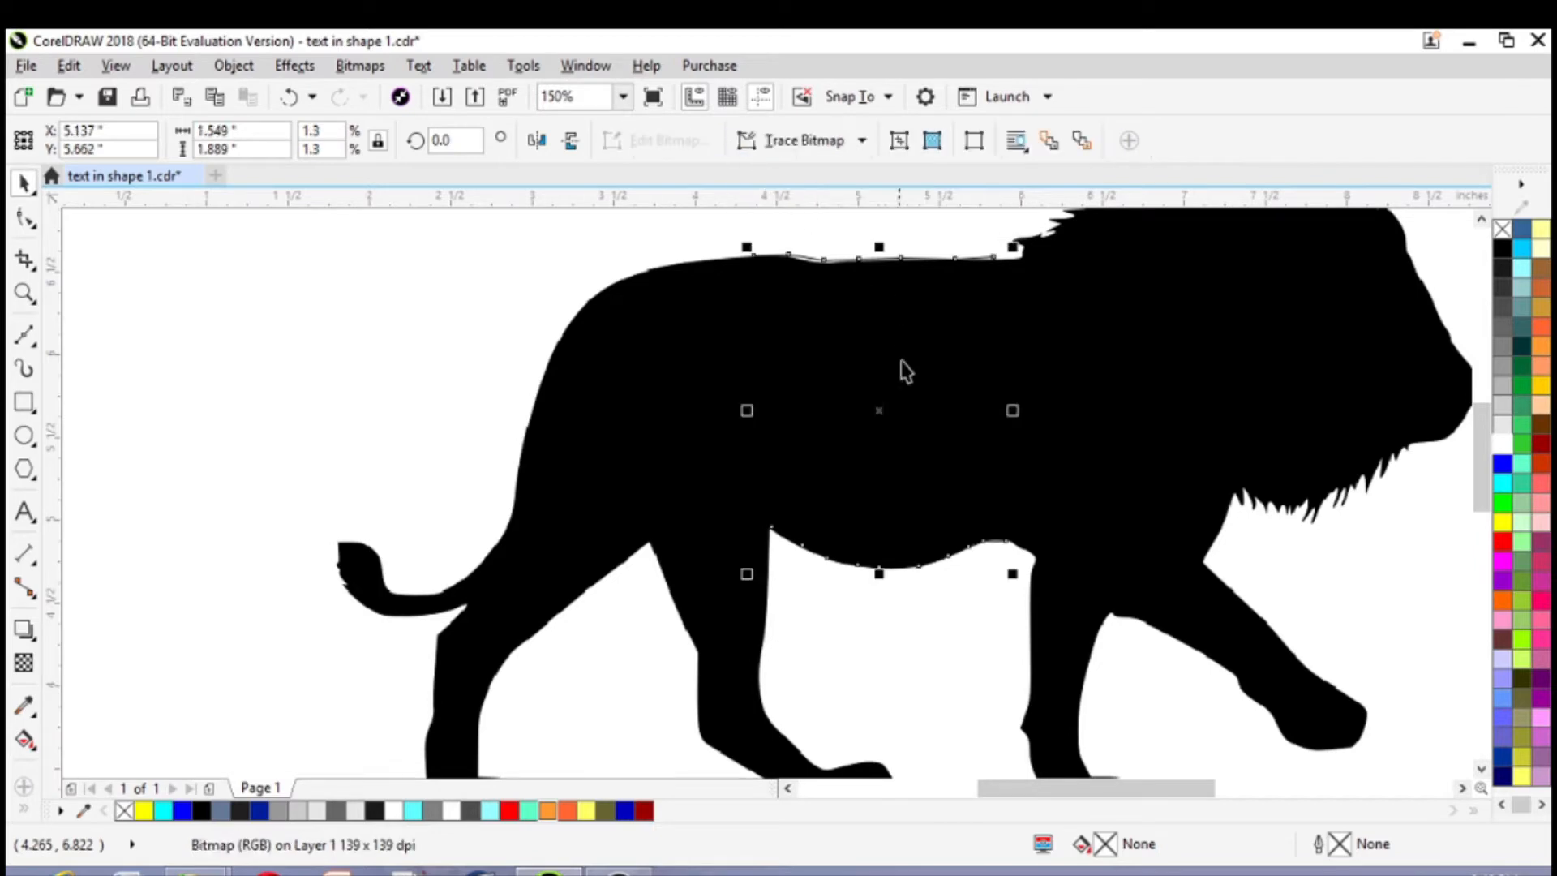
pyautogui.scroll(-2, 878, 417)
pyautogui.moveTo(878, 417); pyautogui.dragTo(565, 320)
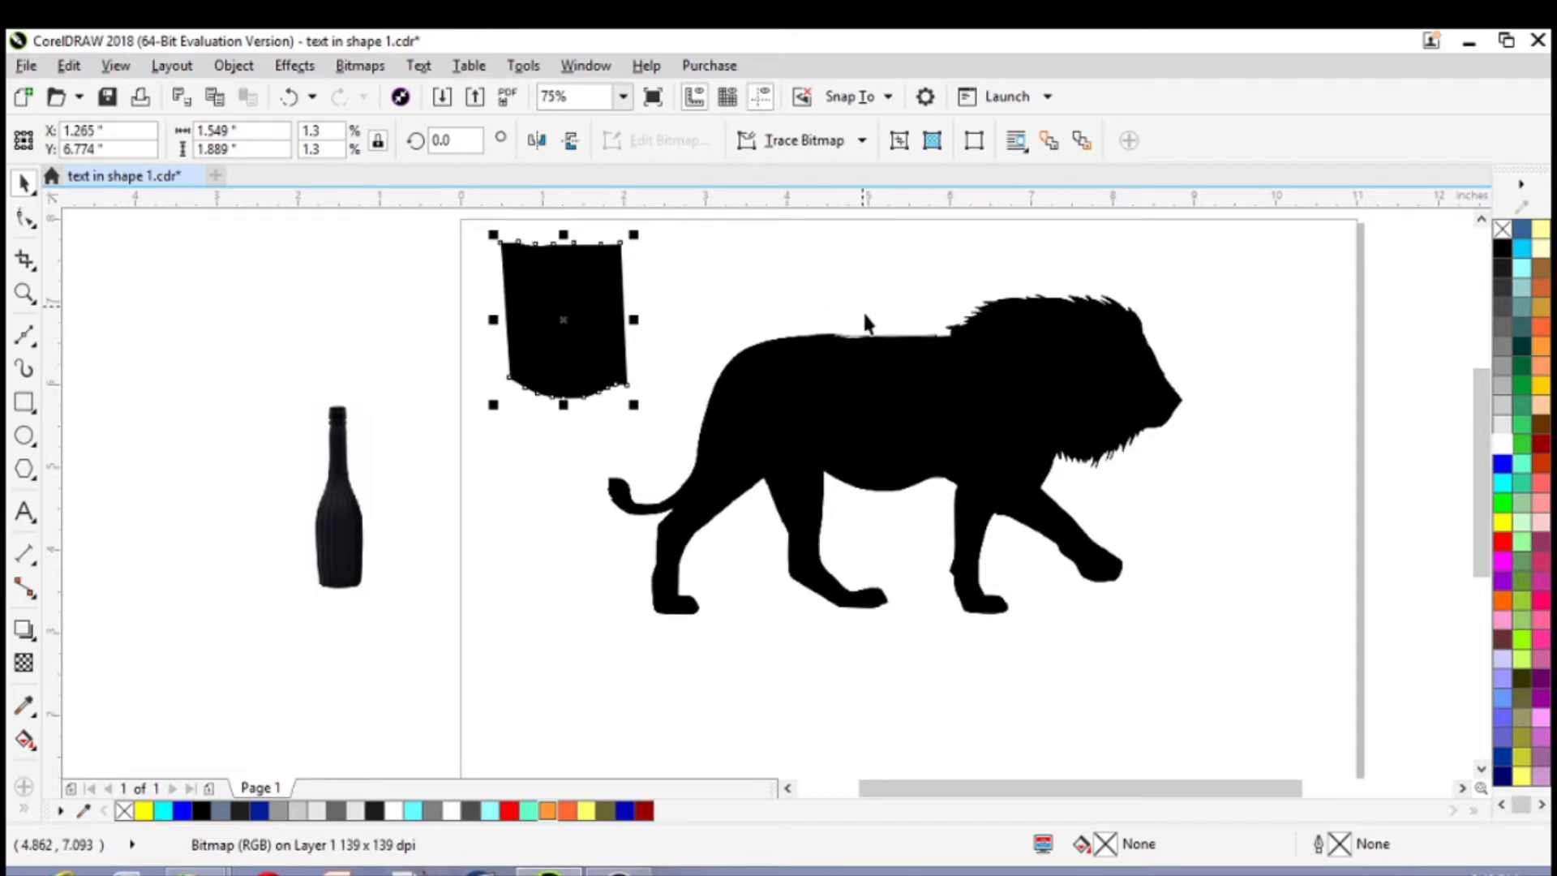
# Cut the traced torso section out of the lion bitmap with Back minus front
pyautogui.click(883, 434)
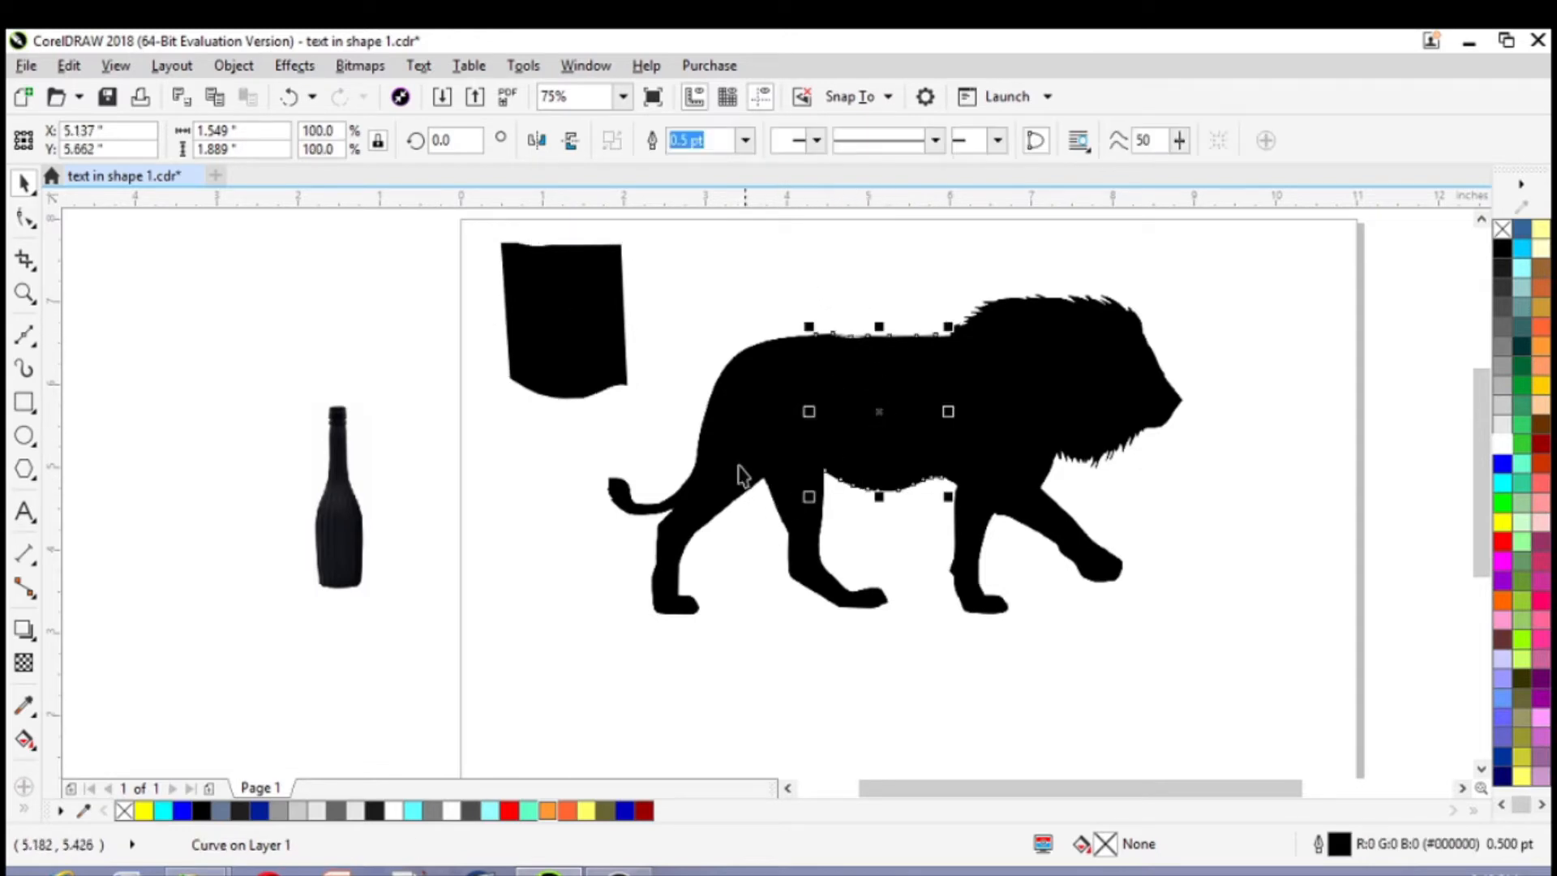
pyautogui.keyDown('shift'); pyautogui.click(750, 440); pyautogui.keyUp('shift')
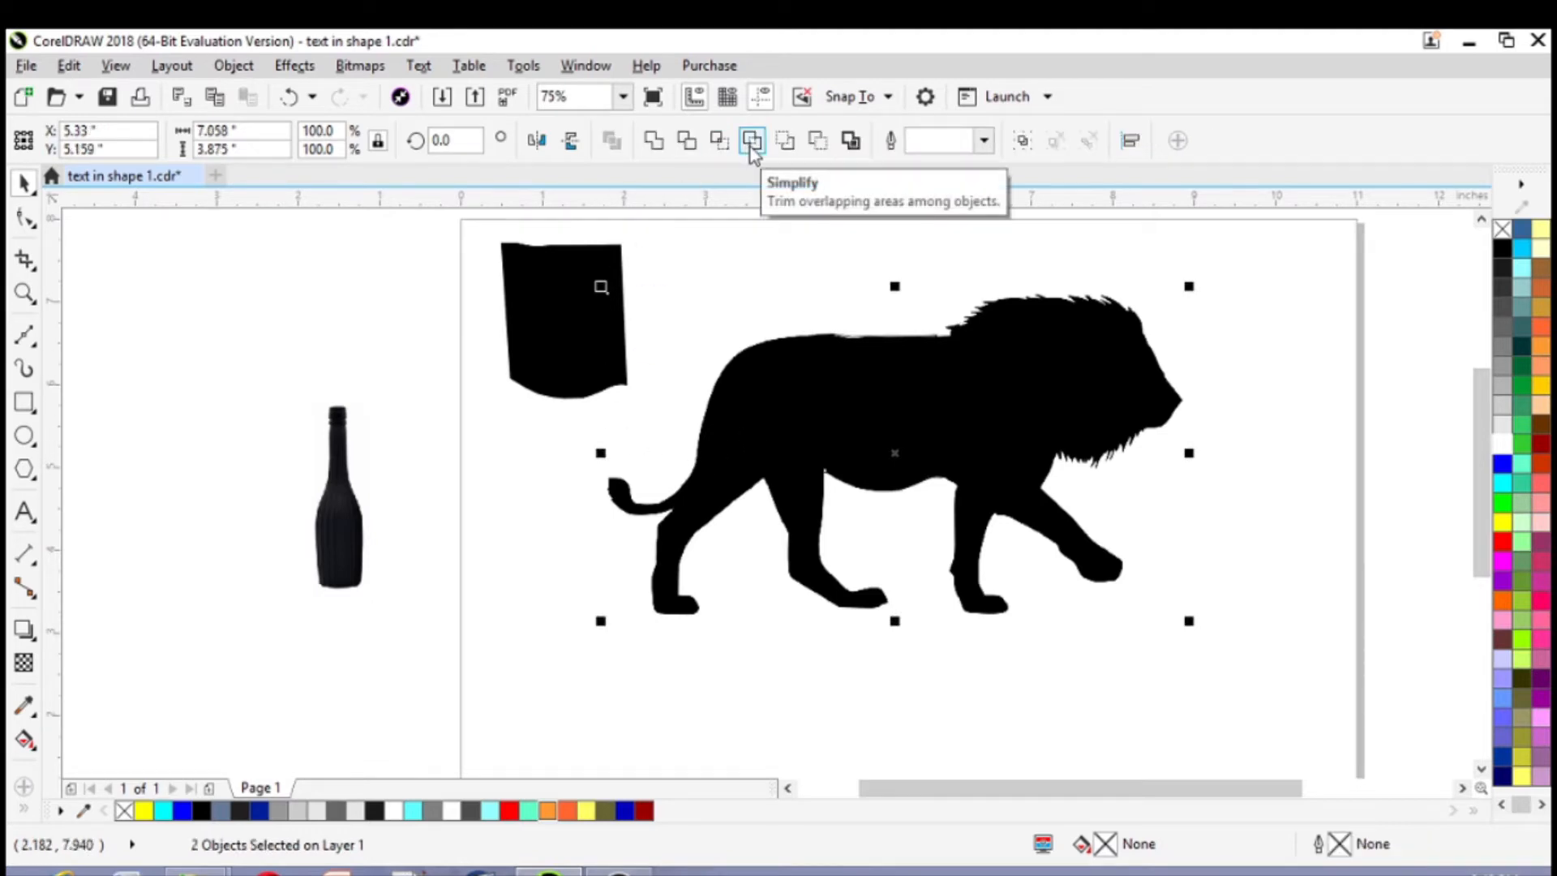
pyautogui.click(819, 142)
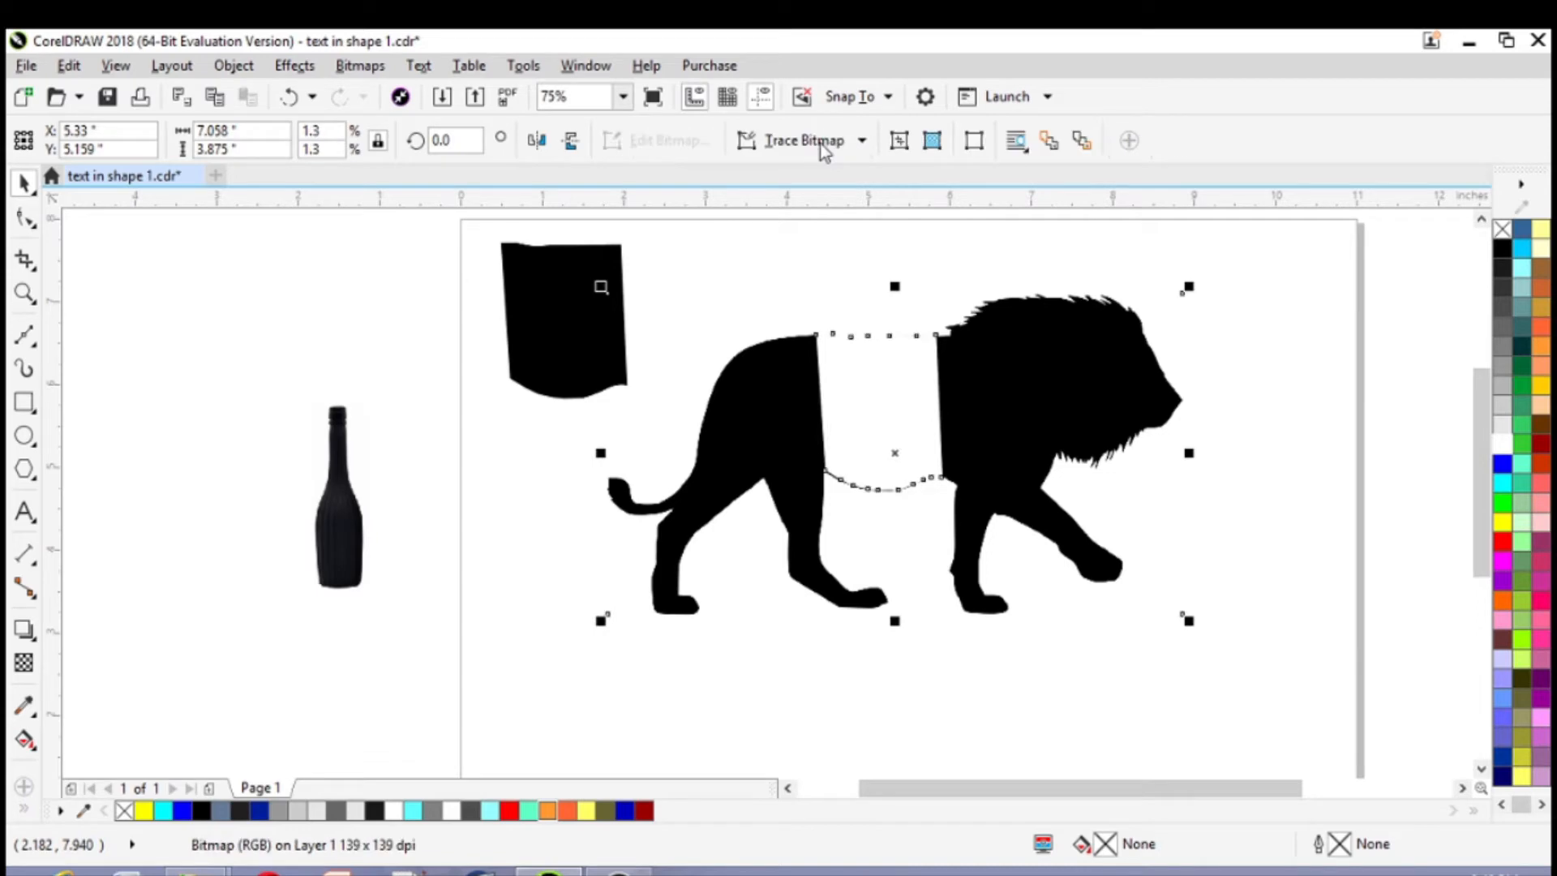
pyautogui.click(1270, 452)
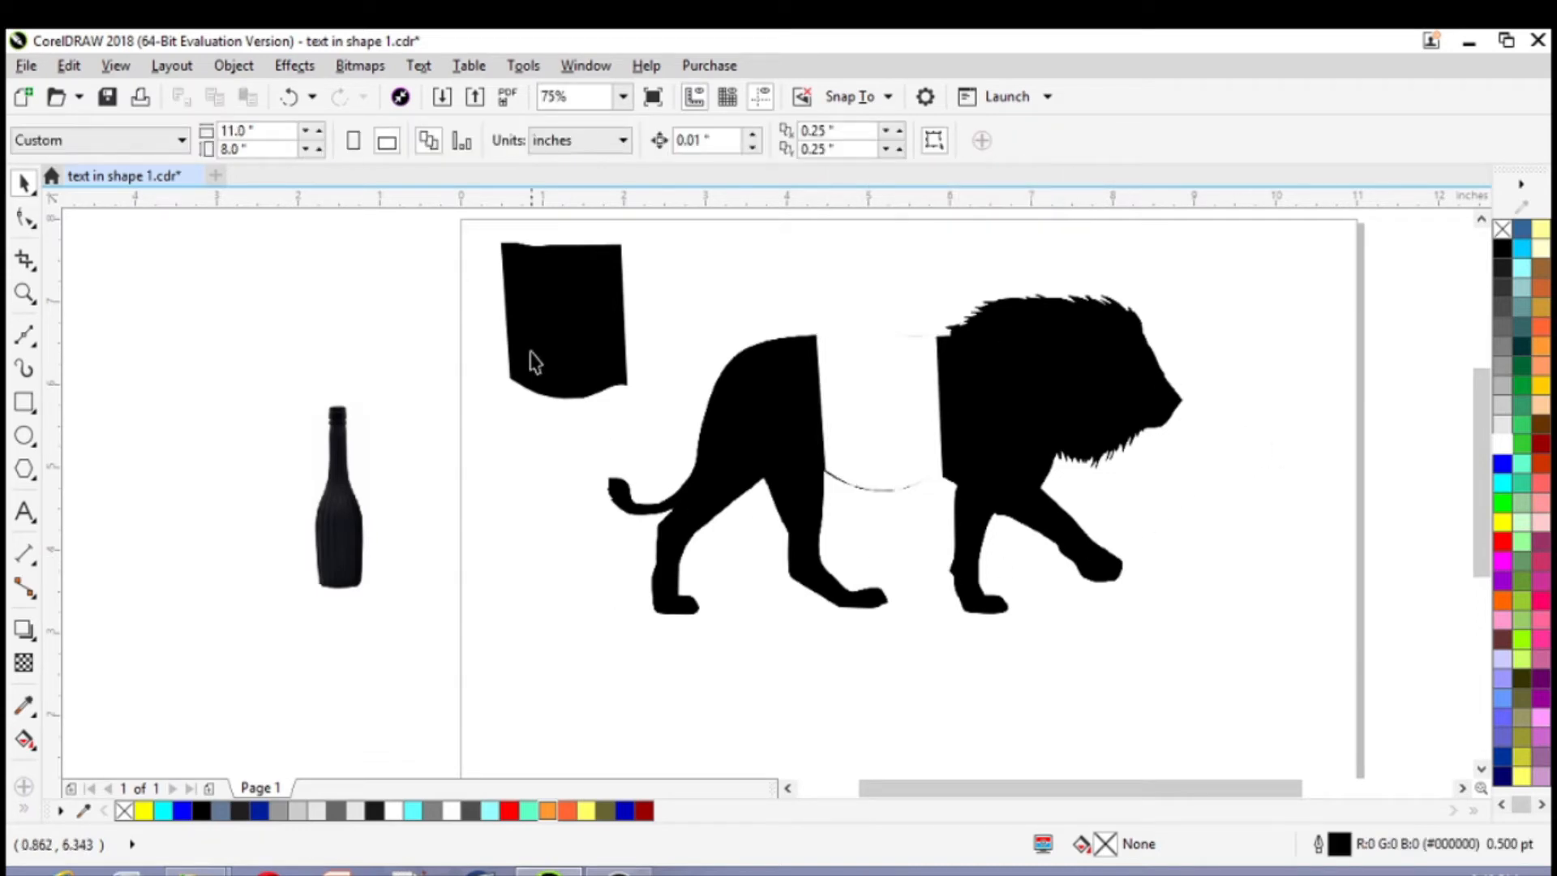
# Move the torso piece between the bottle and the lion, to about X 0.61, Y 5.23 in
pyautogui.moveTo(567, 333); pyautogui.dragTo(507, 518)
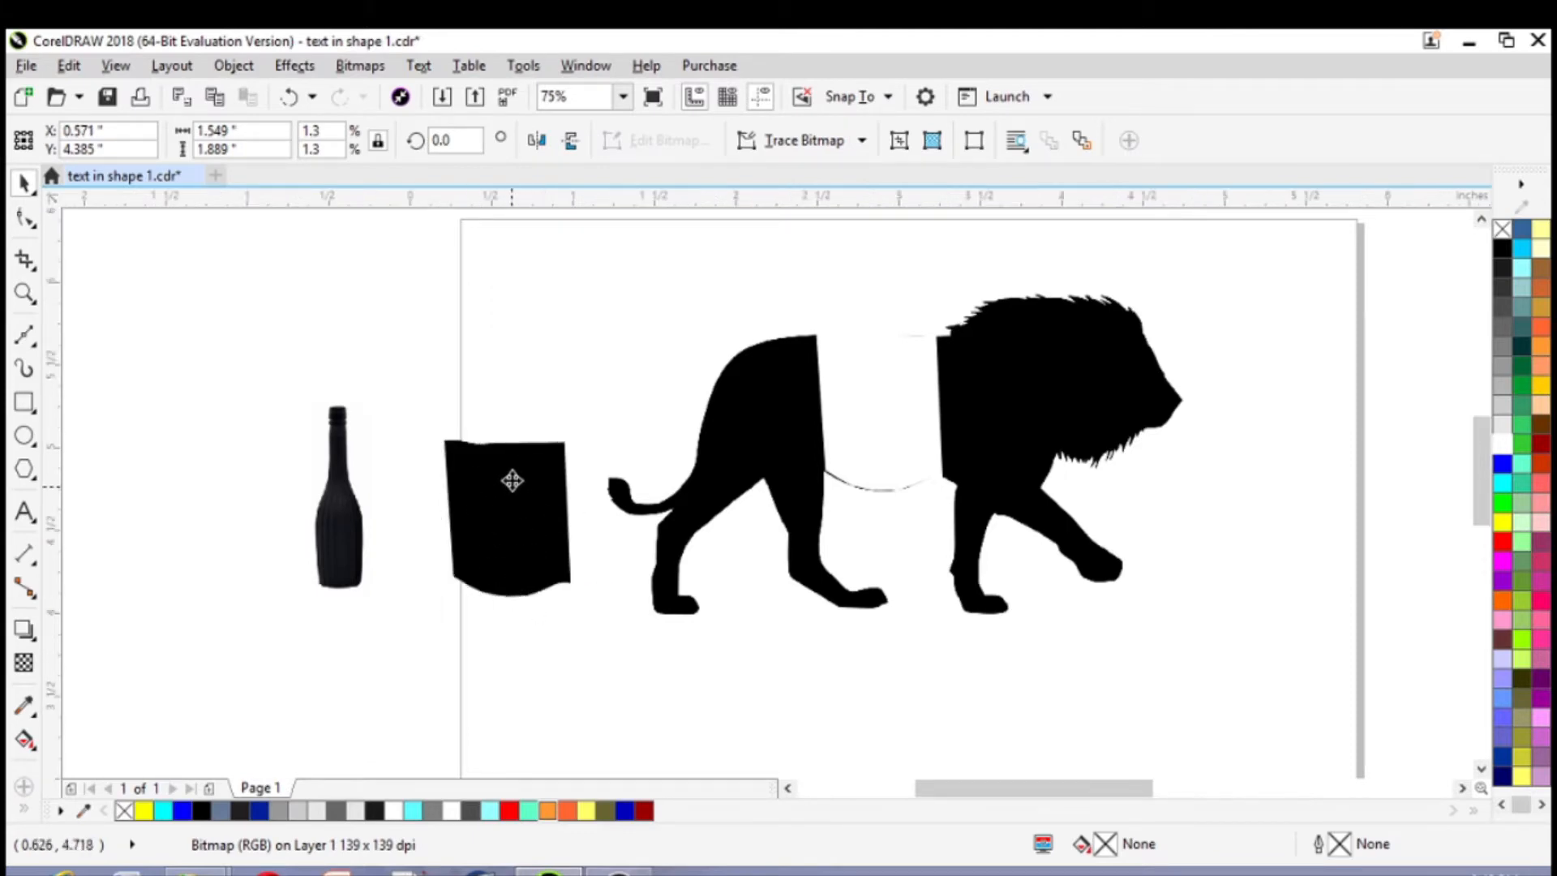
pyautogui.scroll(2, 502, 478)
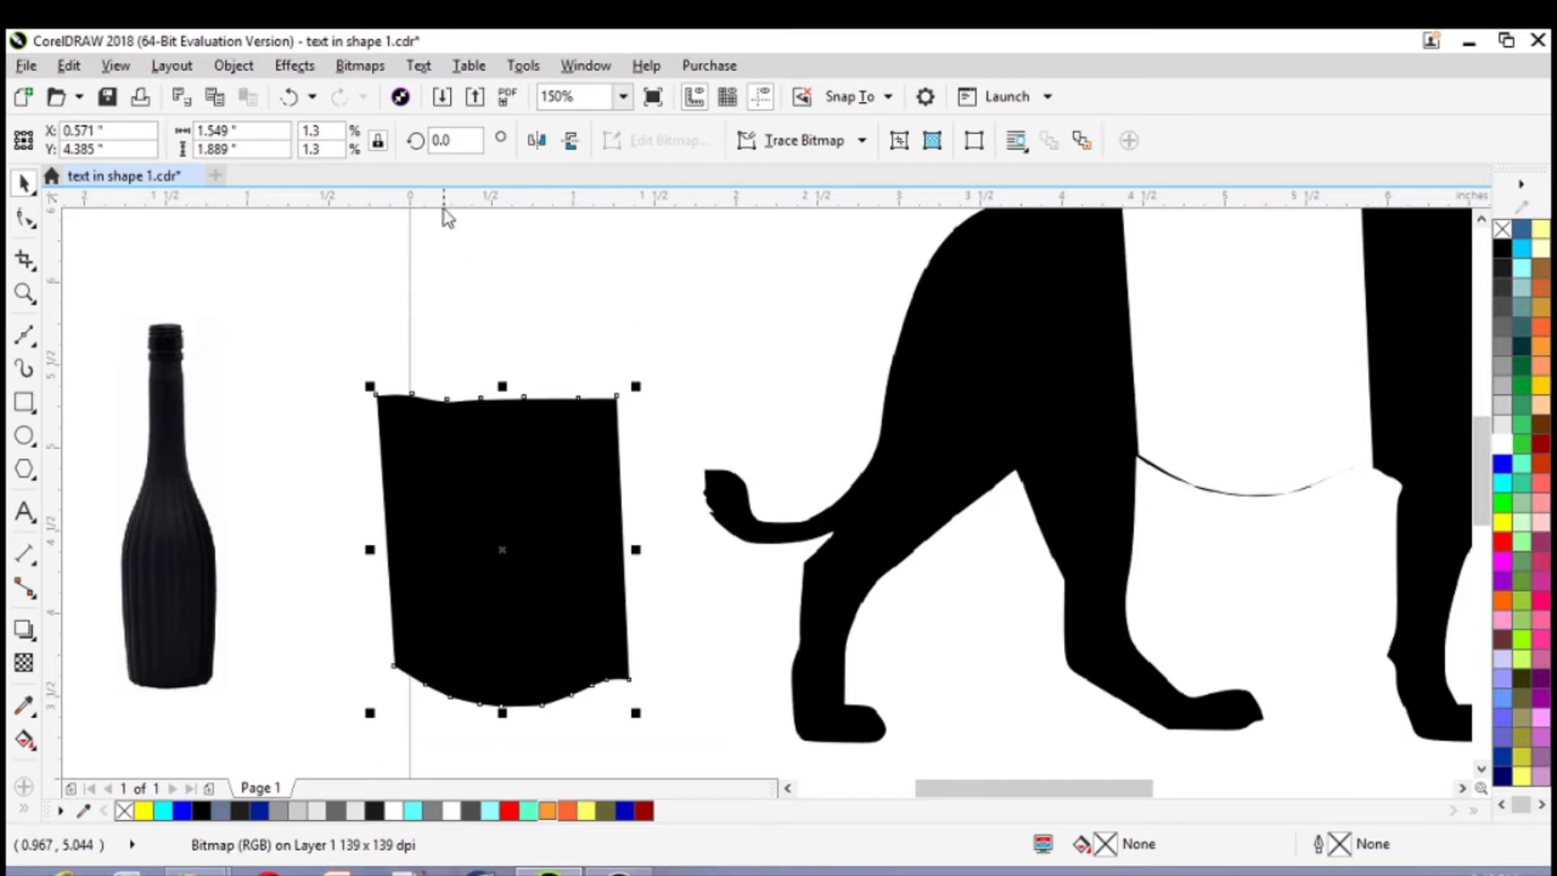
pyautogui.click(503, 558)
pyautogui.moveTo(502, 557); pyautogui.dragTo(508, 415)
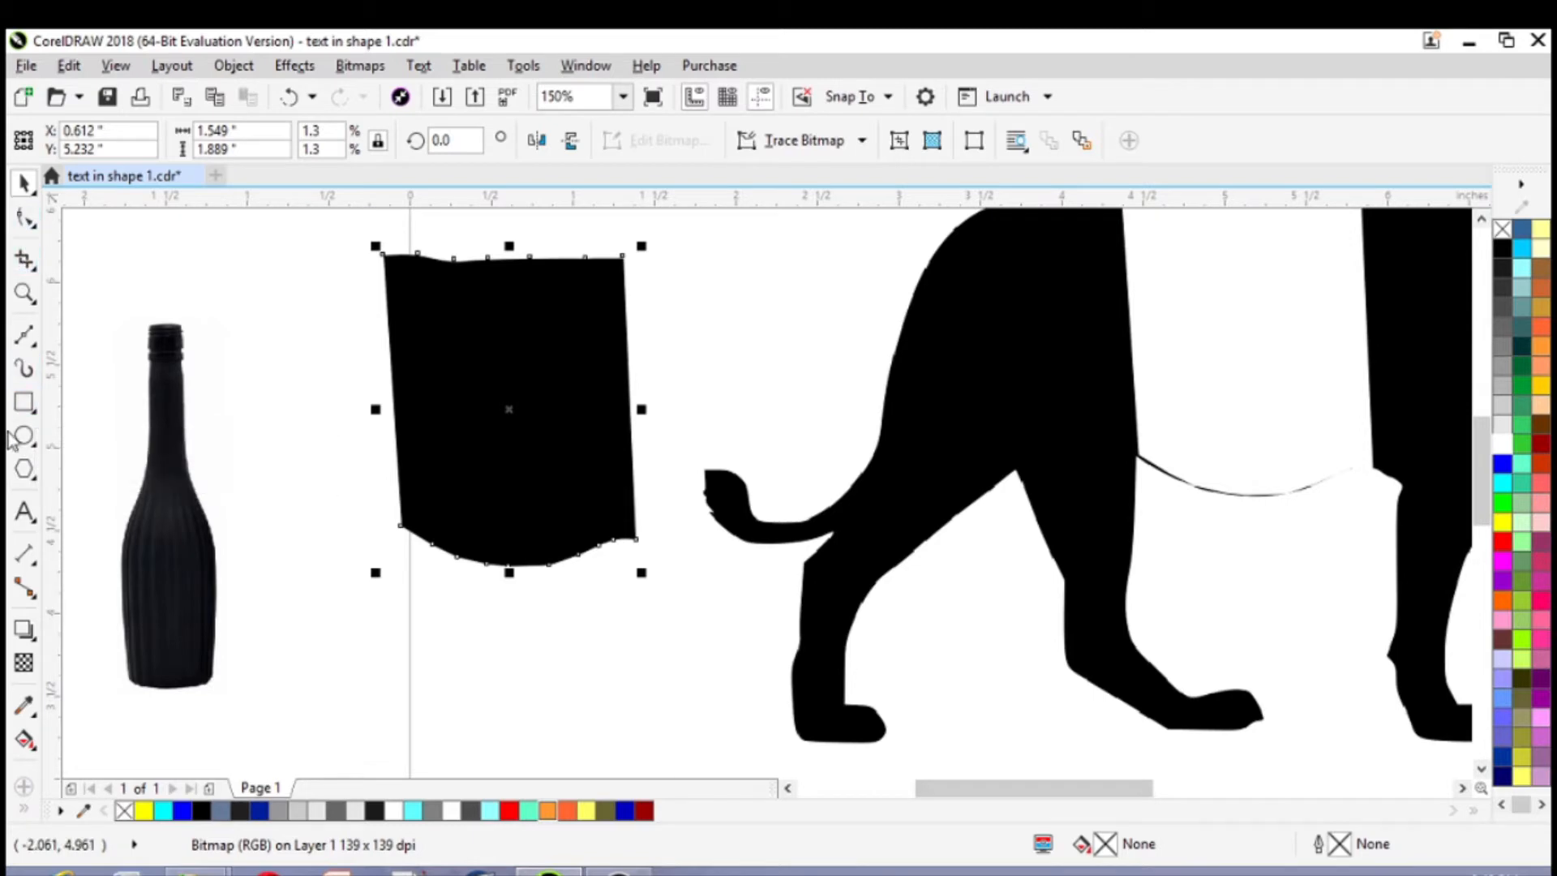
# Add artistic text with a first name in capitals below the torso piece and set its font to Arial Black
pyautogui.click(23, 511)
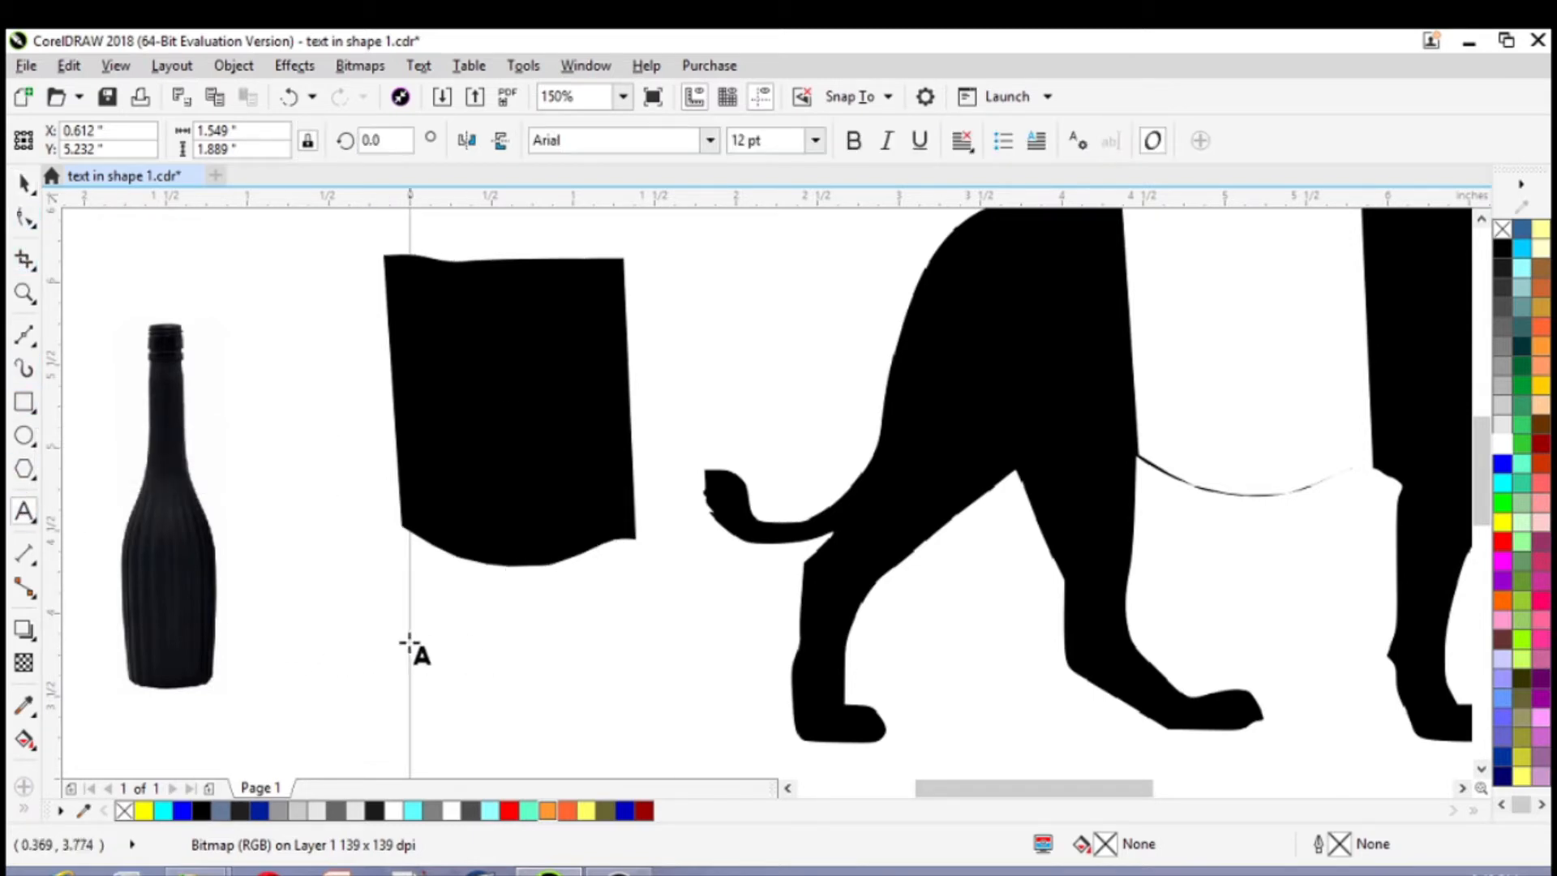
pyautogui.click(351, 639)
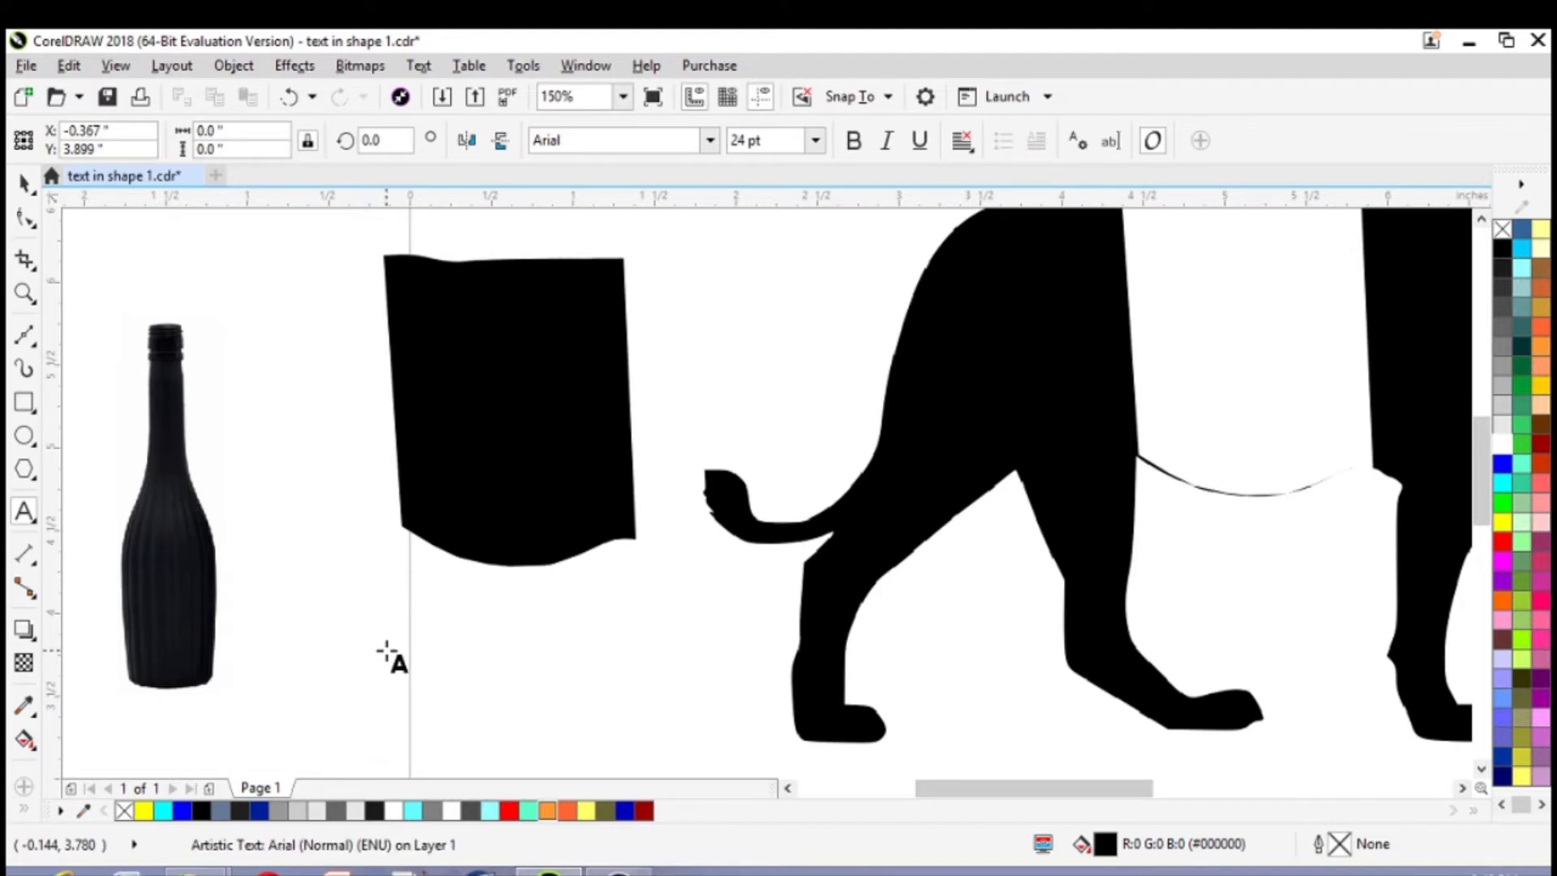
pyautogui.write('JOHN')
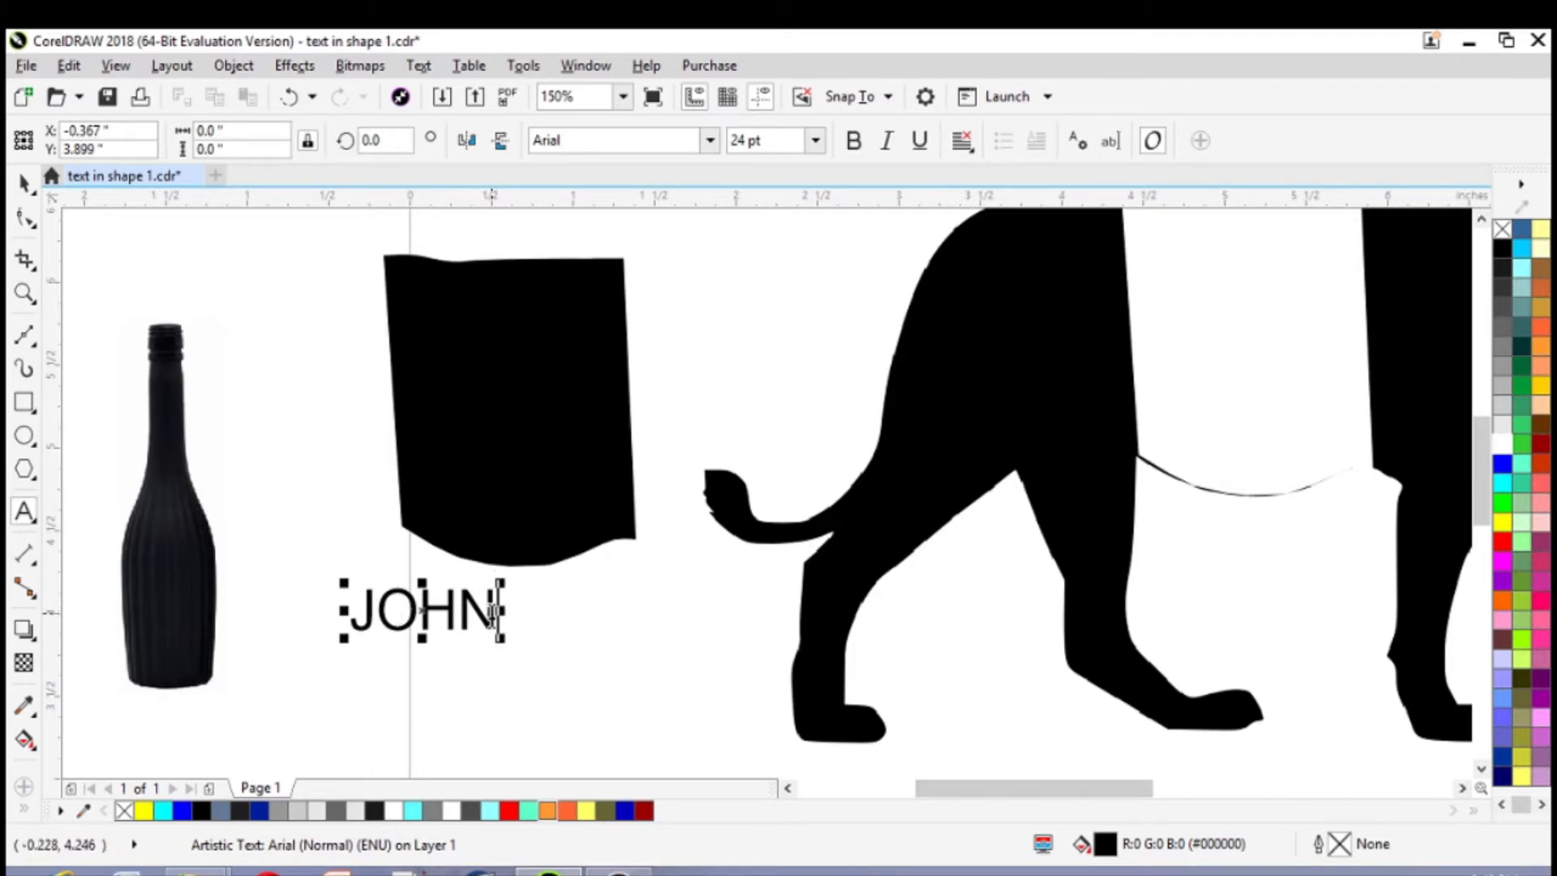
pyautogui.moveTo(498, 614); pyautogui.dragTo(349, 616)
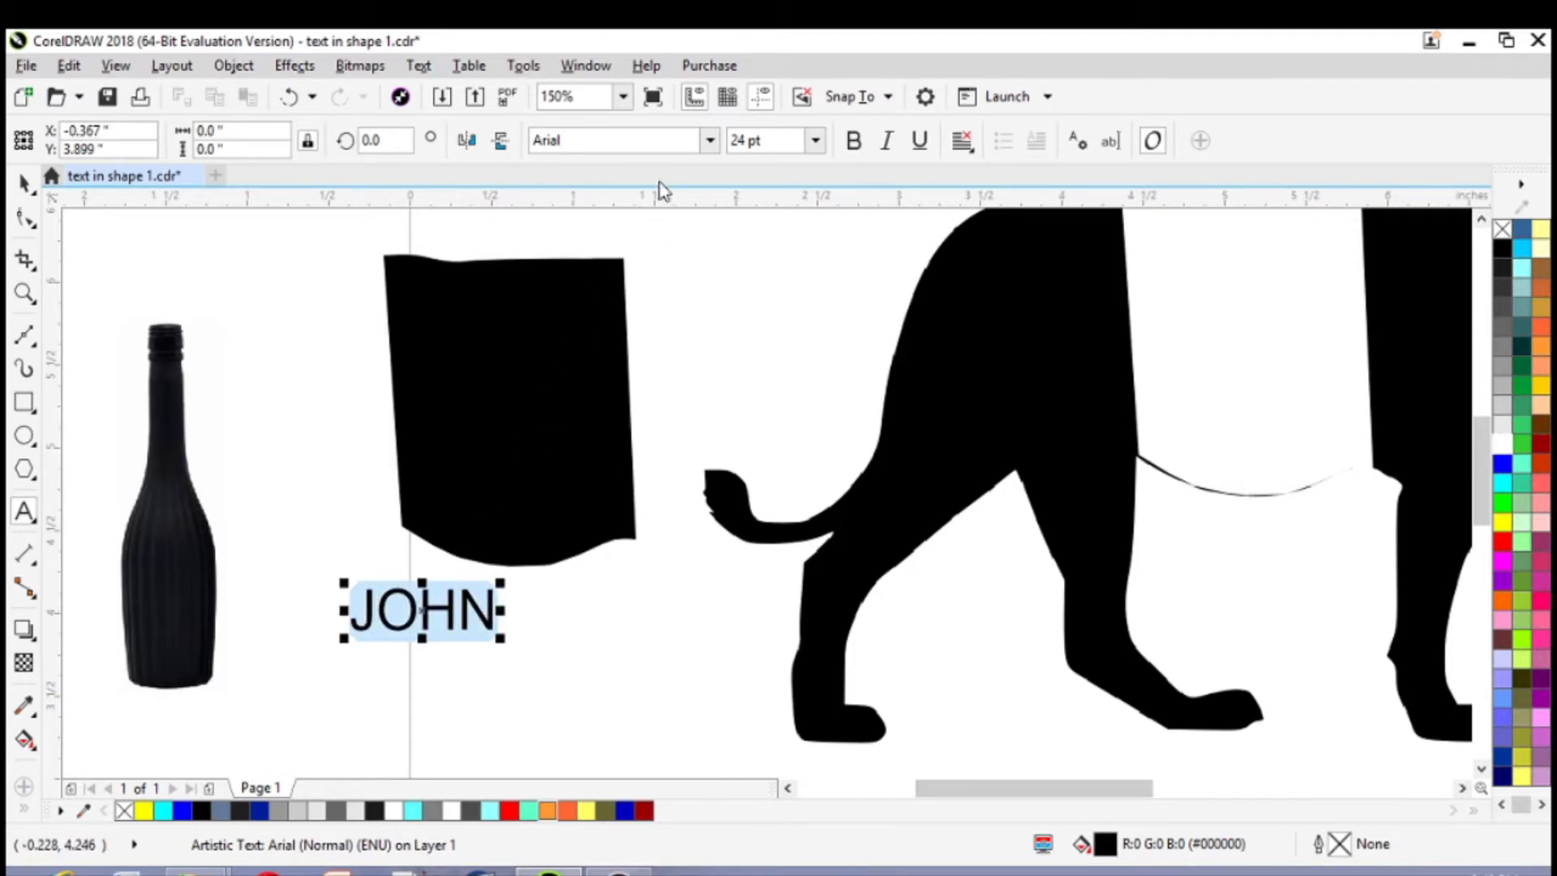
pyautogui.click(710, 141)
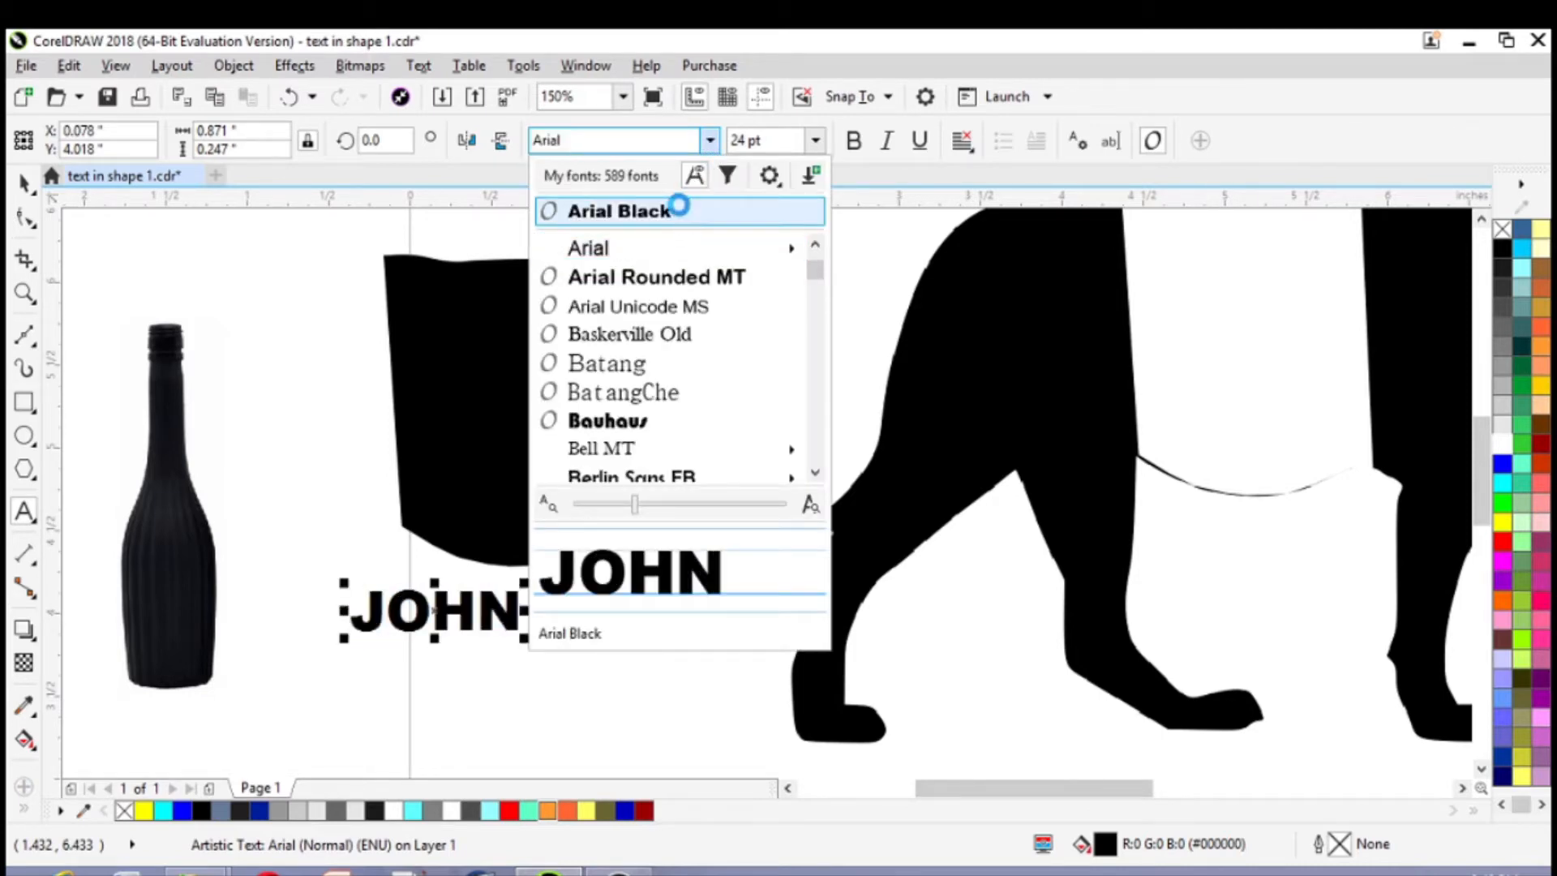
pyautogui.click(680, 212)
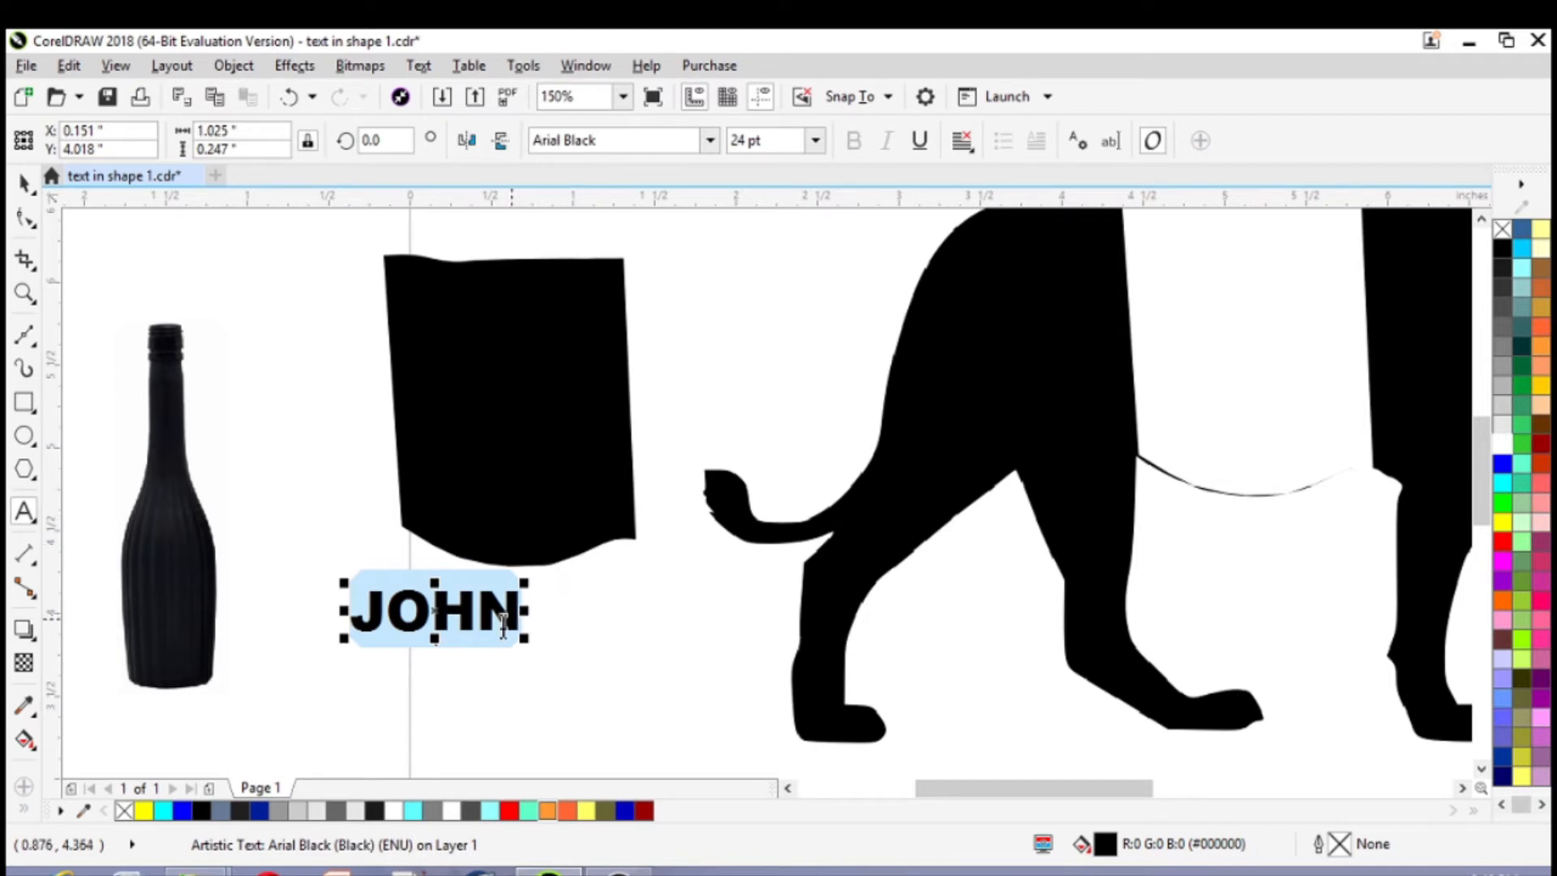
# Create an envelope for the artistic text from the outline of the torso piece
pyautogui.click(586, 66)
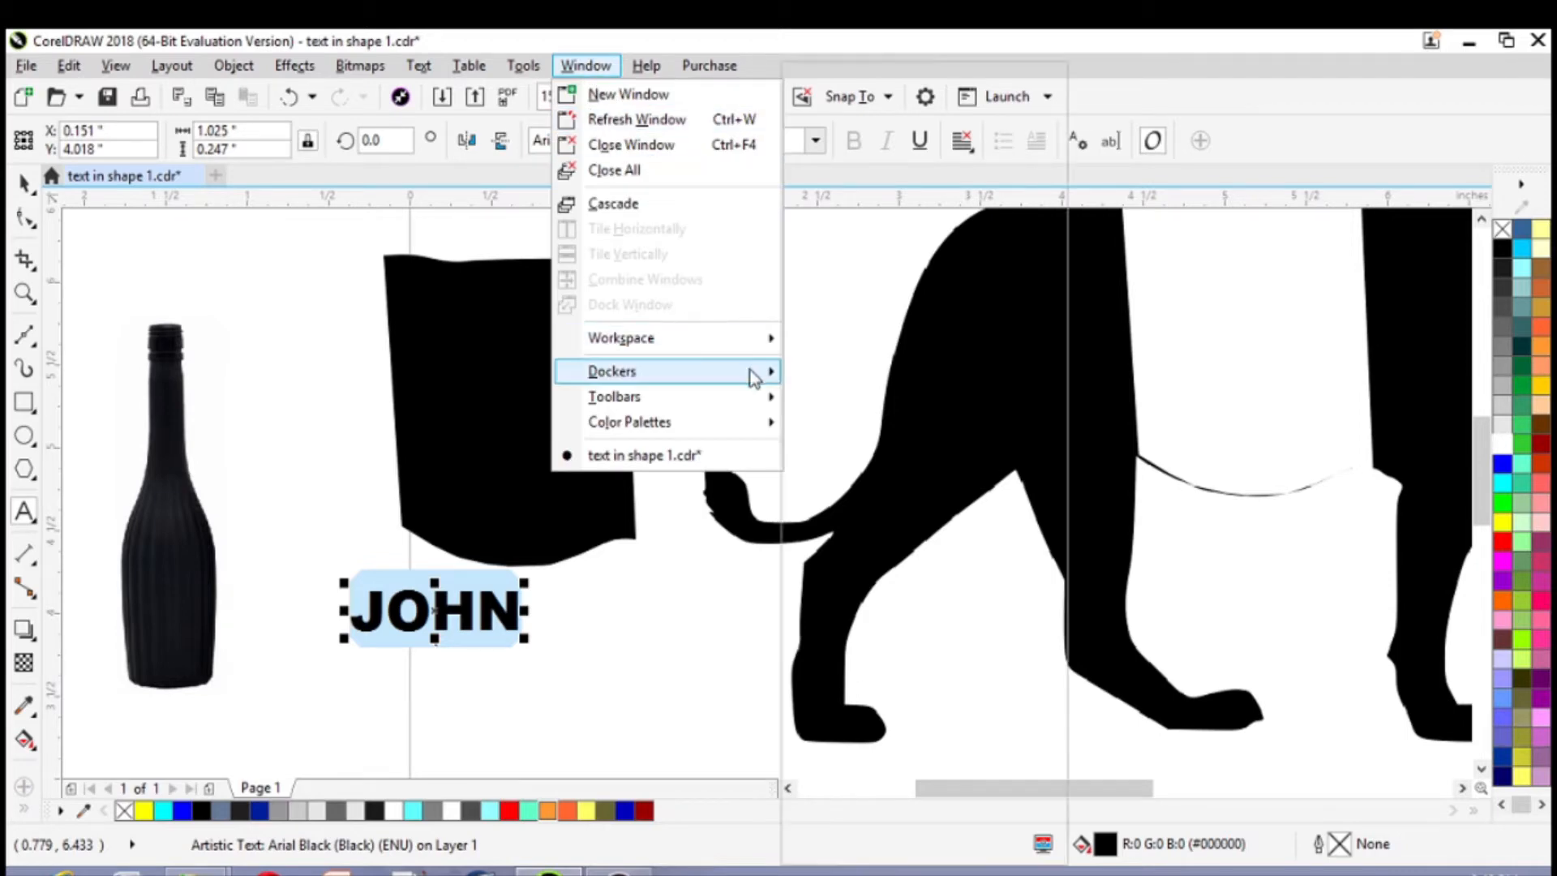
pyautogui.moveTo(753, 376)
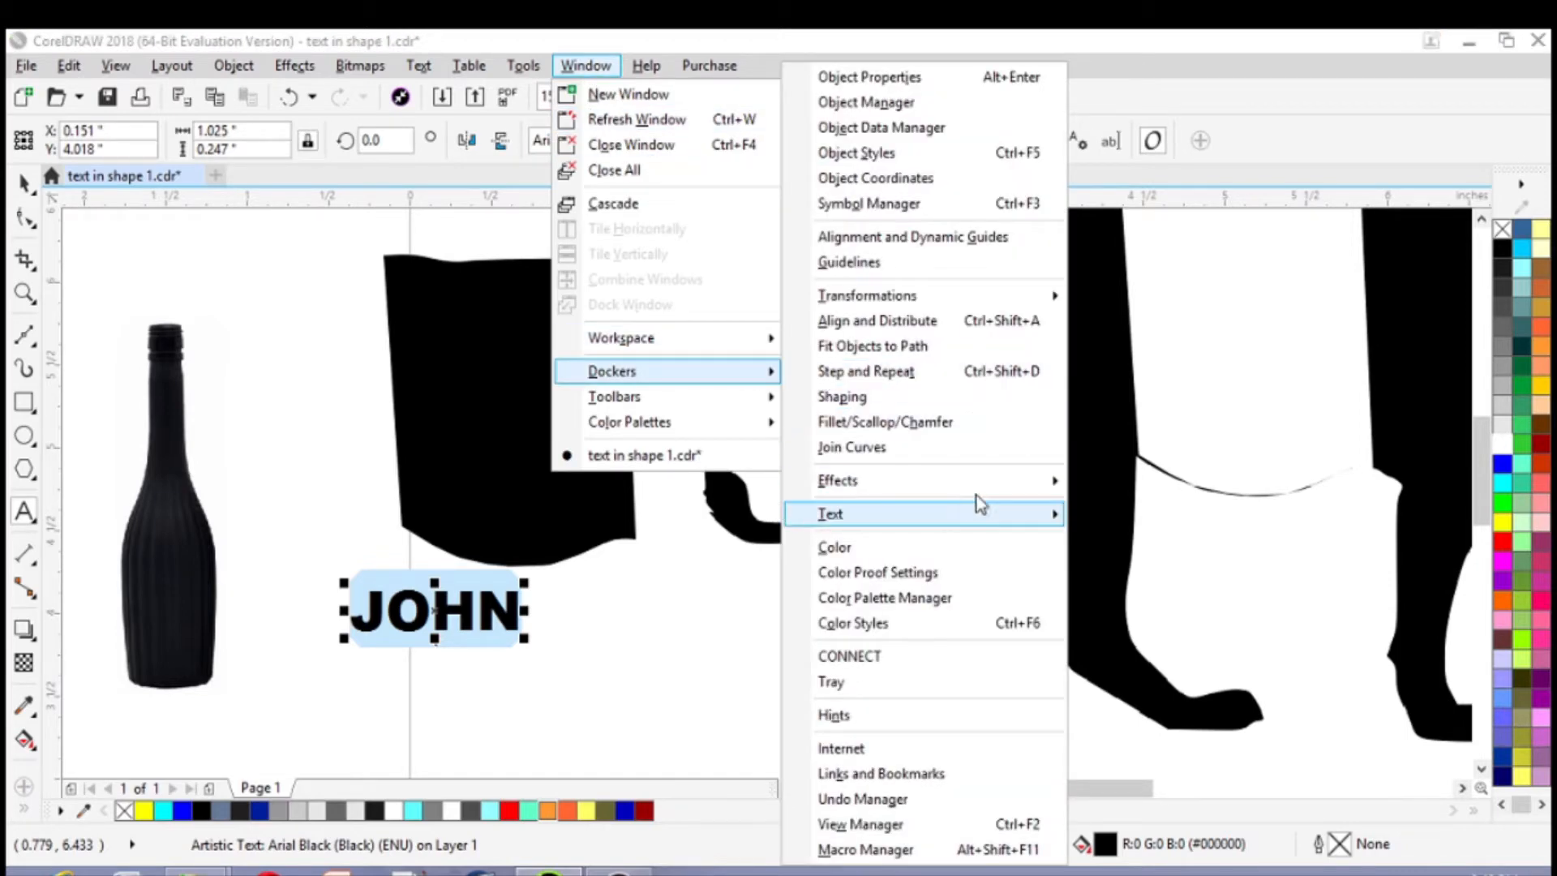
pyautogui.moveTo(989, 492)
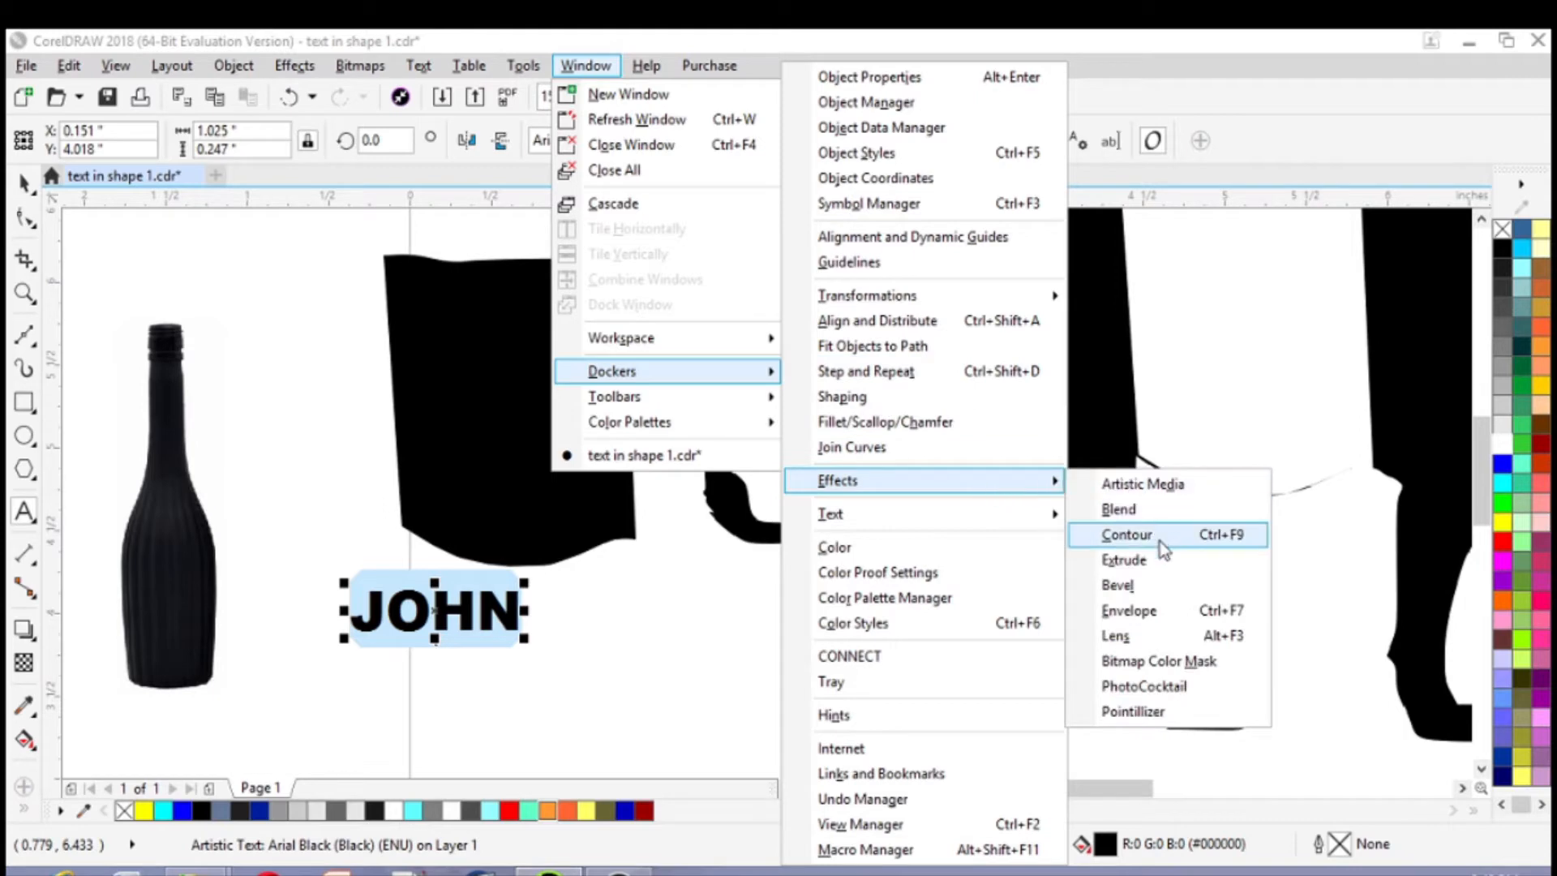
pyautogui.click(1129, 609)
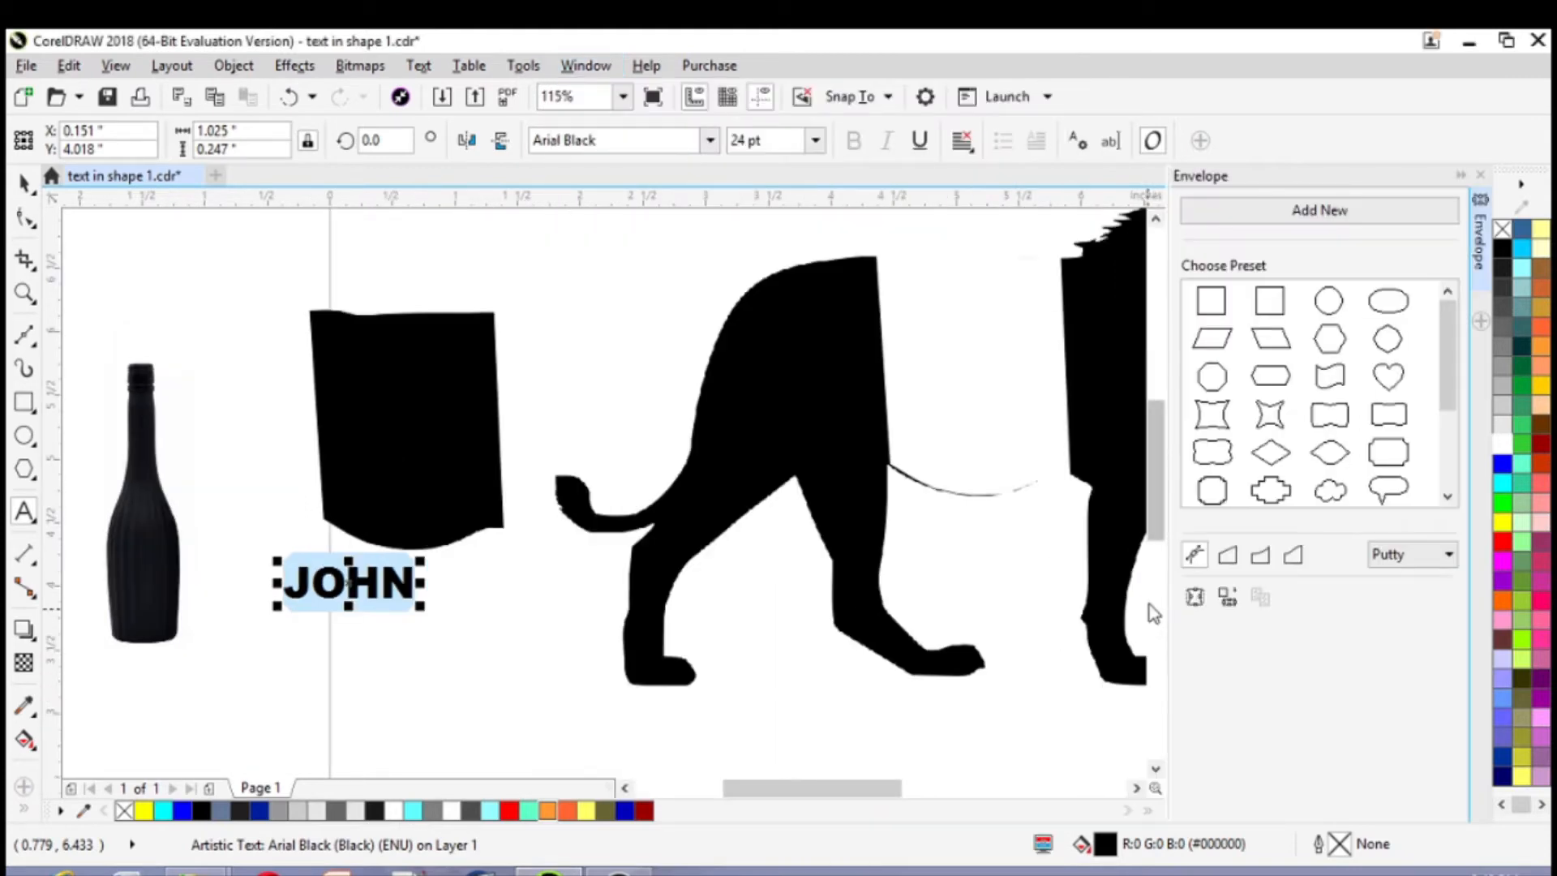
pyautogui.click(1193, 598)
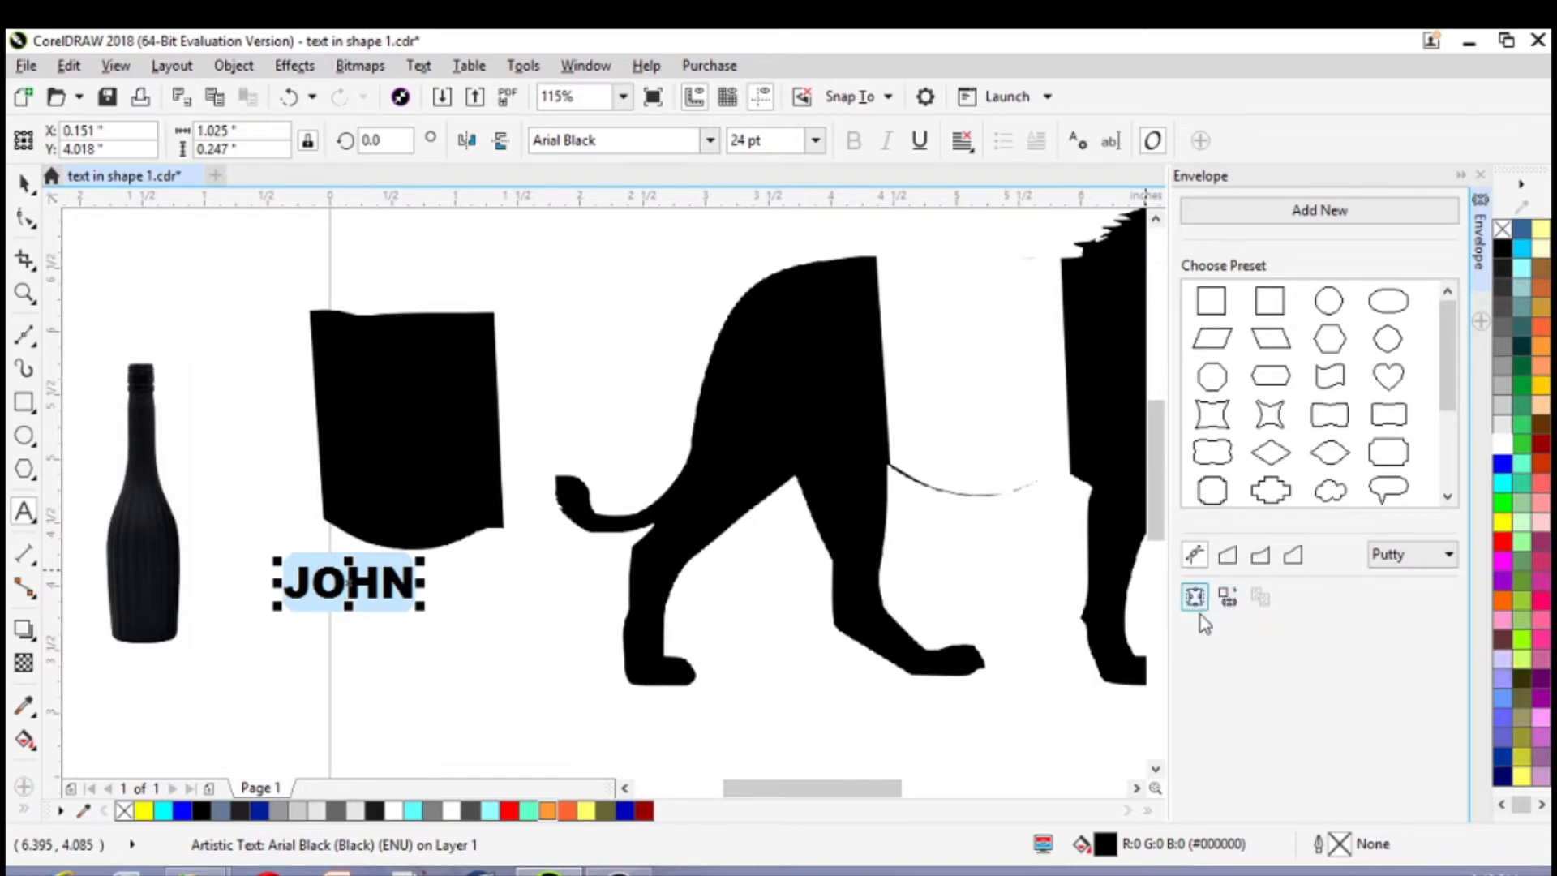
pyautogui.click(405, 428)
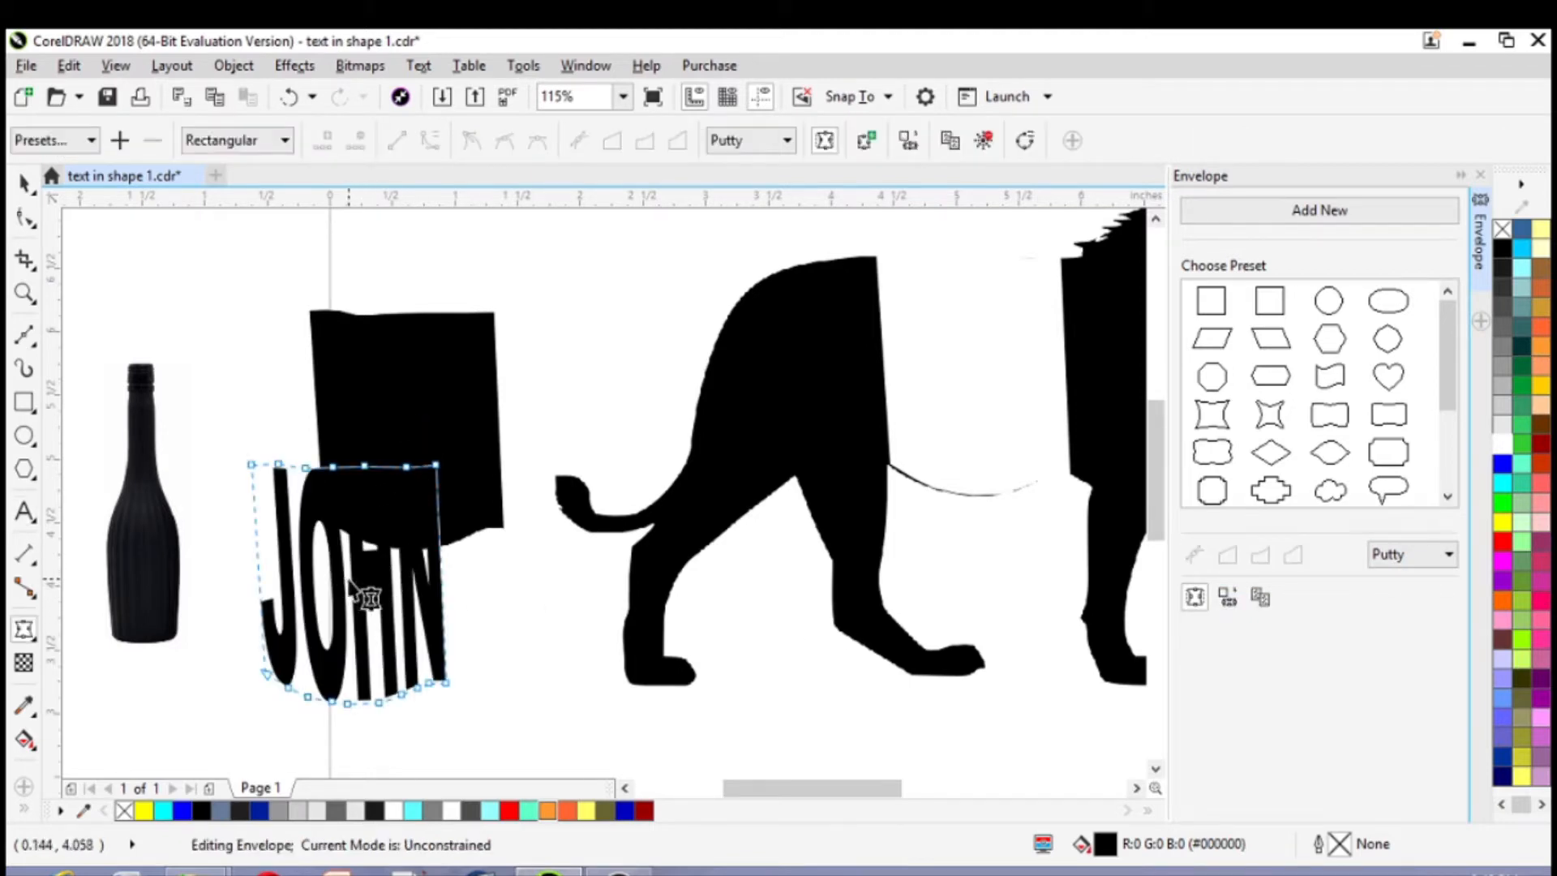
# Move the enveloped text into the gap in the lion's torso, to about X 5.15, Y 5.62 in
pyautogui.click(25, 182)
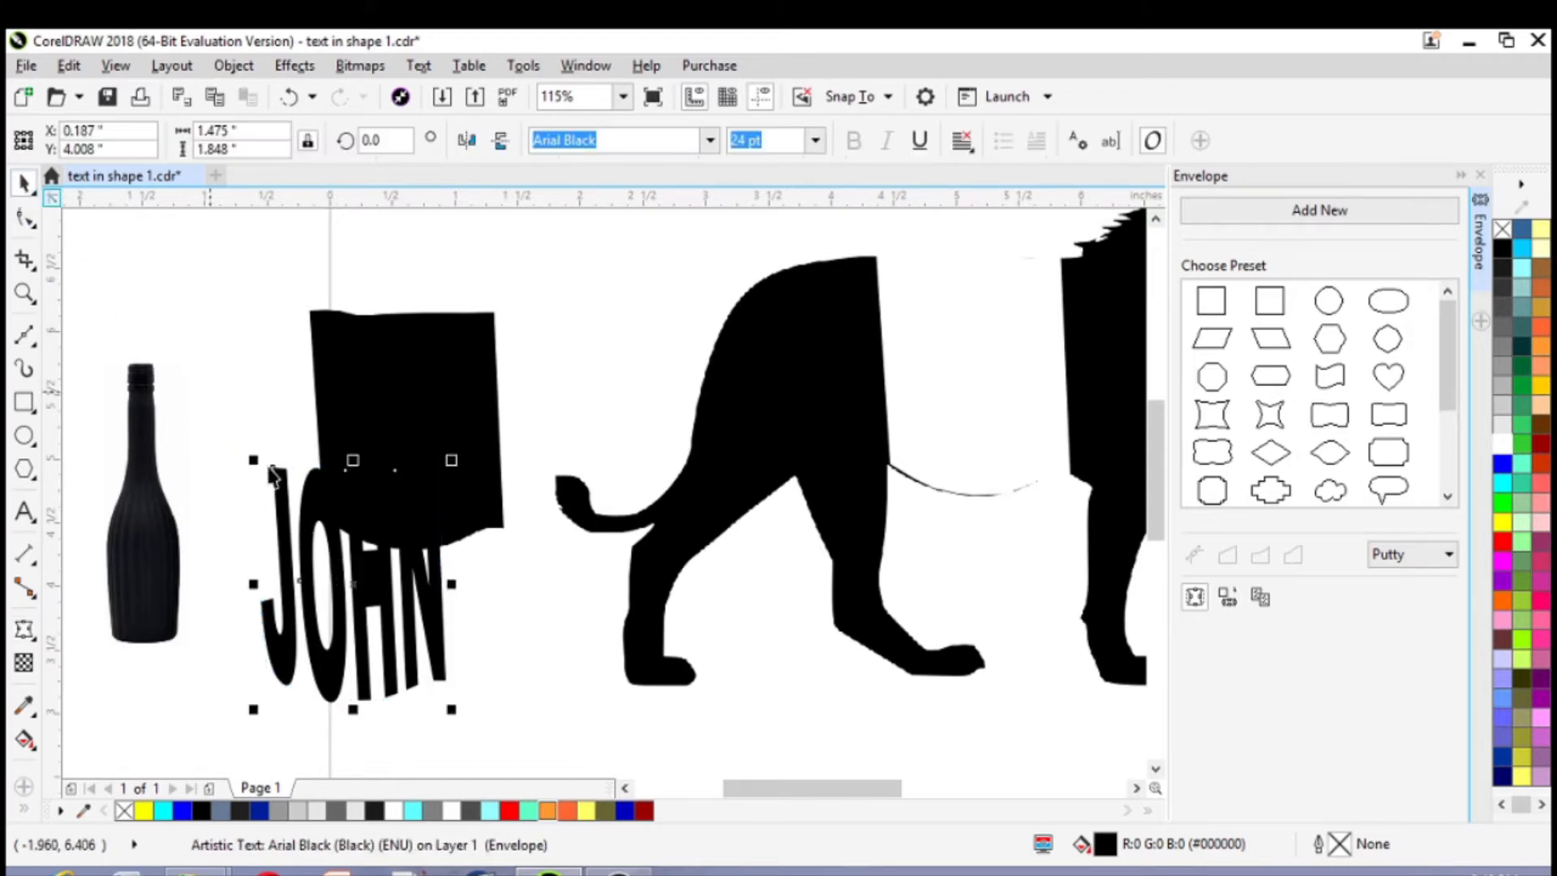
pyautogui.scroll(-2, 354, 585)
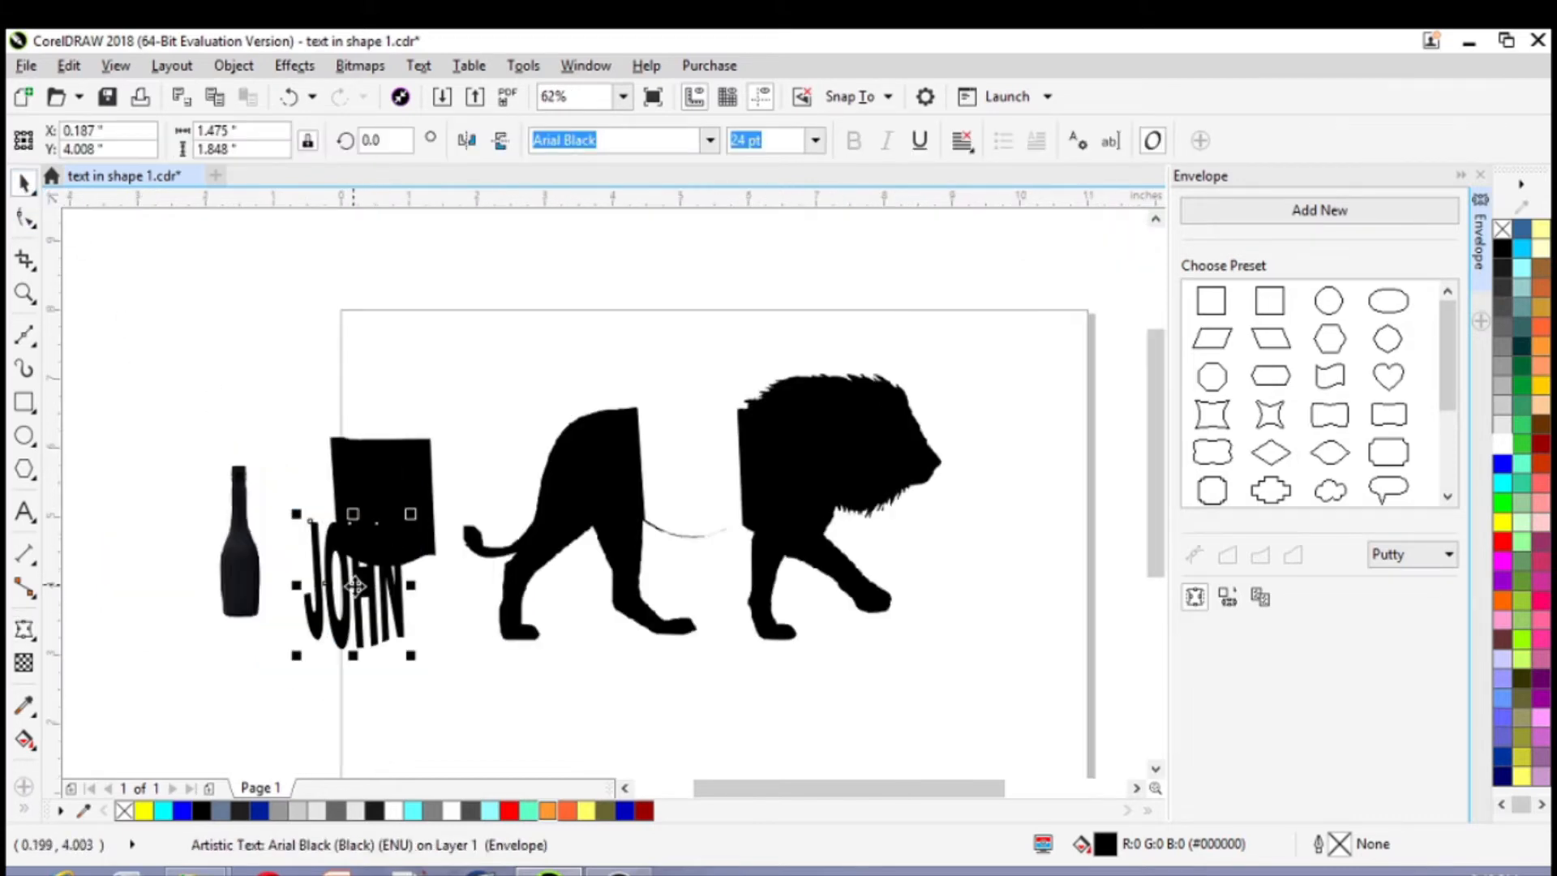
pyautogui.moveTo(354, 585); pyautogui.dragTo(398, 674)
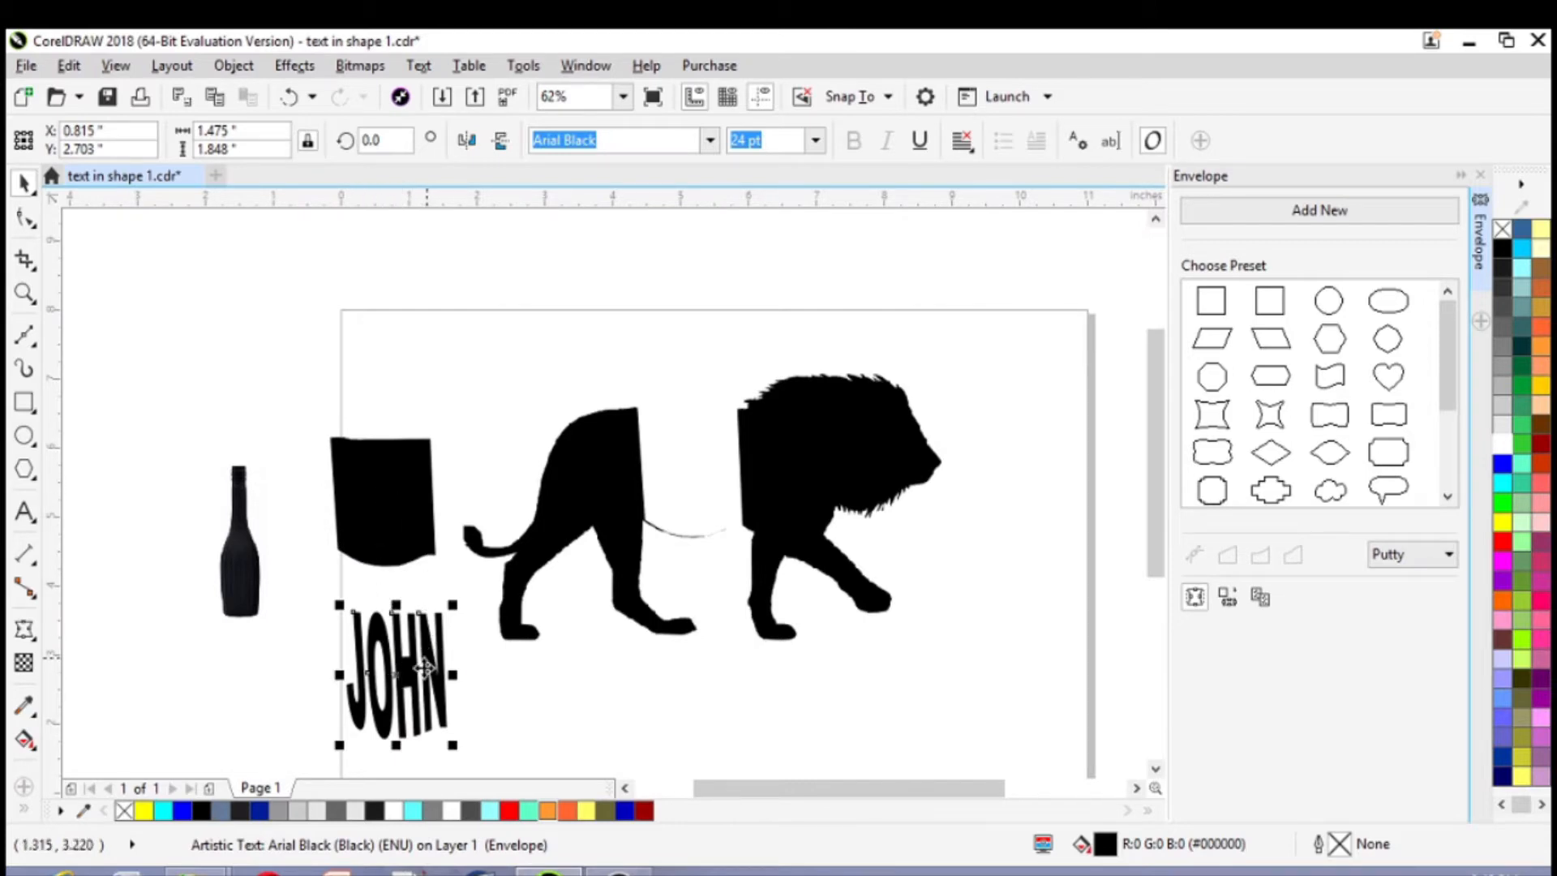
pyautogui.moveTo(400, 675); pyautogui.dragTo(696, 487)
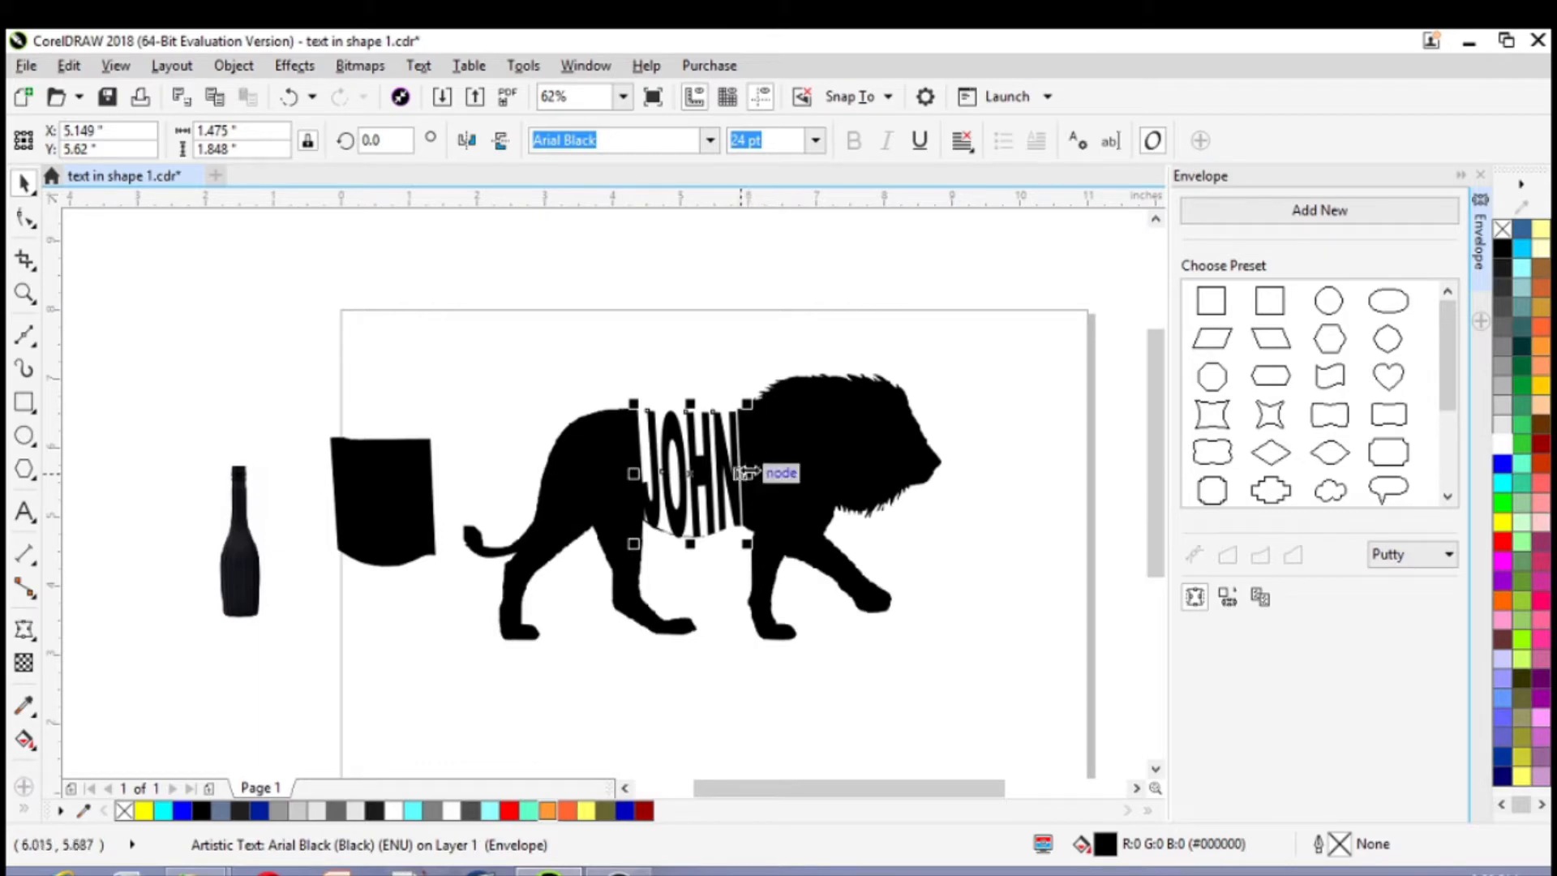
# Narrow the enveloped text to about 1.30 in and nudge it toward the lion's head, to about X 5.14 in
pyautogui.moveTo(745, 472); pyautogui.dragTo(734, 472)
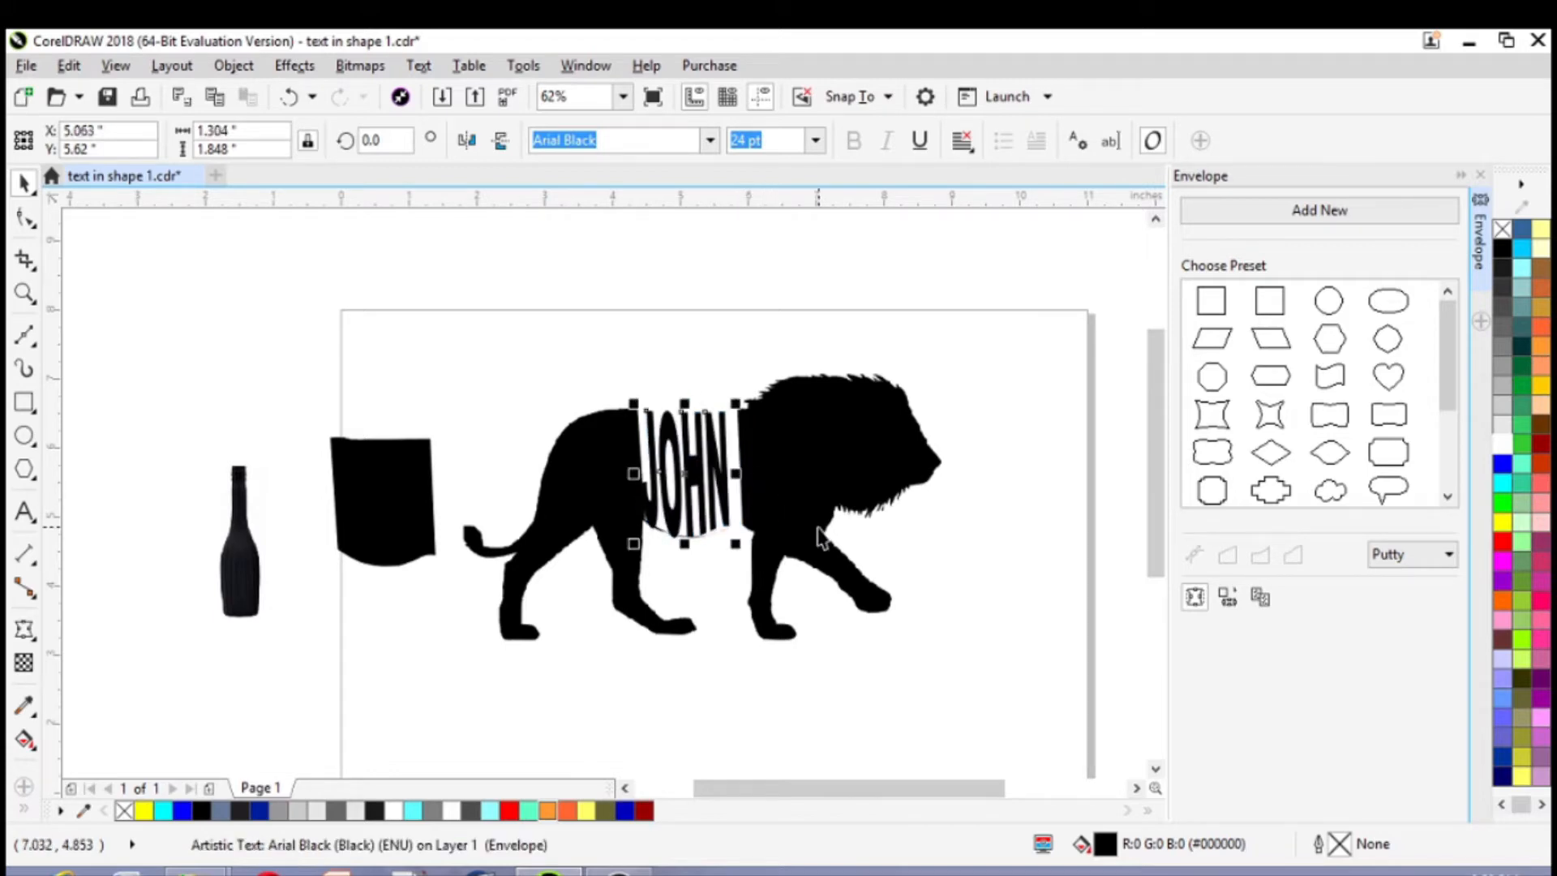
pyautogui.press('Right')
pyautogui.press('Right')
pyautogui.press('Right')
pyautogui.press('Right')
pyautogui.press('Right')
pyautogui.press('Right')
pyautogui.press('Right')
pyautogui.press('Right')
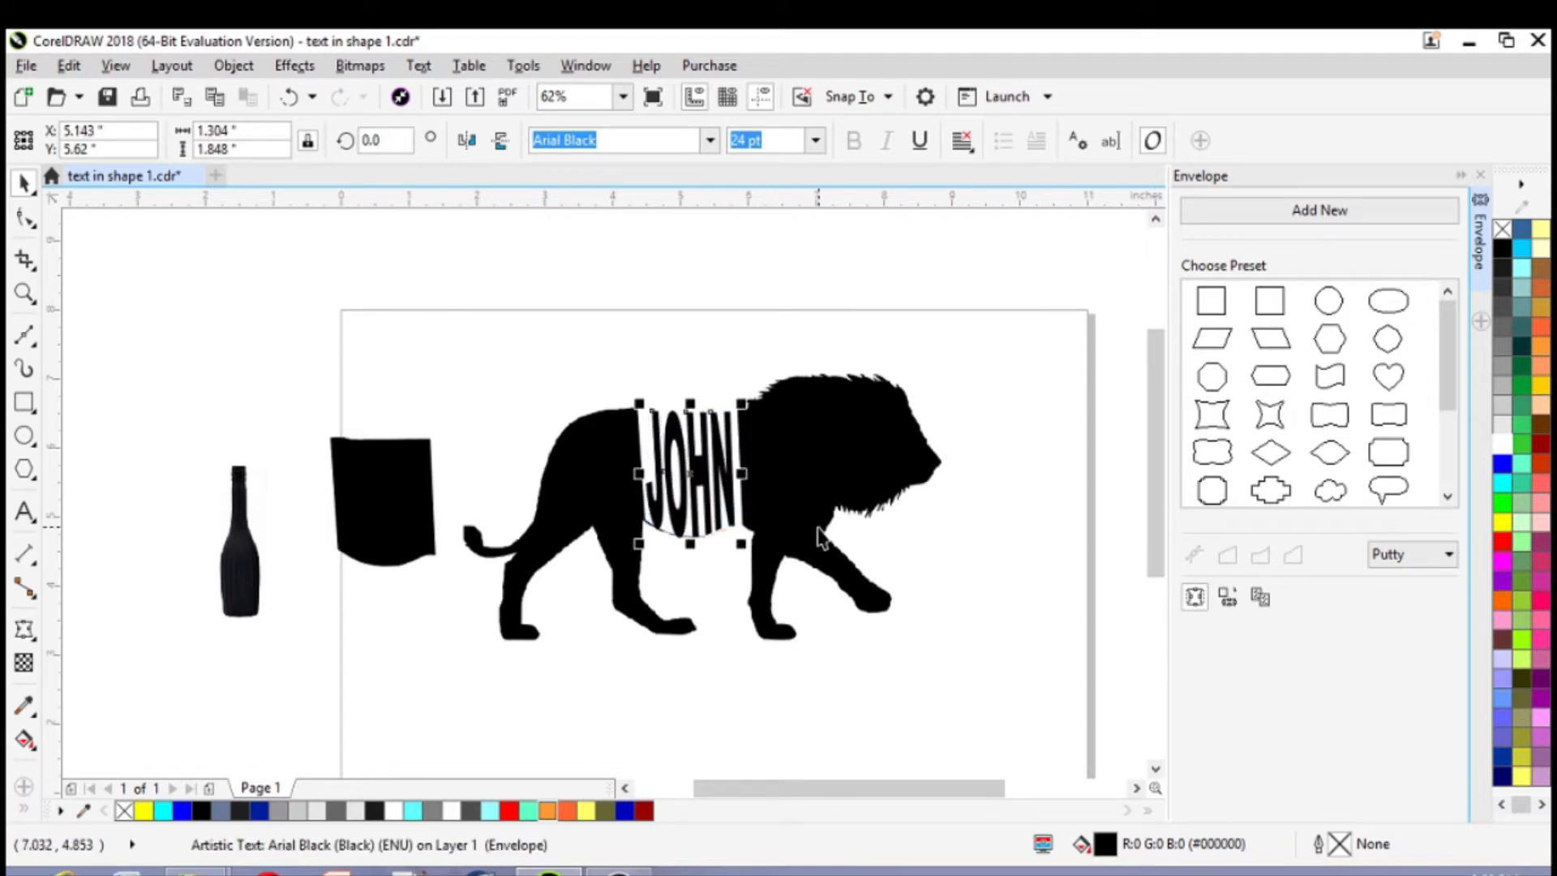
# Widen the enveloped text toward the lion's mane to about 1.36 in and deselect it
pyautogui.scroll(4, 702, 494)
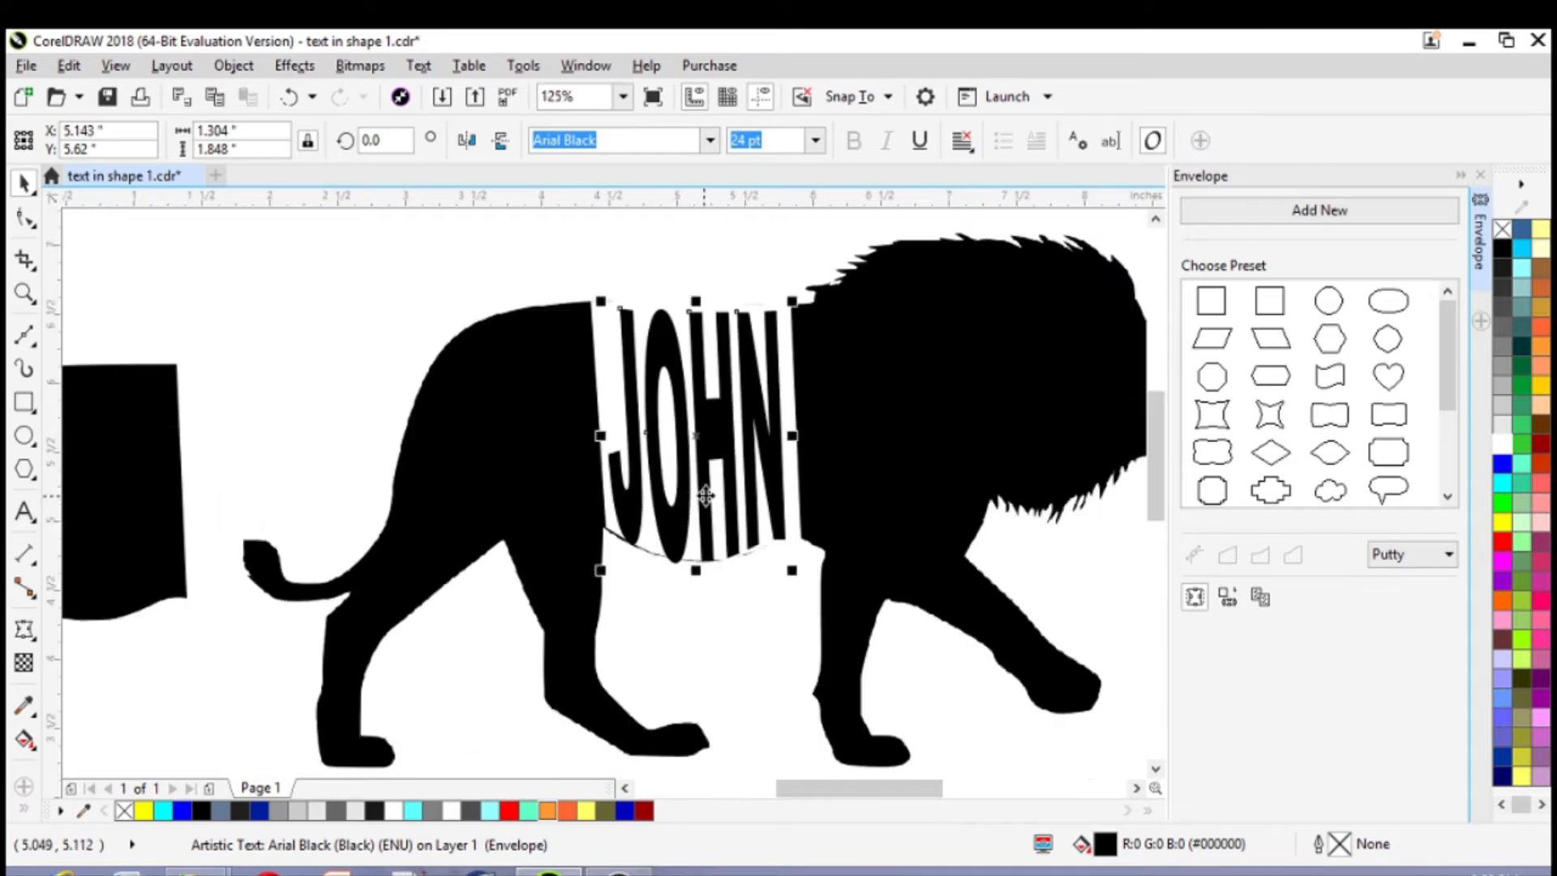
pyautogui.click(1156, 219)
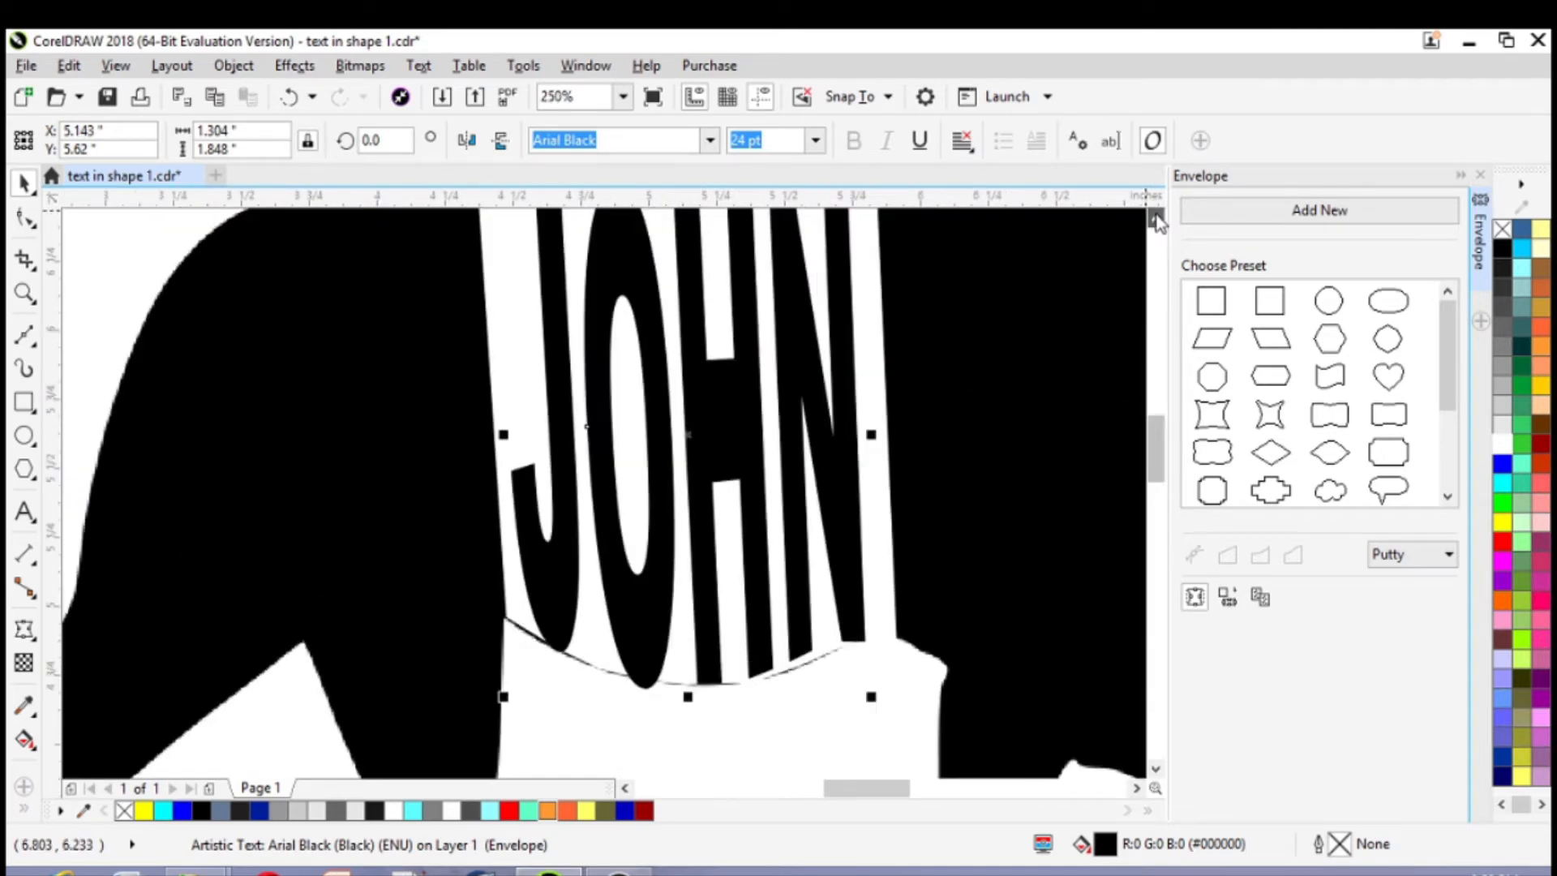
pyautogui.moveTo(873, 492); pyautogui.dragTo(895, 495)
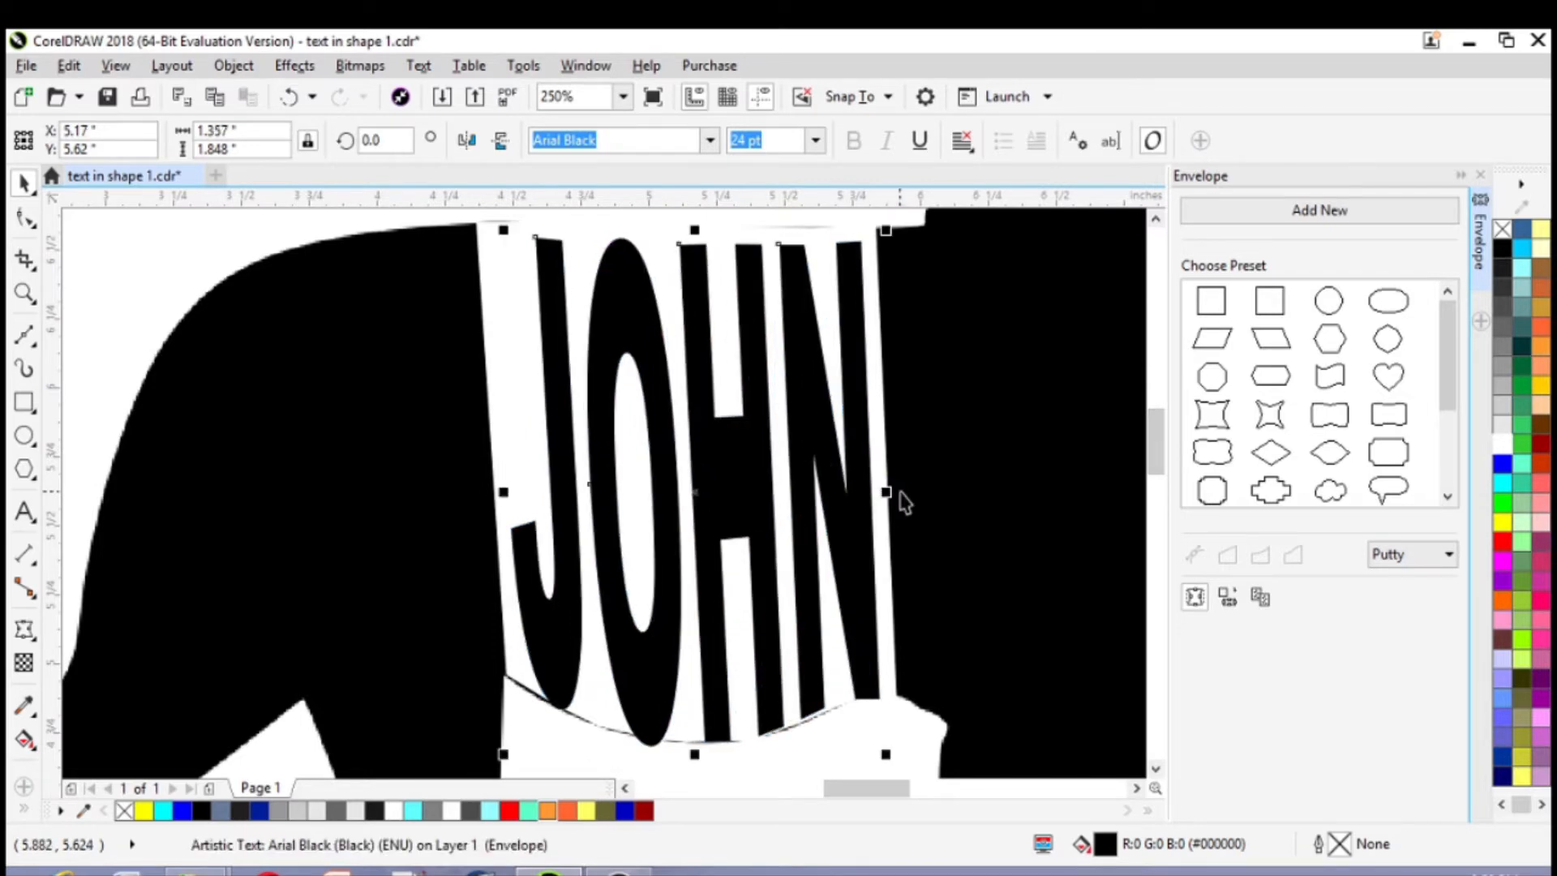
pyautogui.scroll(-2, 904, 487)
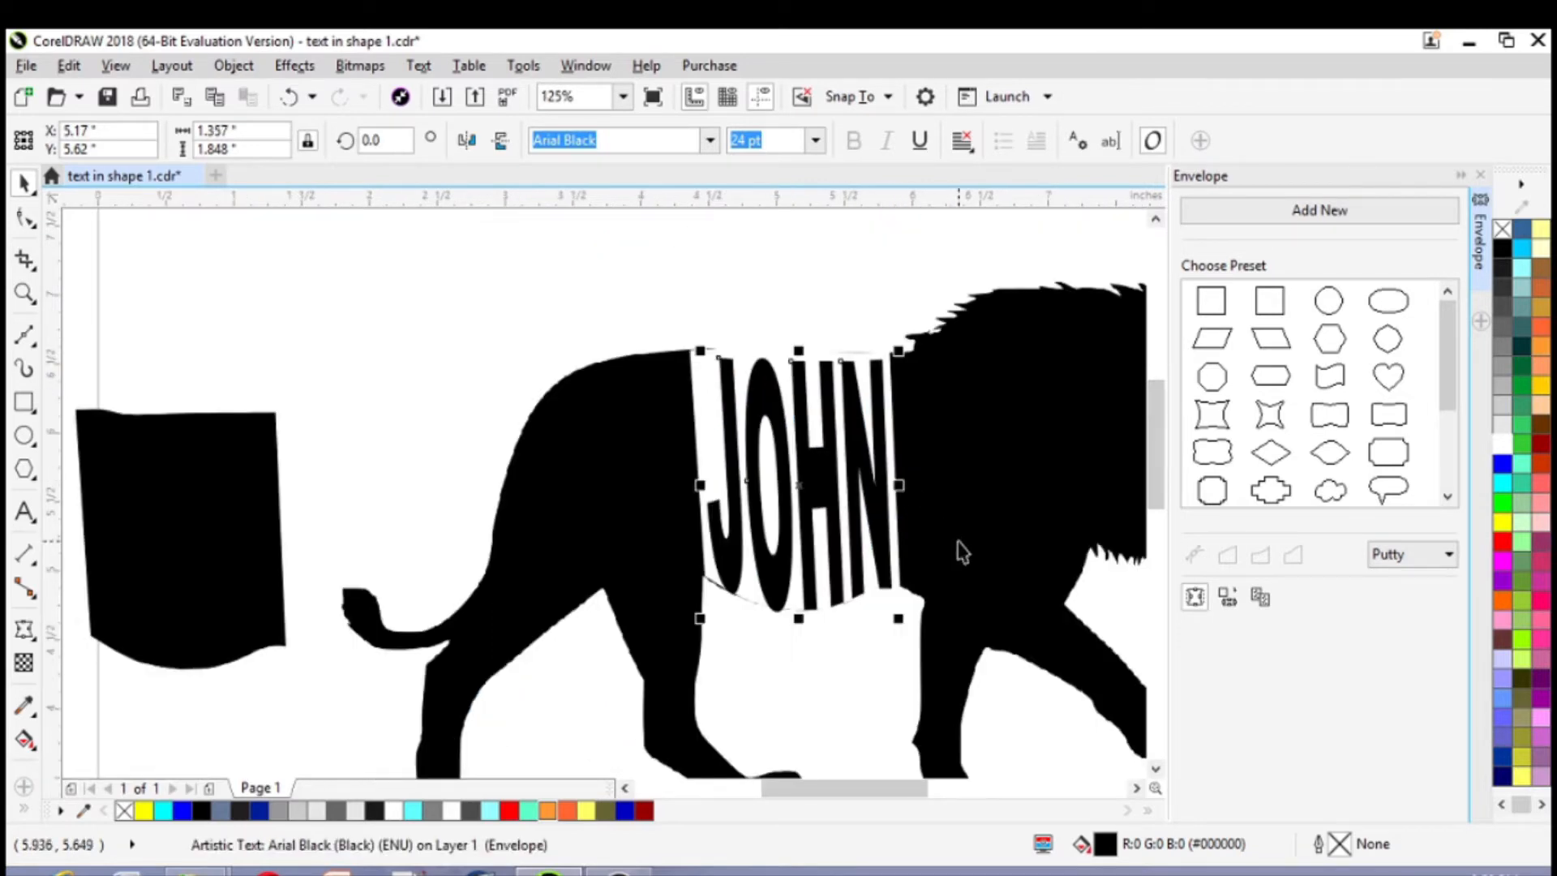
pyautogui.click(1136, 788)
pyautogui.scroll(-2, 981, 684)
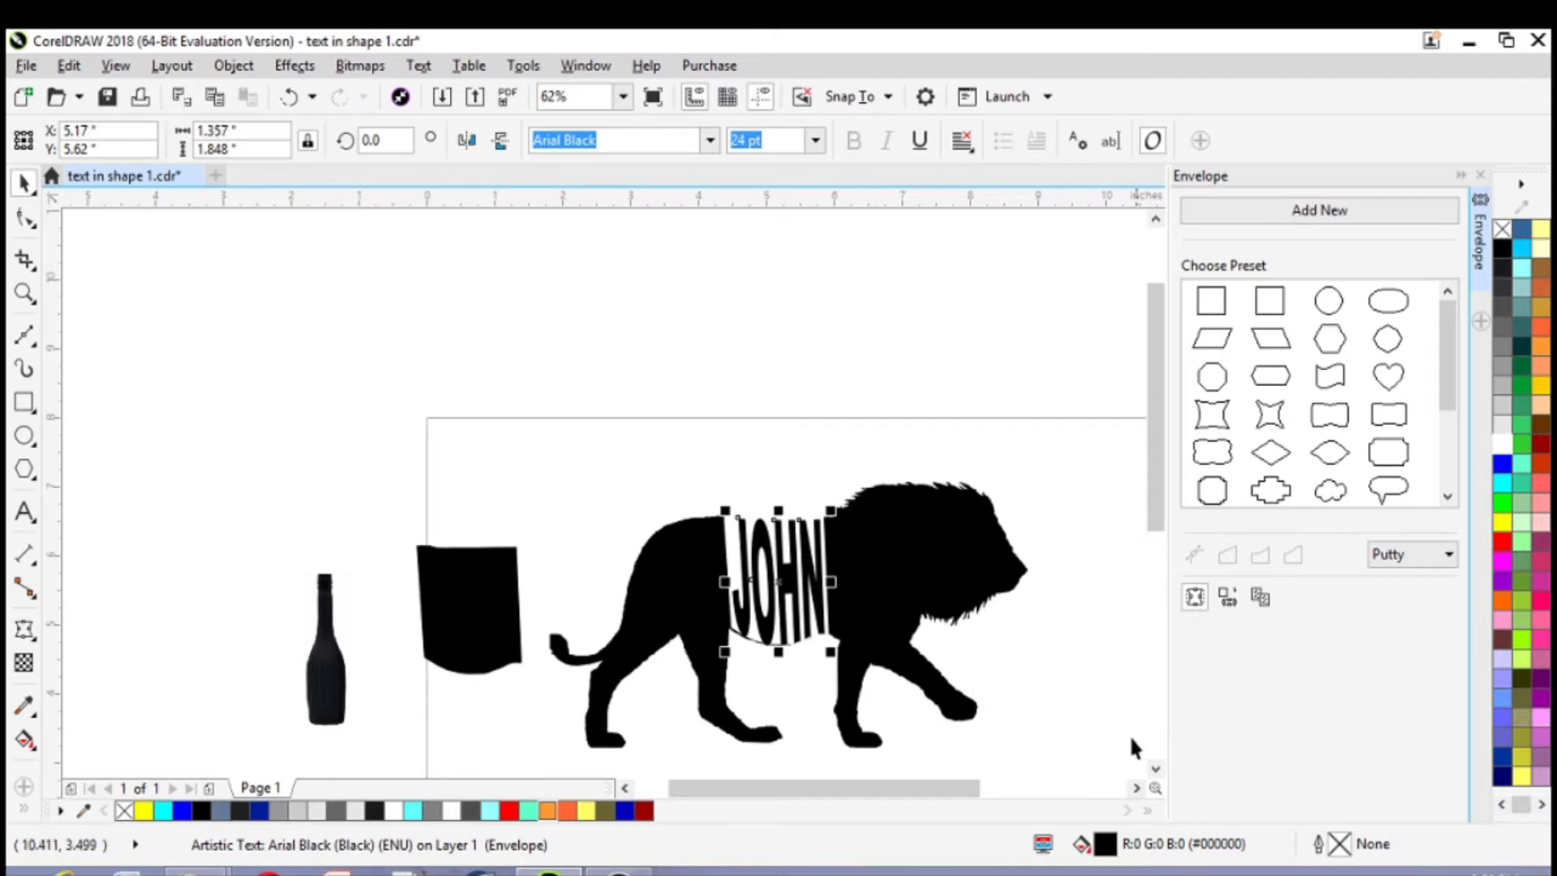
pyautogui.click(1136, 788)
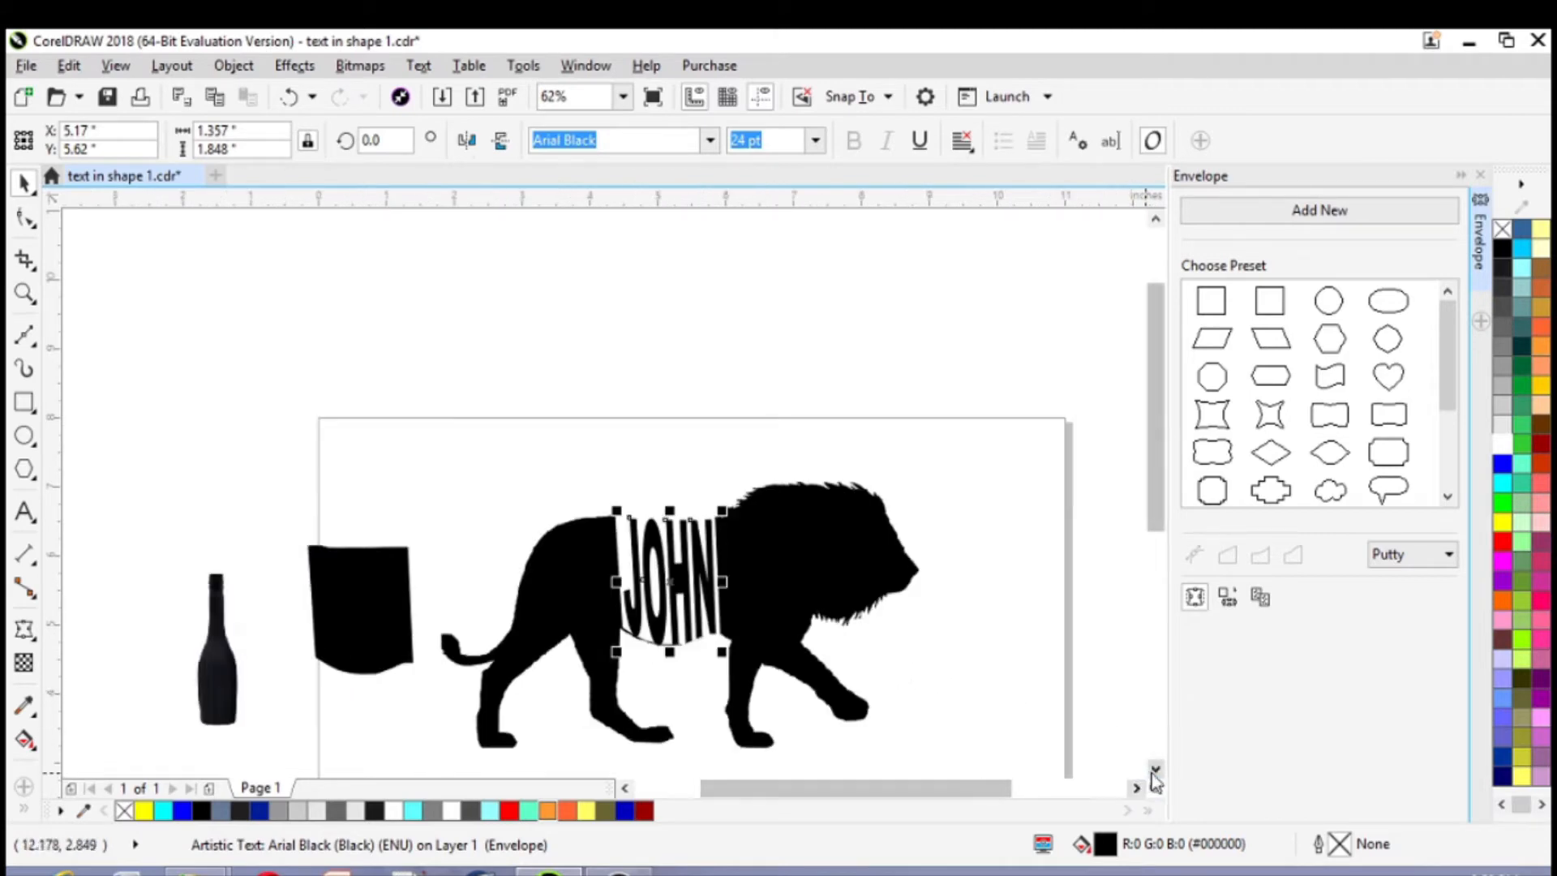
pyautogui.click(1155, 768)
pyautogui.click(1156, 768)
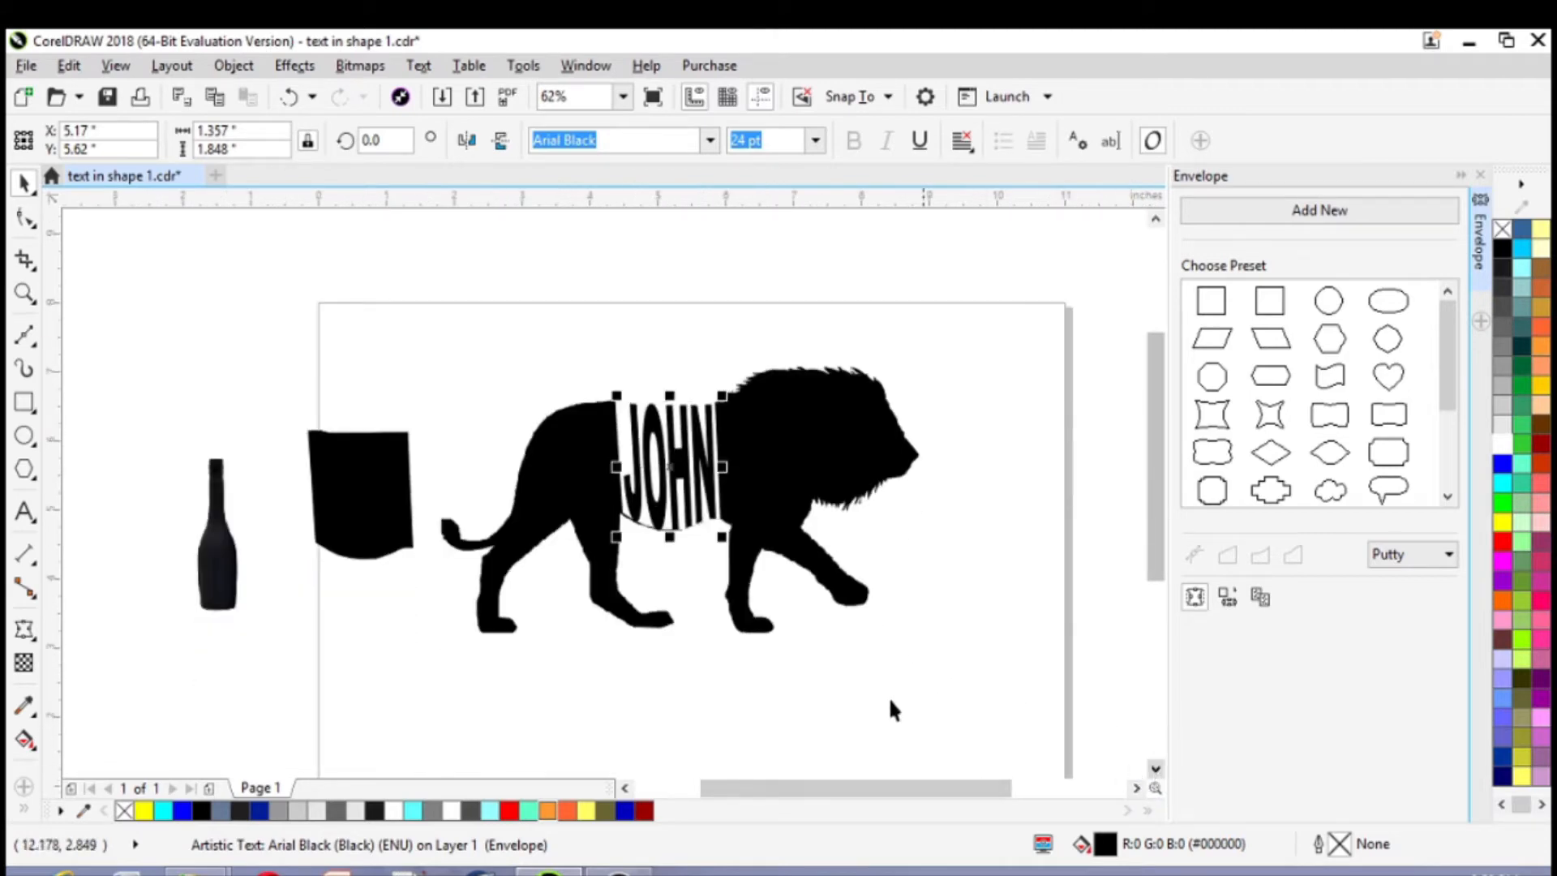
pyautogui.click(796, 654)
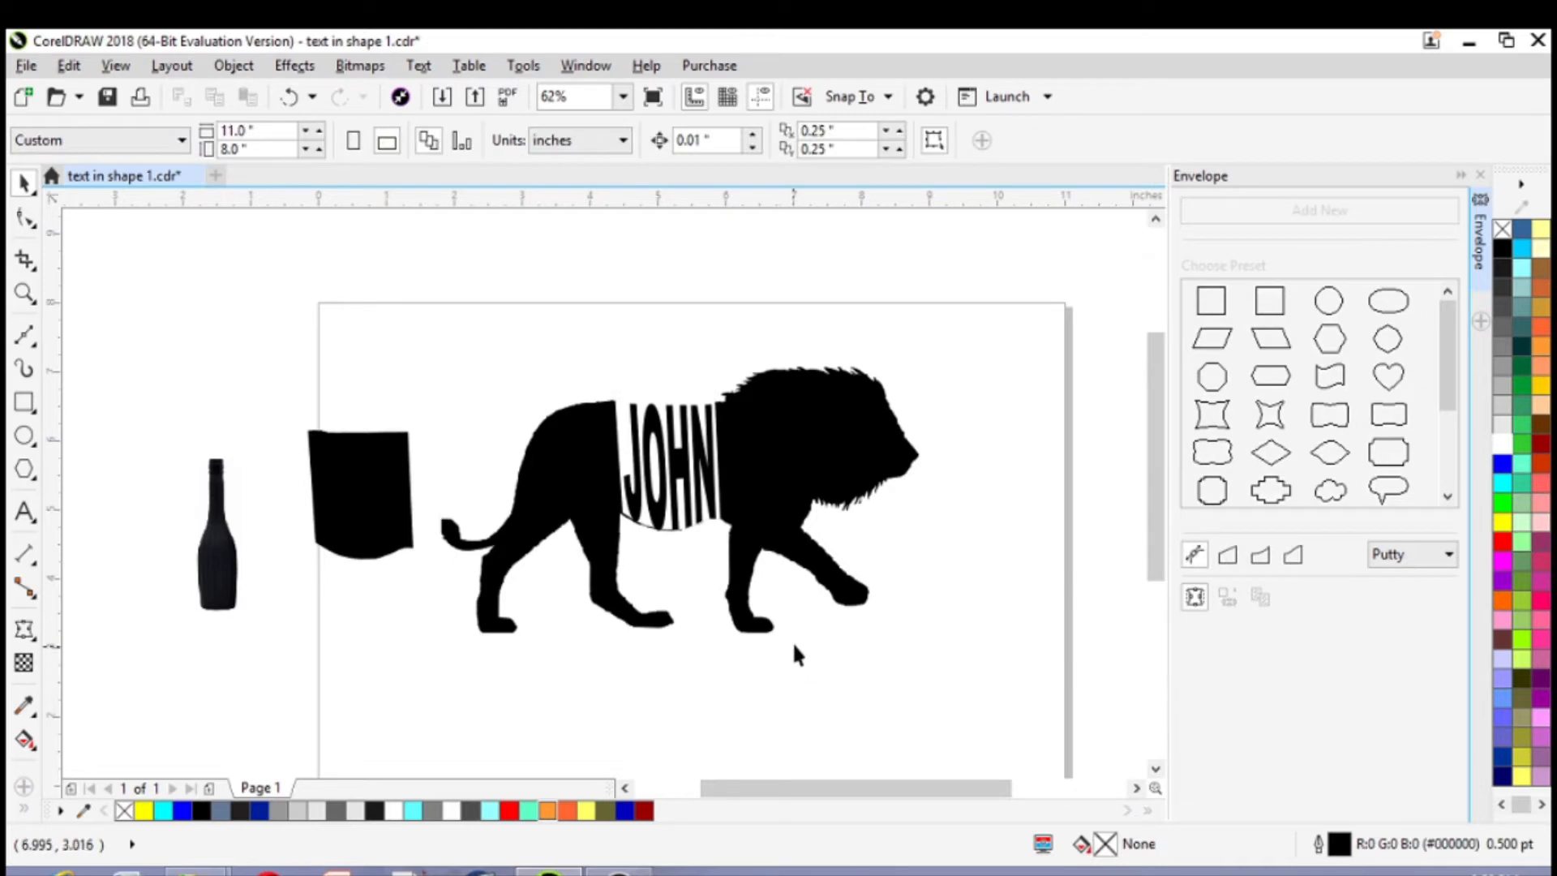
# Start a Bézier curve along the upper edge of the lion's raised front leg, from the chest to just above the paw
pyautogui.scroll(2, 824, 631)
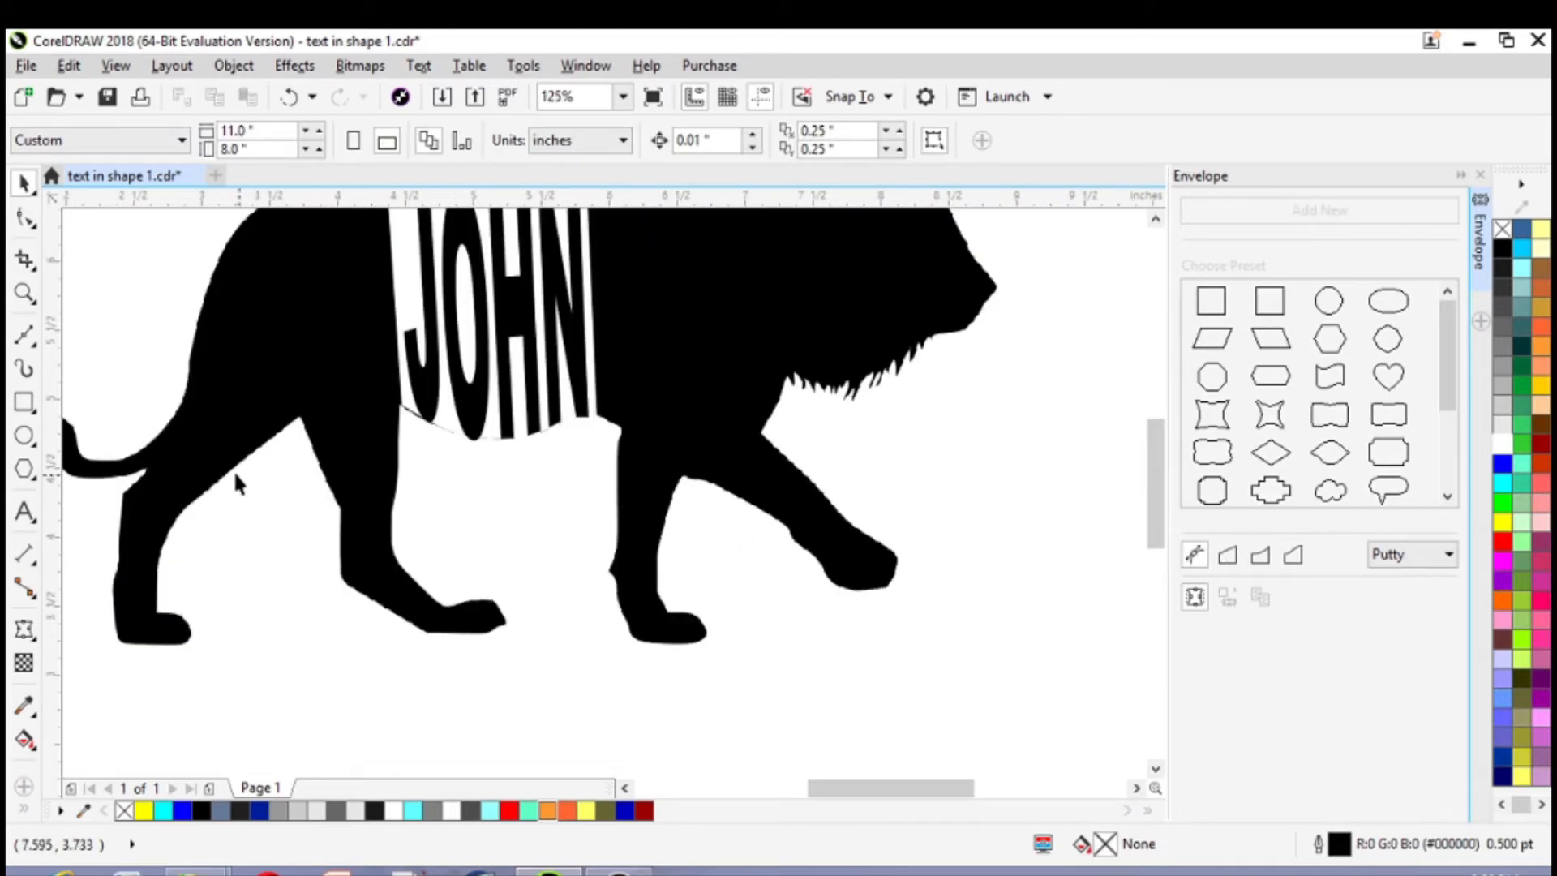
pyautogui.click(1155, 218)
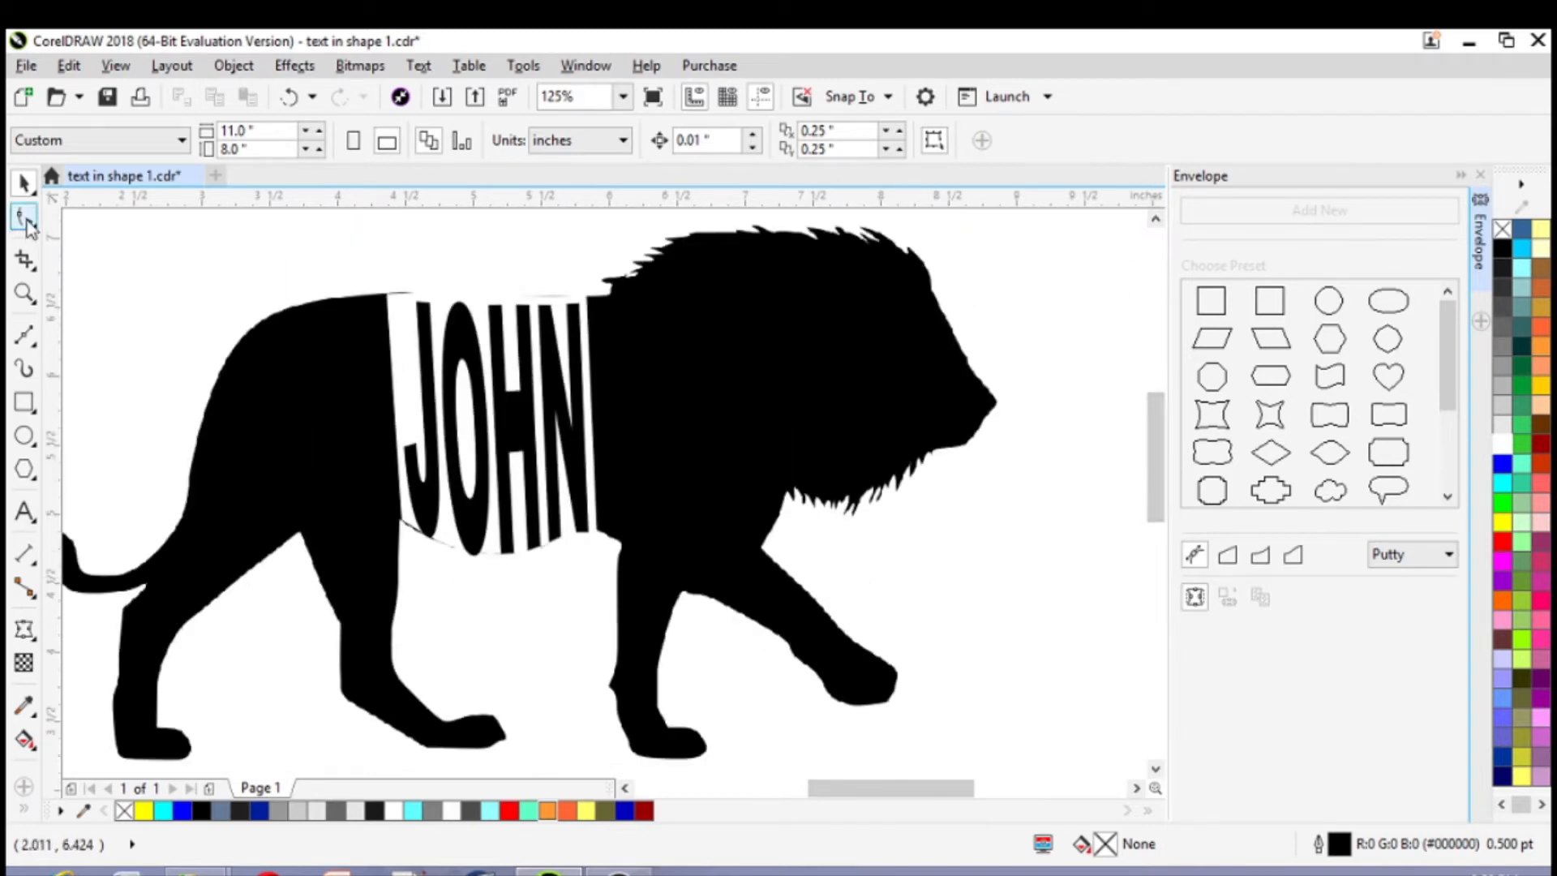
pyautogui.click(24, 335)
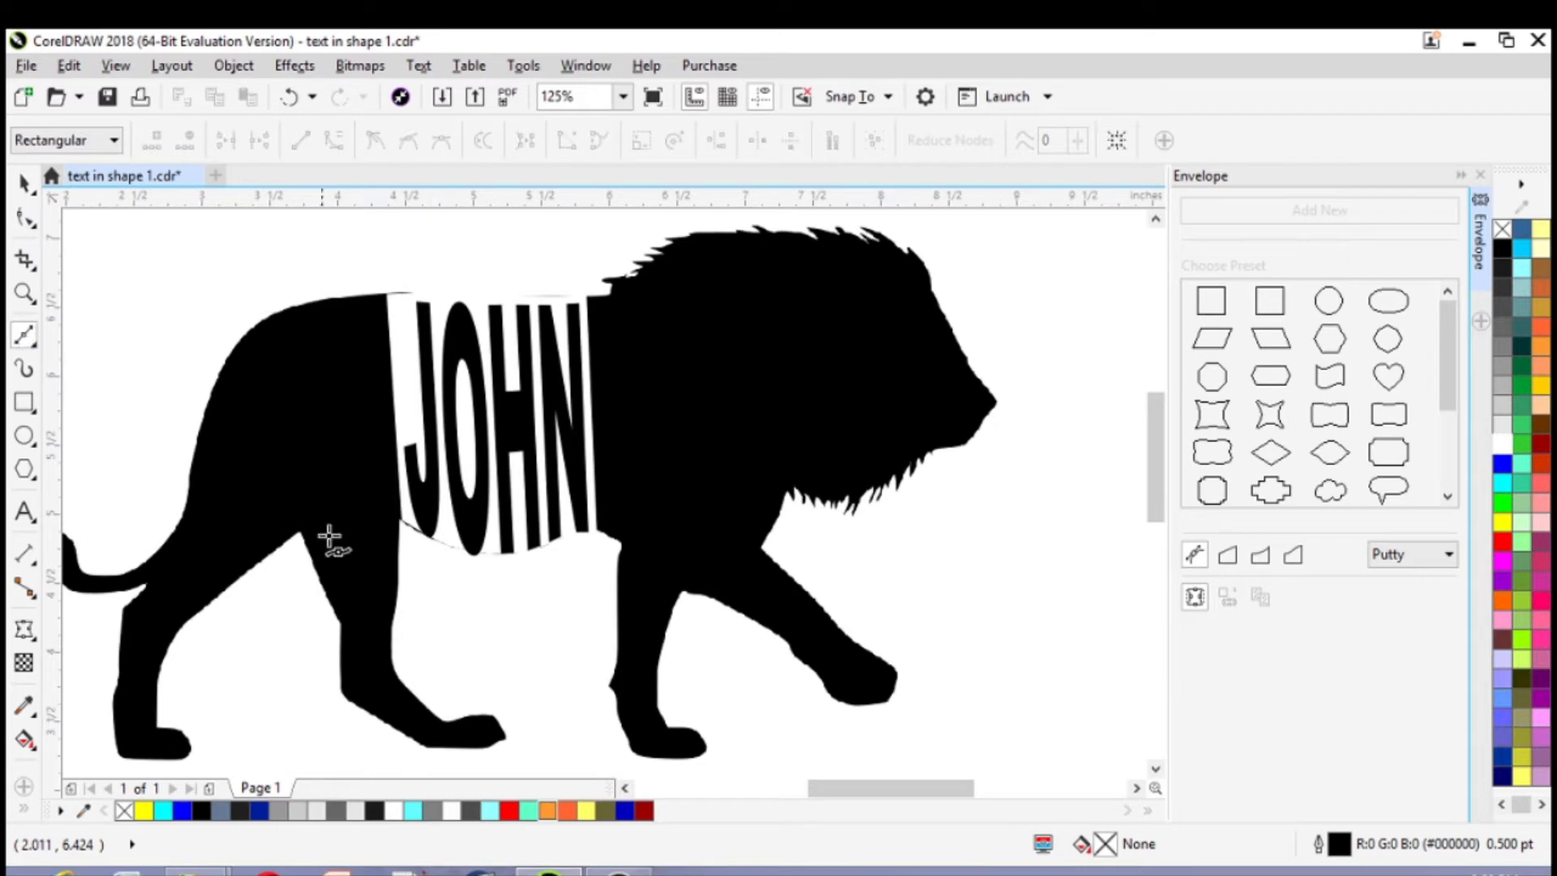
pyautogui.scroll(2, 792, 577)
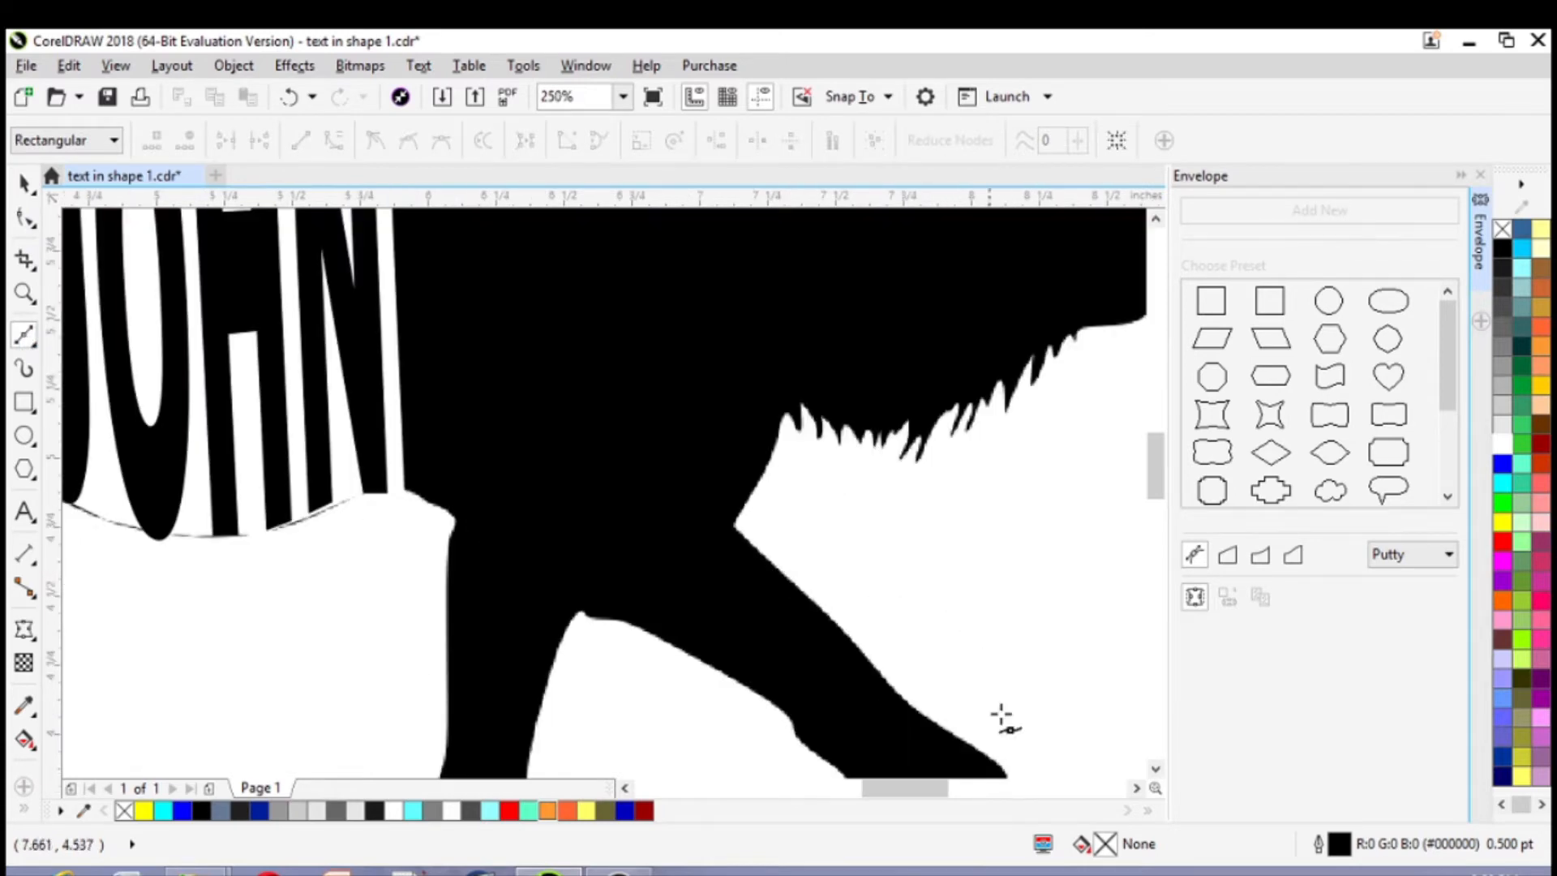
pyautogui.click(1156, 768)
pyautogui.click(1156, 768)
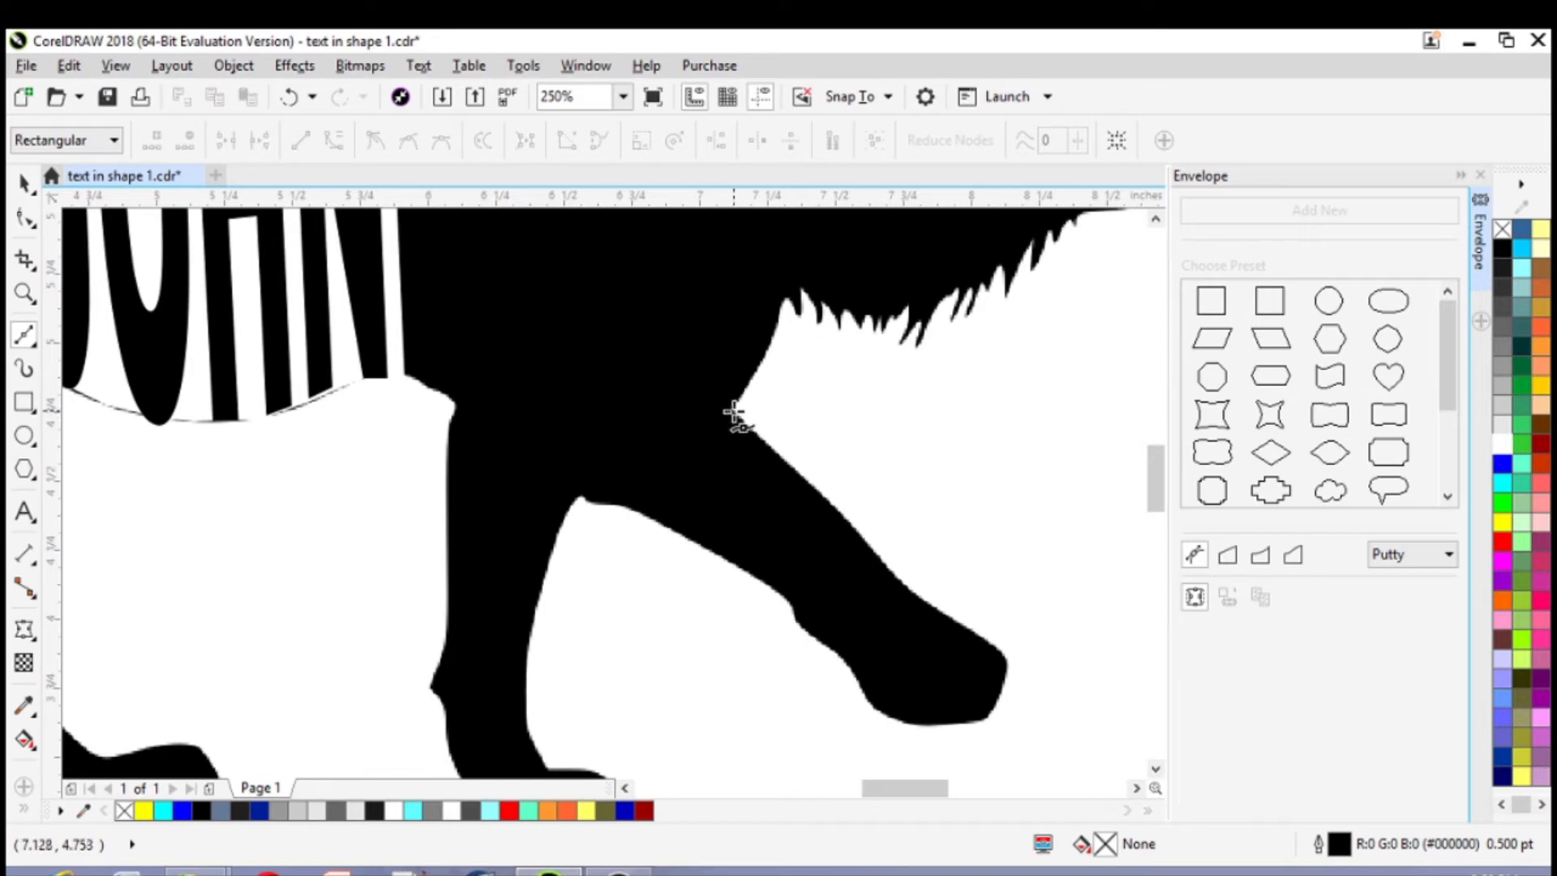
pyautogui.click(834, 504)
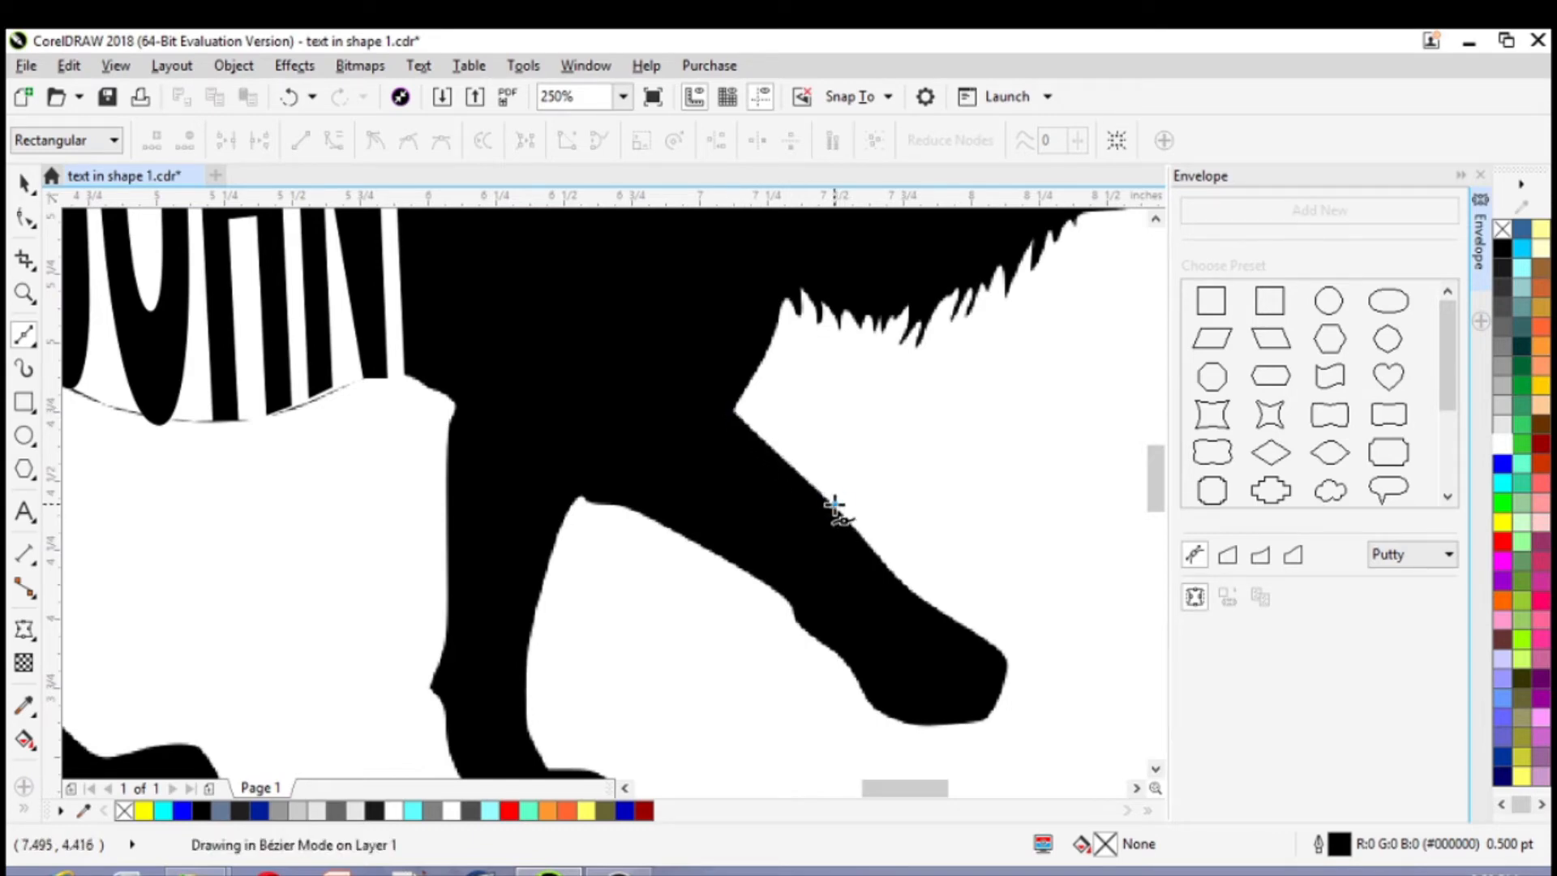
pyautogui.doubleClick(833, 504)
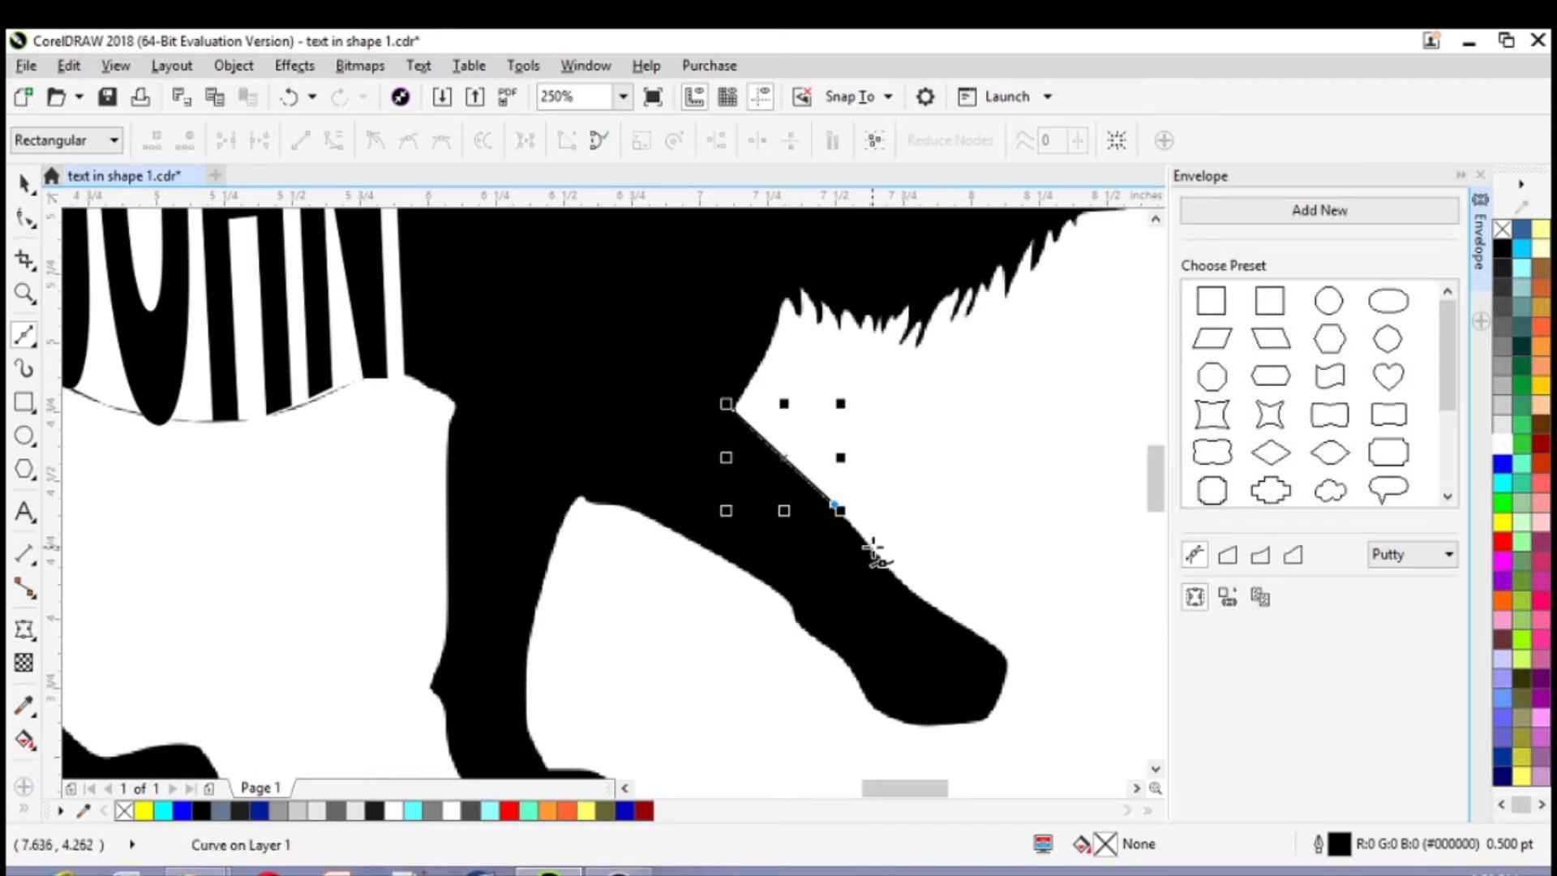
pyautogui.click(875, 548)
pyautogui.doubleClick(875, 547)
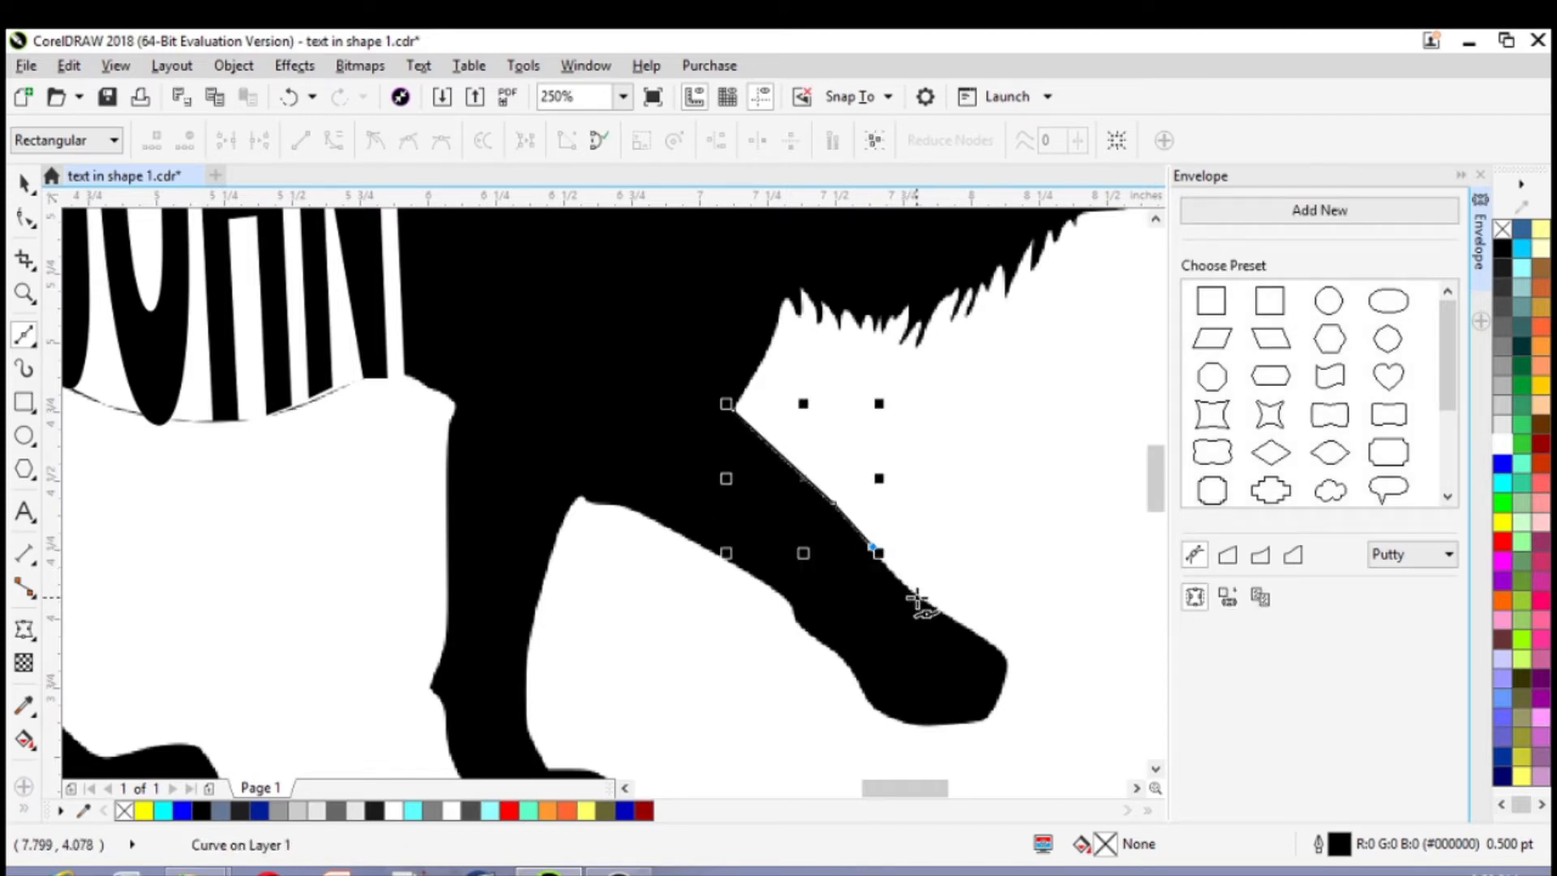
pyautogui.click(919, 600)
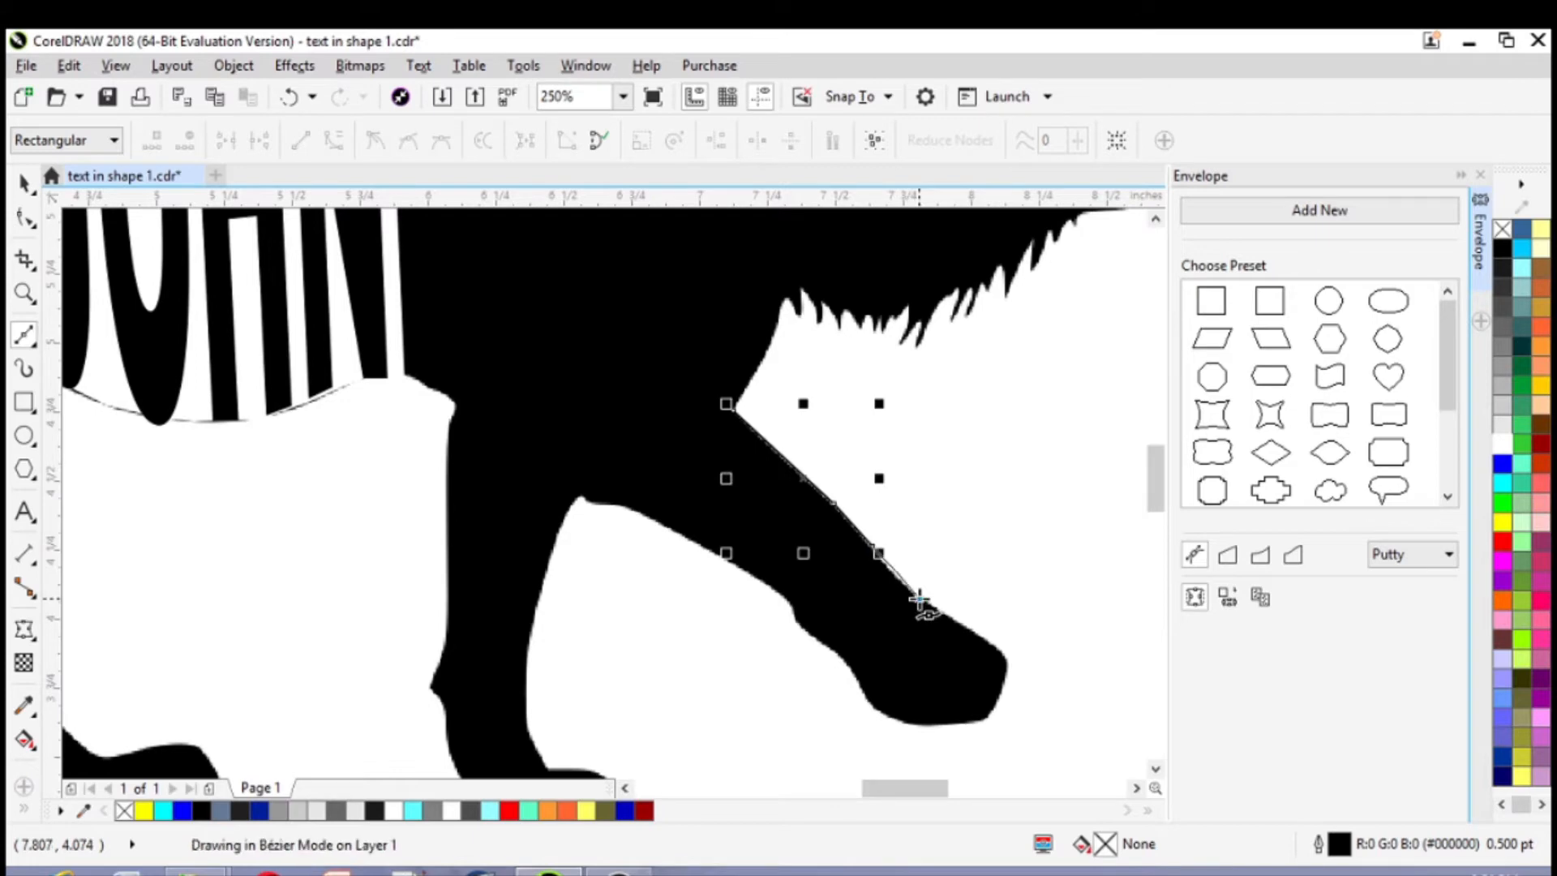
pyautogui.doubleClick(919, 599)
pyautogui.click(942, 614)
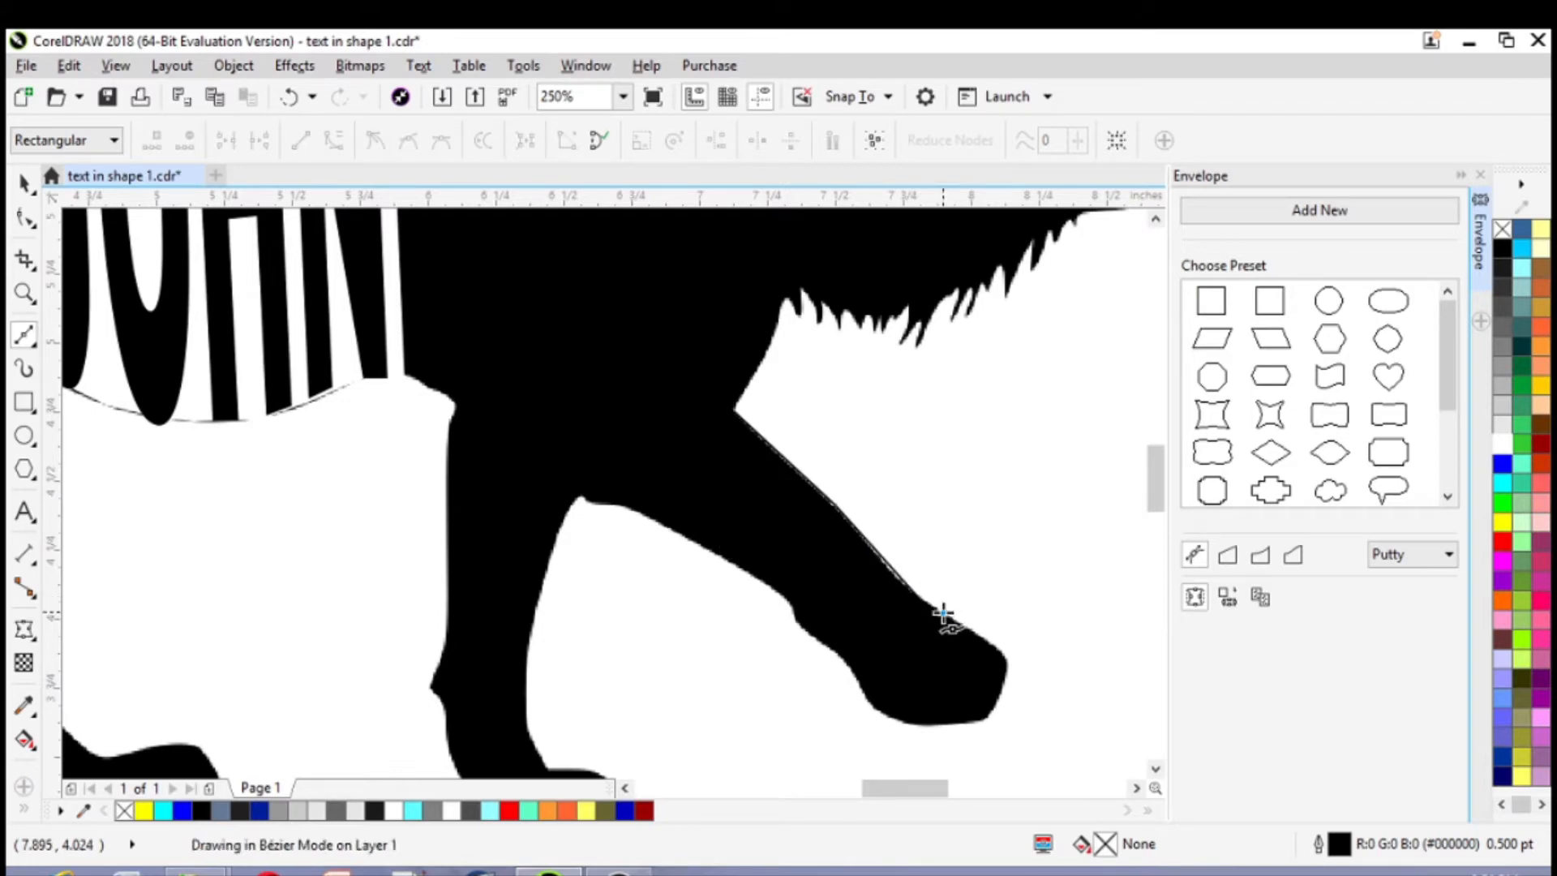
pyautogui.doubleClick(942, 614)
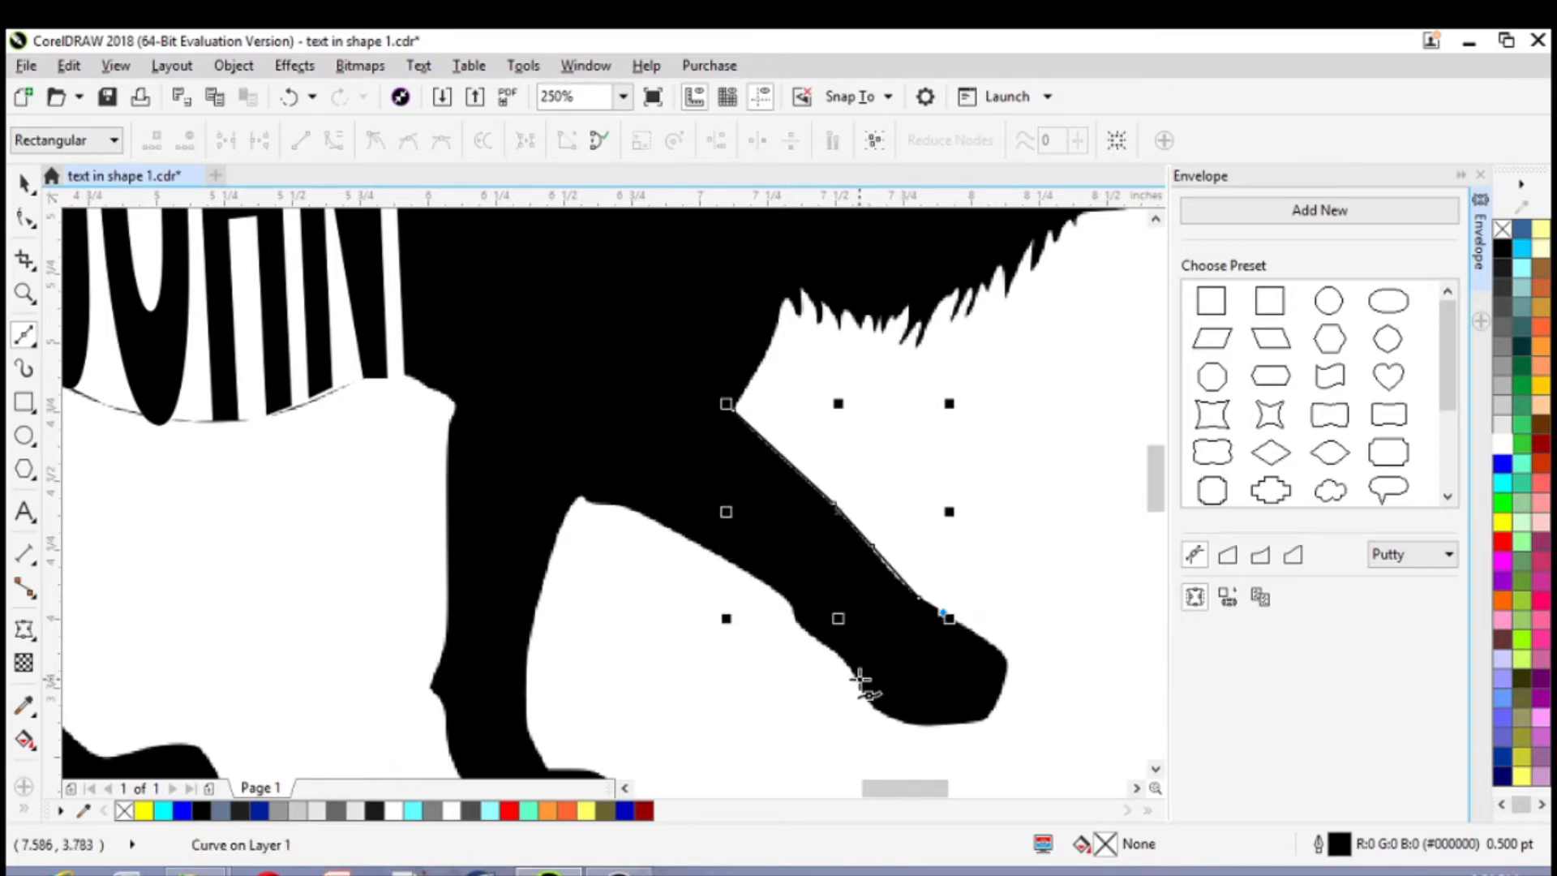
# Continue the Bézier curve across the raised front leg above the paw and back along its underside to the small notch
pyautogui.click(858, 681)
pyautogui.doubleClick(856, 679)
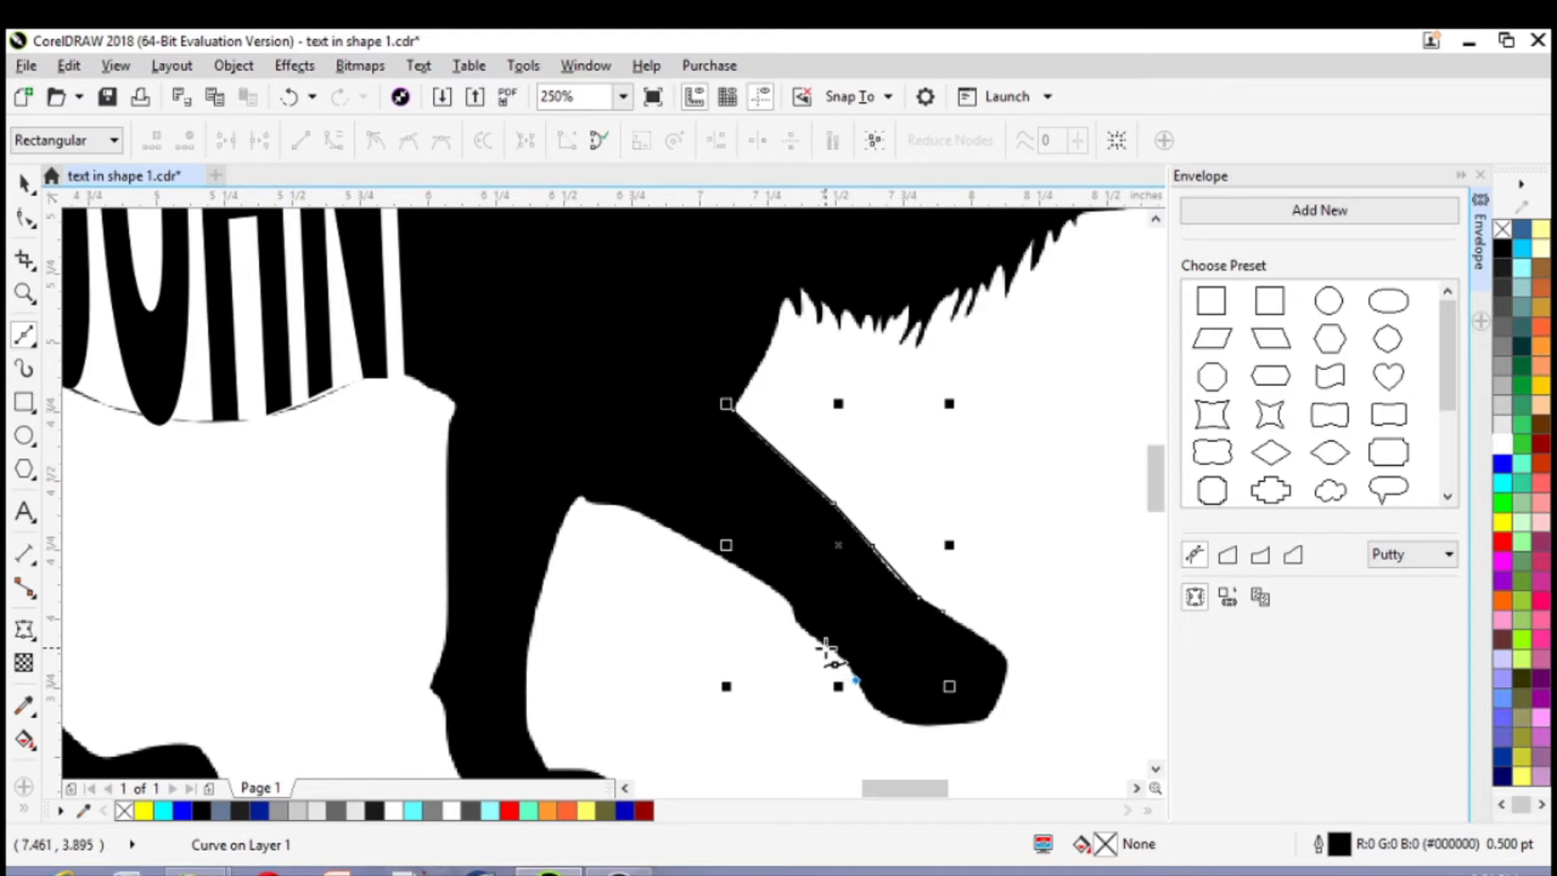
pyautogui.doubleClick(826, 648)
pyautogui.click(795, 618)
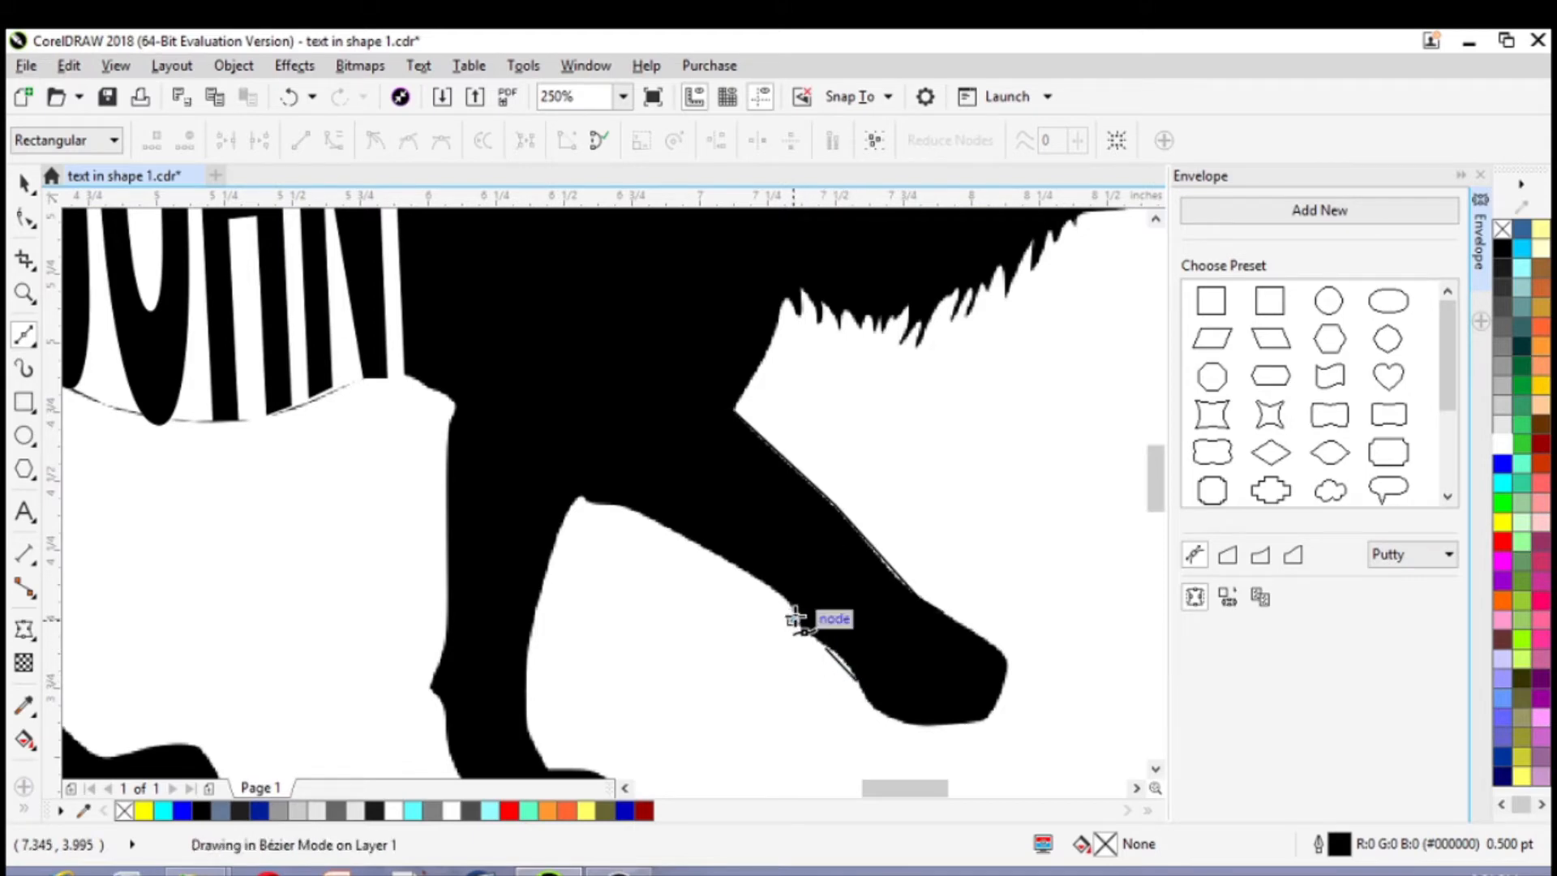
pyautogui.doubleClick(793, 601)
pyautogui.click(789, 601)
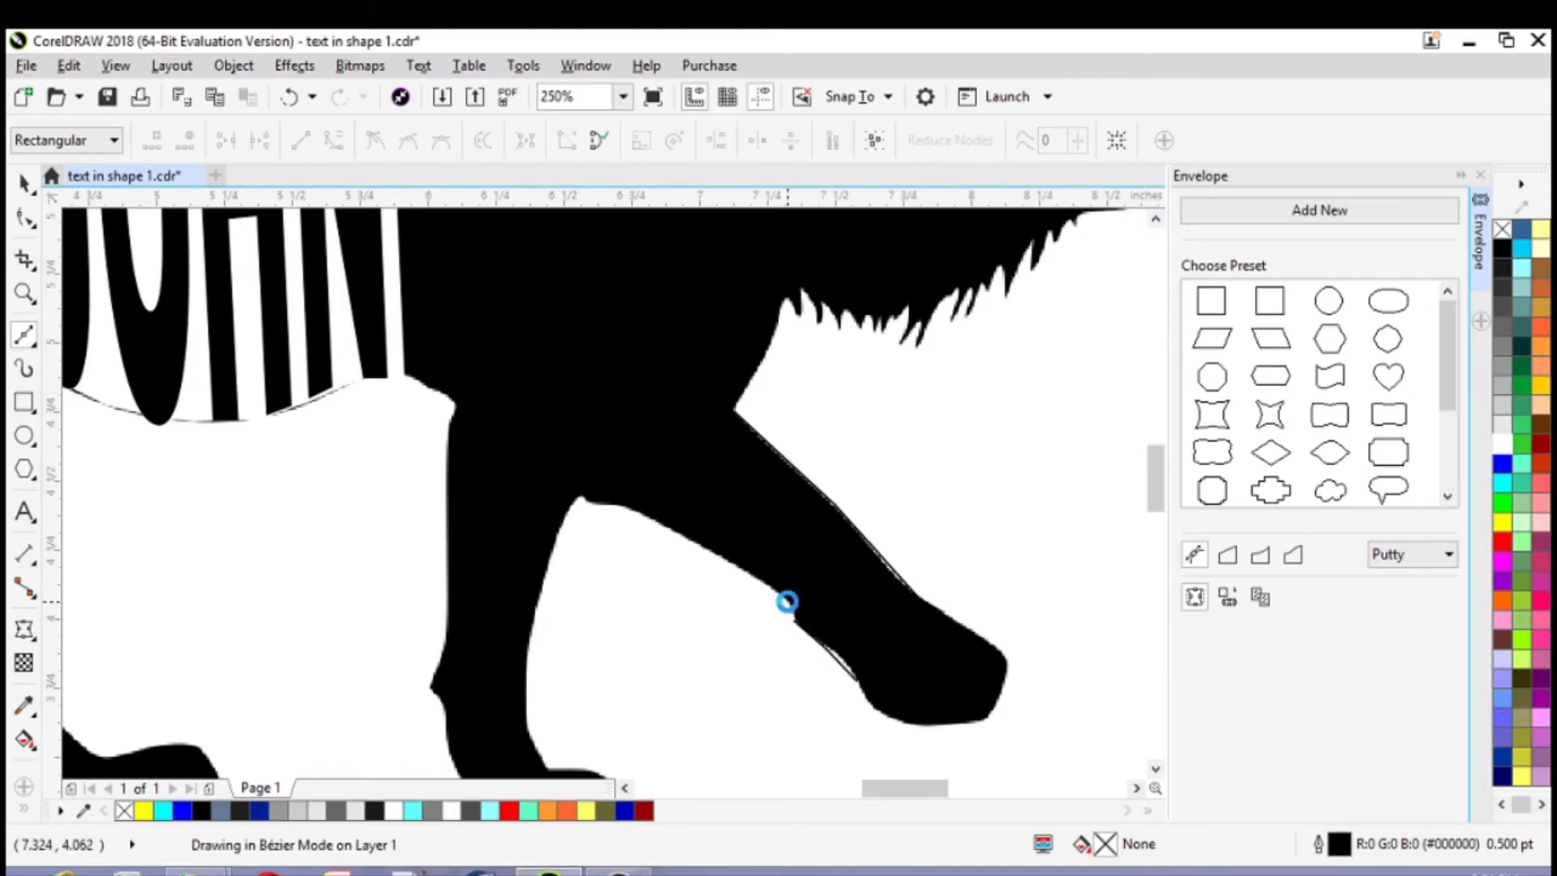
# Trace the rest of the leg's underside up to the body and close the Bézier curve at its starting node by the chest
pyautogui.doubleClick(768, 583)
pyautogui.click(768, 584)
pyautogui.doubleClick(730, 570)
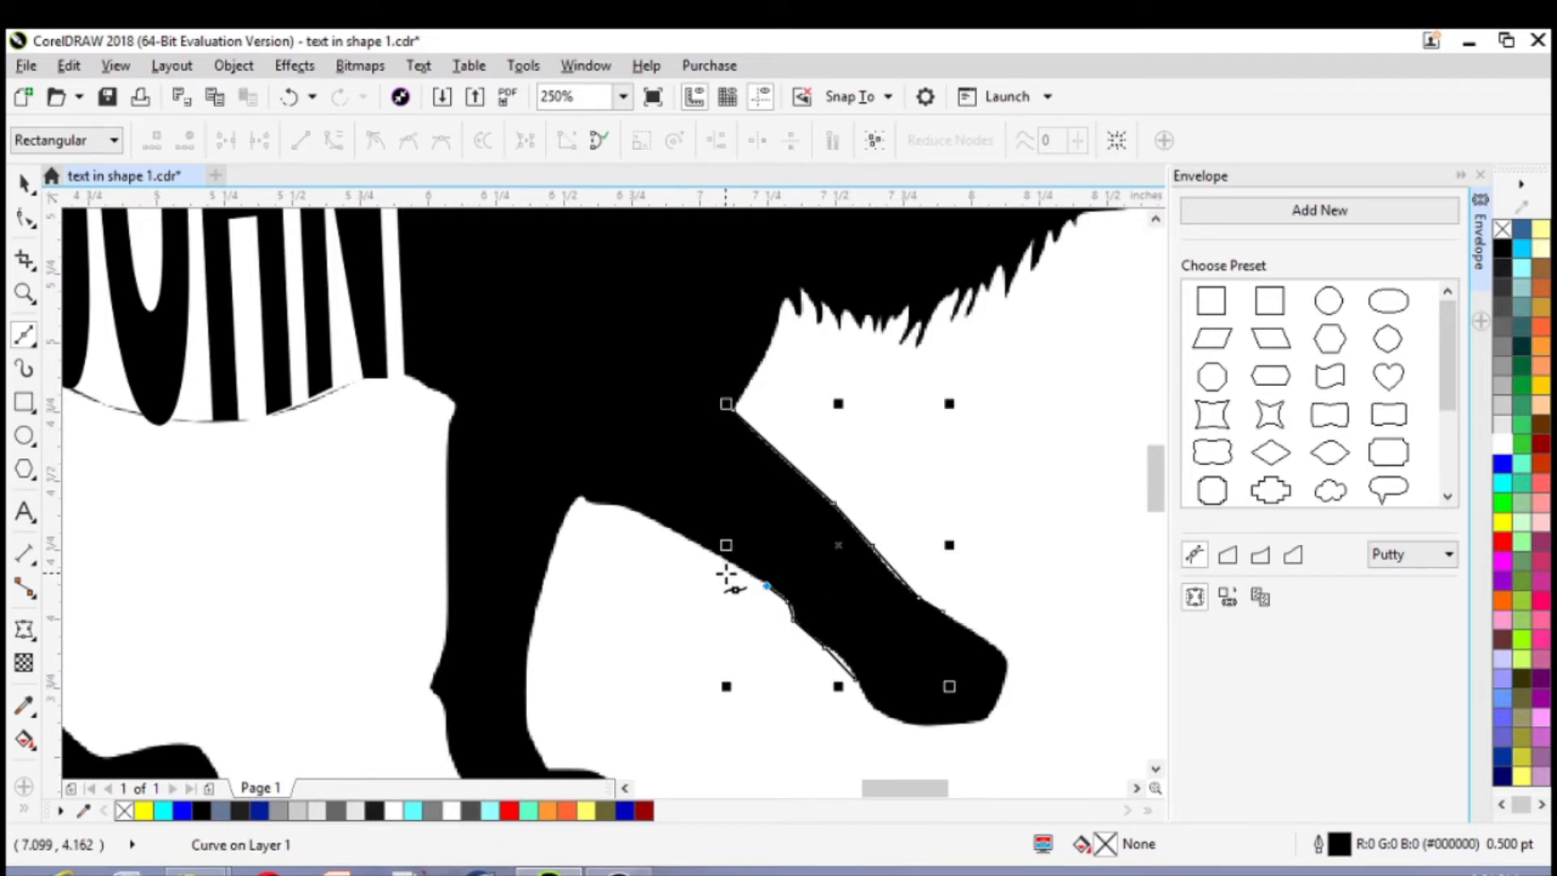
pyautogui.click(731, 563)
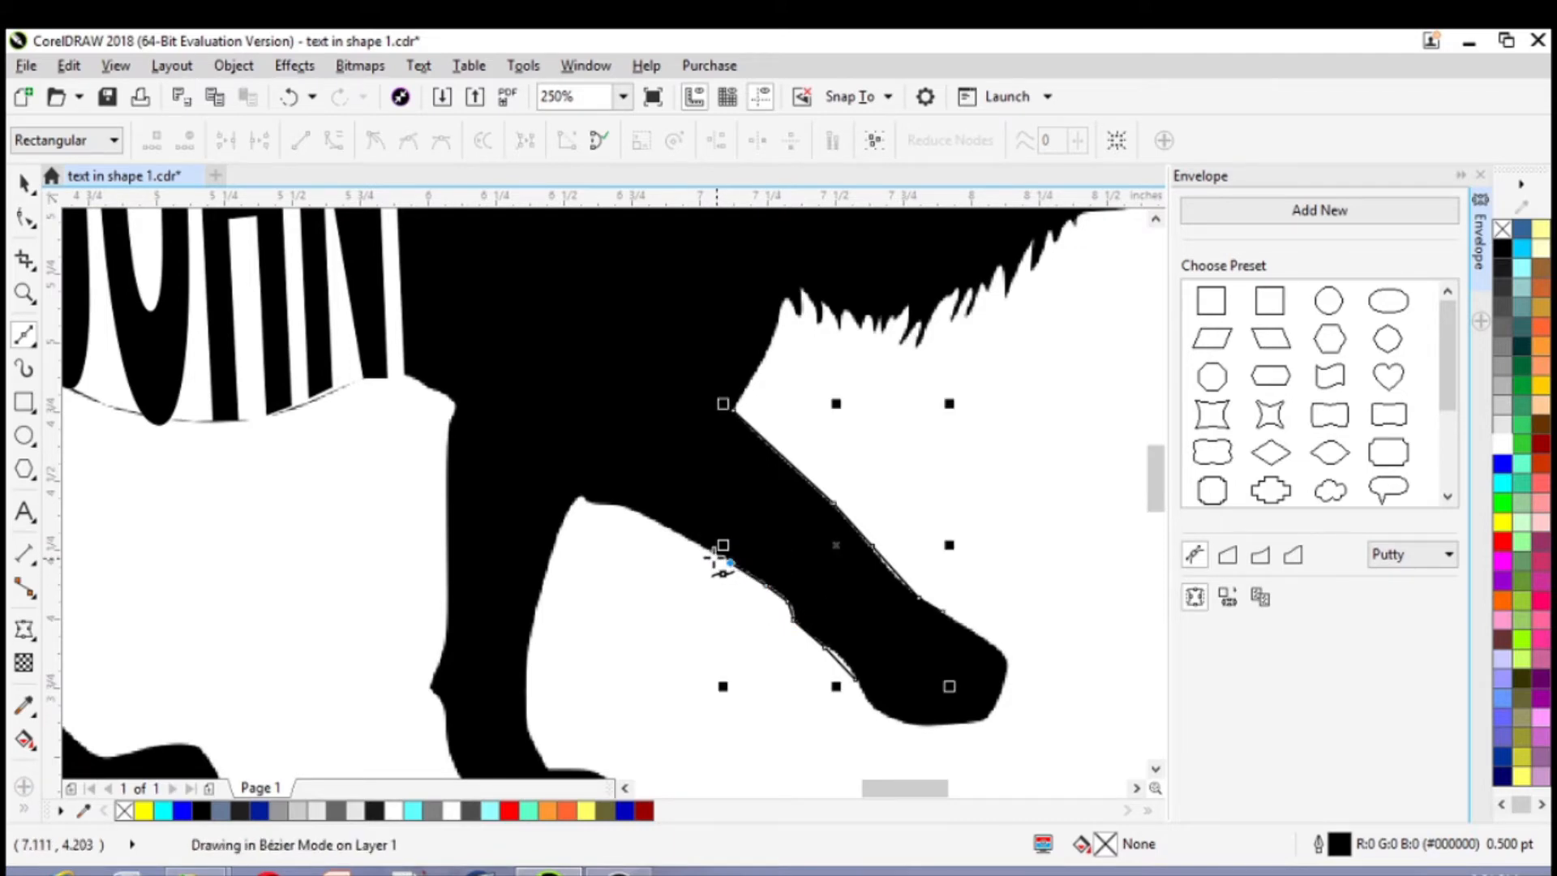
pyautogui.click(686, 539)
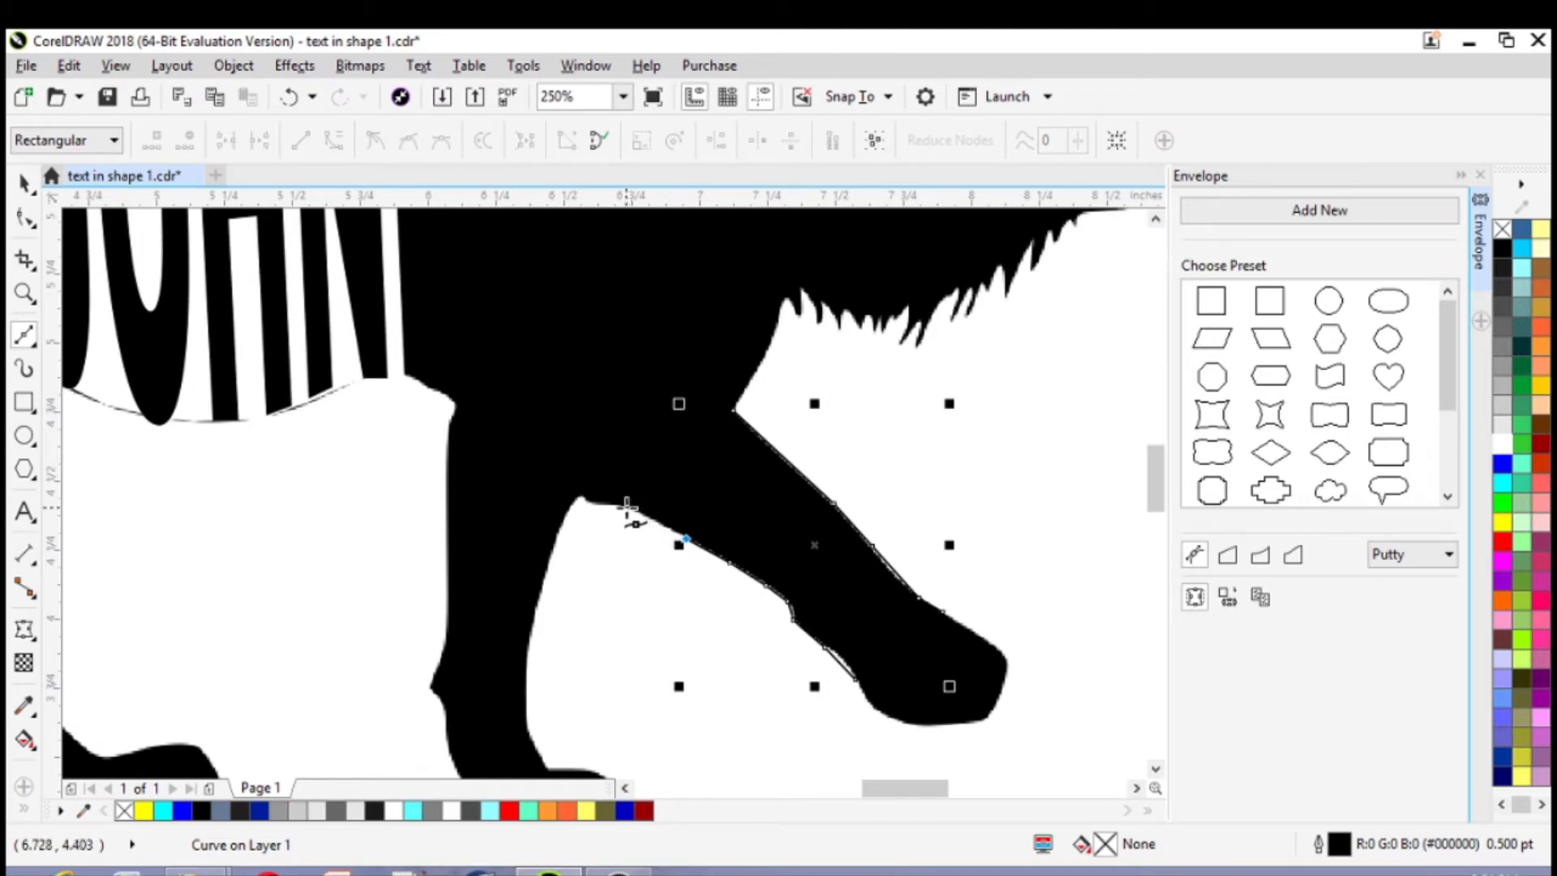
pyautogui.click(625, 508)
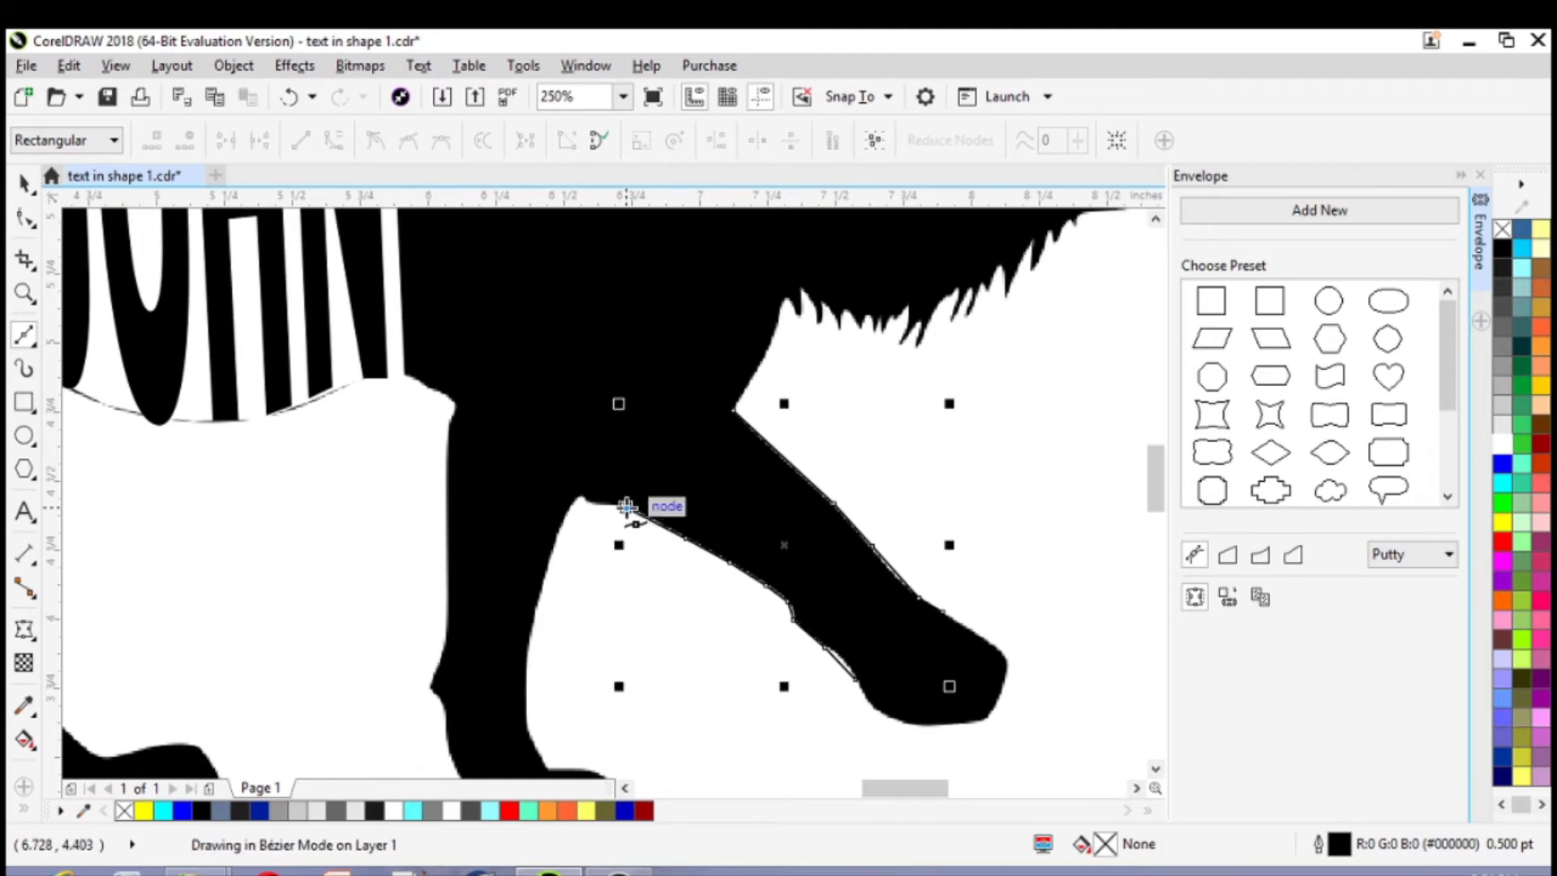
pyautogui.click(732, 411)
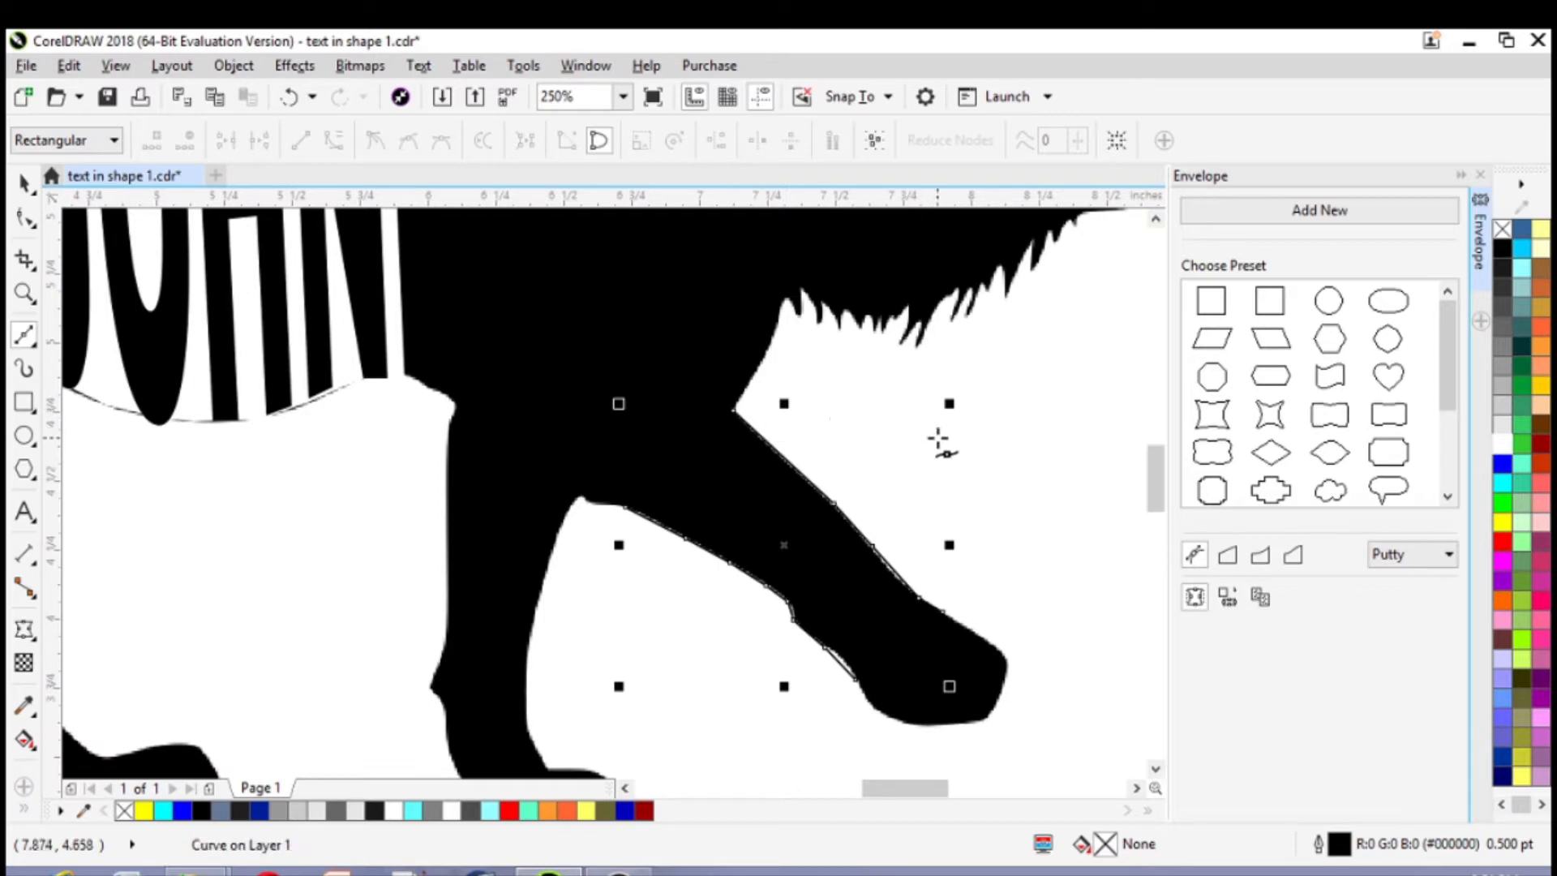
# Intersect the leg outline with the lion silhouette and move the resulting leg piece below the paw, to about X 7.55, Y 3.12 in
pyautogui.scroll(-2, 937, 442)
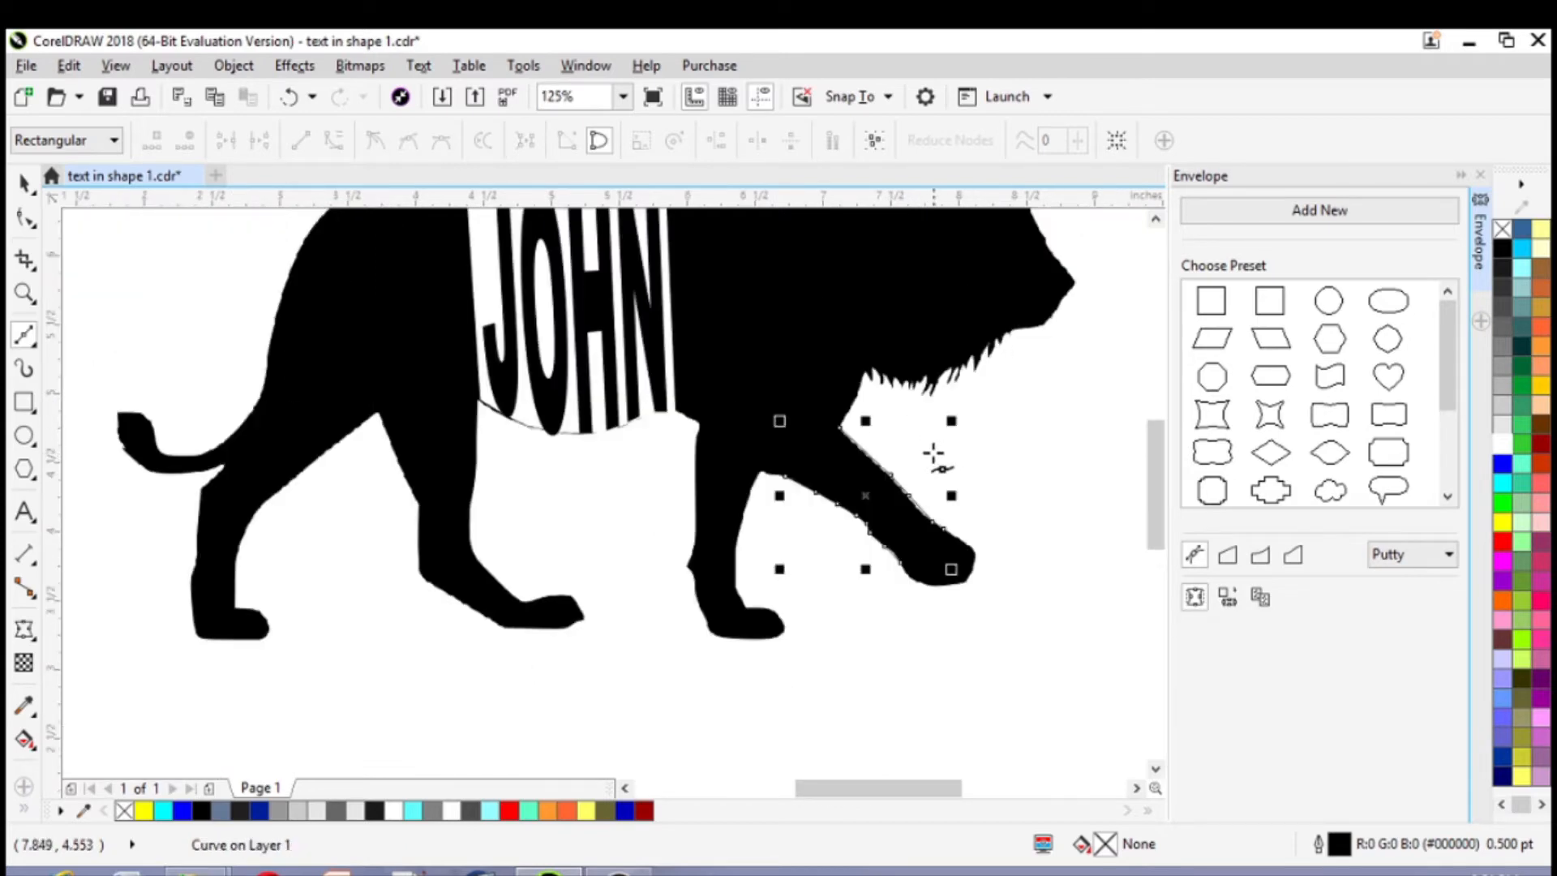
pyautogui.click(25, 183)
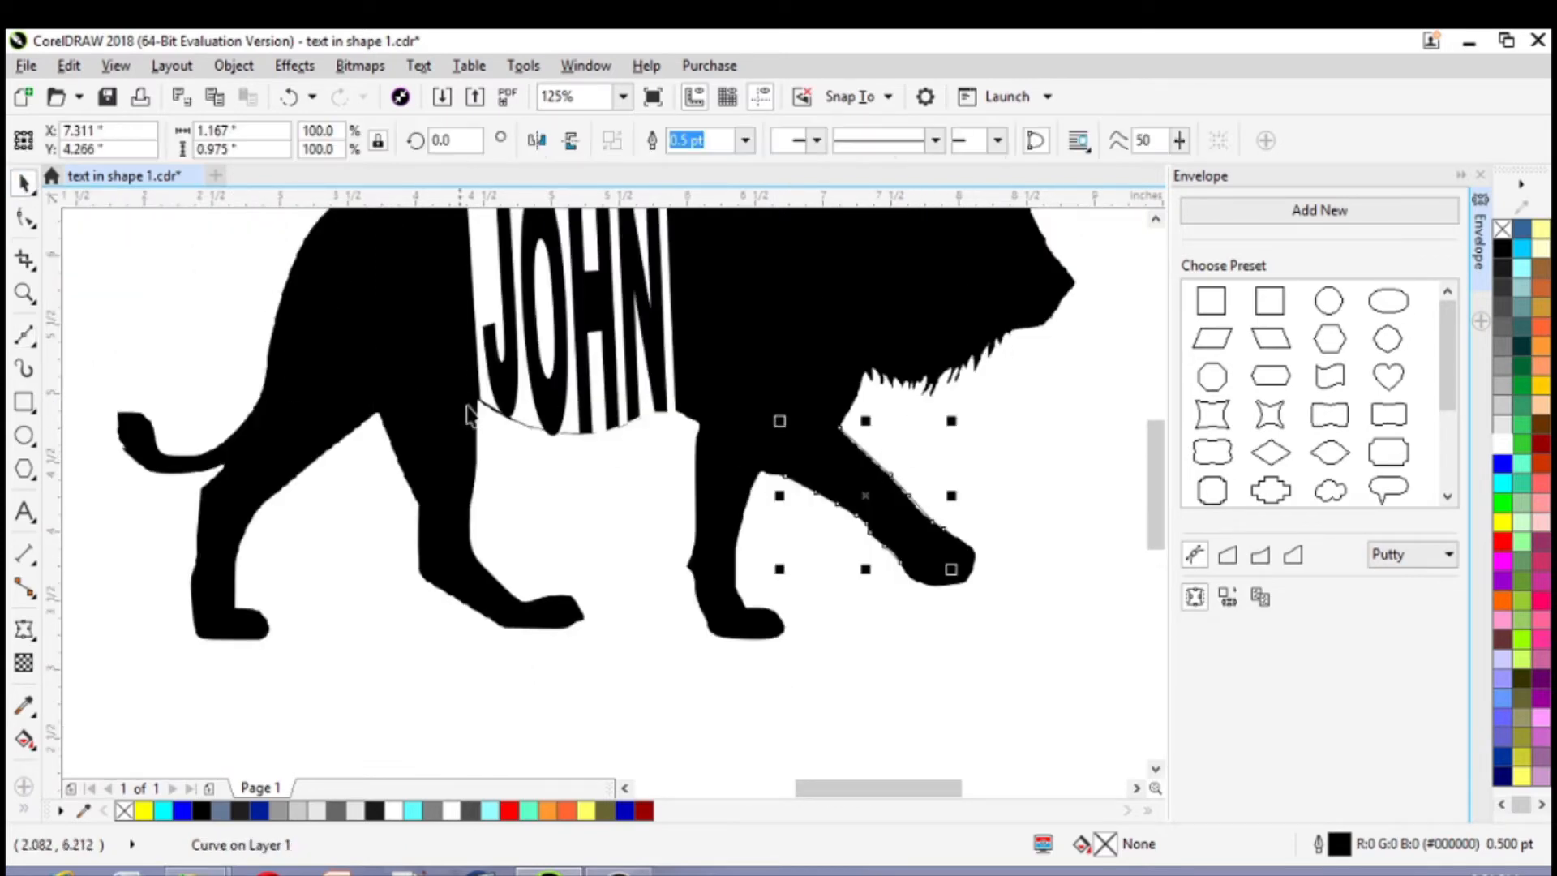
pyautogui.keyDown('shift'); pyautogui.click(771, 277); pyautogui.keyUp('shift')
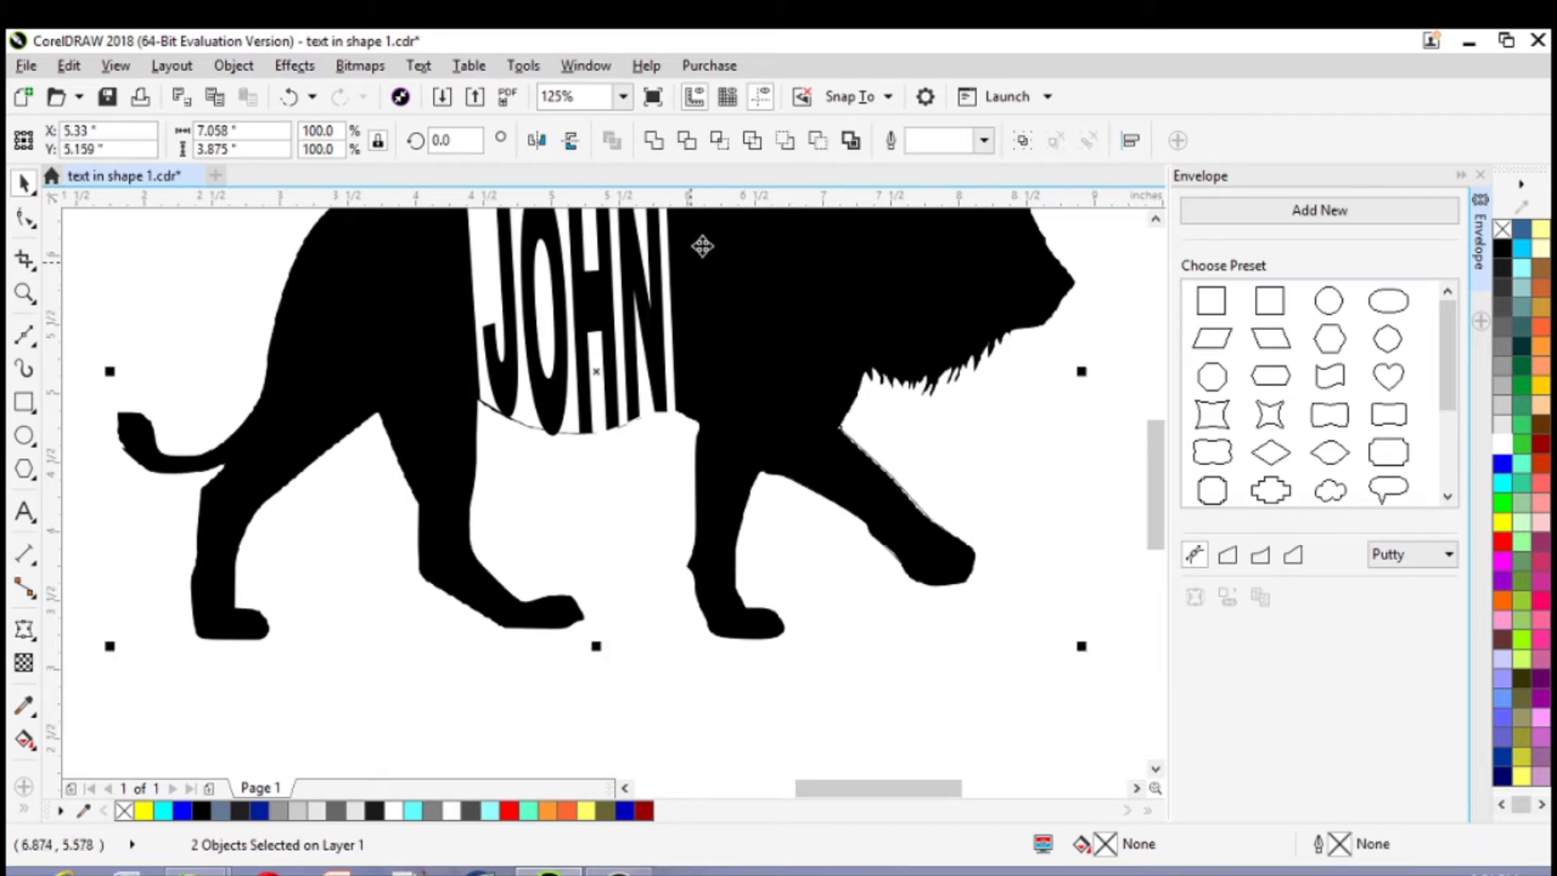
pyautogui.click(721, 143)
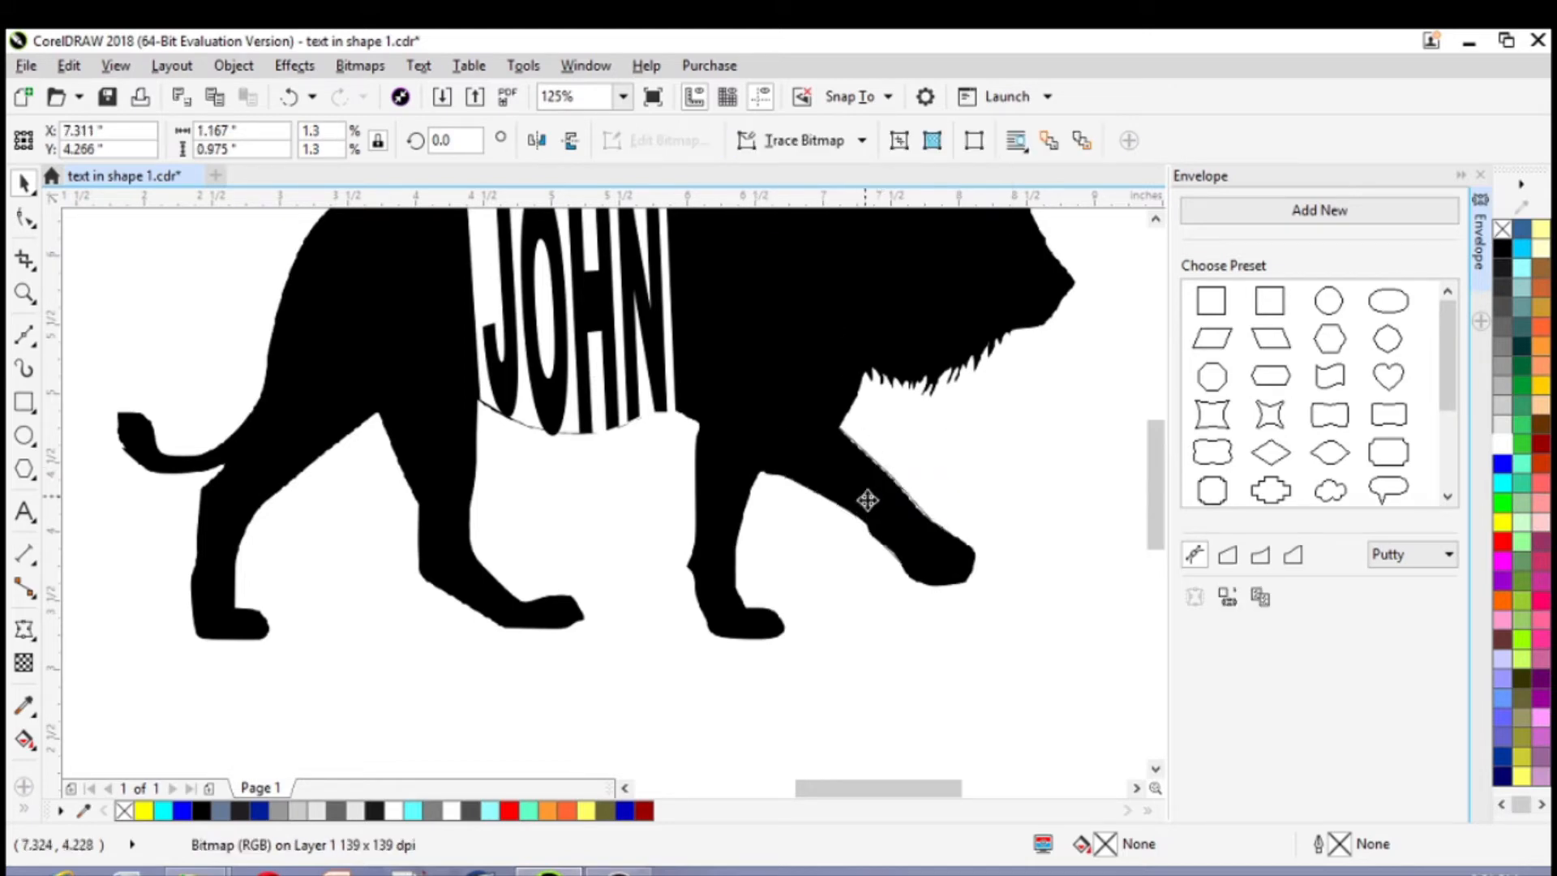
pyautogui.moveTo(867, 499); pyautogui.dragTo(897, 651)
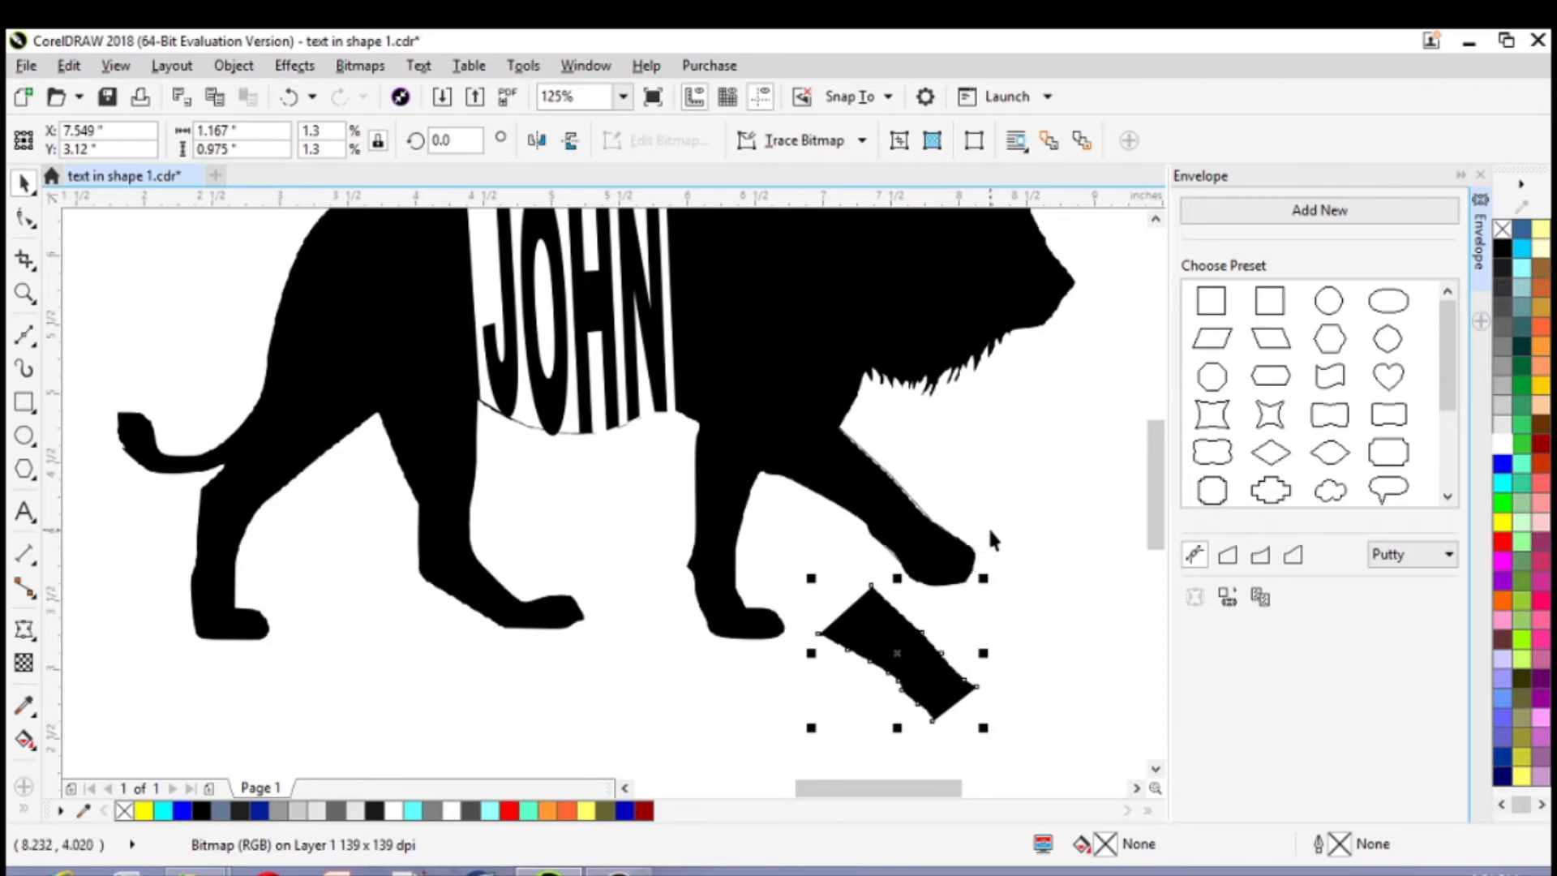
# Cut the traced leg outline out of the lion silhouette with Back minus front
pyautogui.click(875, 496)
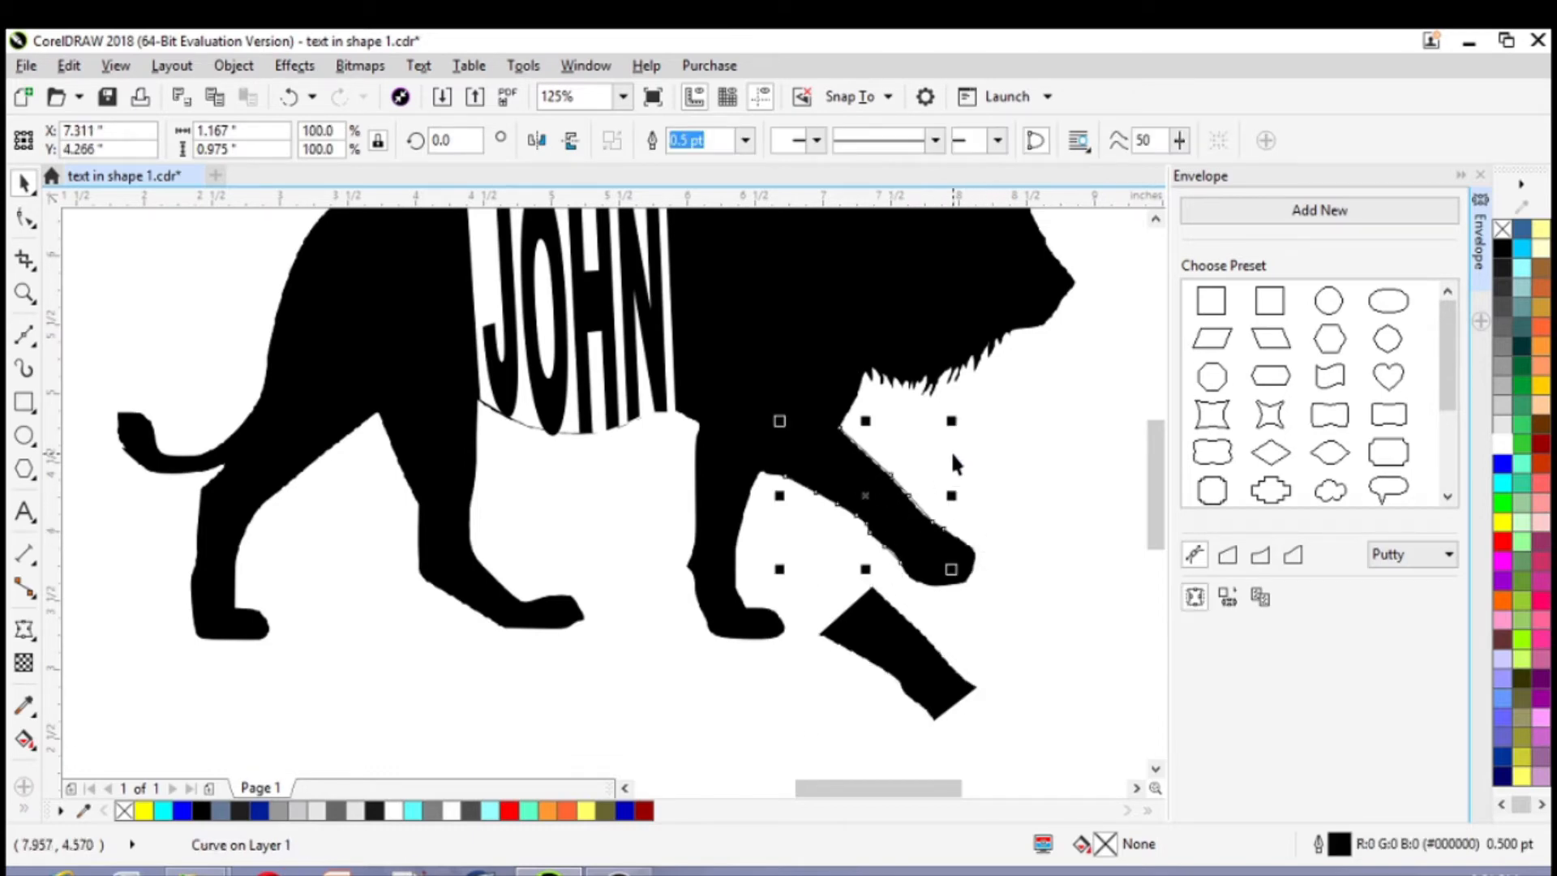
pyautogui.keyDown('shift'); pyautogui.click(887, 296); pyautogui.keyUp('shift')
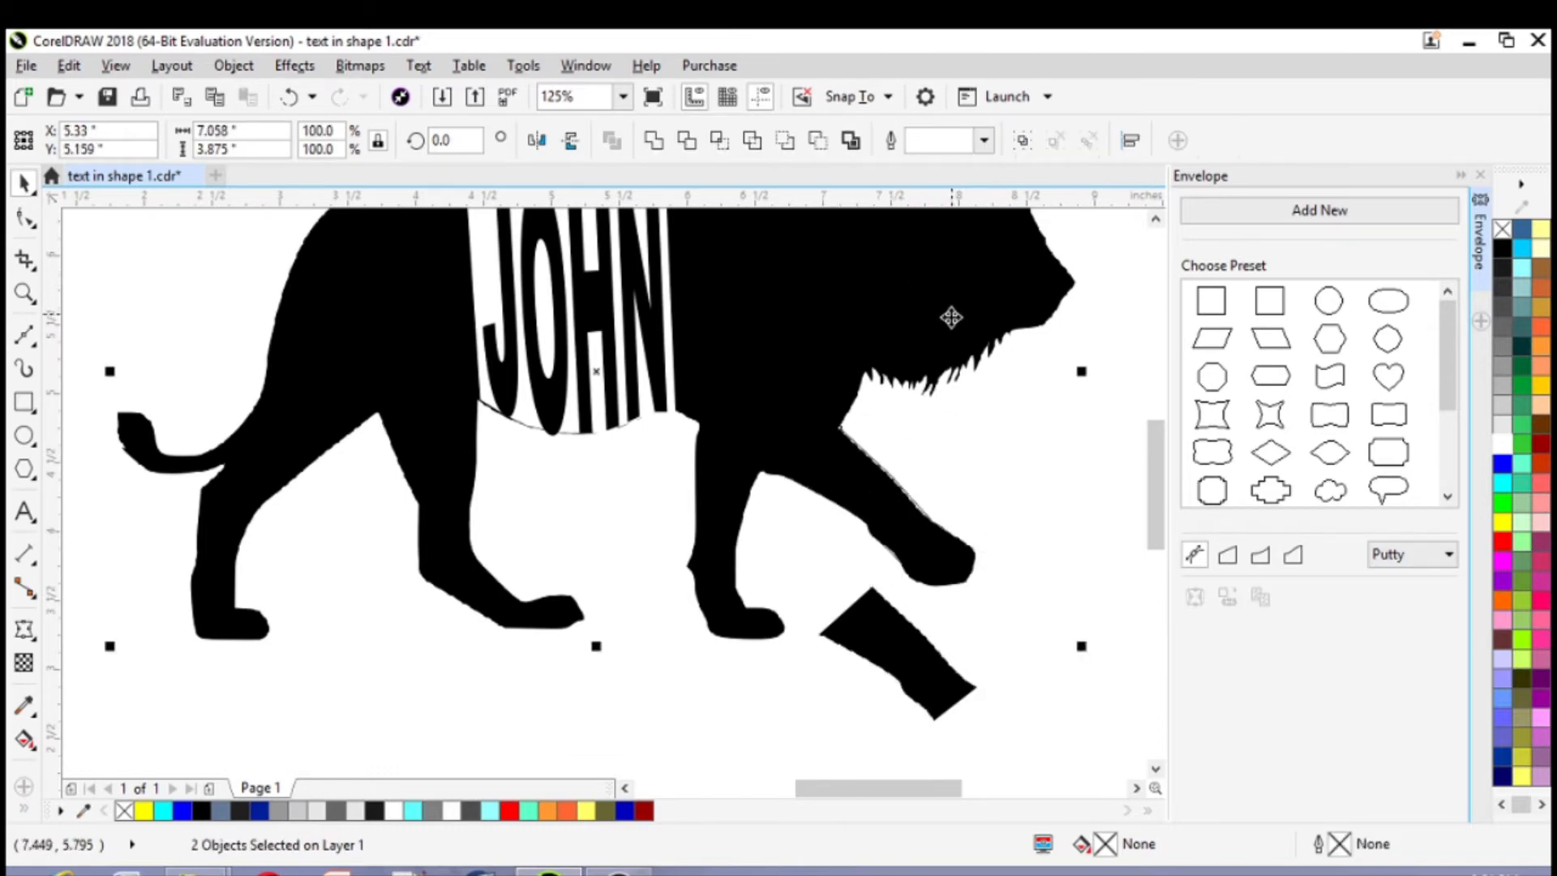
pyautogui.click(817, 141)
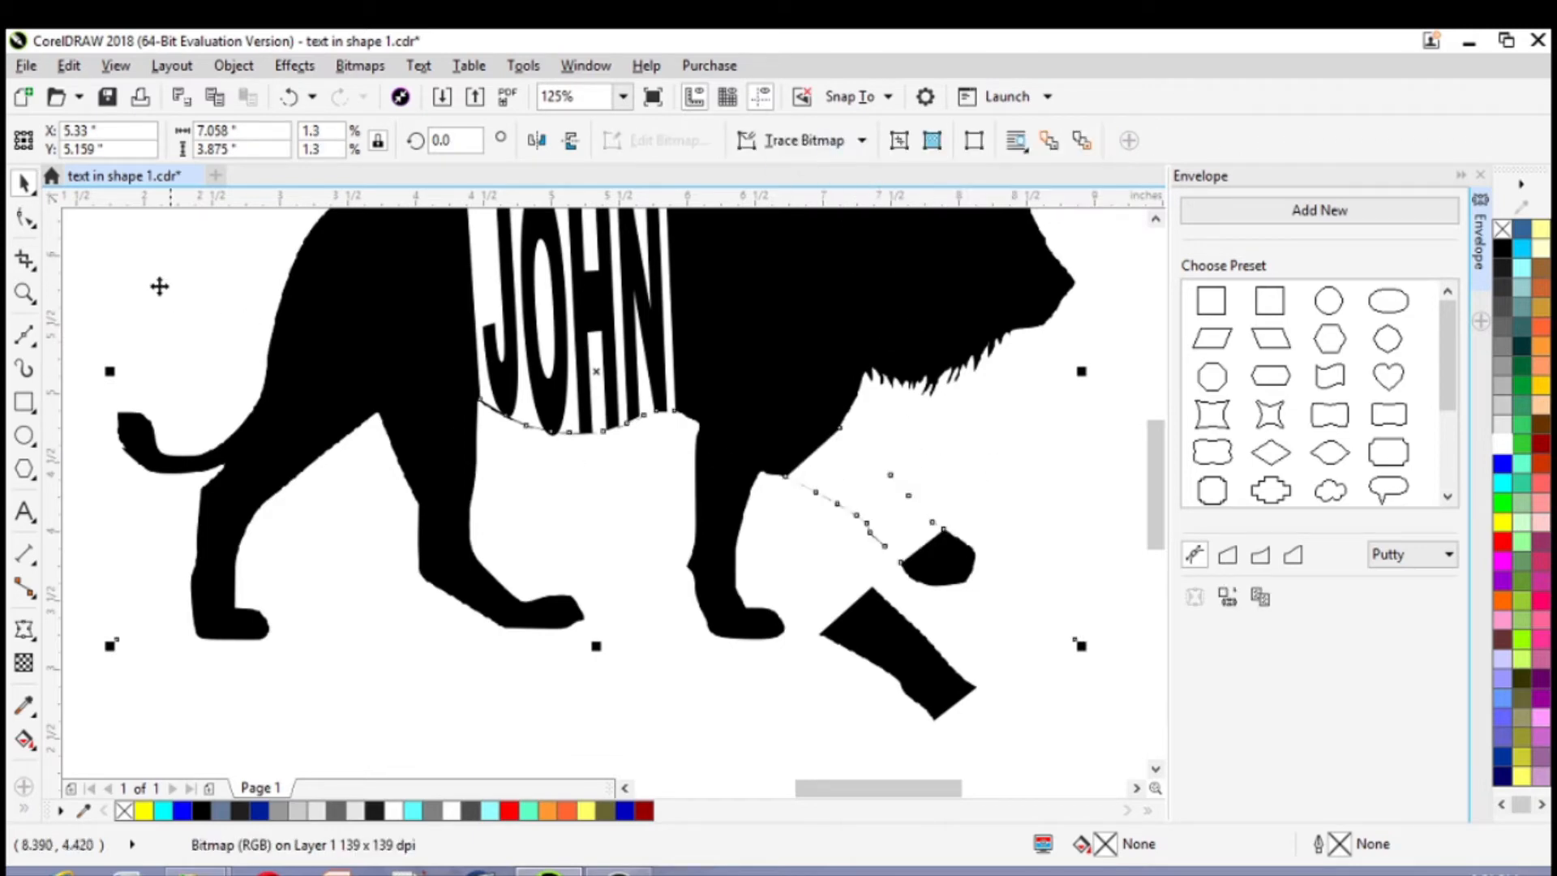
# Rotate the separated leg piece counterclockwise by about 44.6° so that it lies roughly horizontal
pyautogui.click(26, 210)
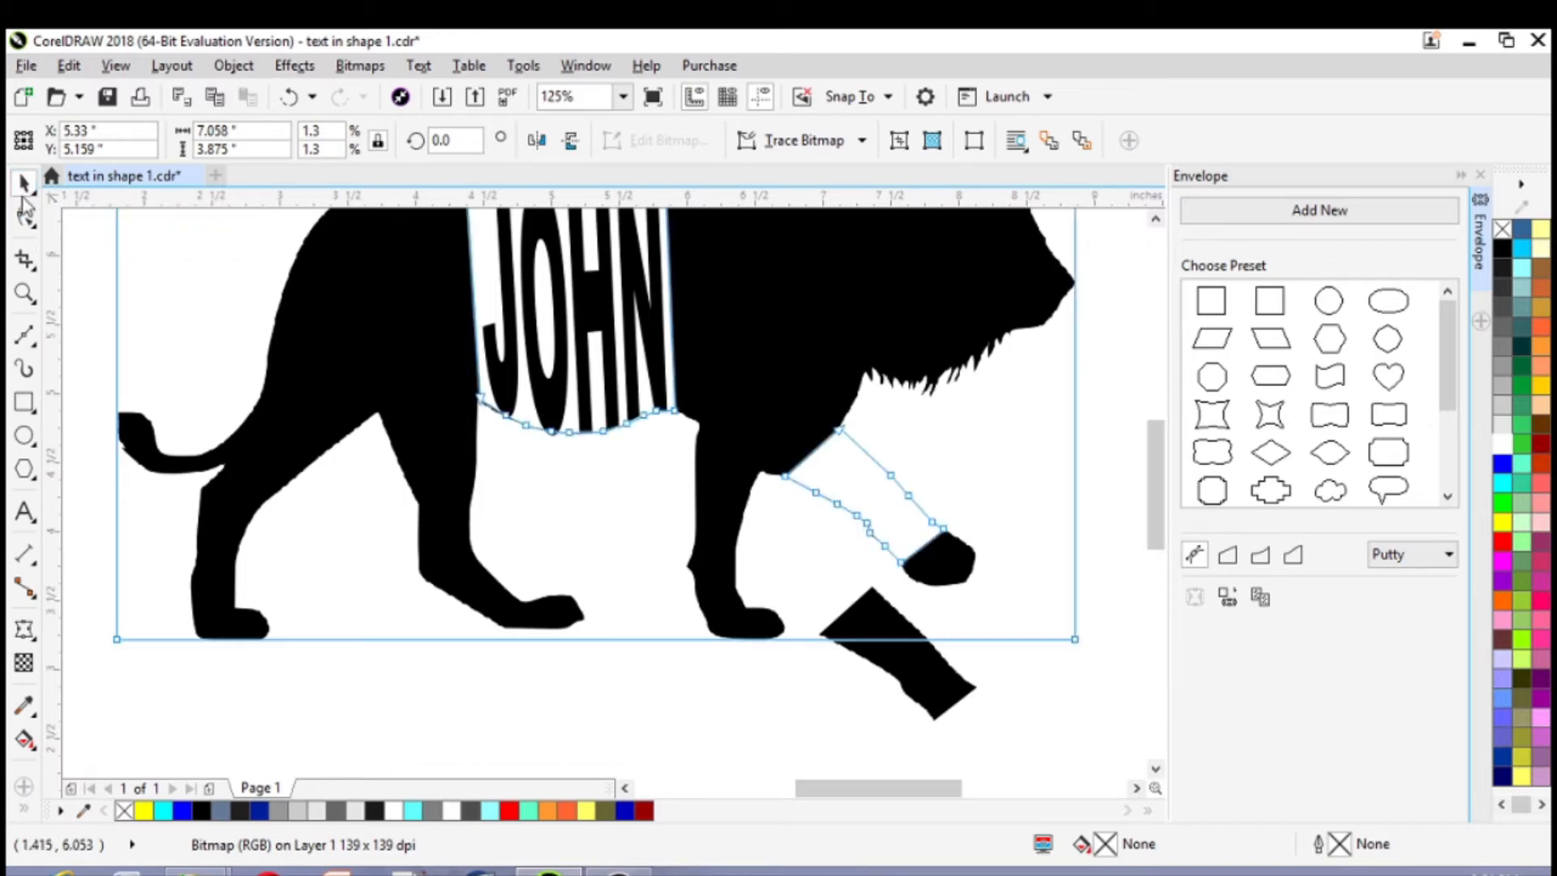
pyautogui.click(25, 184)
pyautogui.click(941, 666)
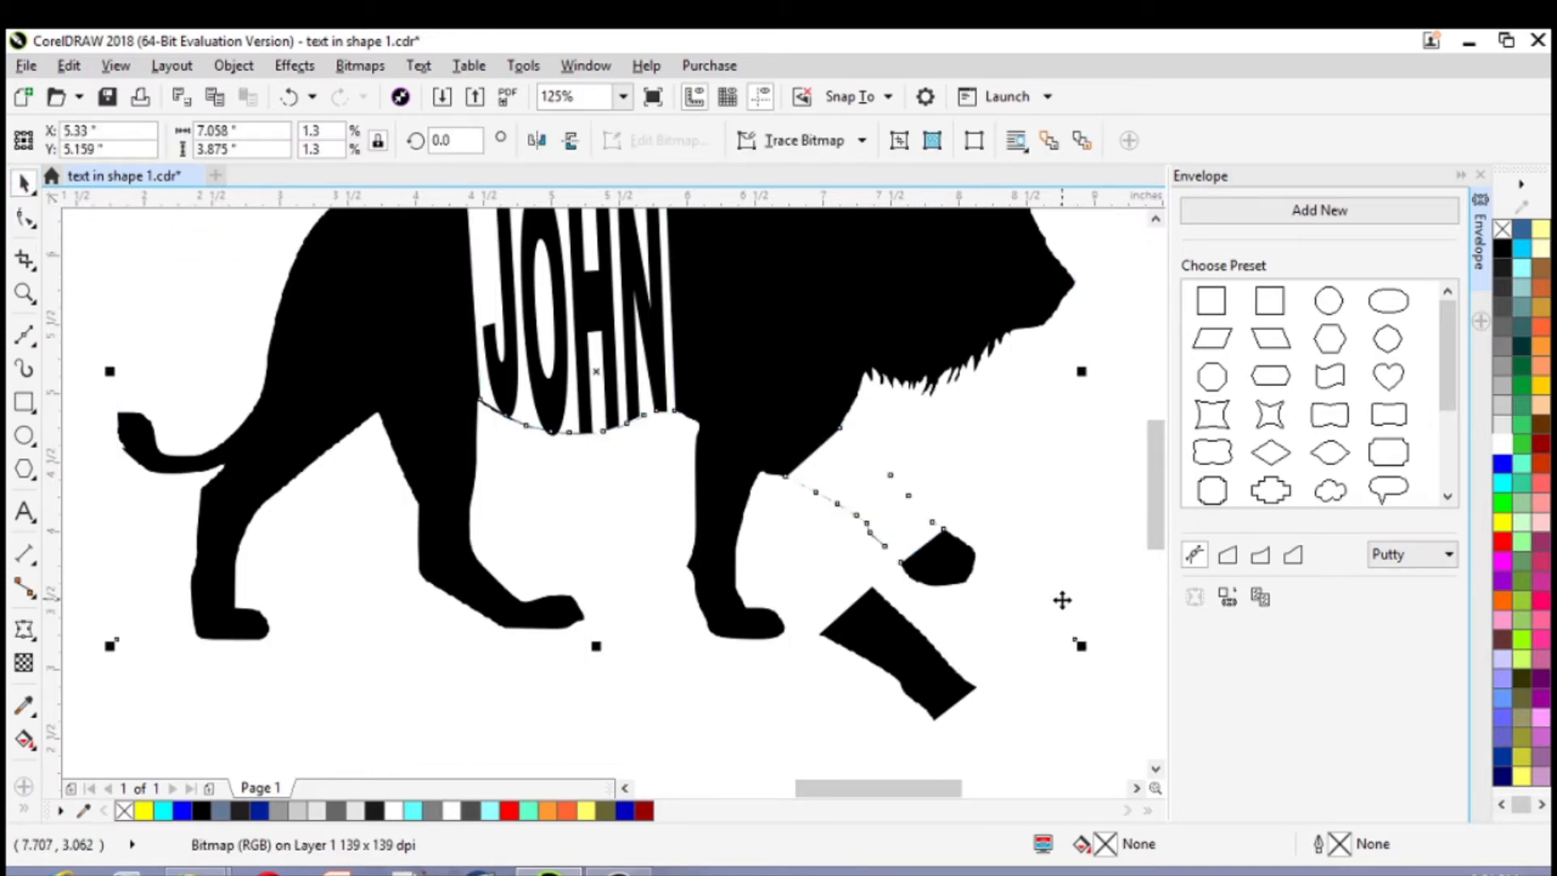
pyautogui.scroll(-2, 1063, 600)
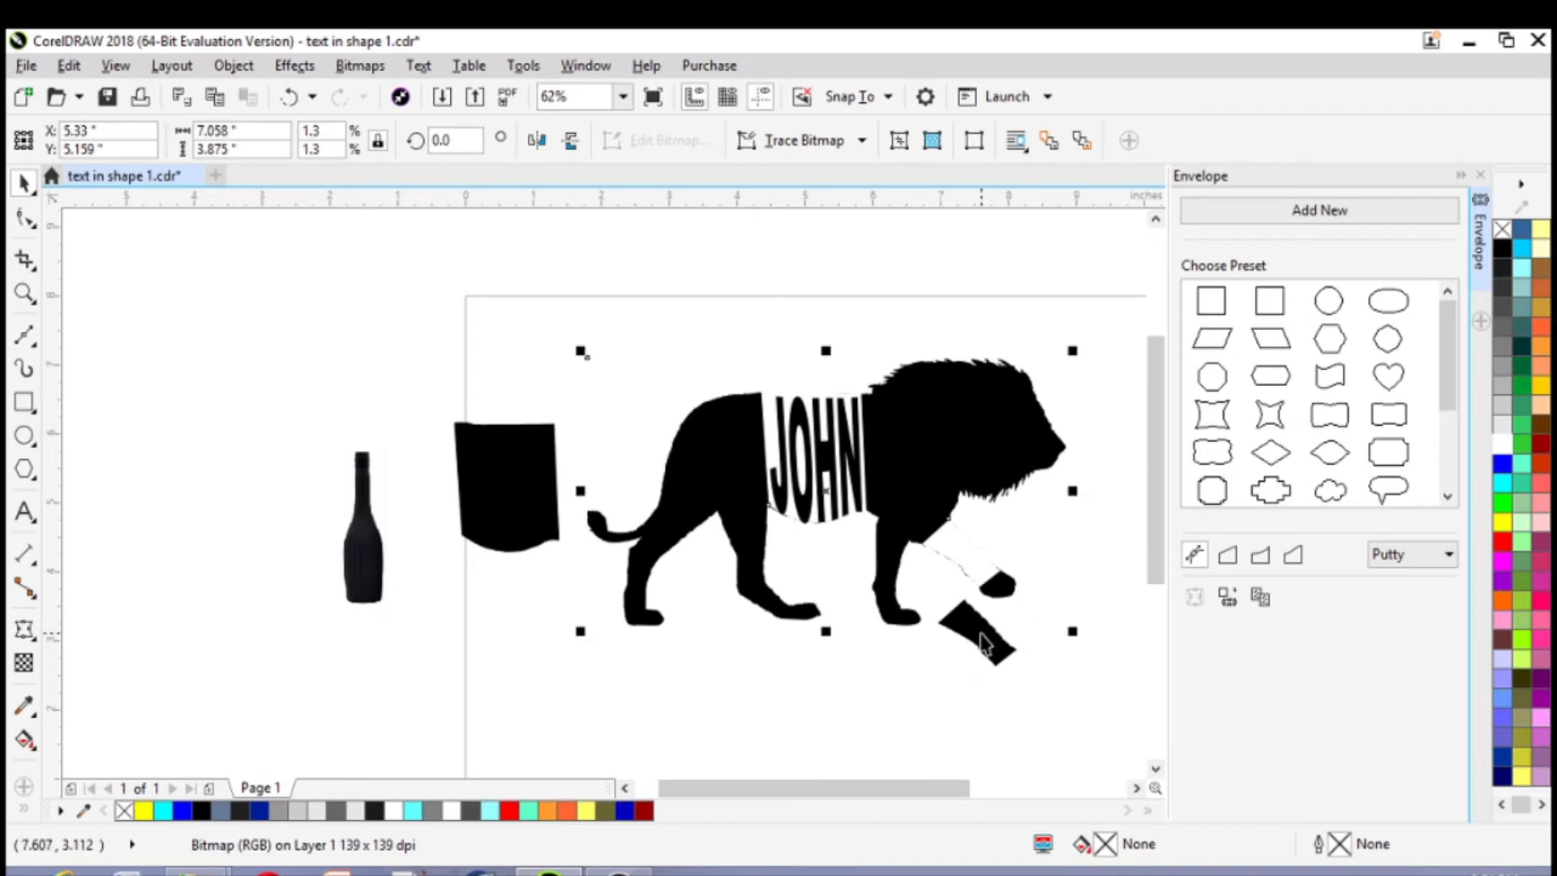
pyautogui.click(984, 645)
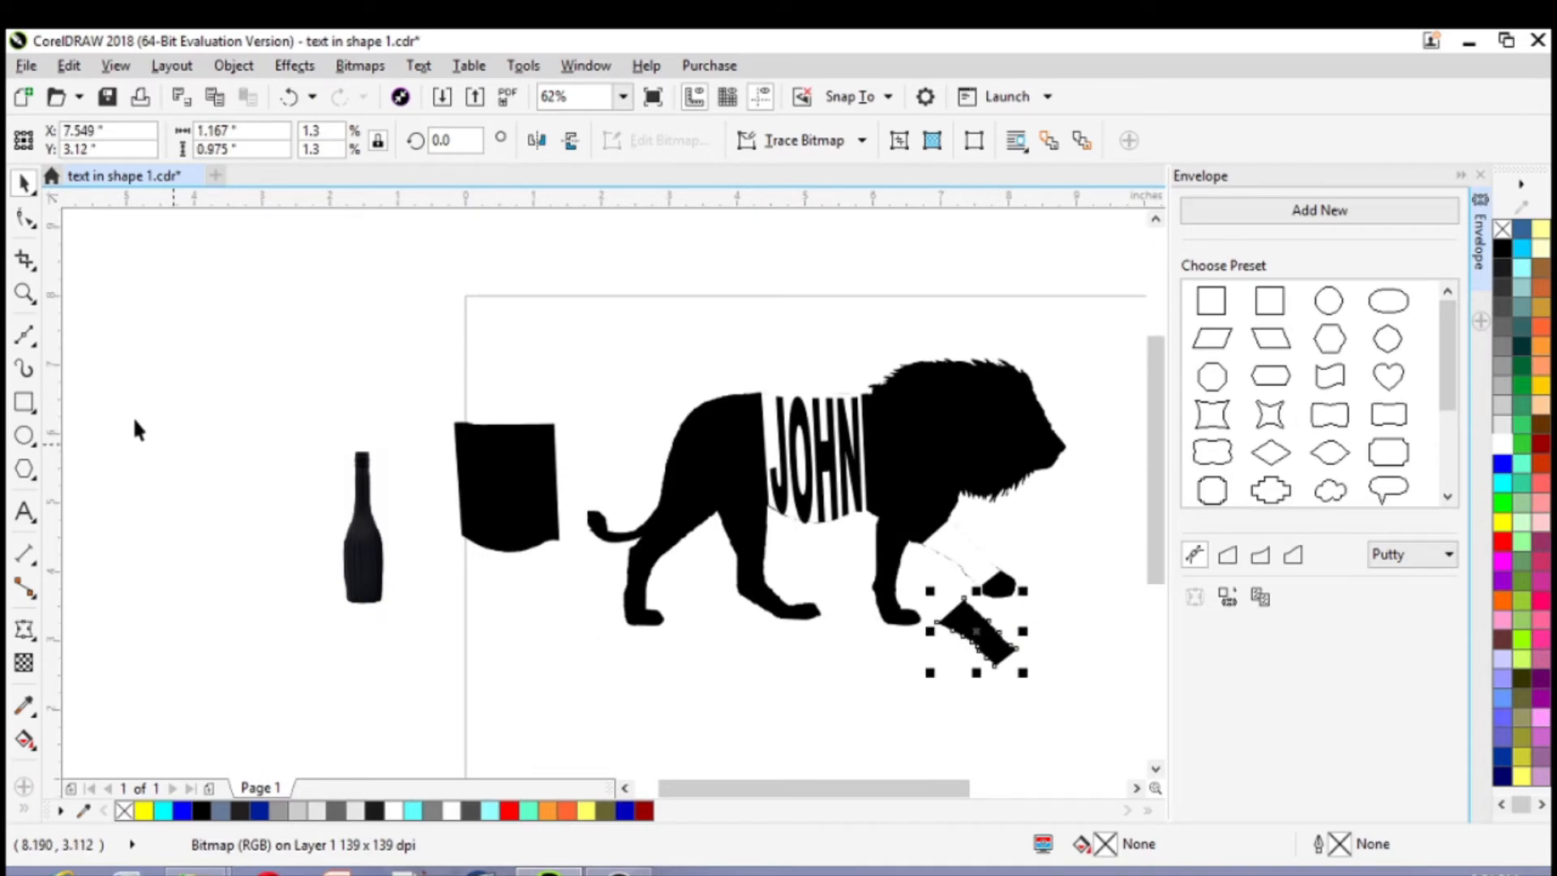
pyautogui.click(25, 293)
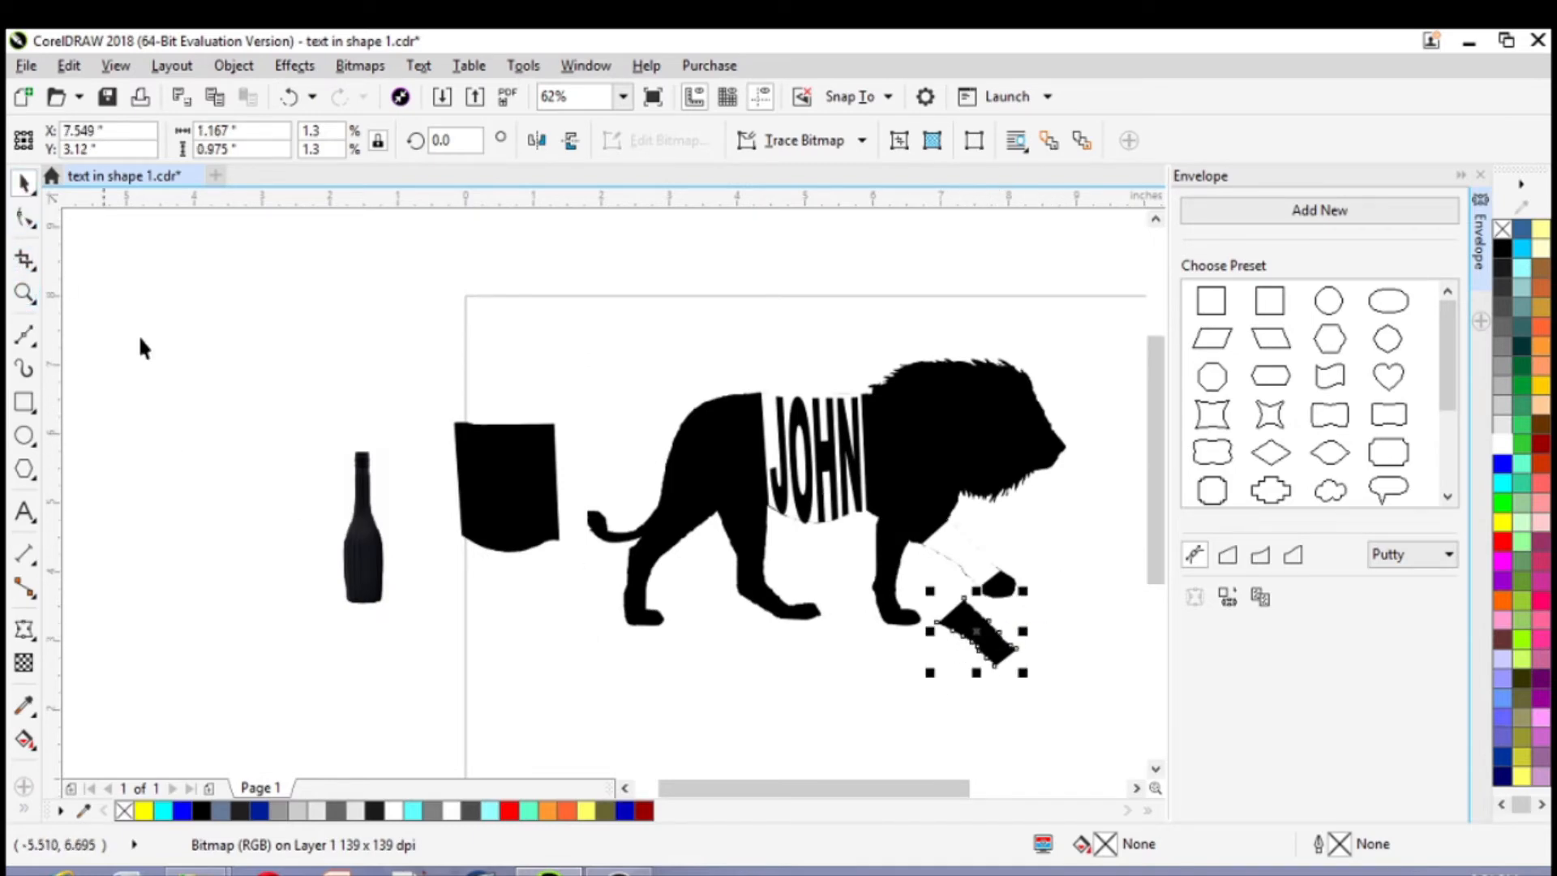
pyautogui.click(978, 633)
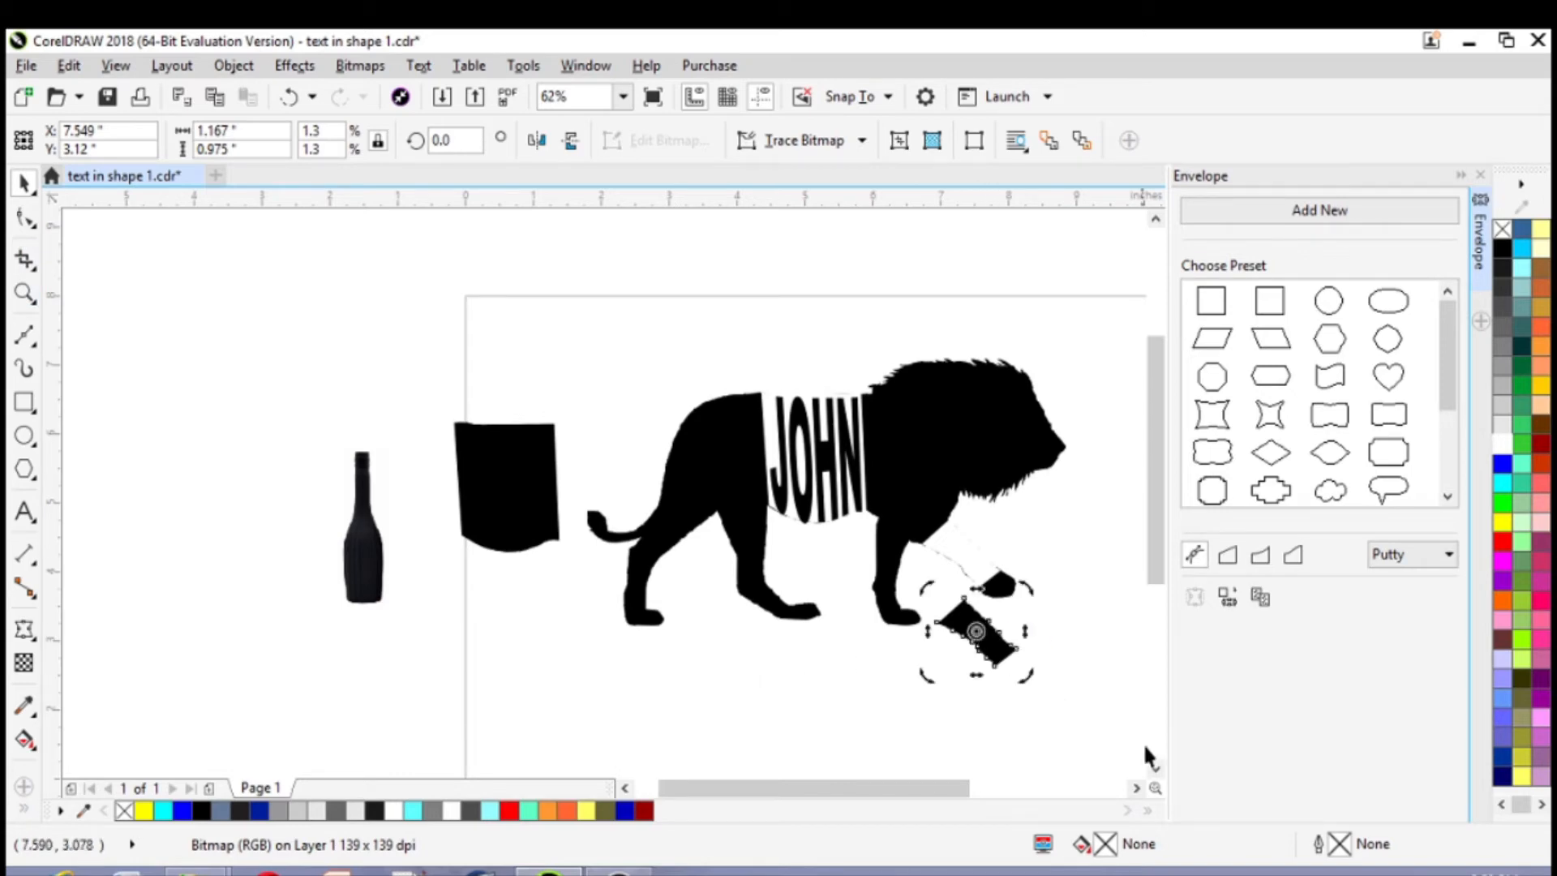
pyautogui.click(1155, 767)
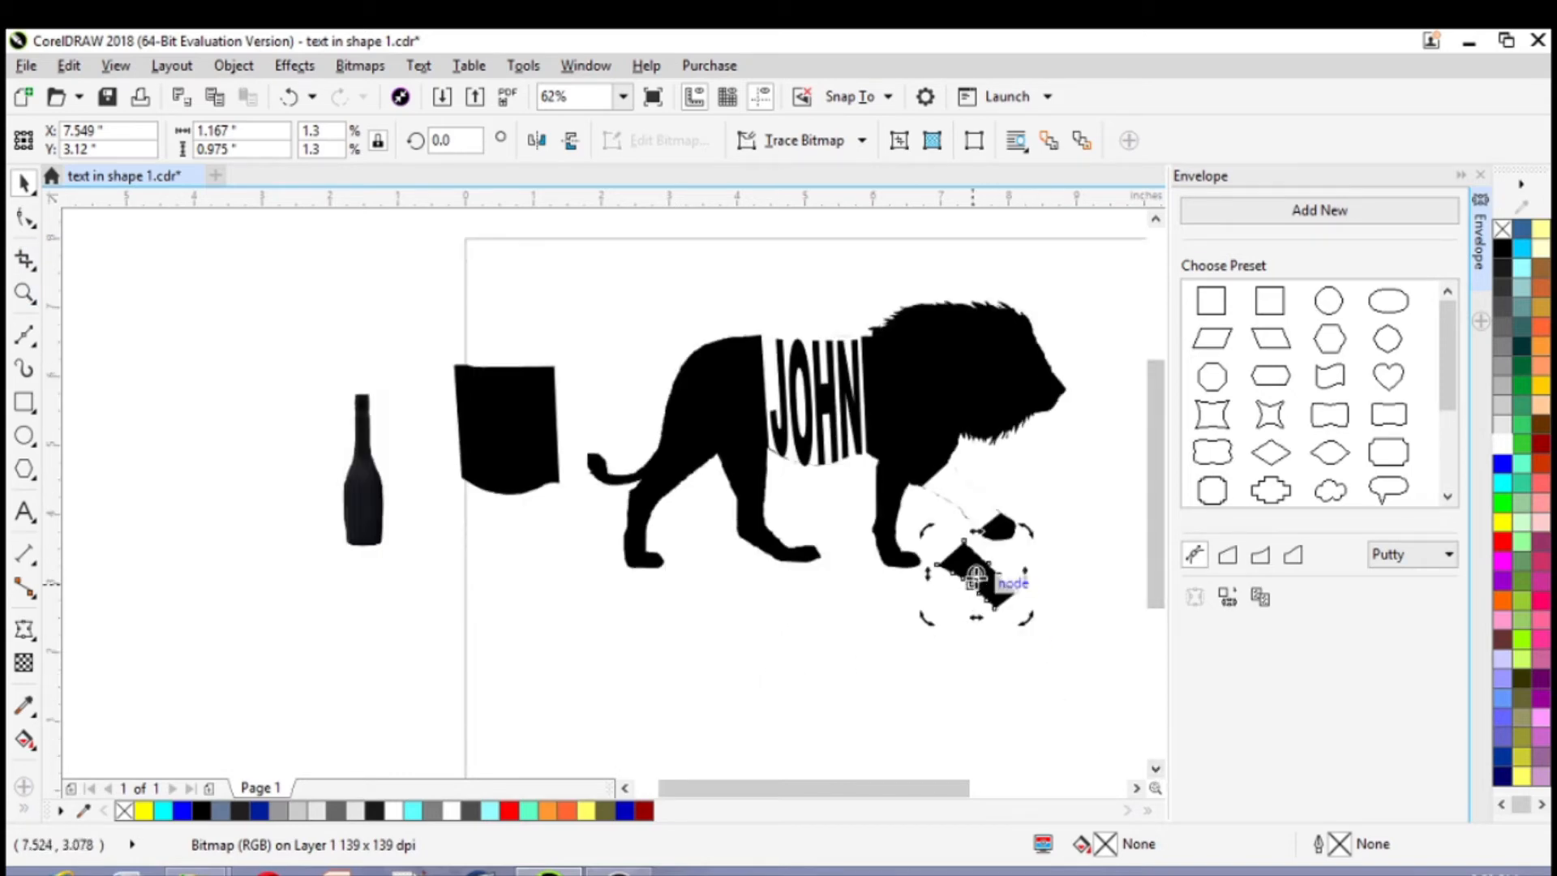
pyautogui.moveTo(926, 525); pyautogui.dragTo(917, 579)
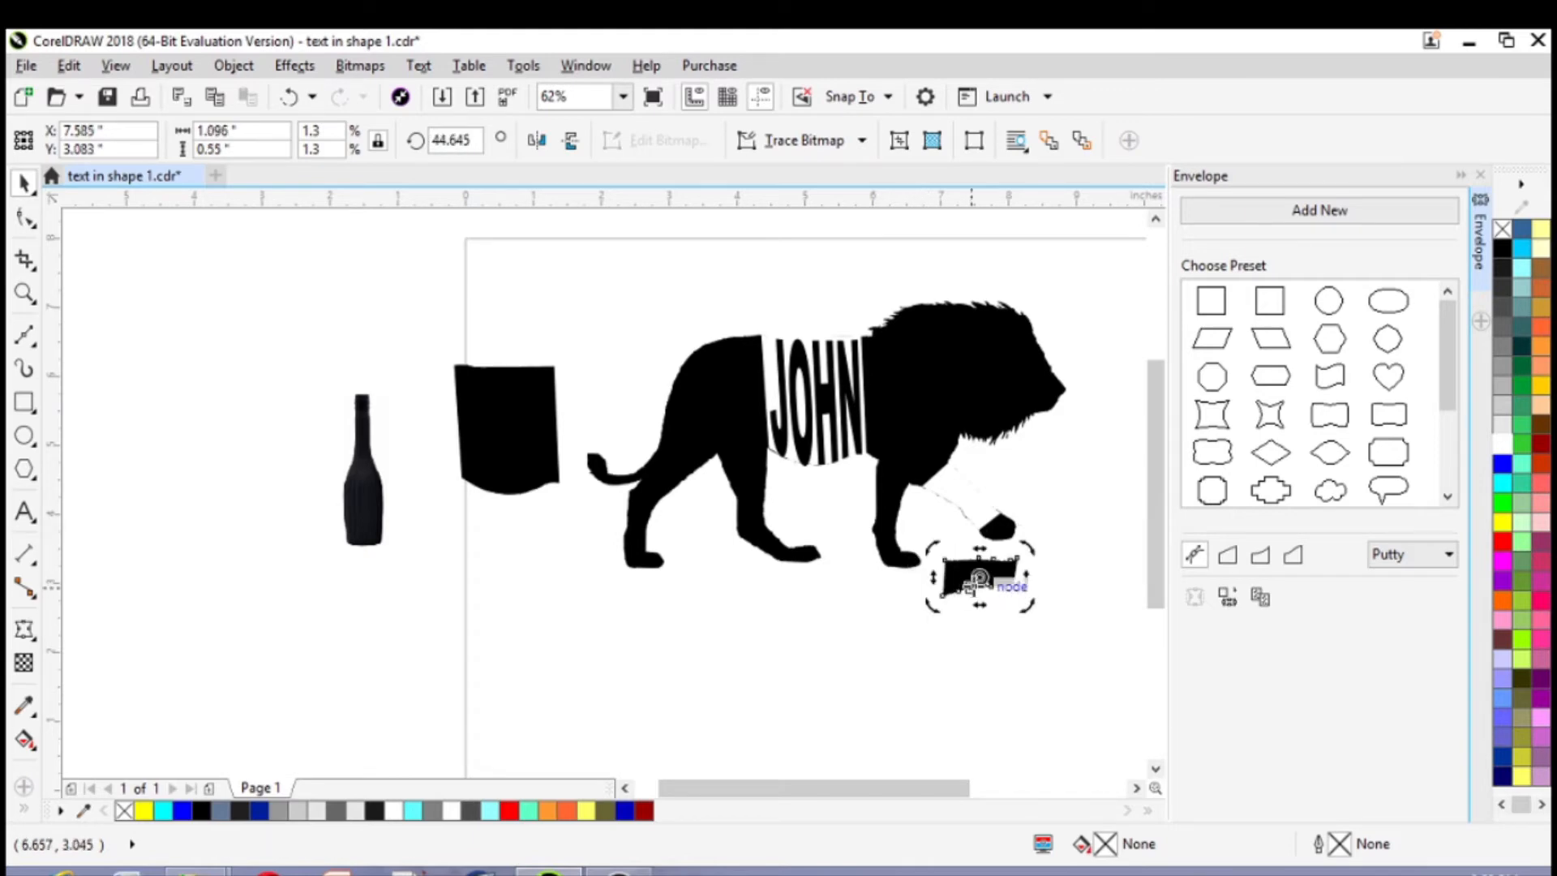
# Move the rotated leg piece farther below the lion, to about X 7.66, Y 2.25 in
pyautogui.press('Escape')
pyautogui.click(977, 594)
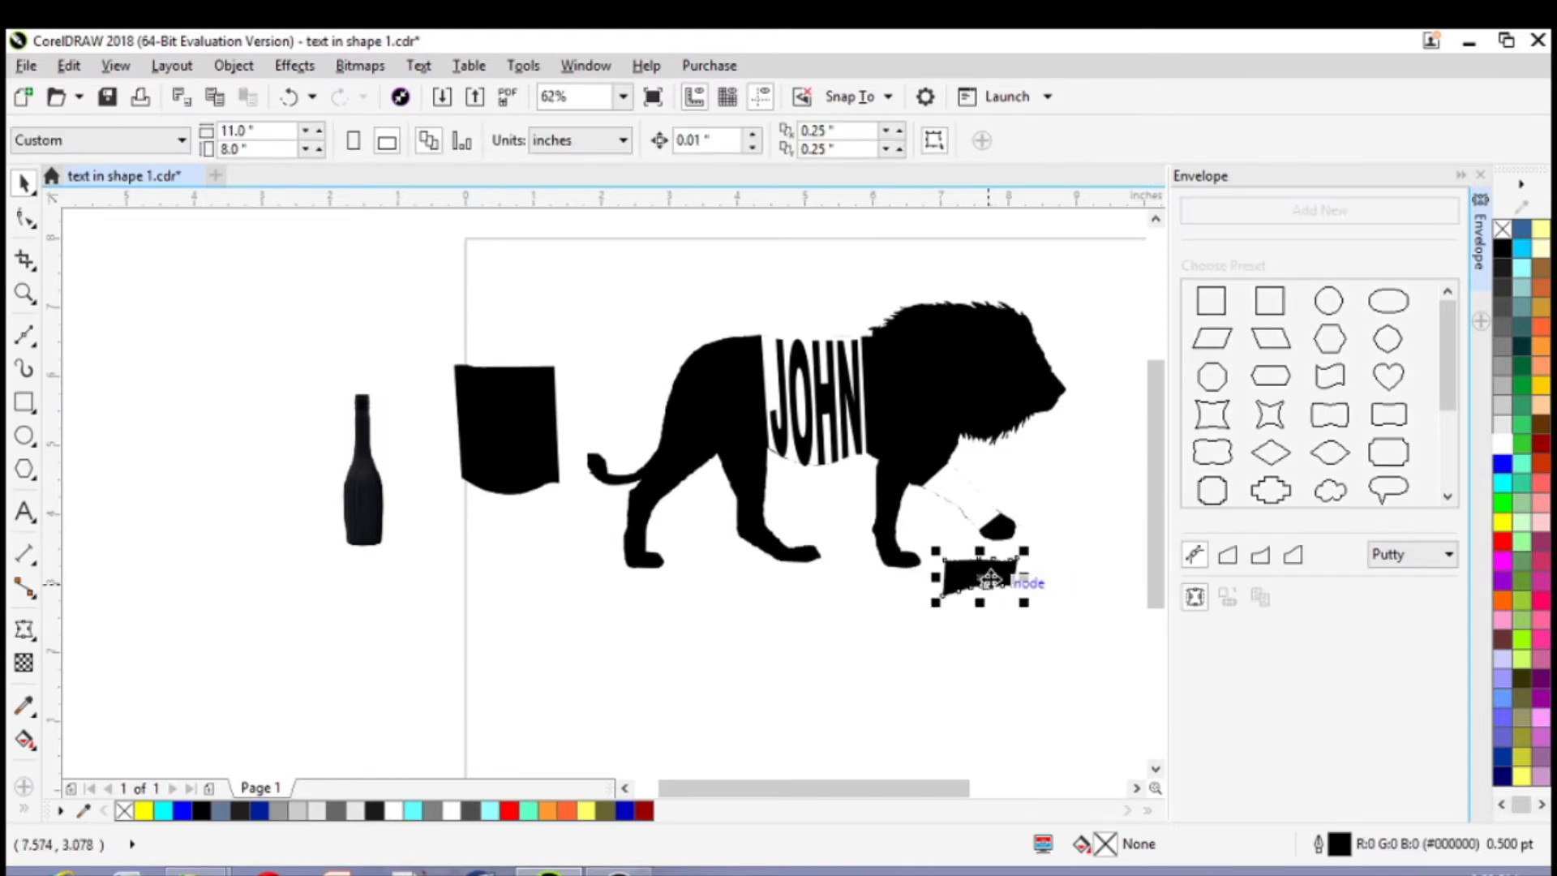
pyautogui.moveTo(977, 593); pyautogui.dragTo(983, 649)
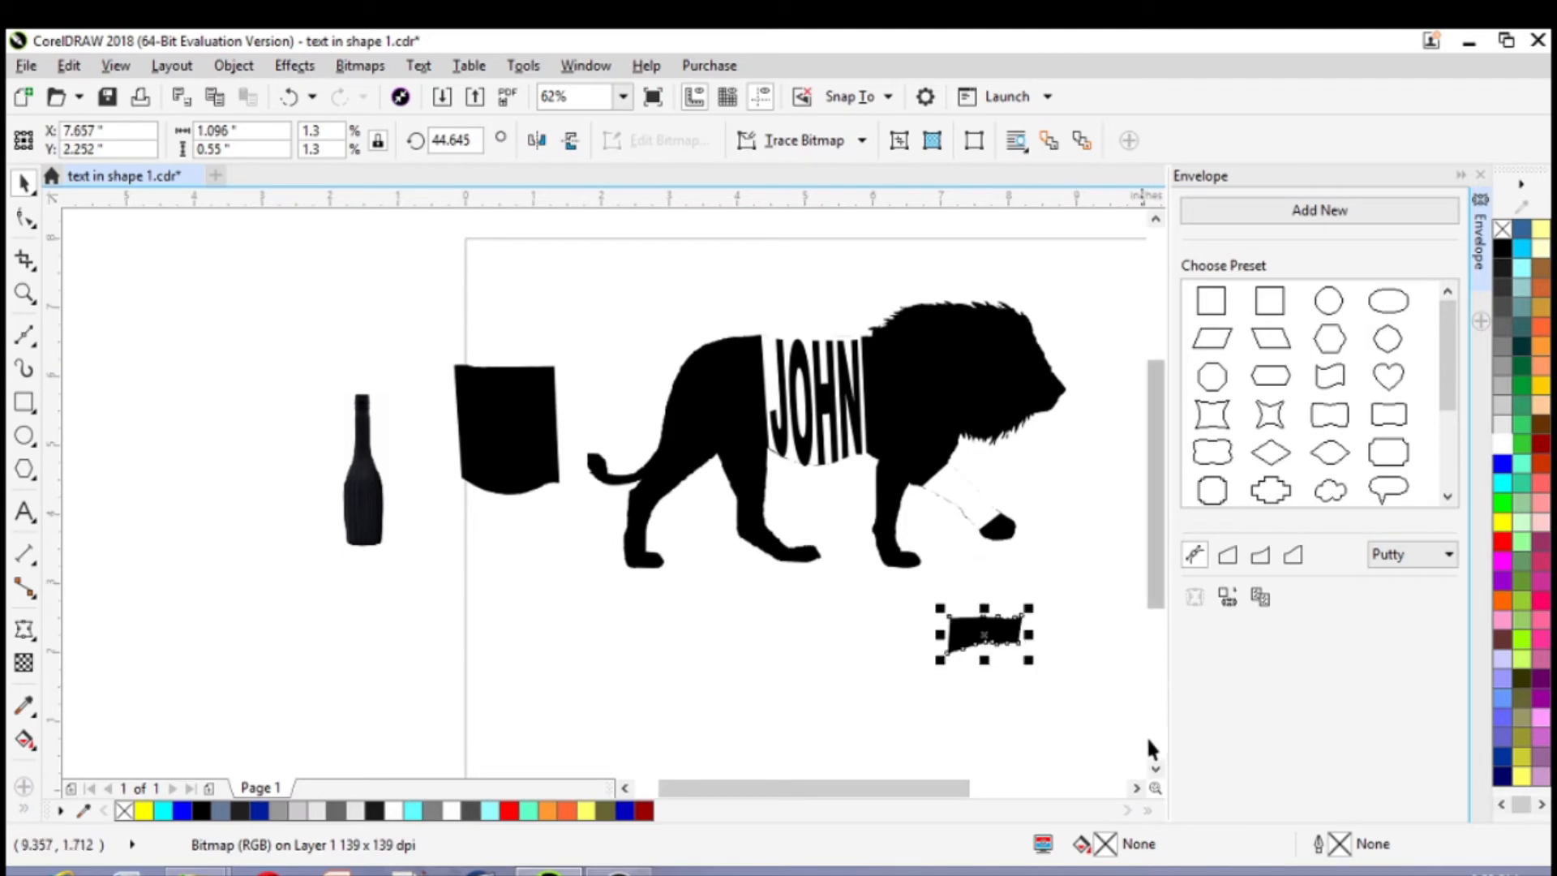
# Add the artistic text "DESIGN MASTERY" just below the rotated leg piece
pyautogui.click(1136, 789)
pyautogui.click(1136, 789)
pyautogui.scroll(1, 935, 704)
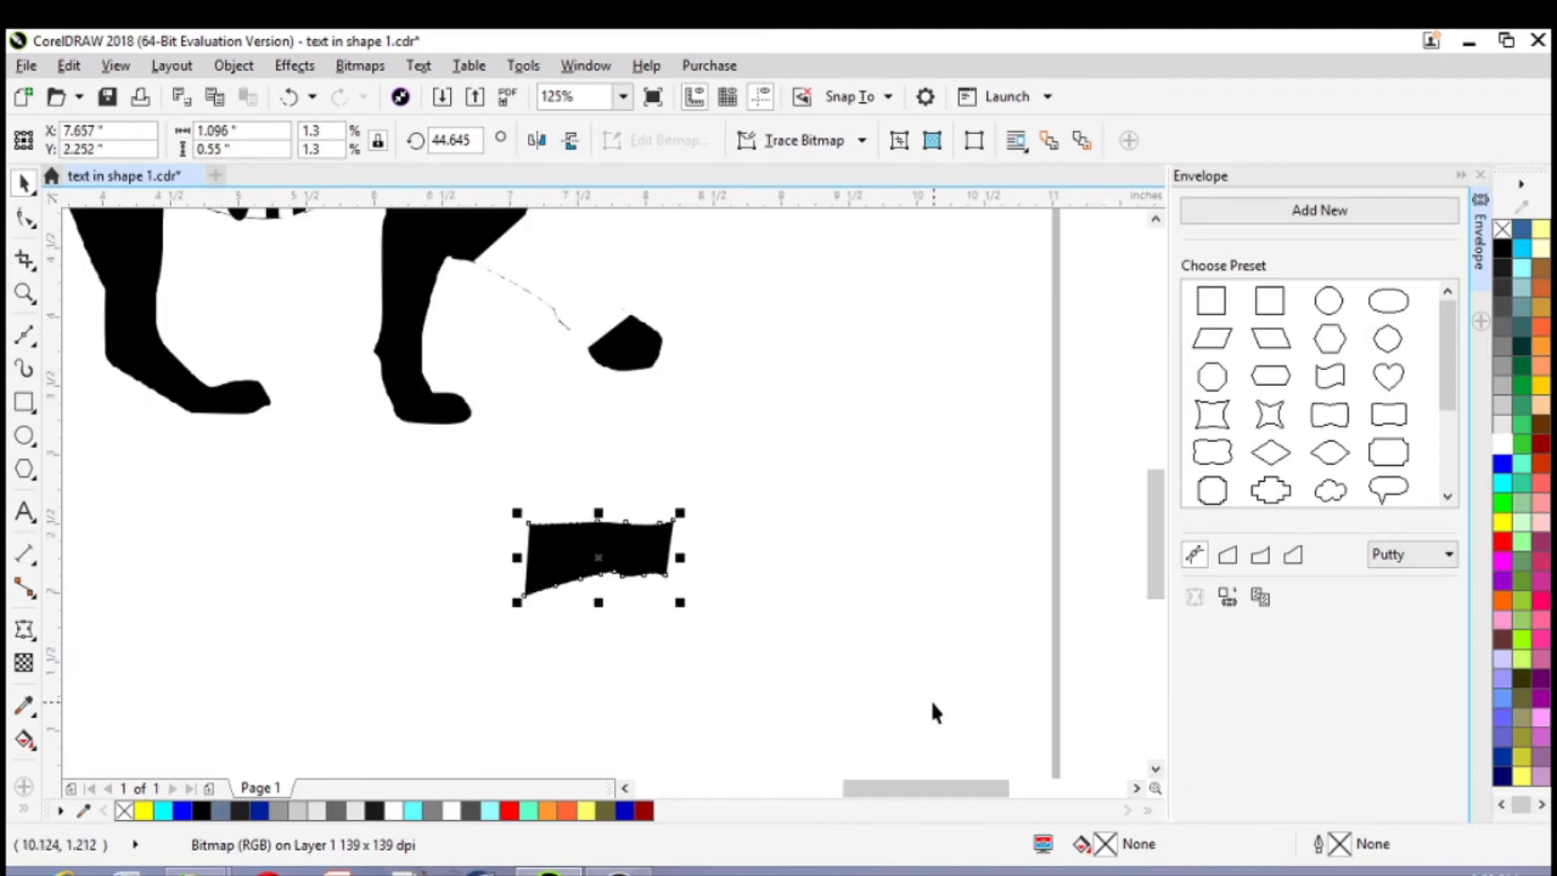
pyautogui.click(23, 512)
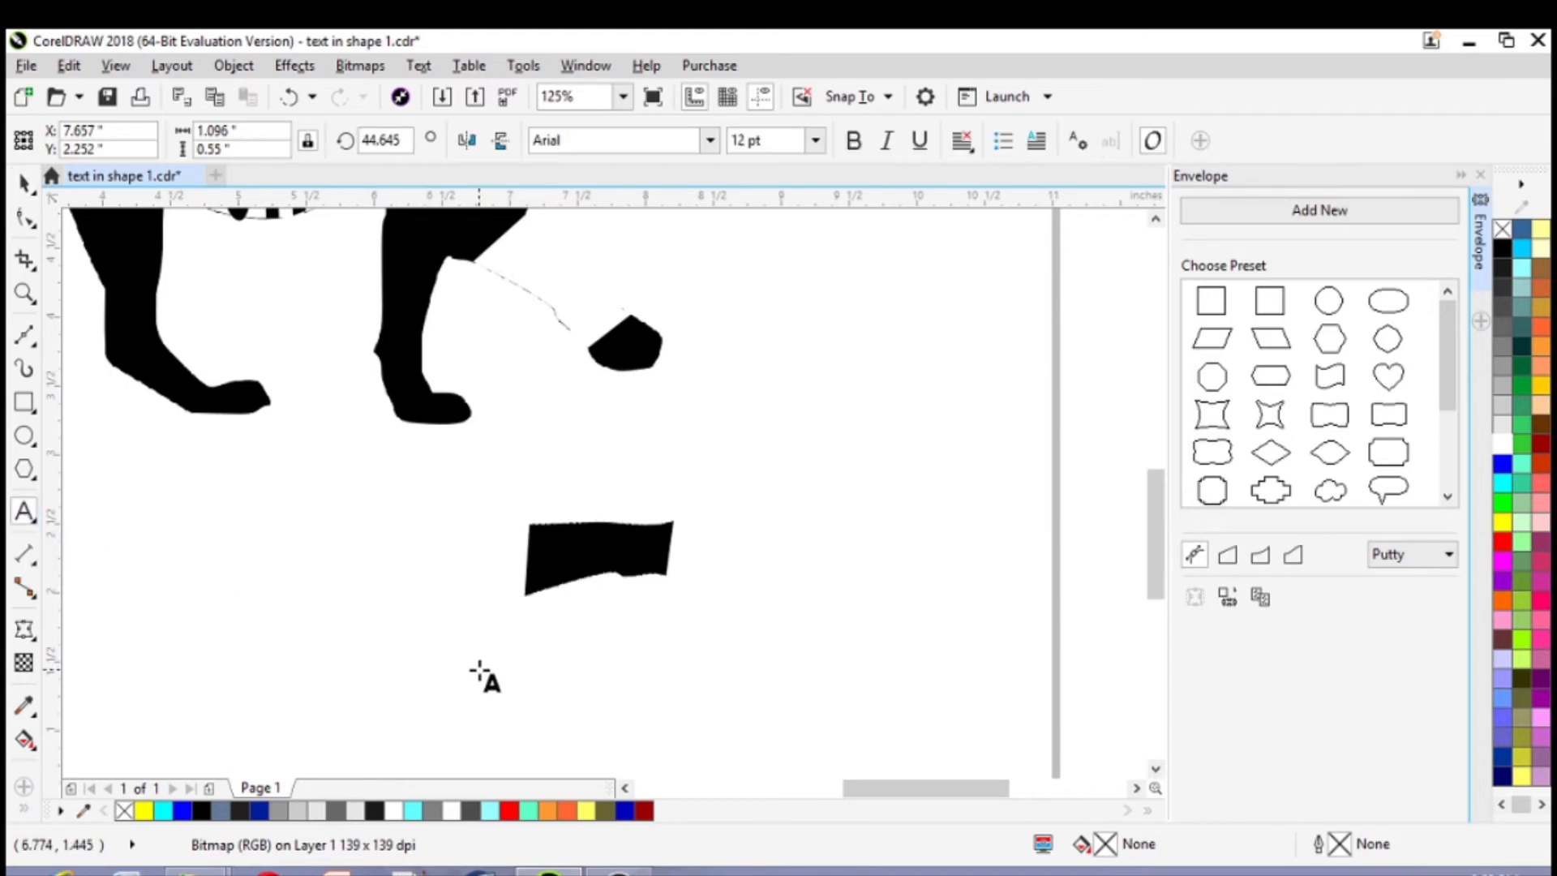
pyautogui.click(442, 665)
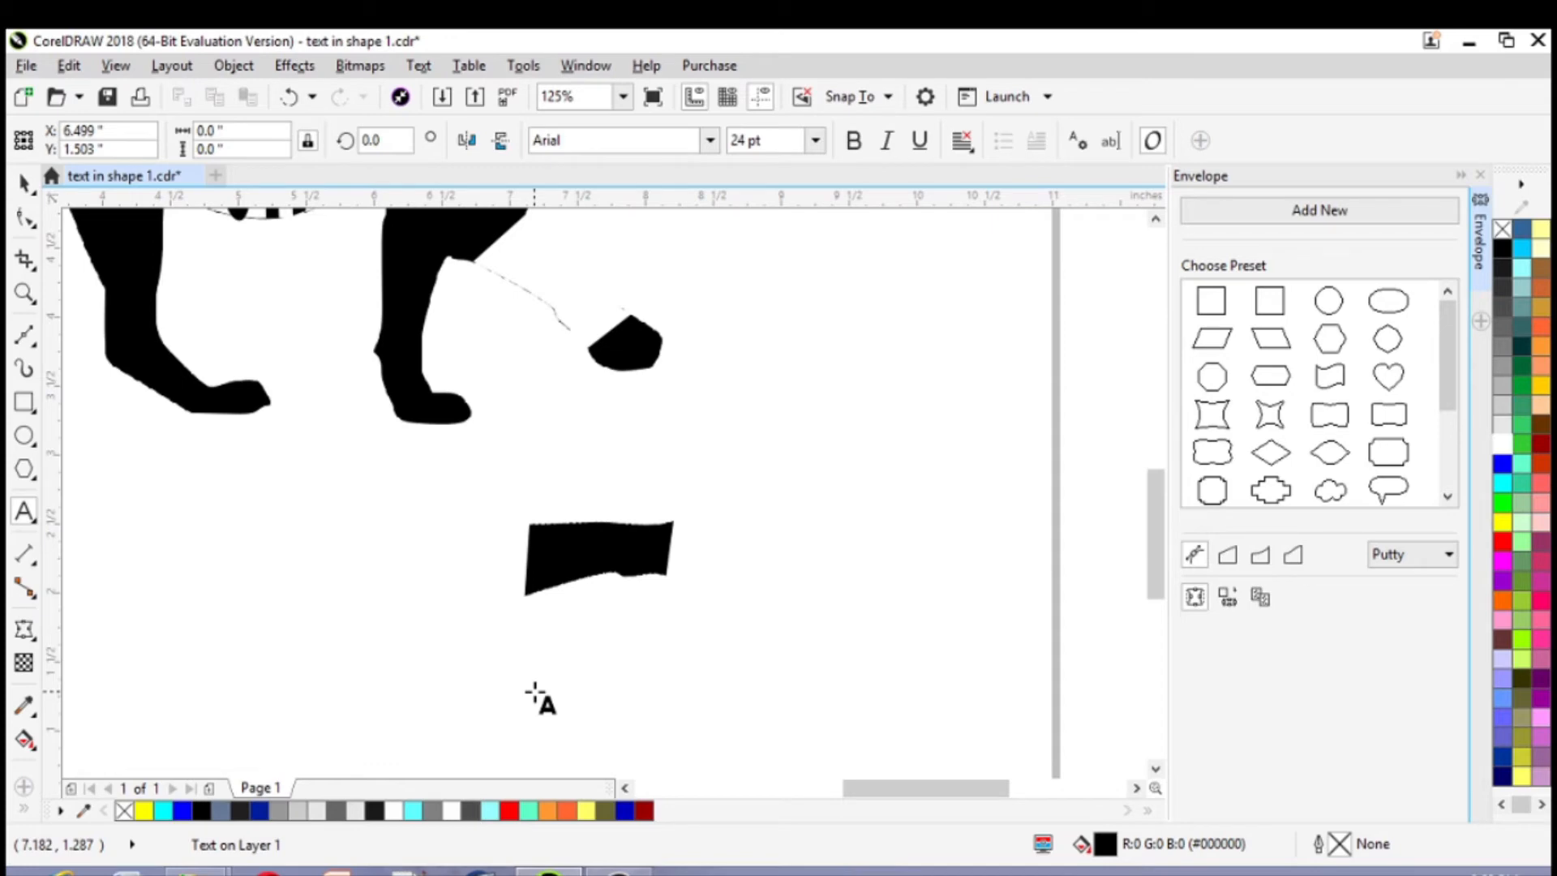
pyautogui.write('d')
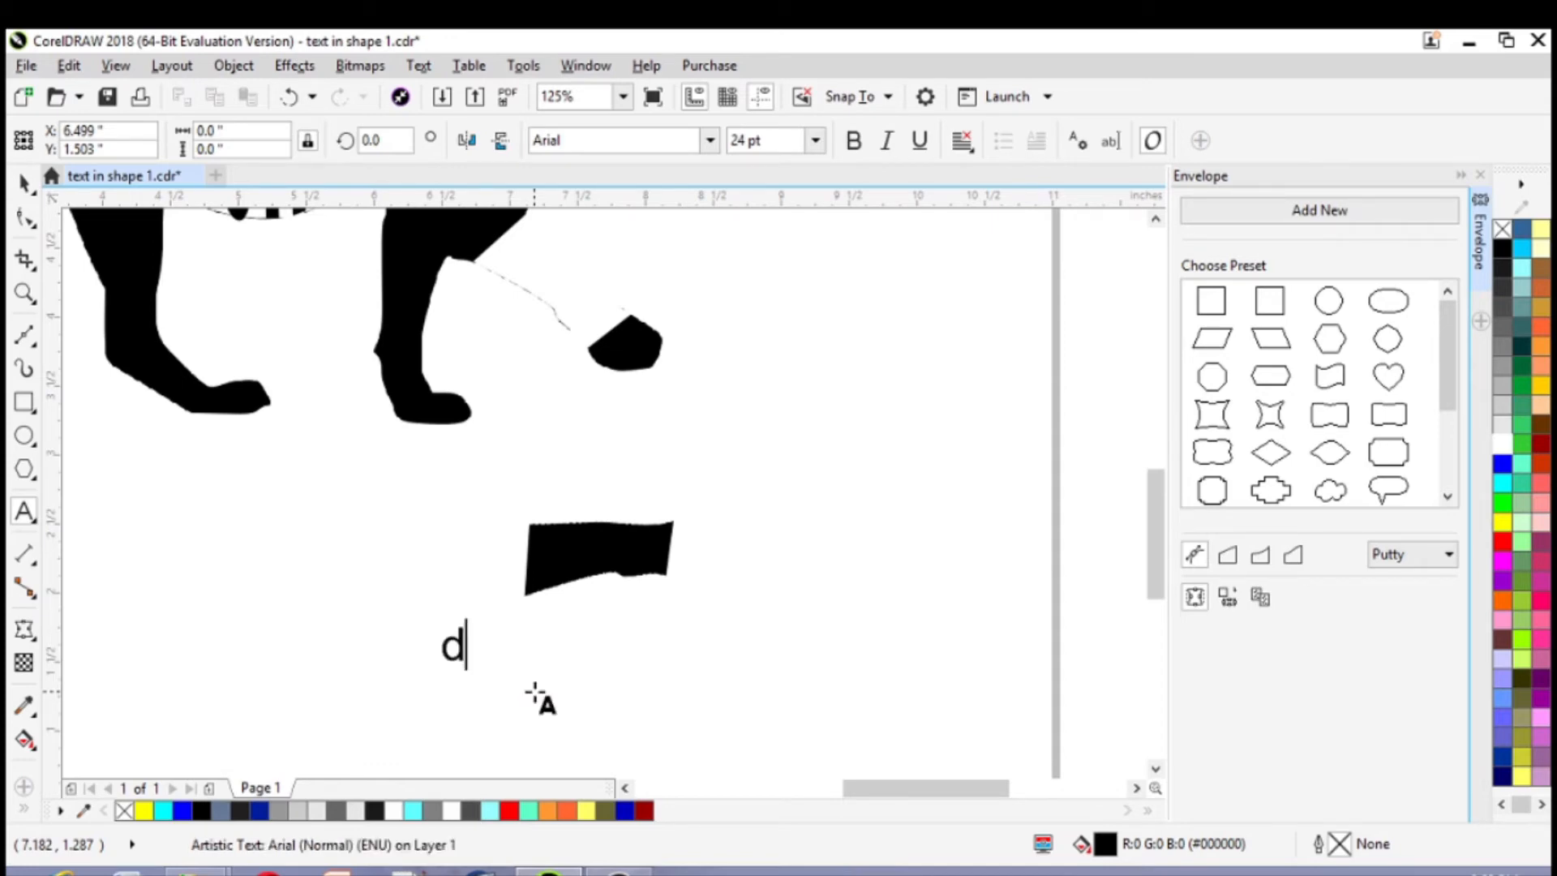
pyautogui.press('BackSpace')
pyautogui.write('DE')
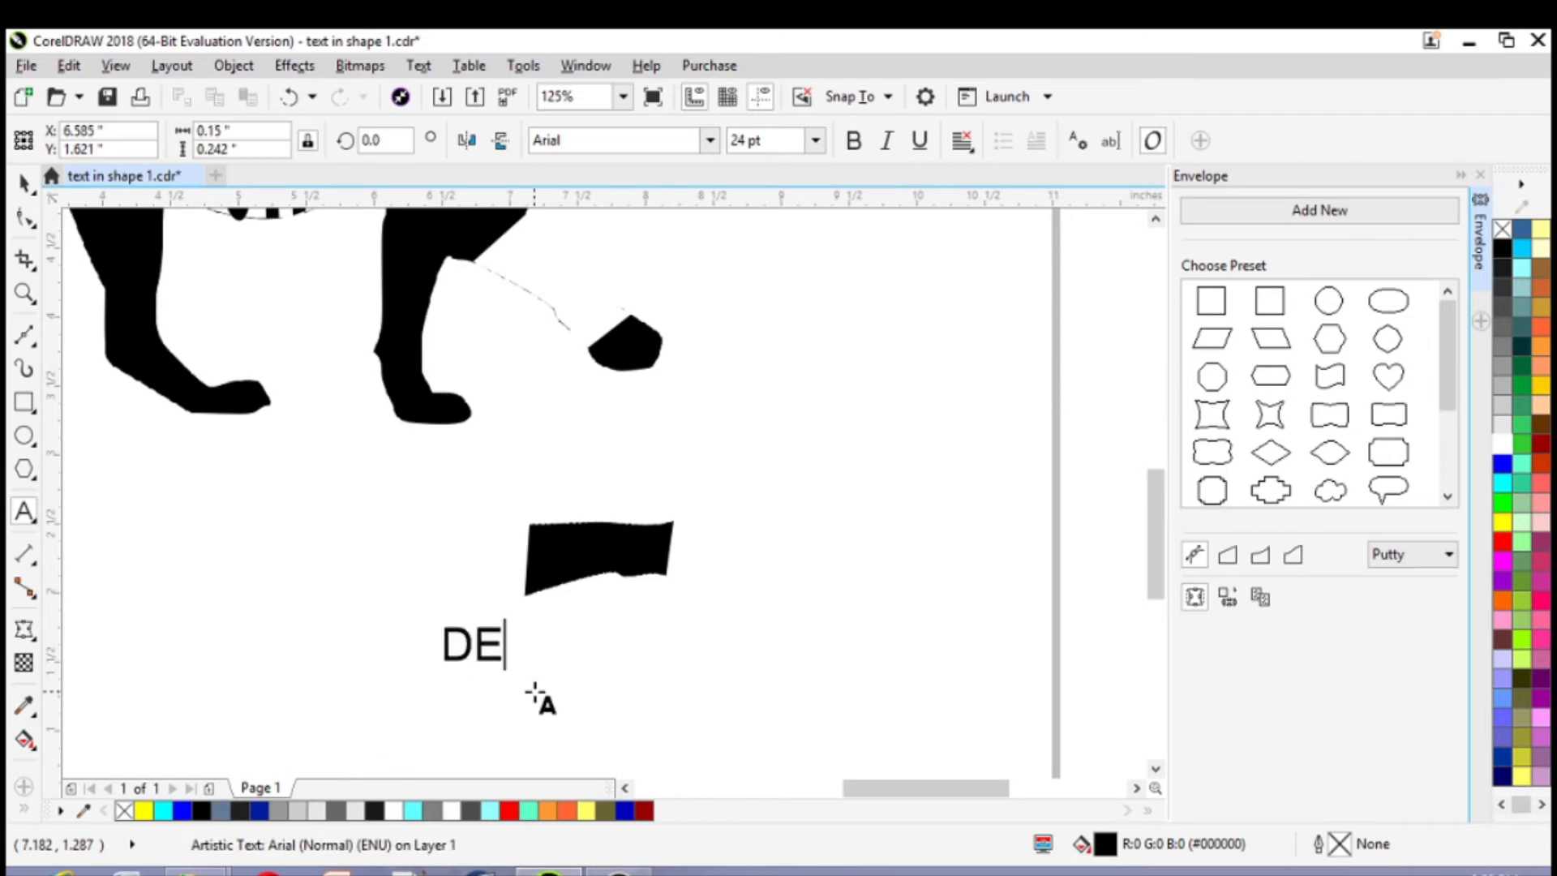
pyautogui.write('SIGN M')
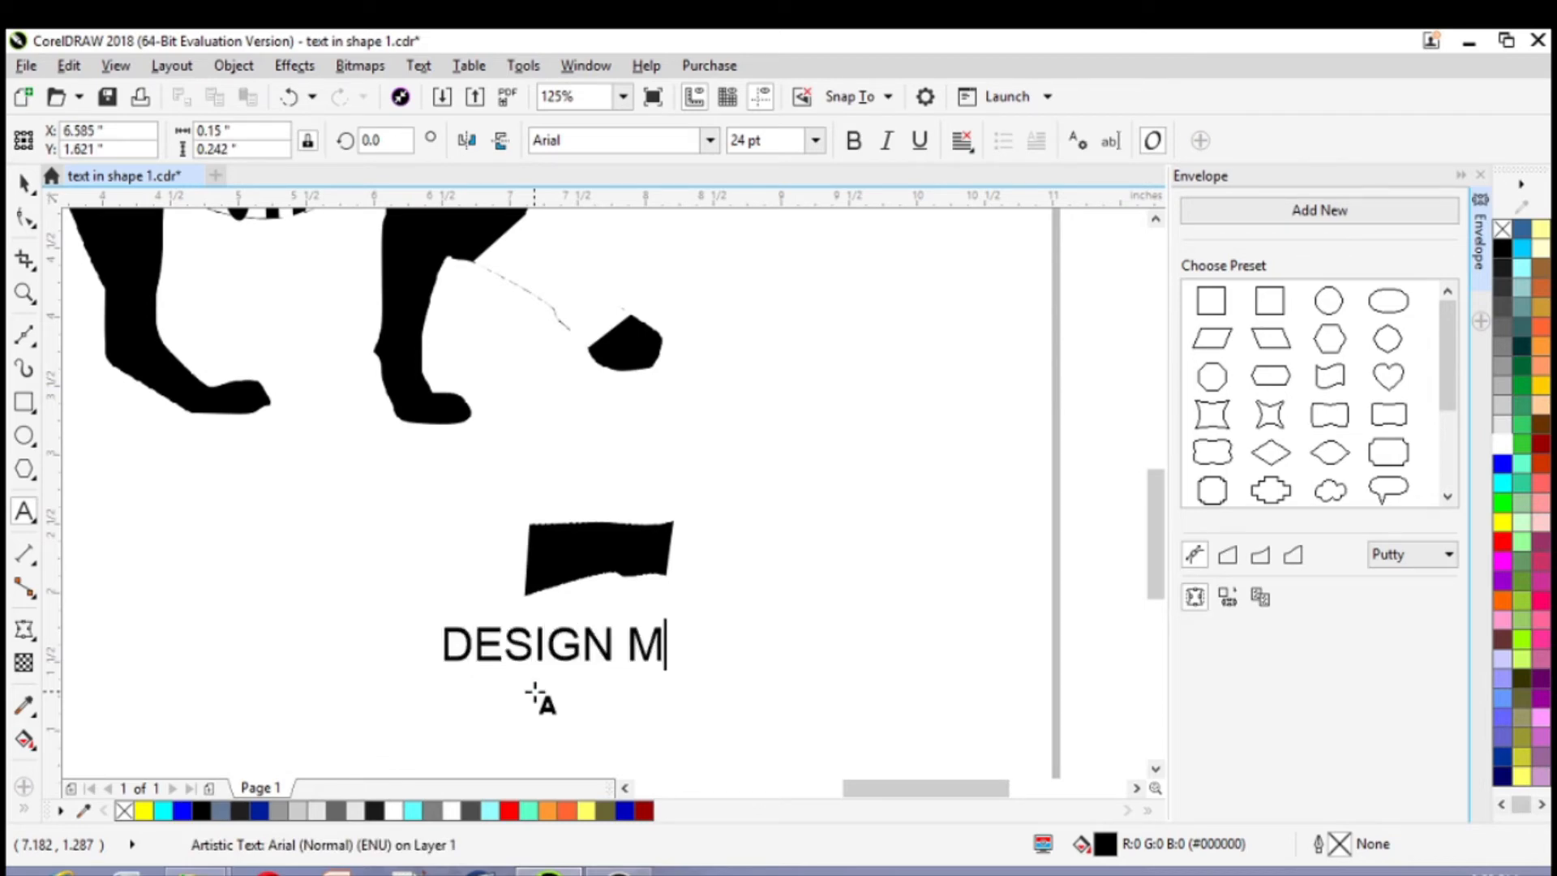
pyautogui.write('ASTERY')
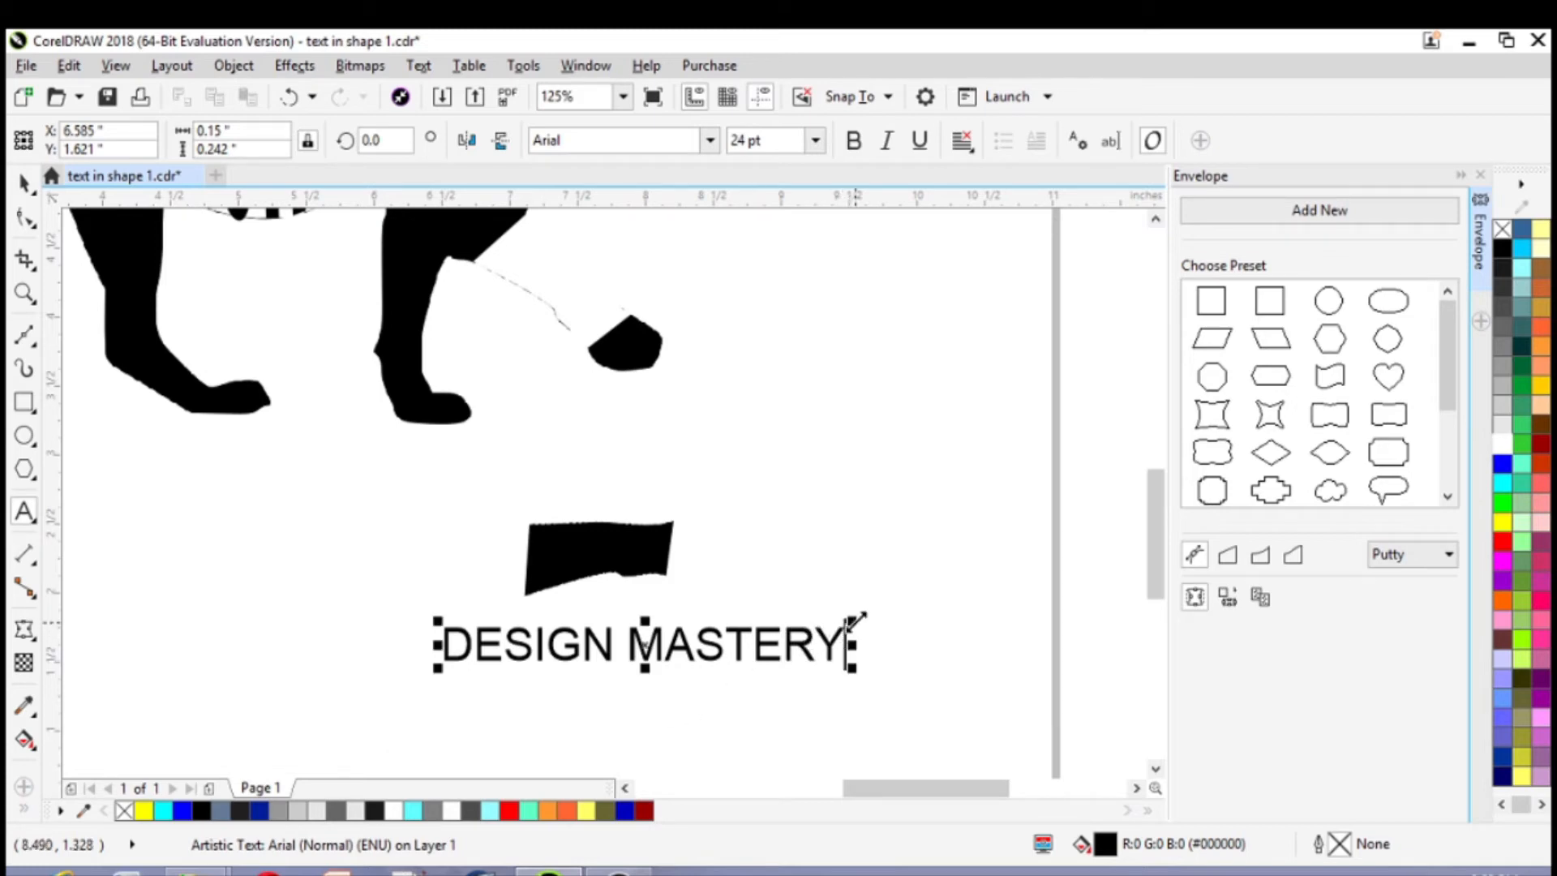
# Scale the "DESIGN MASTERY" text down to about 1.34 in wide and select all its characters
pyautogui.moveTo(855, 623)
pyautogui.mouseDown()
pyautogui.moveTo(813, 641)
pyautogui.moveTo(832, 637)
pyautogui.mouseUp()
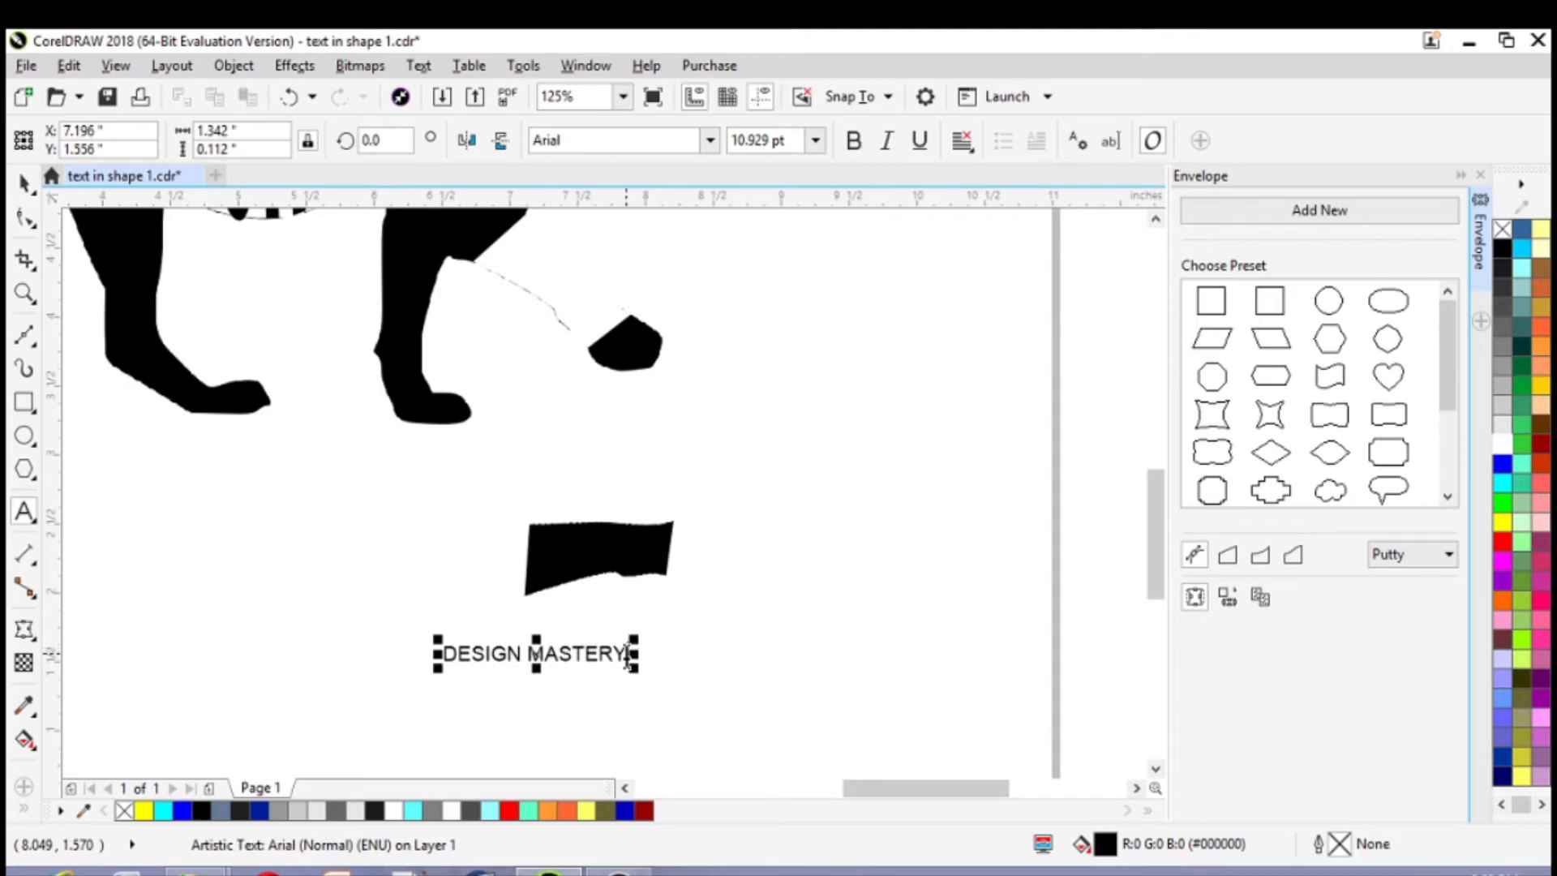
pyautogui.moveTo(628, 656); pyautogui.dragTo(438, 652)
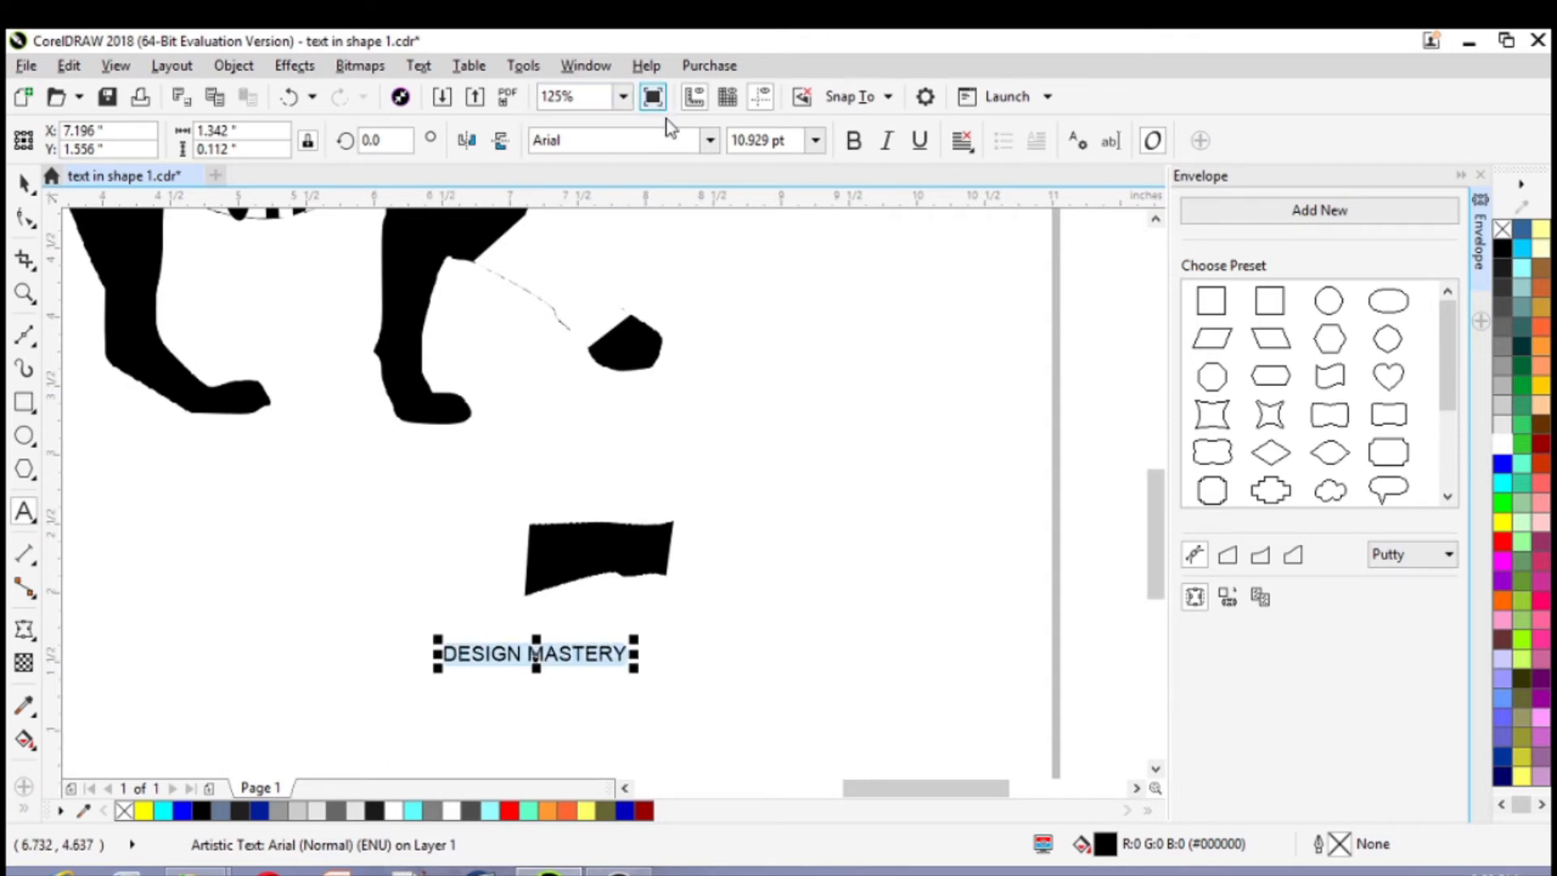
# Set the "DESIGN MASTERY" text to Arial Black and envelope it to the shape of the separated leg piece
pyautogui.click(710, 139)
pyautogui.click(640, 209)
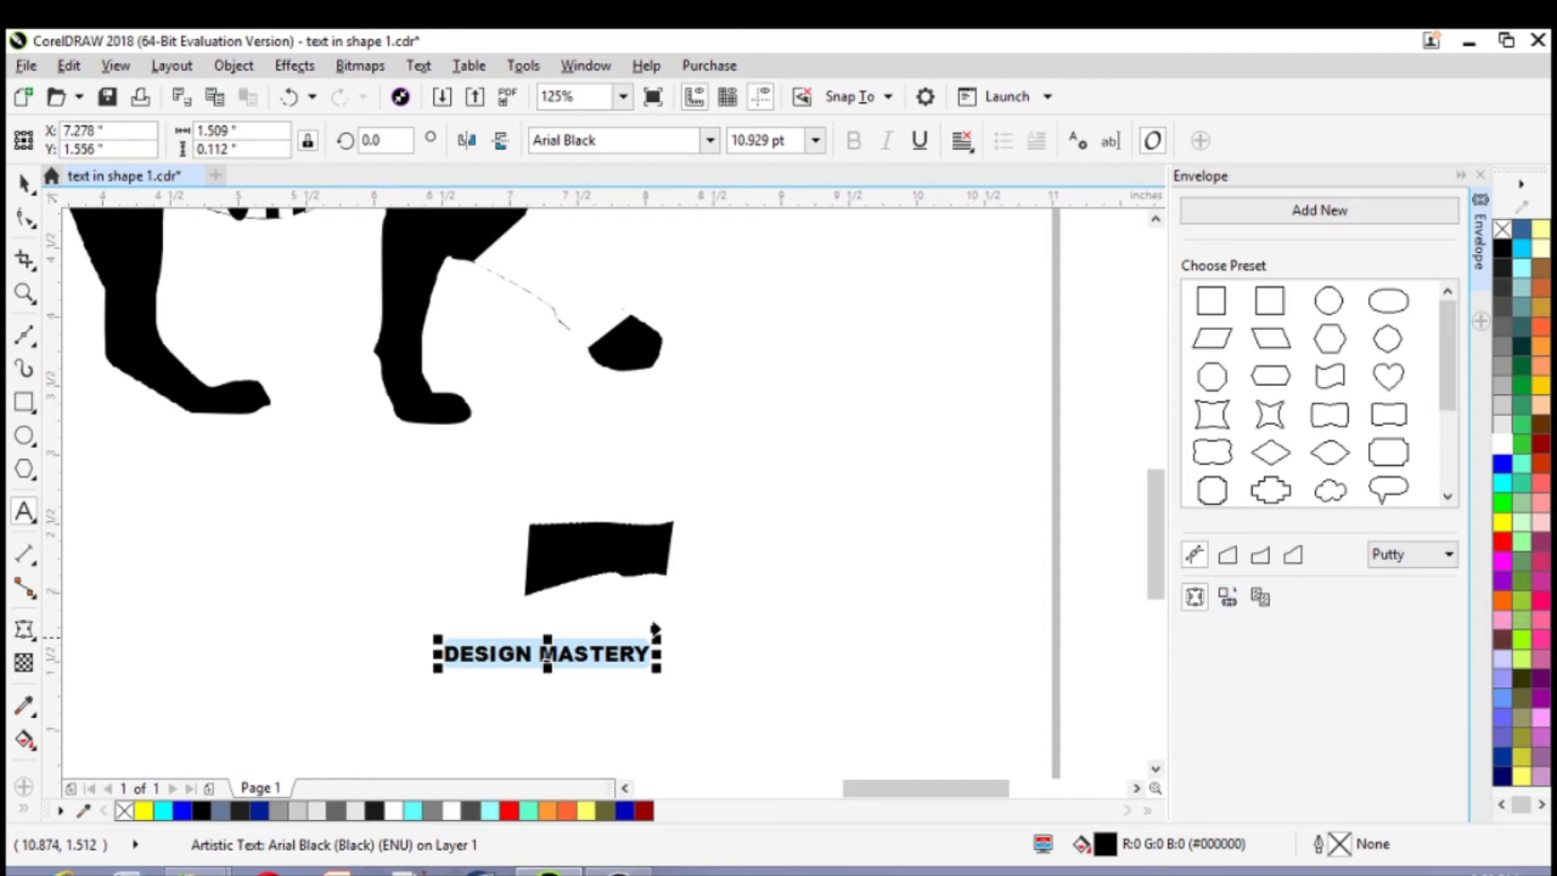
pyautogui.click(591, 554)
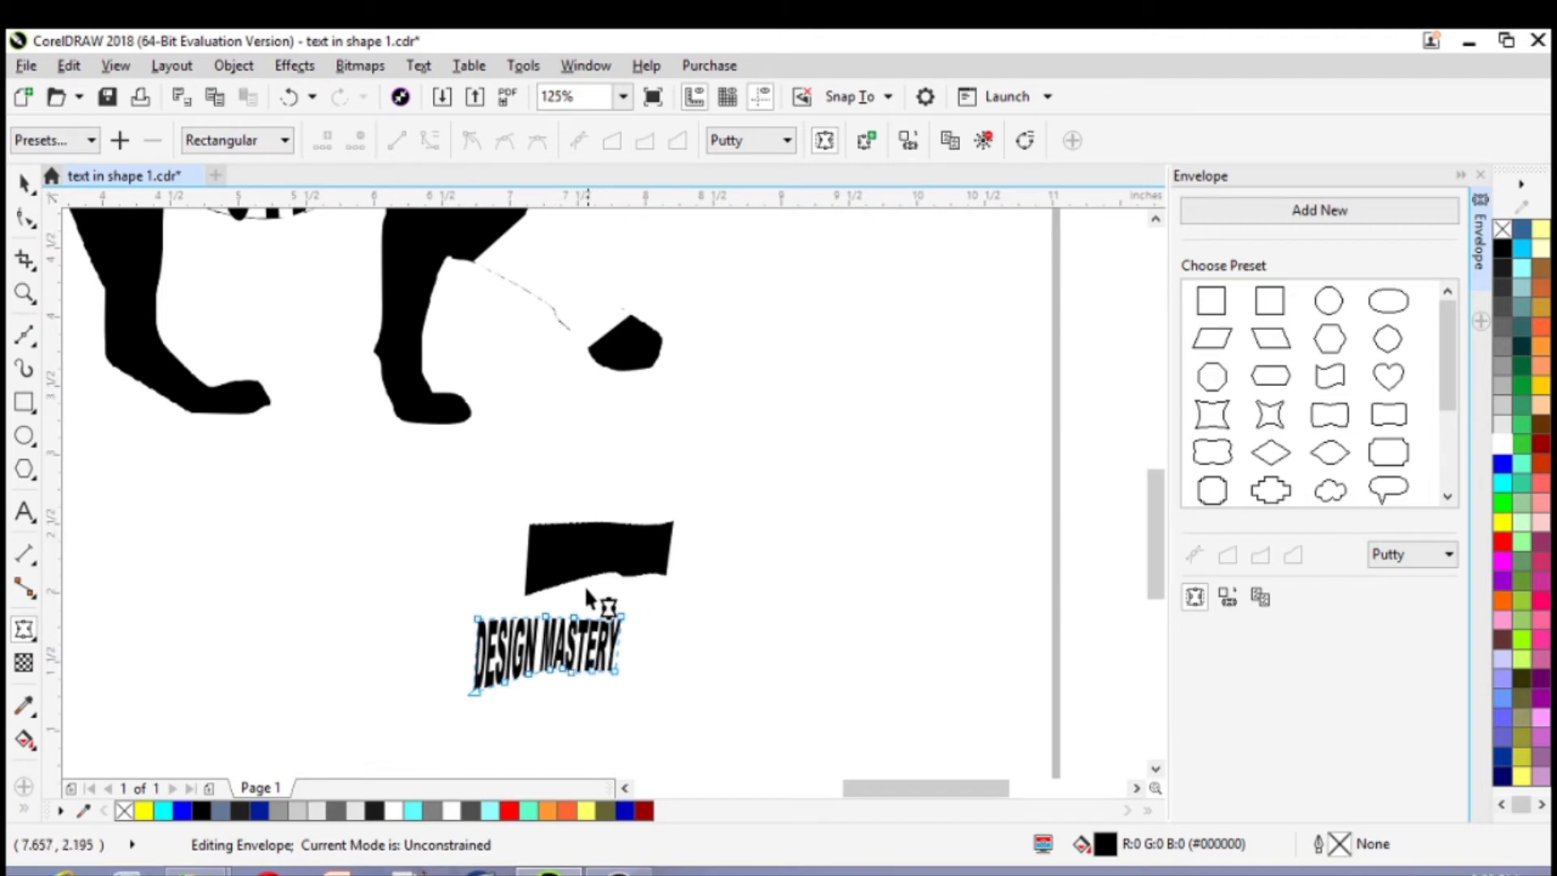
pyautogui.click(24, 185)
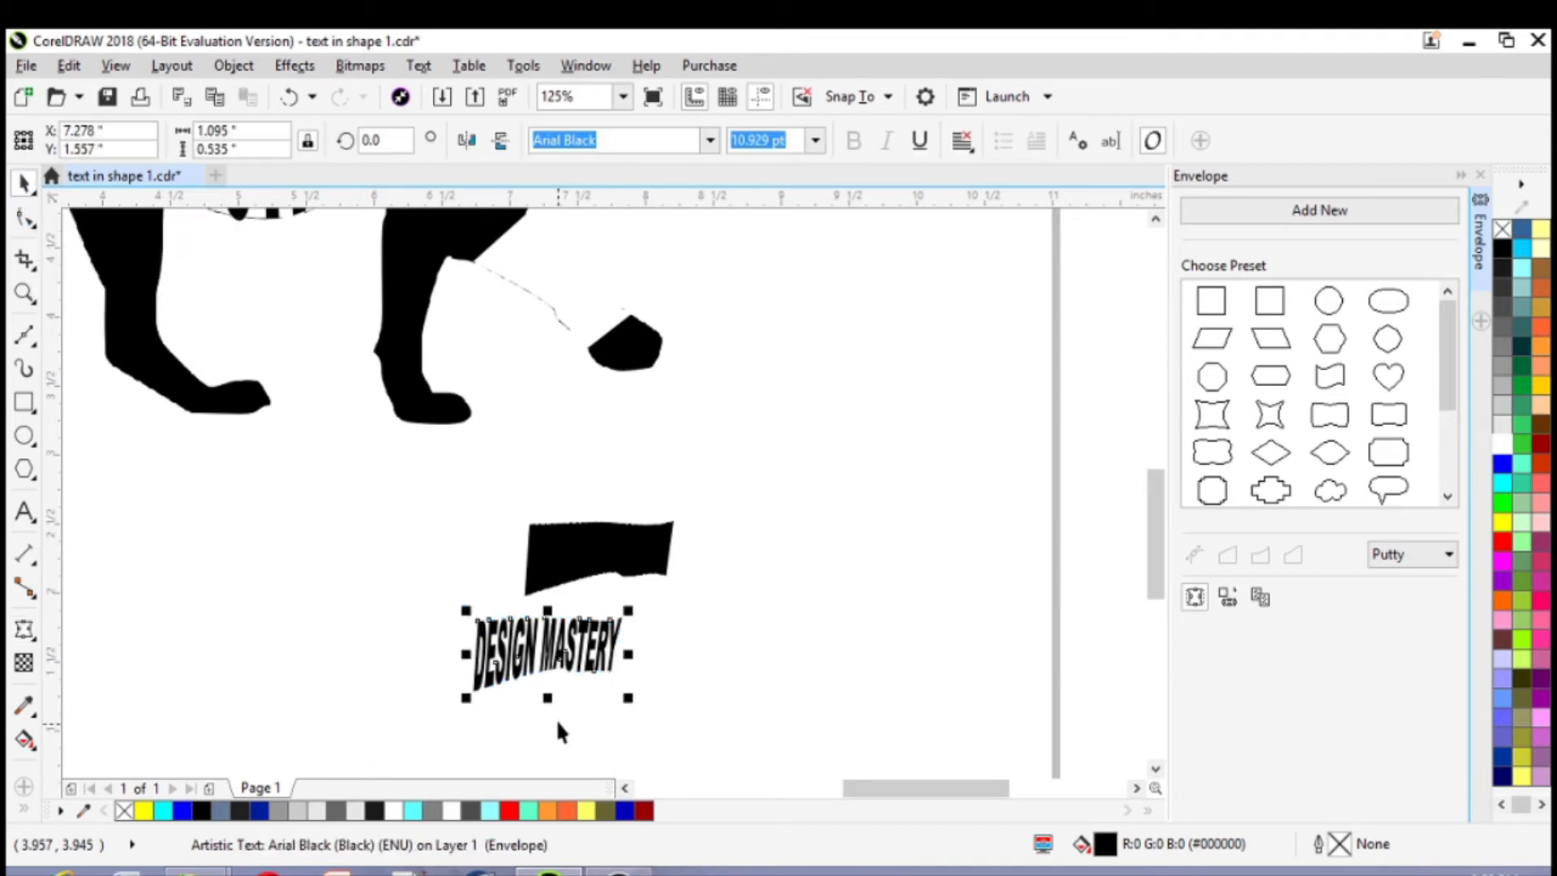
# Move the enveloped text up beside the raised front leg and rotate it clockwise to about 322.1°
pyautogui.moveTo(547, 649); pyautogui.dragTo(581, 420)
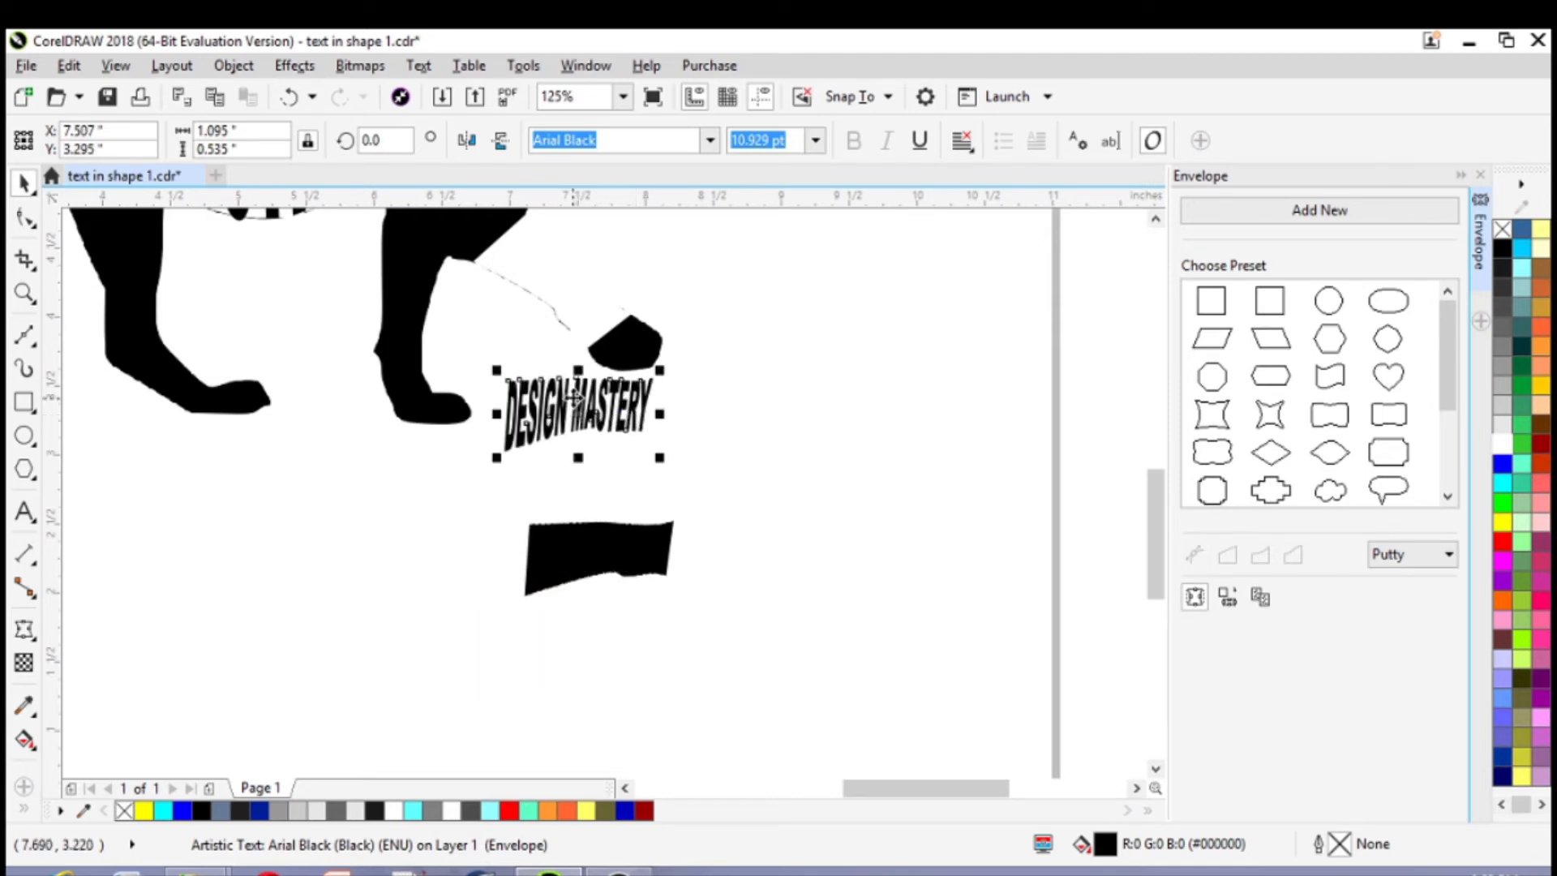
pyautogui.click(578, 414)
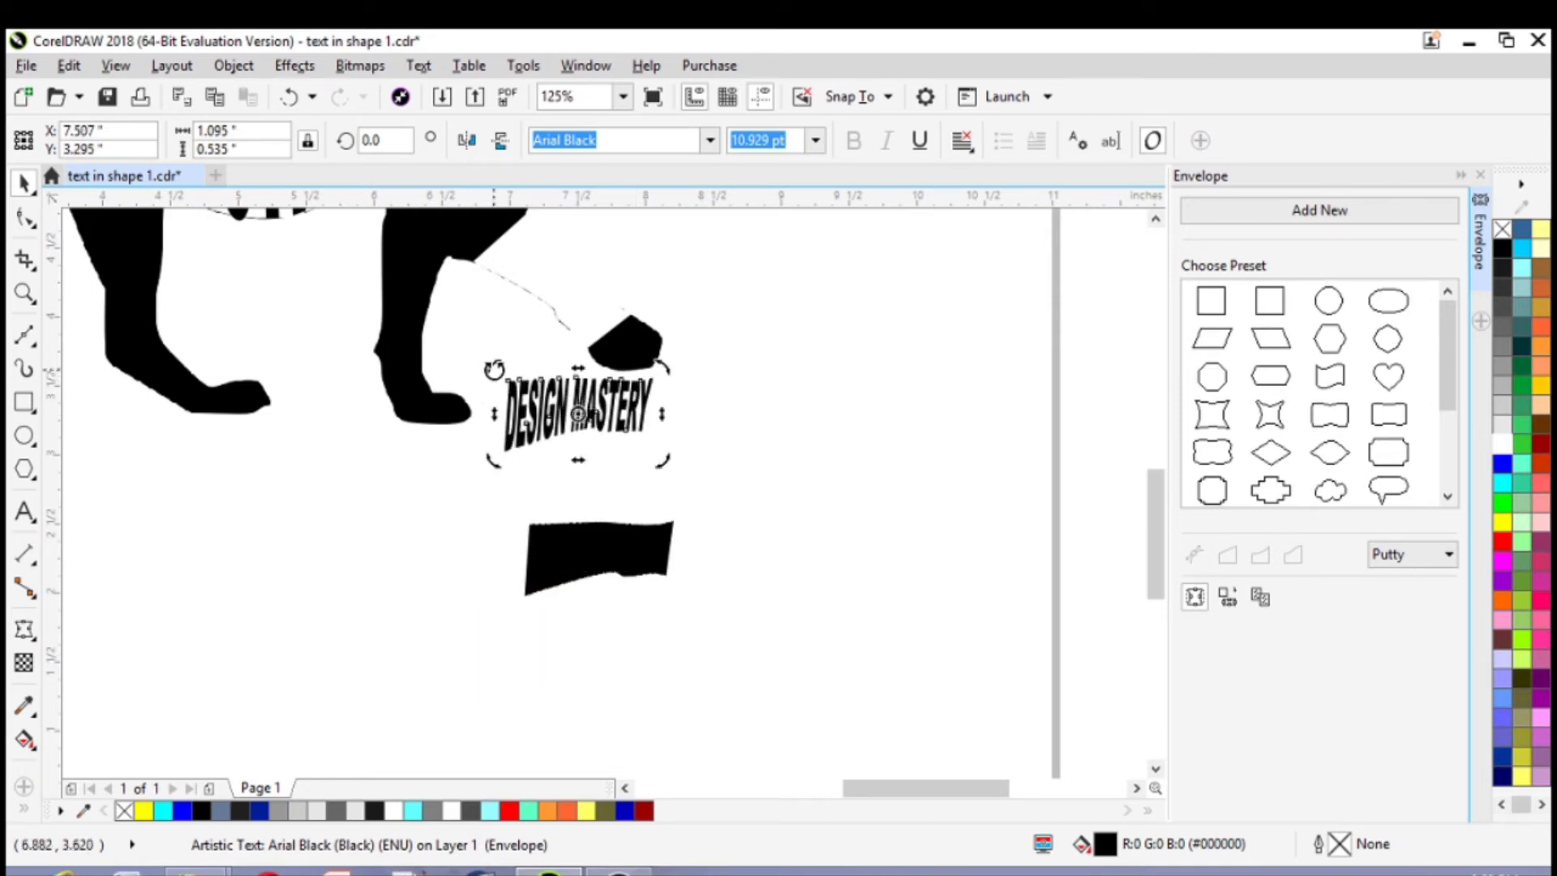
pyautogui.moveTo(494, 369); pyautogui.dragTo(528, 284)
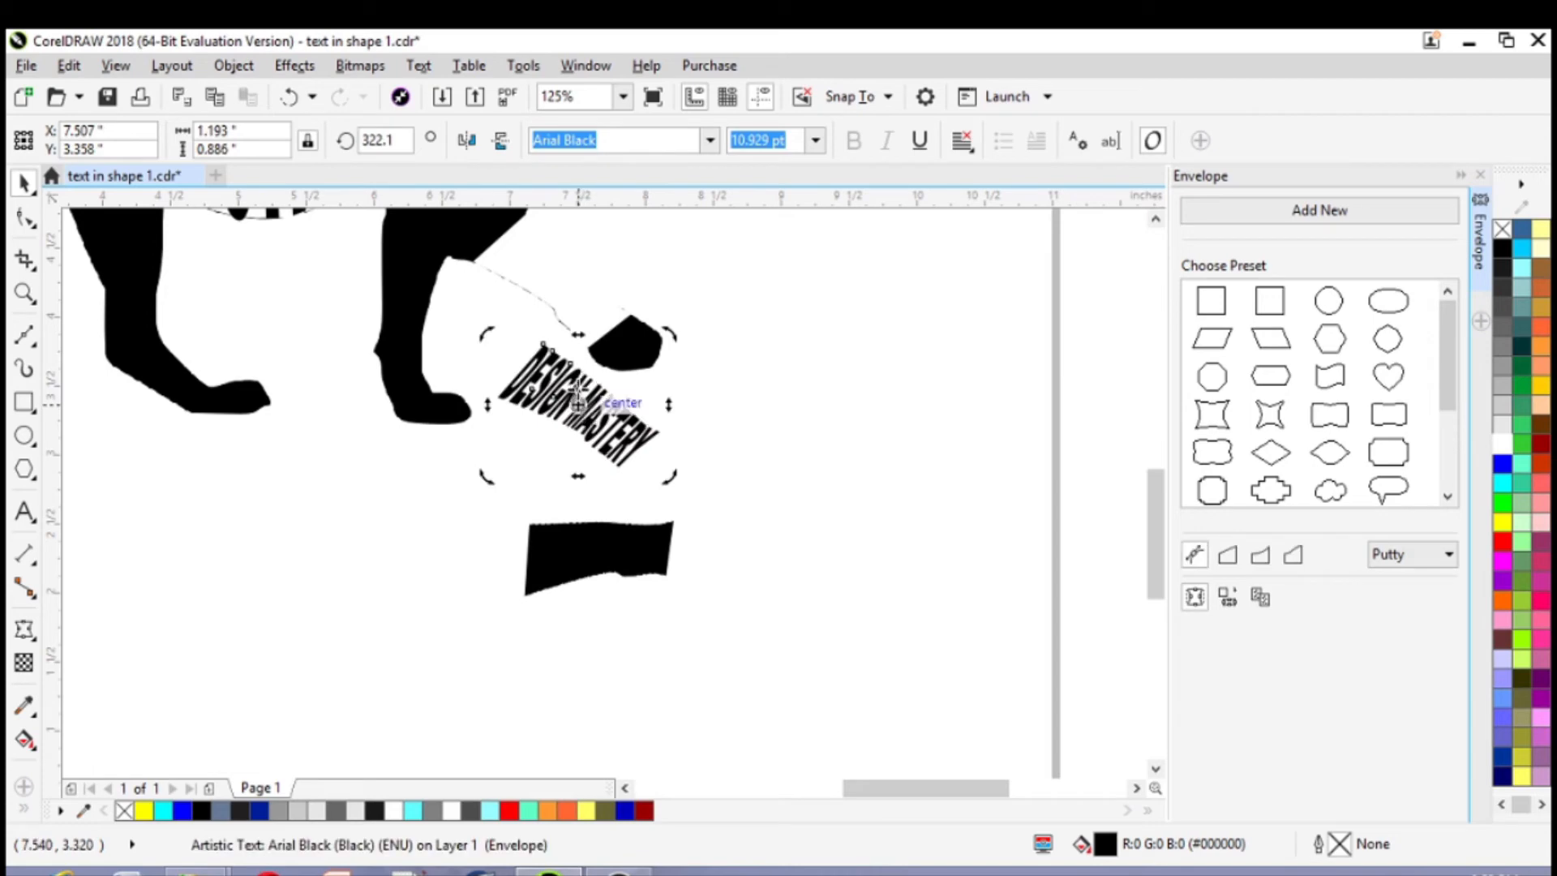
pyautogui.click(751, 444)
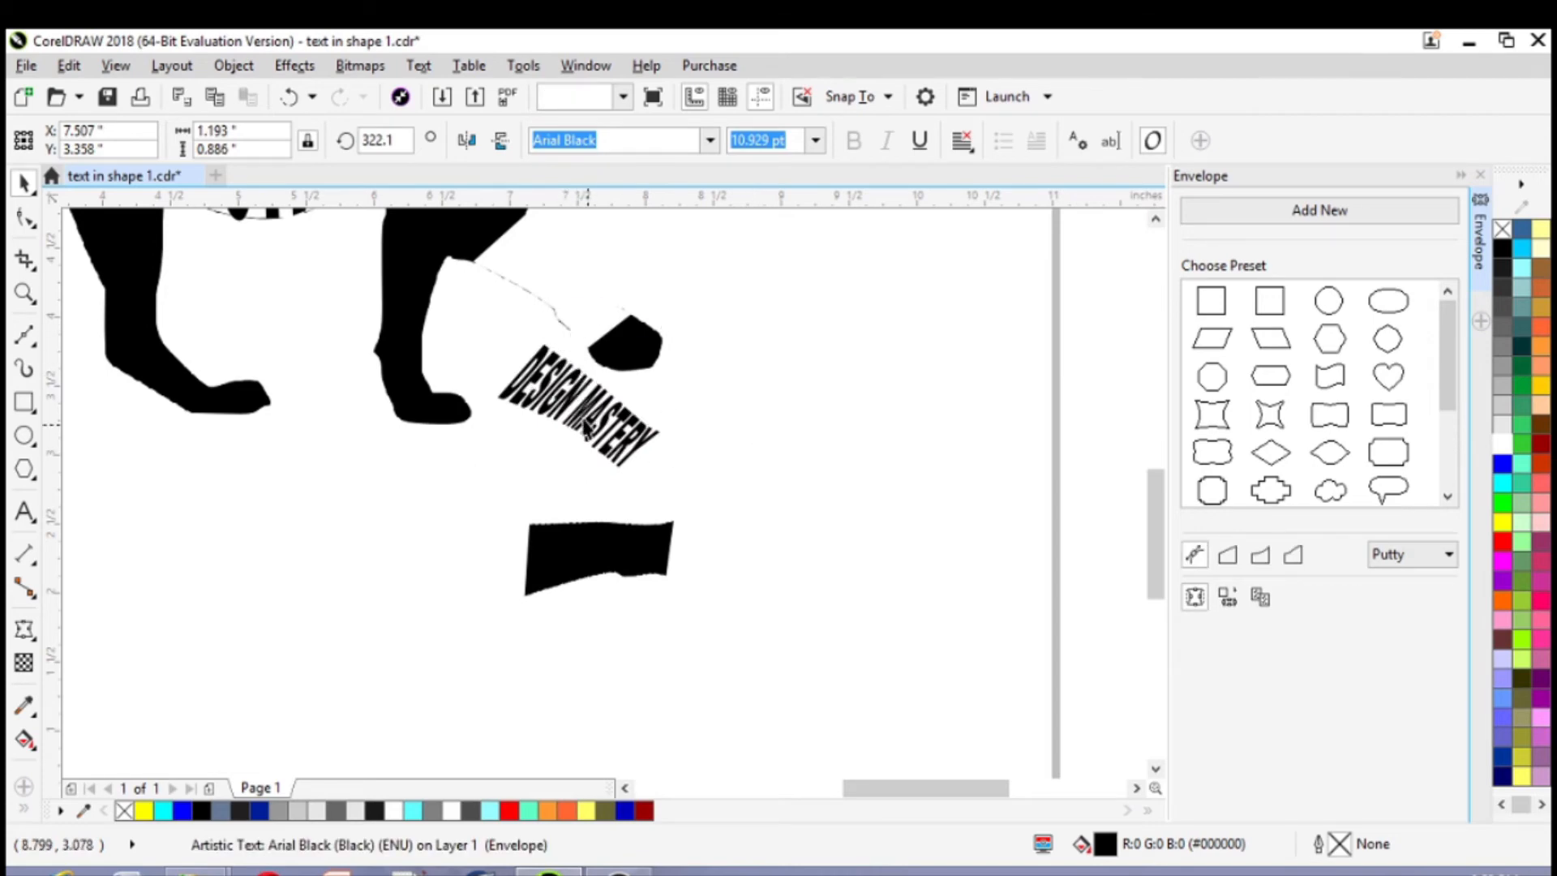
# Move the rotated text into the gap in the raised front leg, at about X 7.36, Y 4.25 in
pyautogui.click(583, 404)
pyautogui.click(583, 404)
pyautogui.moveTo(578, 395); pyautogui.dragTo(561, 284)
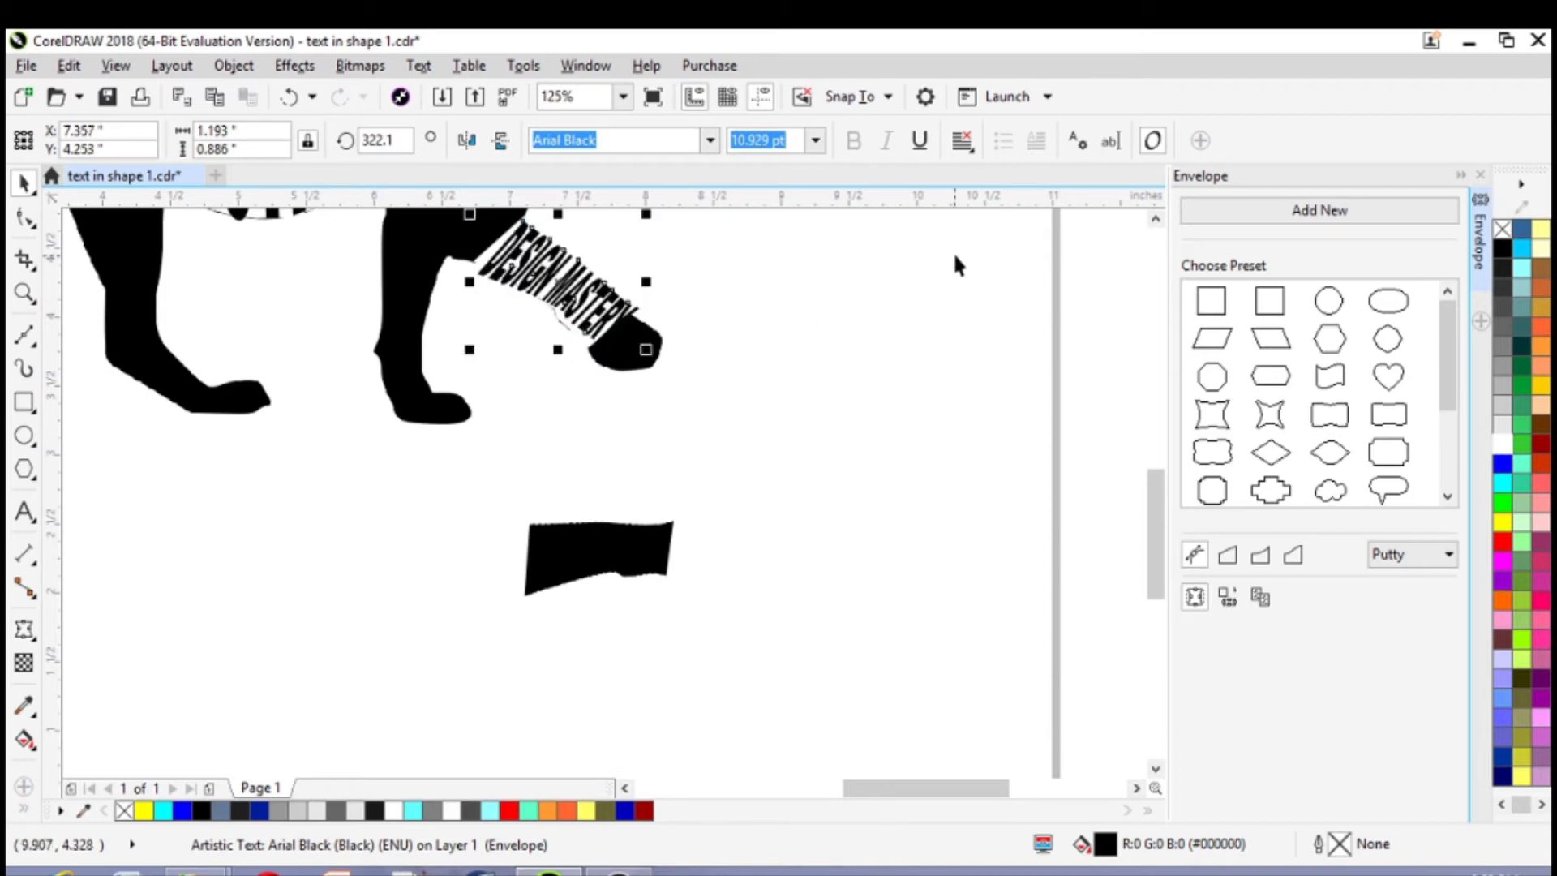
# Rotate the "DESIGN MASTERY" text slightly further clockwise, to about 317.5°, to follow the leg's slope
pyautogui.click(1156, 218)
pyautogui.click(1156, 218)
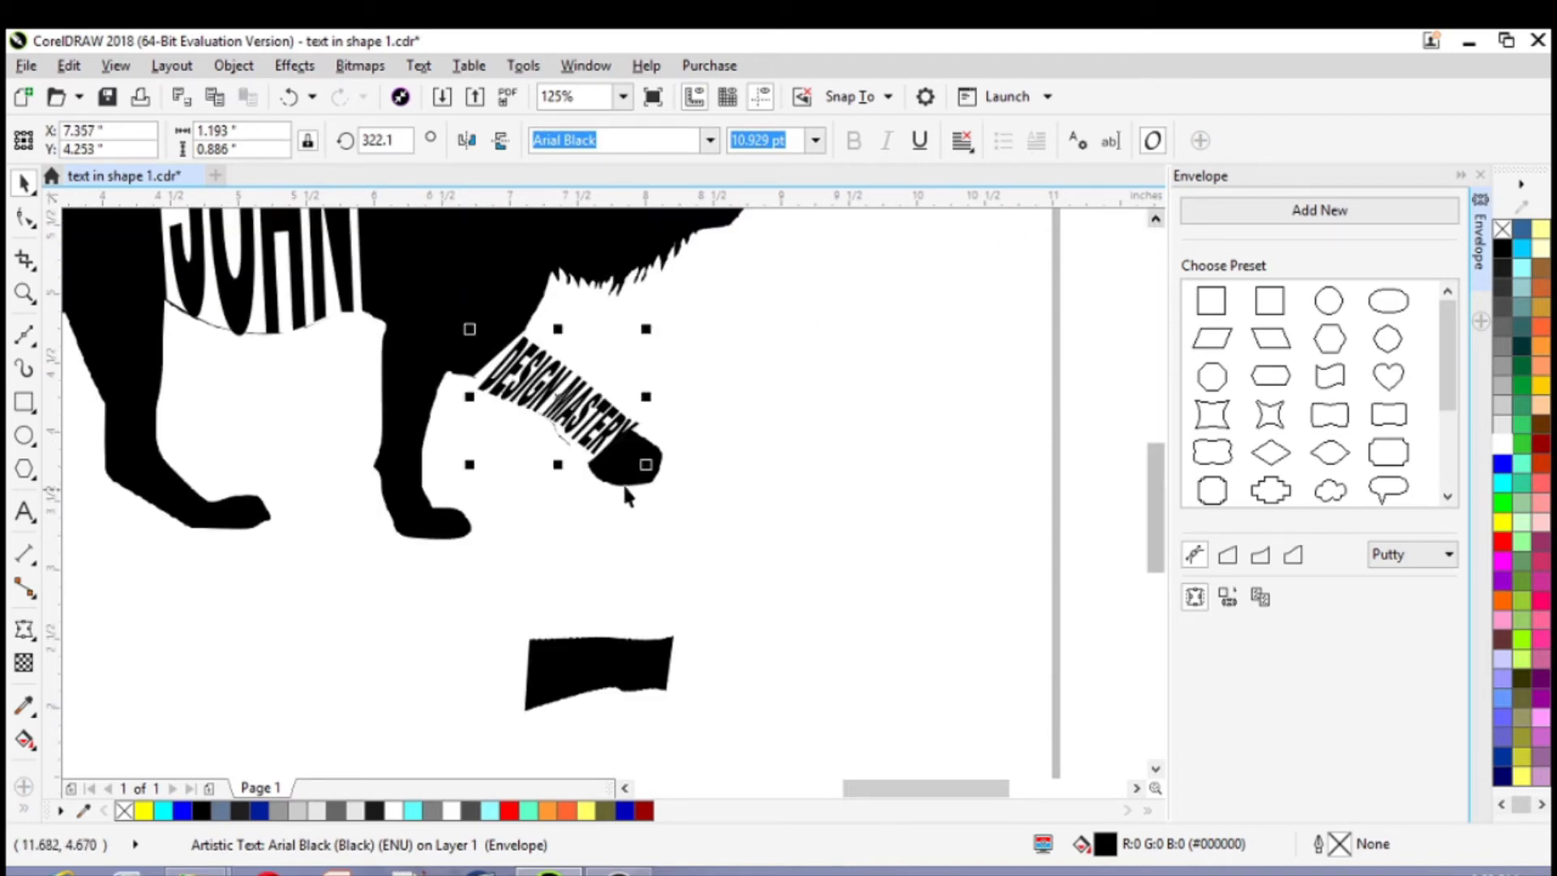
pyautogui.scroll(2, 515, 478)
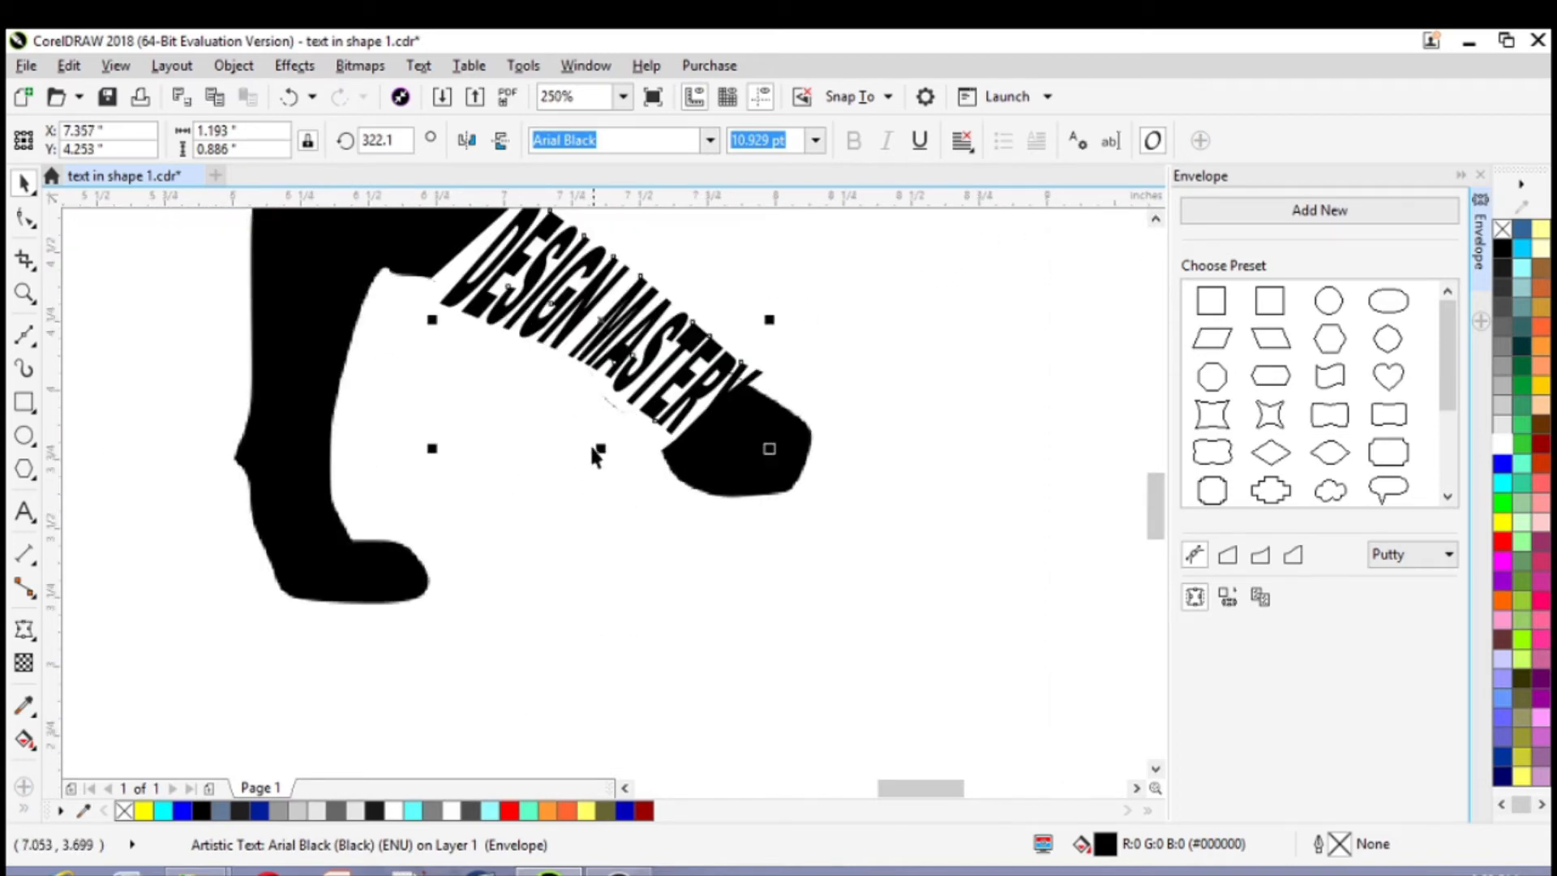
pyautogui.click(1156, 219)
pyautogui.click(1156, 219)
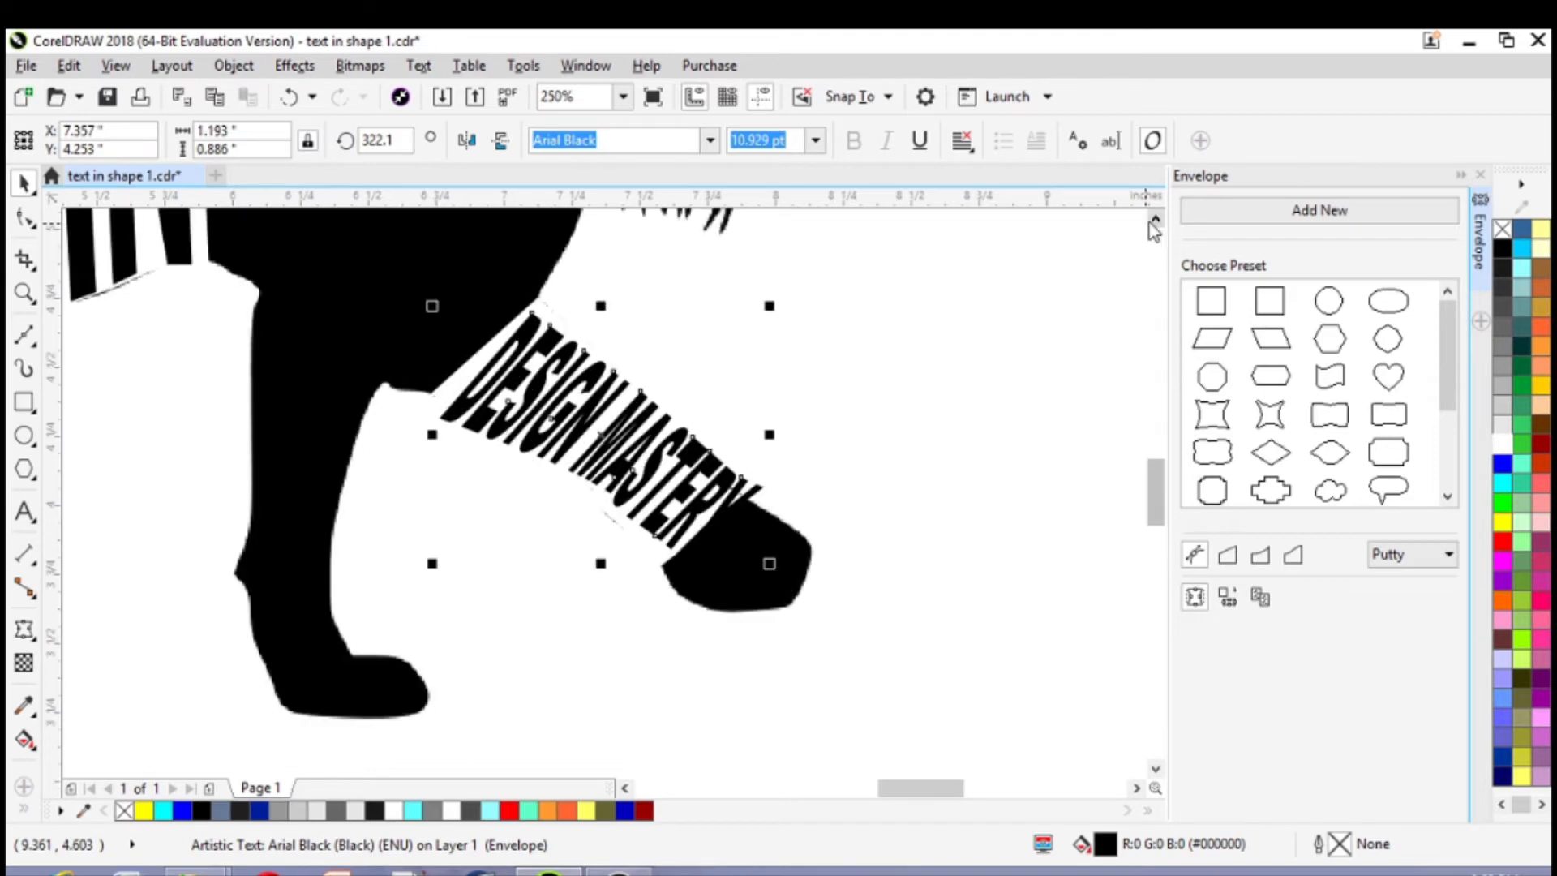
pyautogui.click(607, 456)
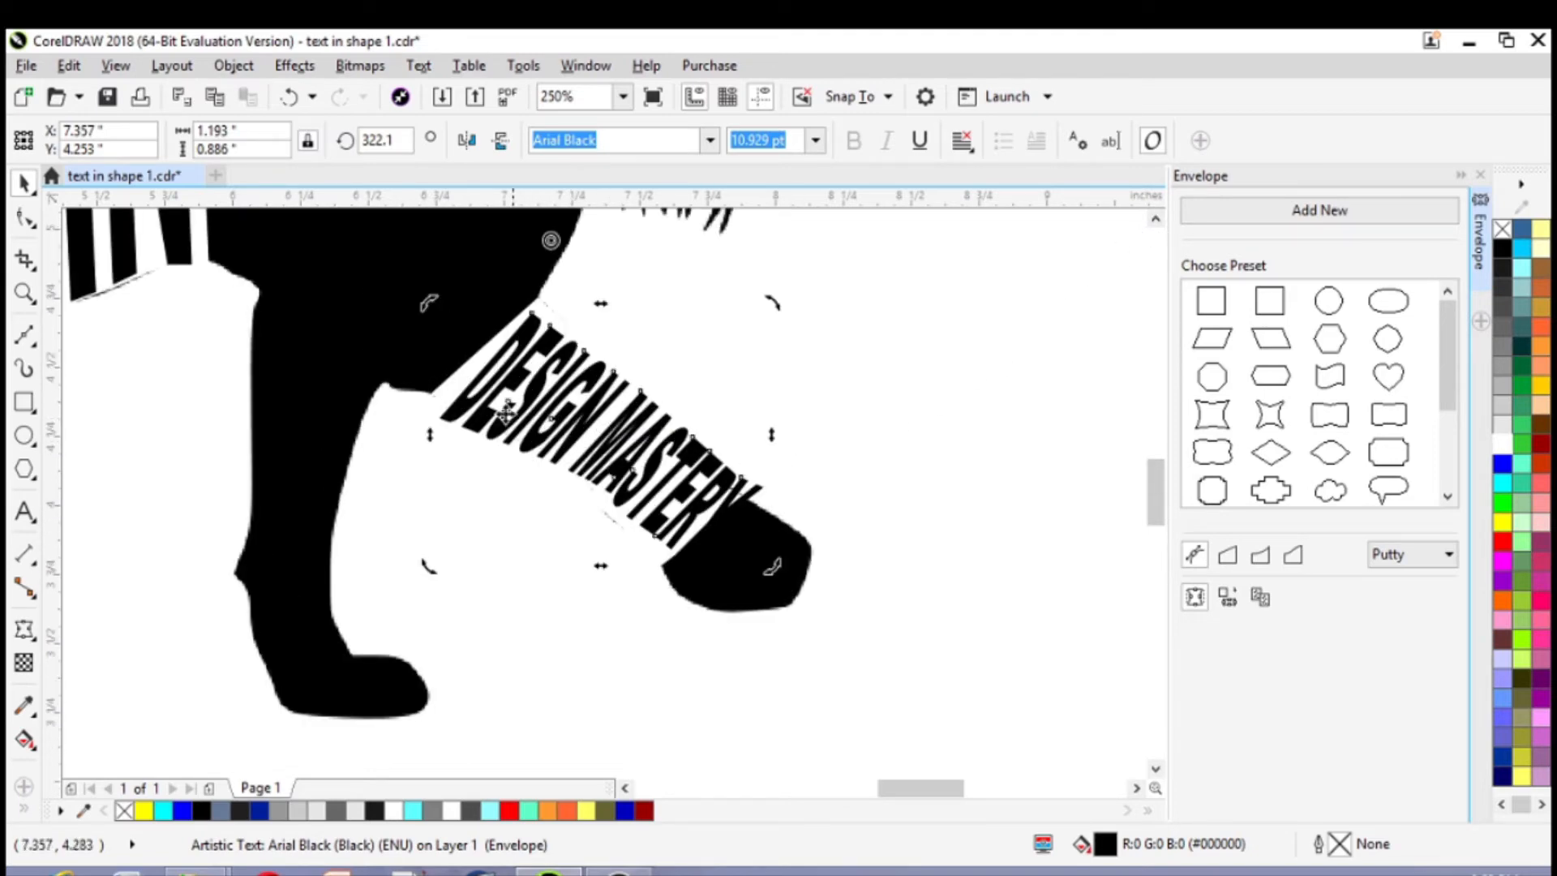
pyautogui.moveTo(427, 567); pyautogui.dragTo(405, 559)
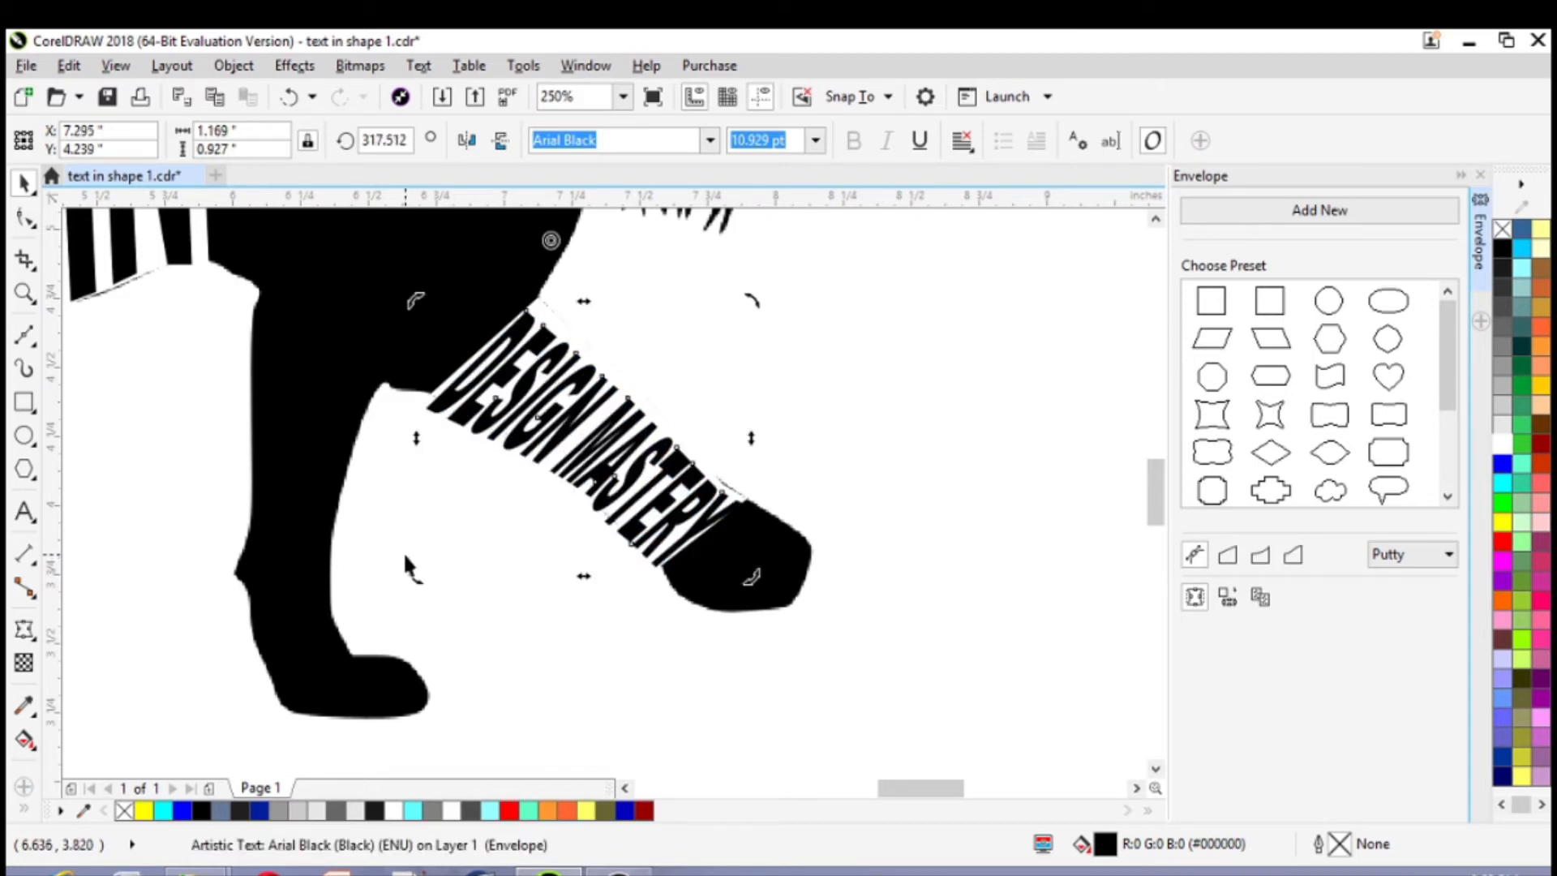
# Nudge the text within the leg gap to X 7.325, Y 4.269 in
pyautogui.press('Right')
pyautogui.press('Right')
pyautogui.press('Right')
pyautogui.press('Right')
pyautogui.press('Right')
pyautogui.press('Right')
pyautogui.press('Right')
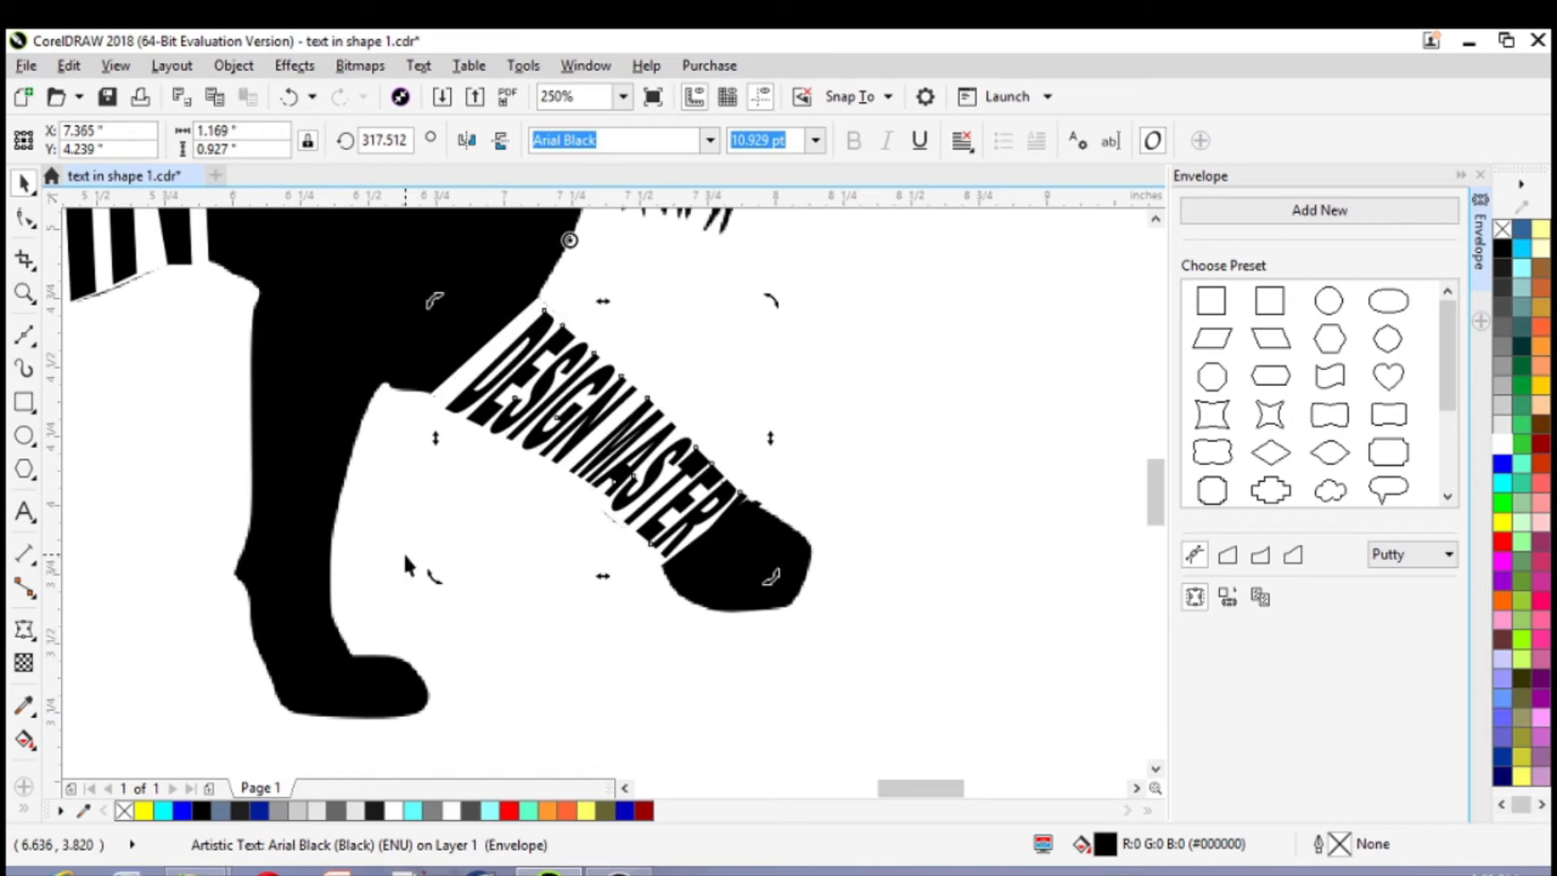
pyautogui.press('Up')
pyautogui.press('Up')
pyautogui.press('Up')
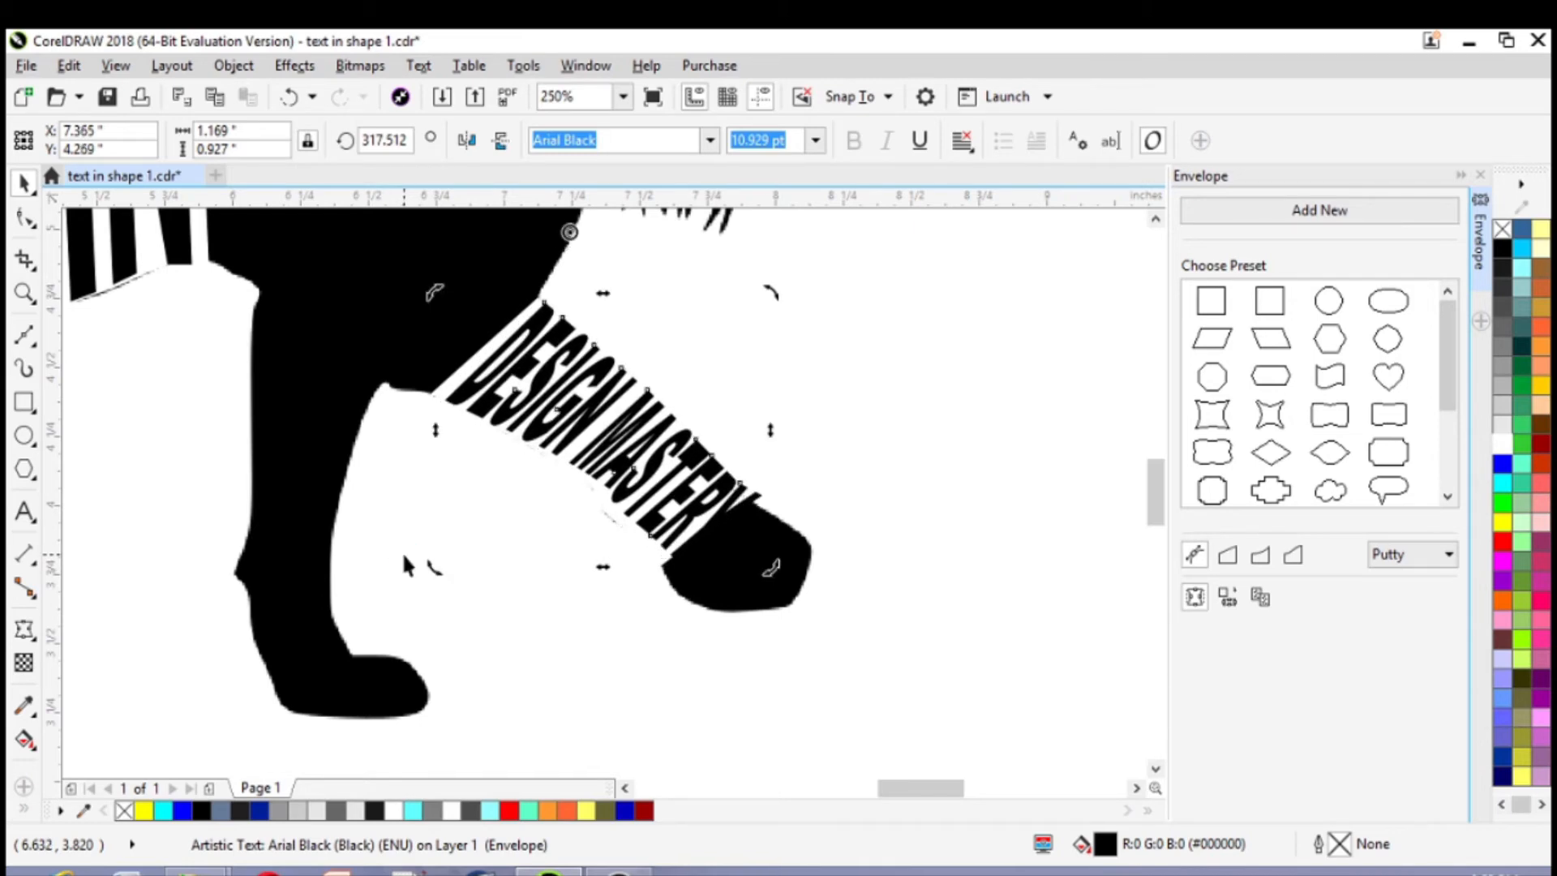
pyautogui.press('Left')
pyautogui.press('Left')
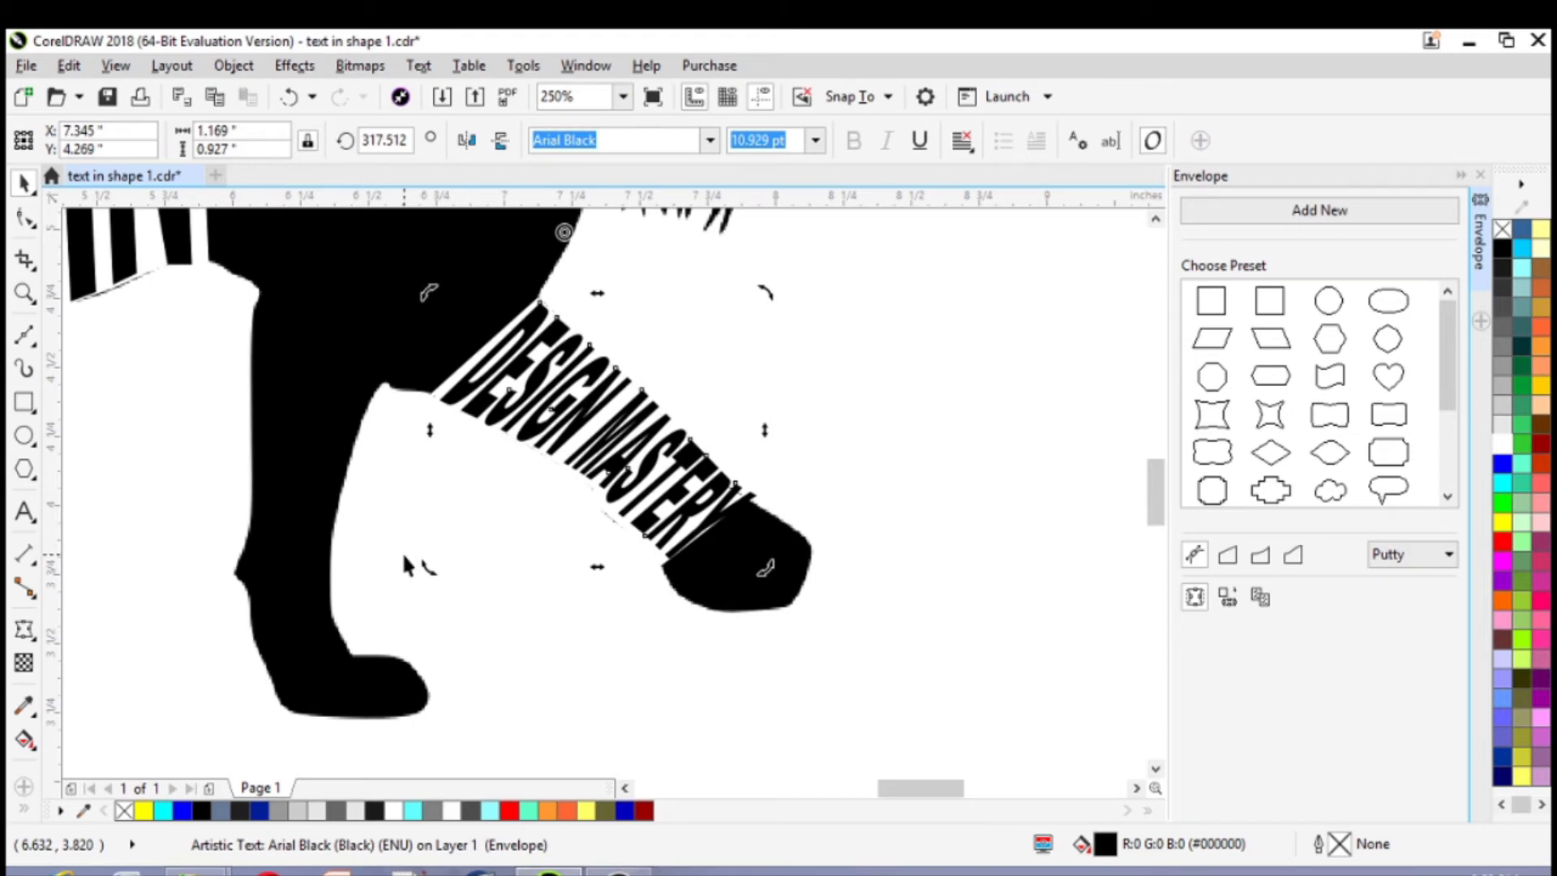
pyautogui.press('Left')
pyautogui.press('Left')
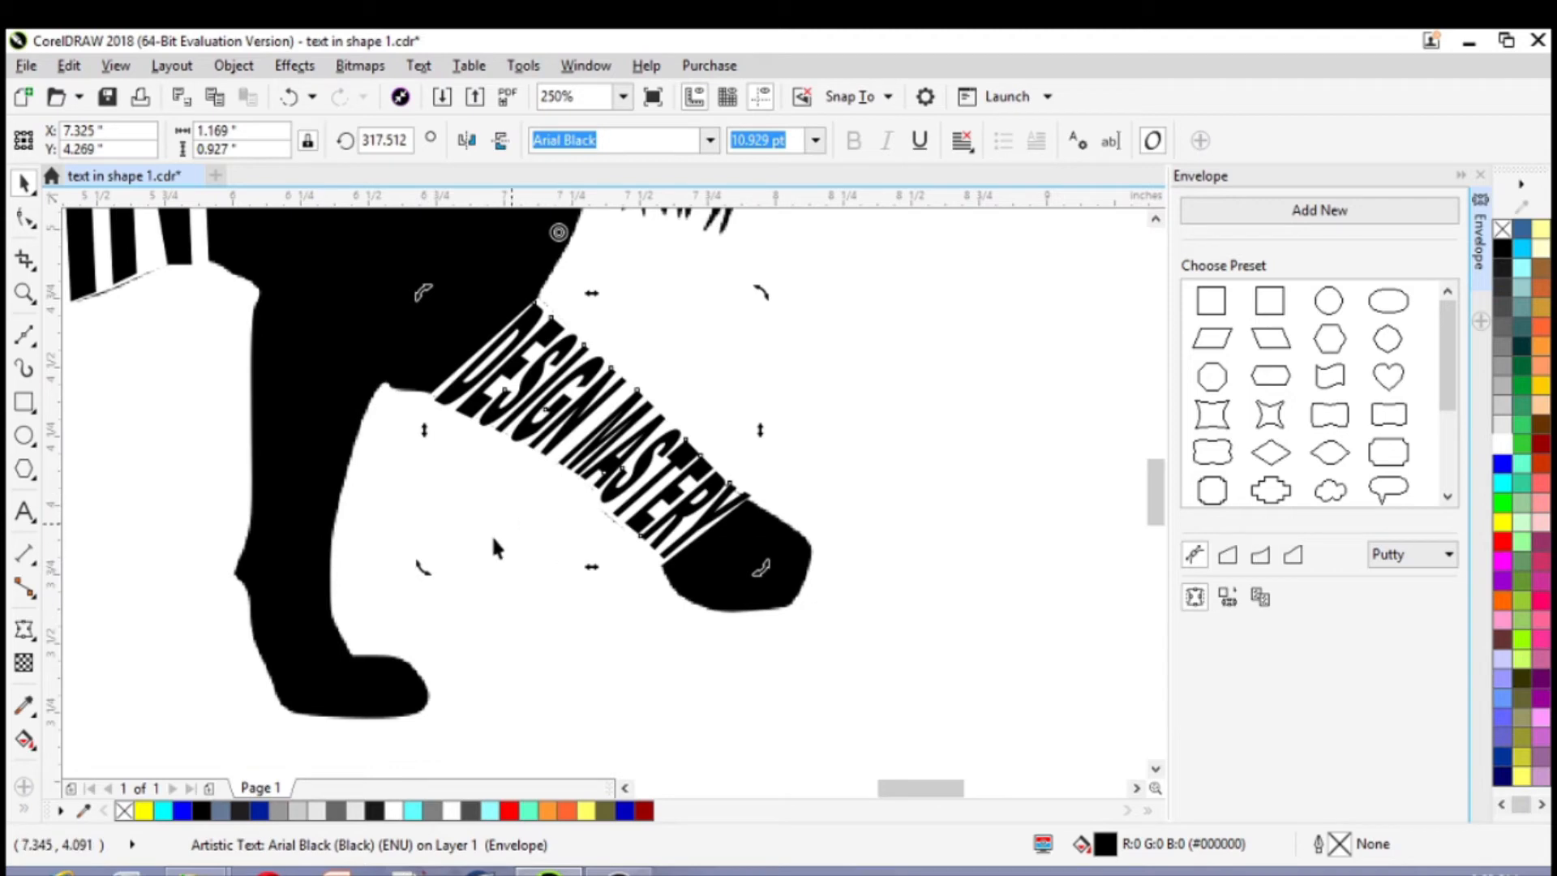
# Fine-tune the leg text's rotation to about 315° and its position to about X 7.32, Y 4.27 in
pyautogui.moveTo(421, 573); pyautogui.dragTo(415, 569)
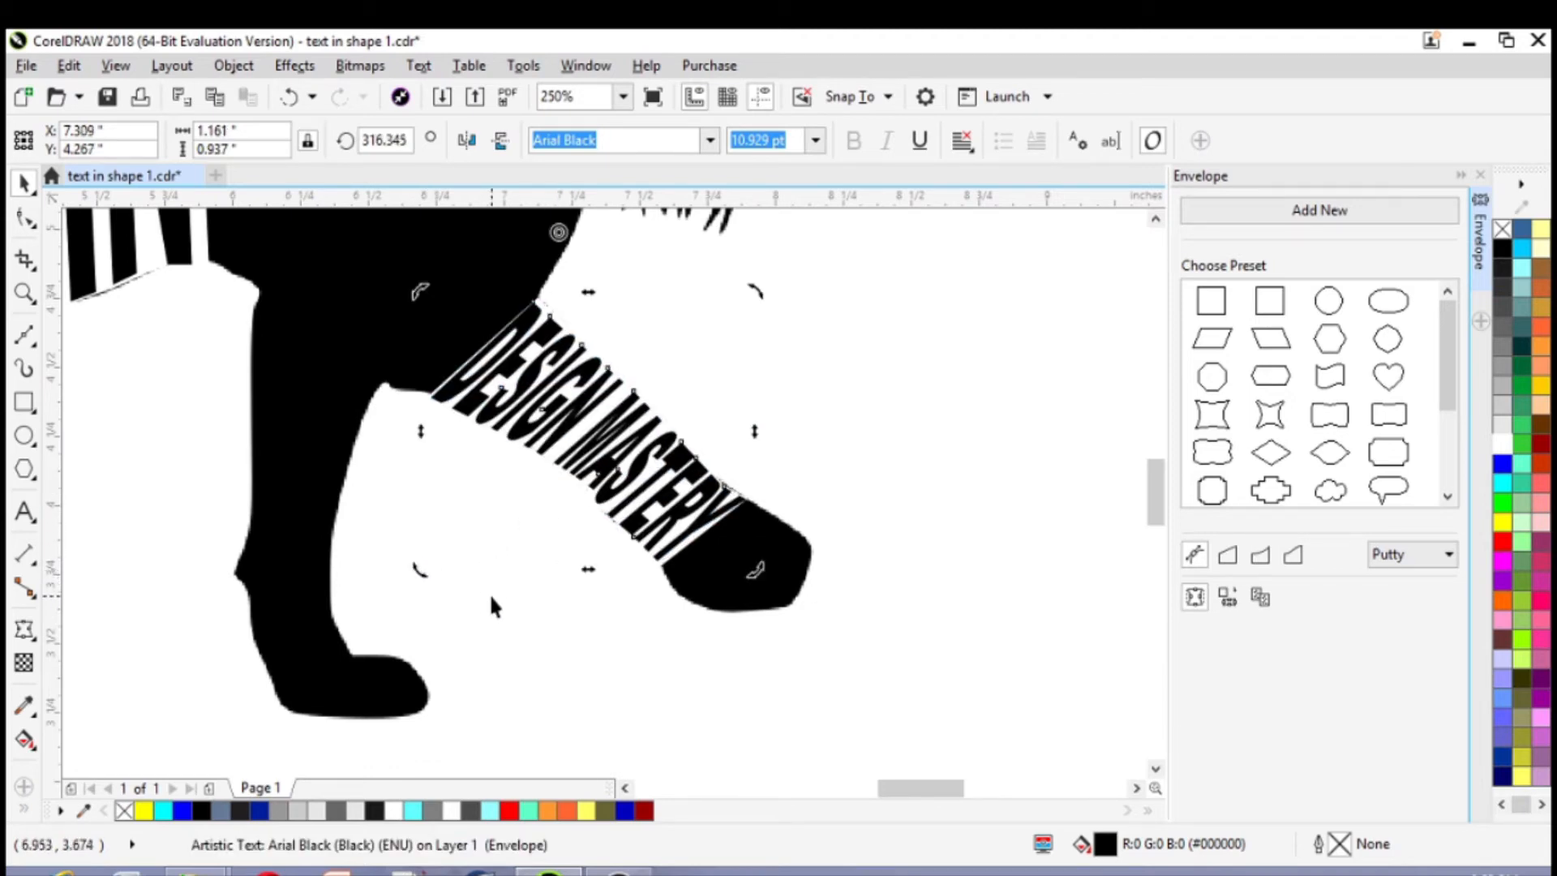
pyautogui.press('Right')
pyautogui.press('Down')
pyautogui.press('Right')
pyautogui.press('Right')
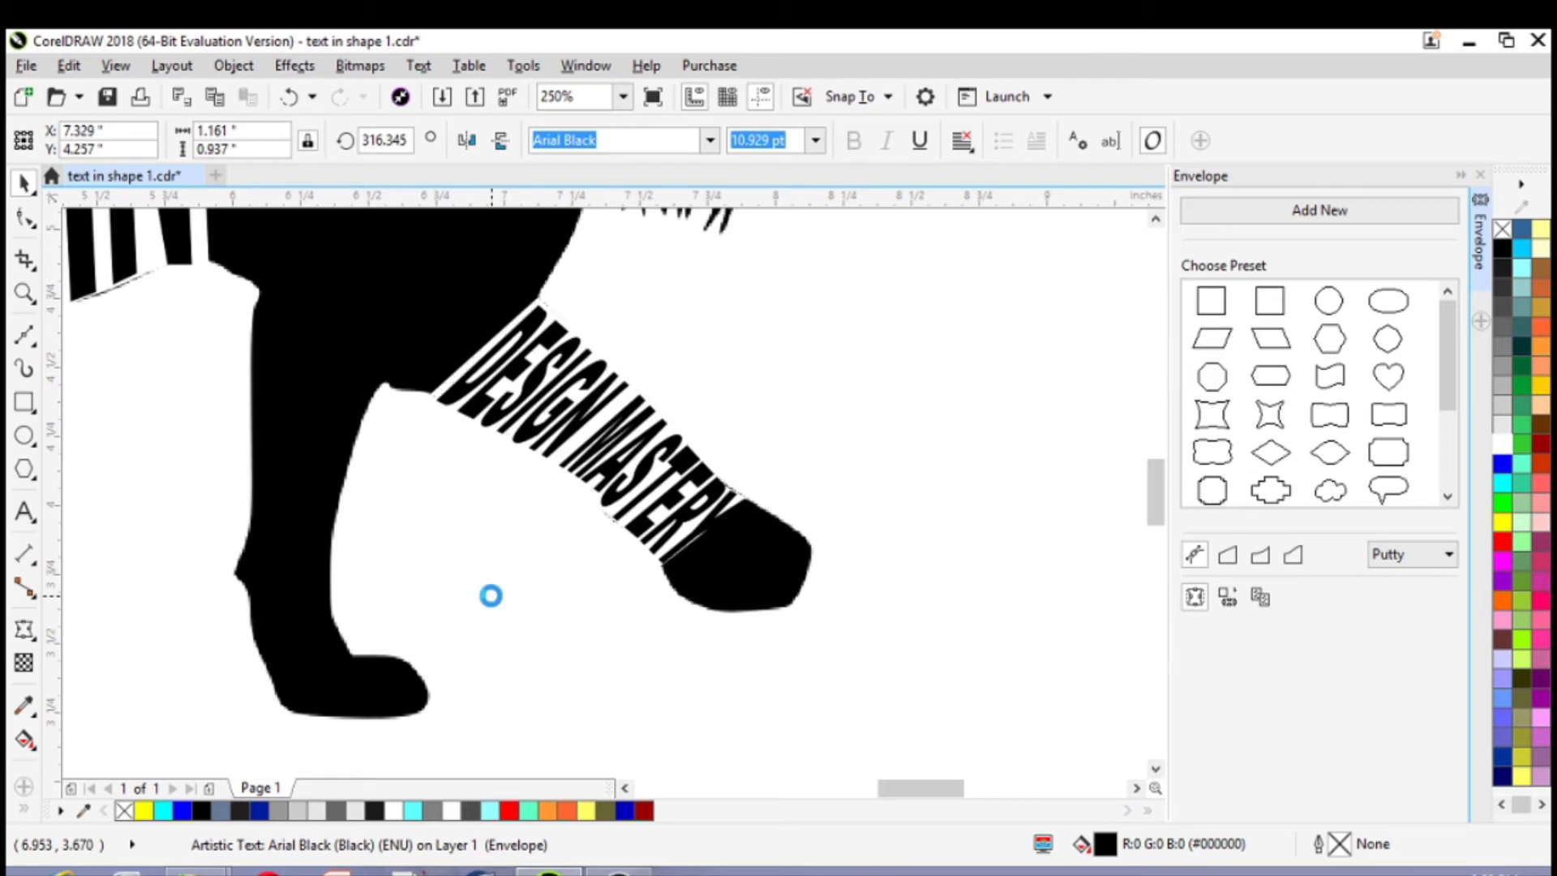
pyautogui.press('Up')
pyautogui.press('Up')
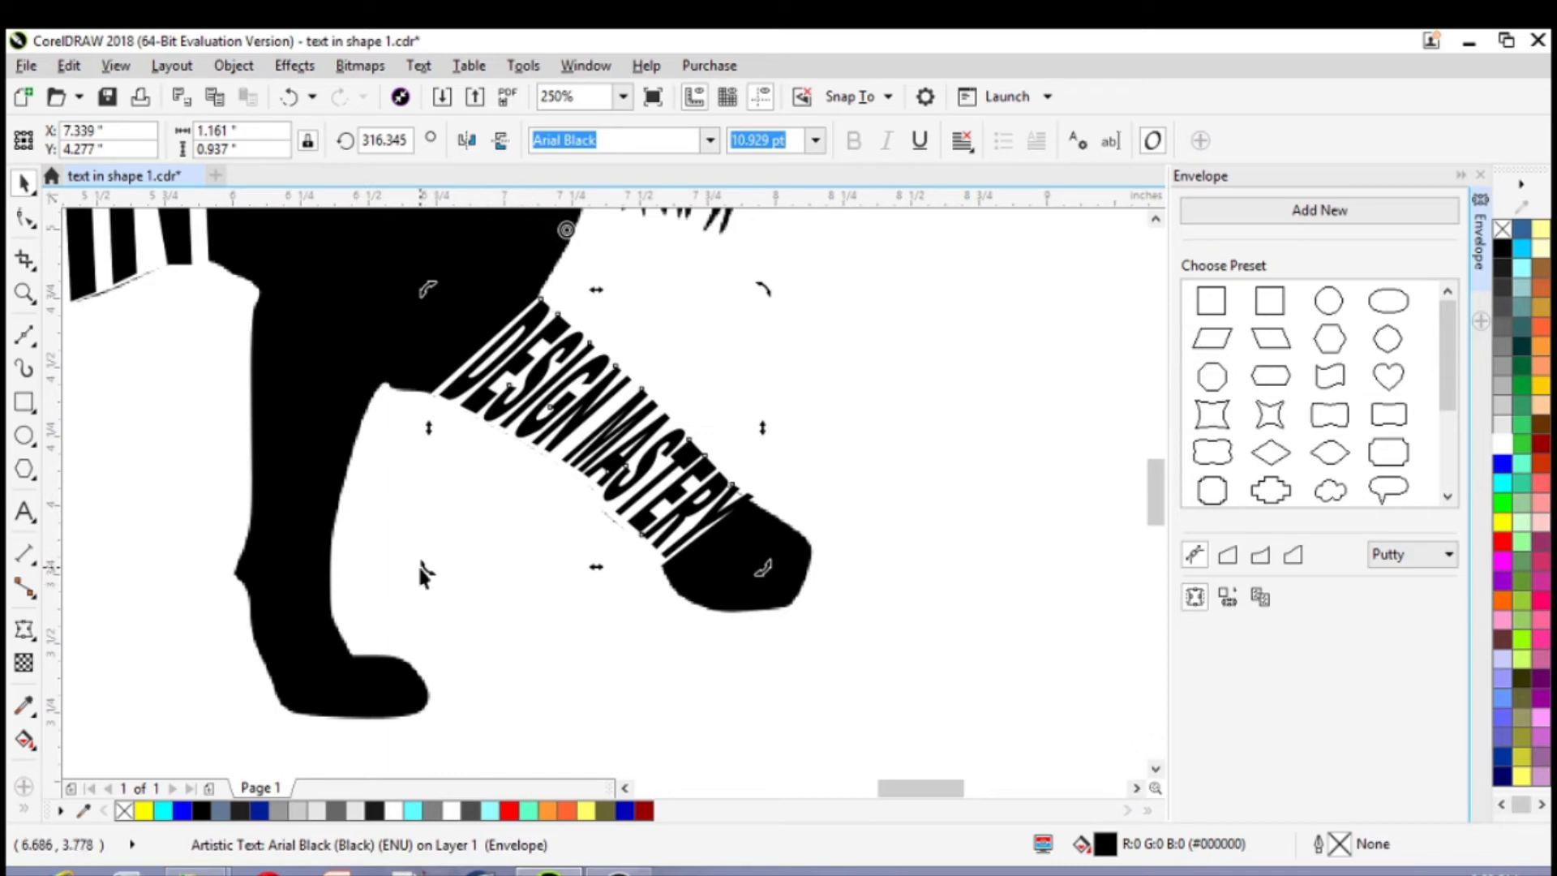
pyautogui.moveTo(425, 567); pyautogui.dragTo(419, 572)
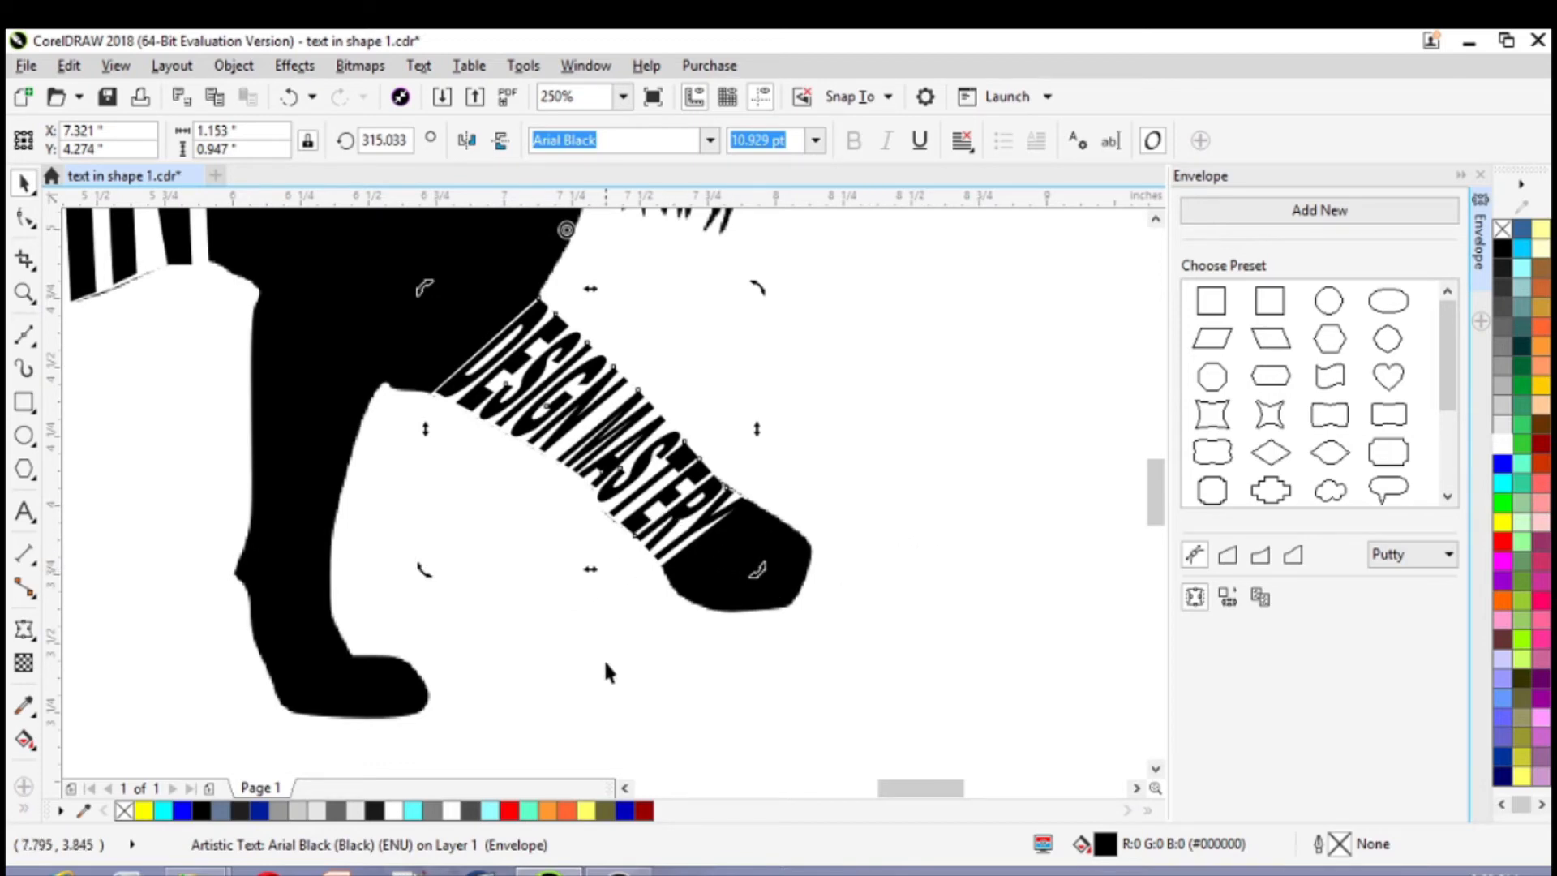
# Scale the leg text down to about 1.095 in wide, recentre it in the gap at about X 7.33, Y 4.27 in, and deselect it
pyautogui.click(658, 496)
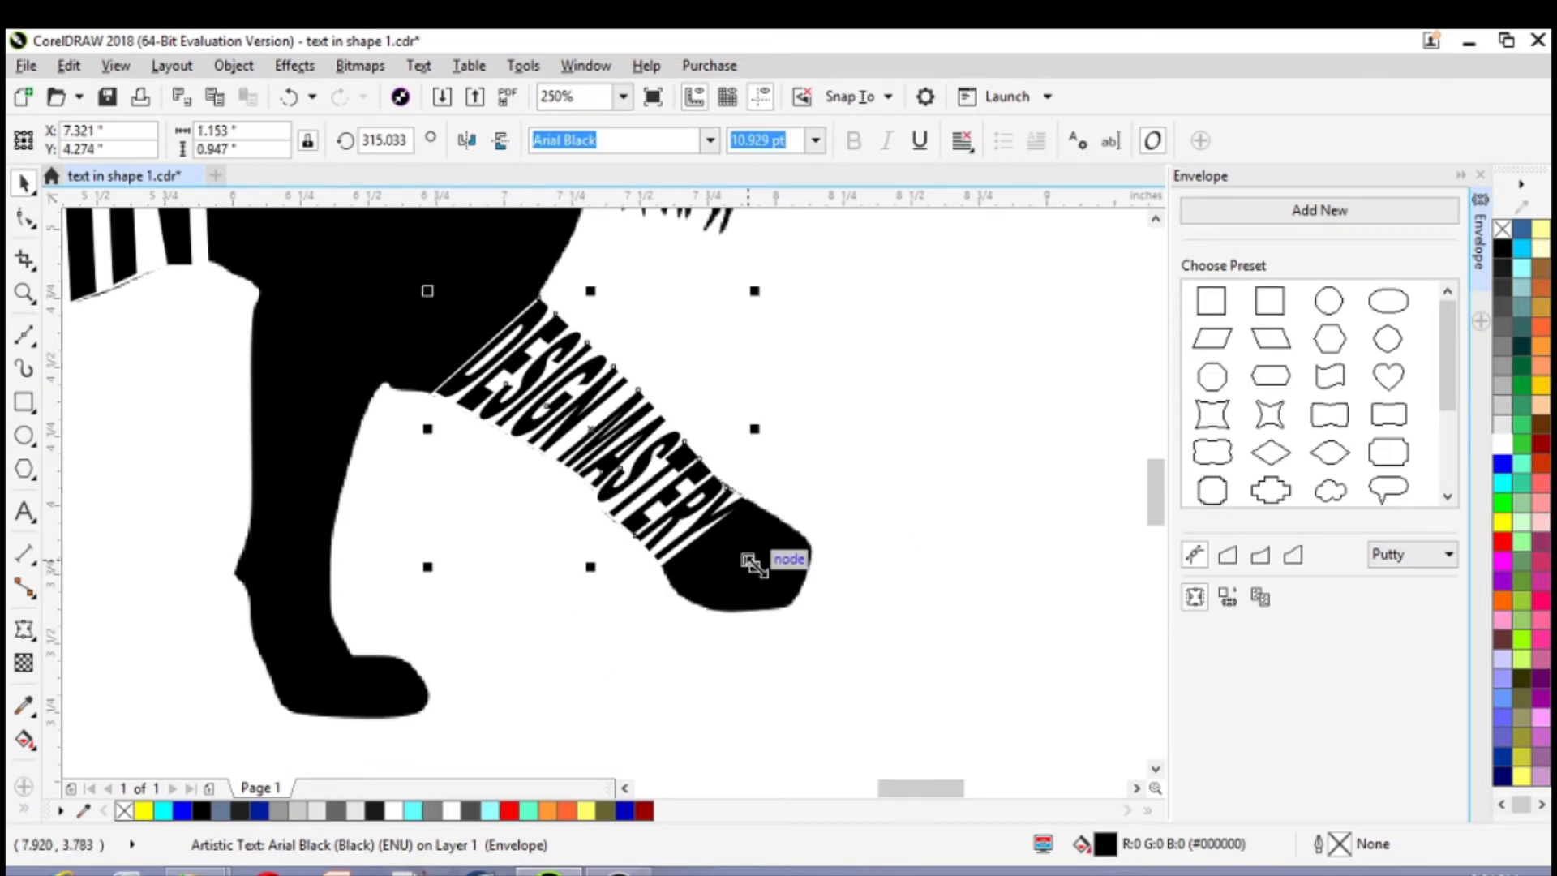
pyautogui.moveTo(752, 565); pyautogui.dragTo(738, 554)
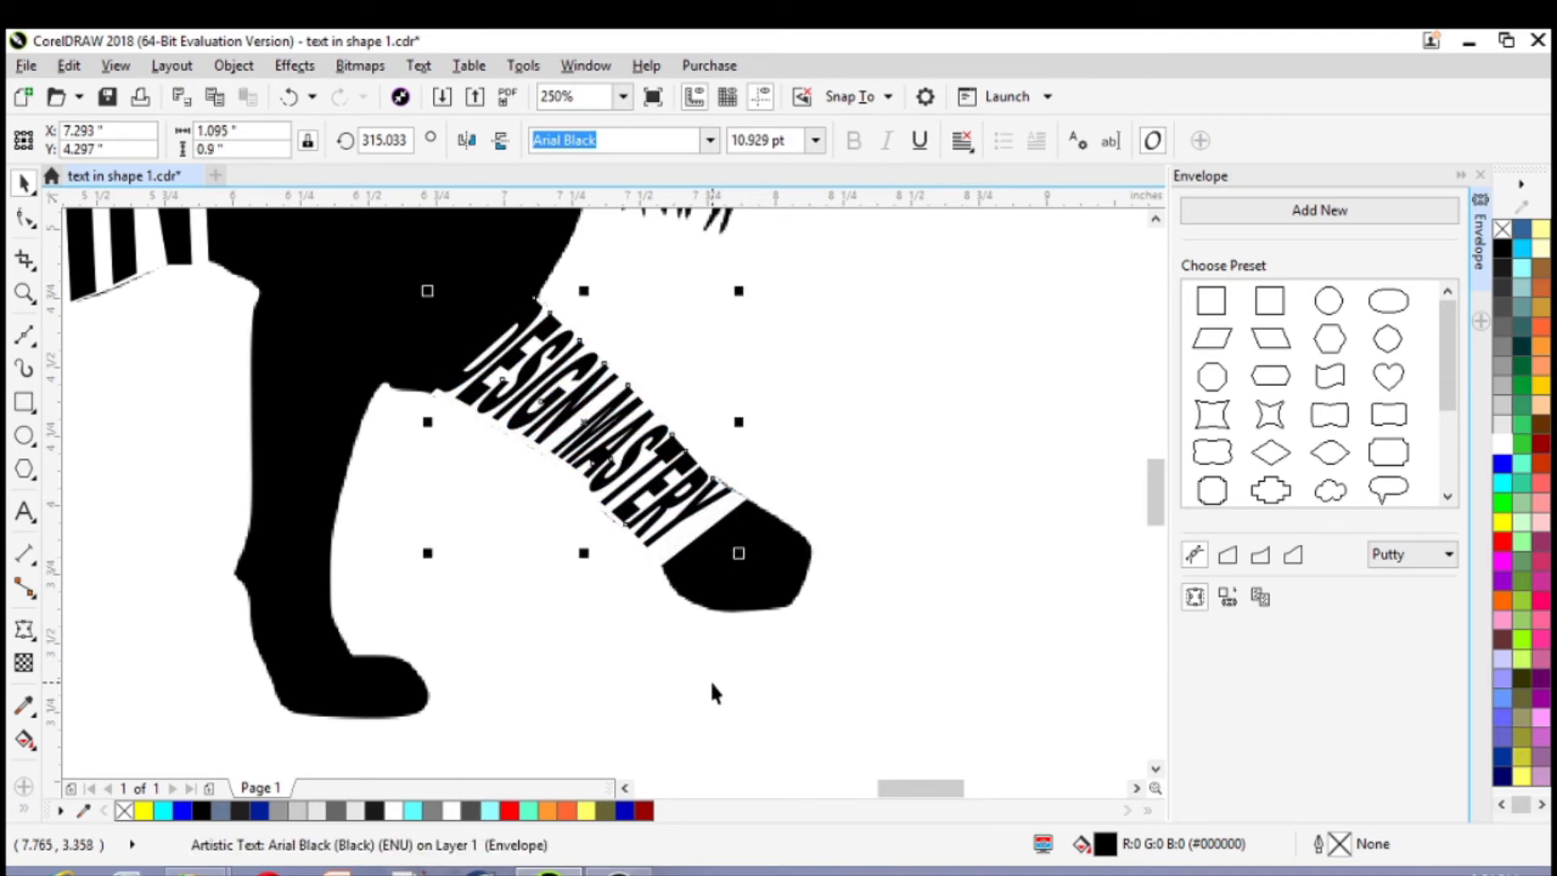
pyautogui.moveTo(585, 422); pyautogui.dragTo(598, 439)
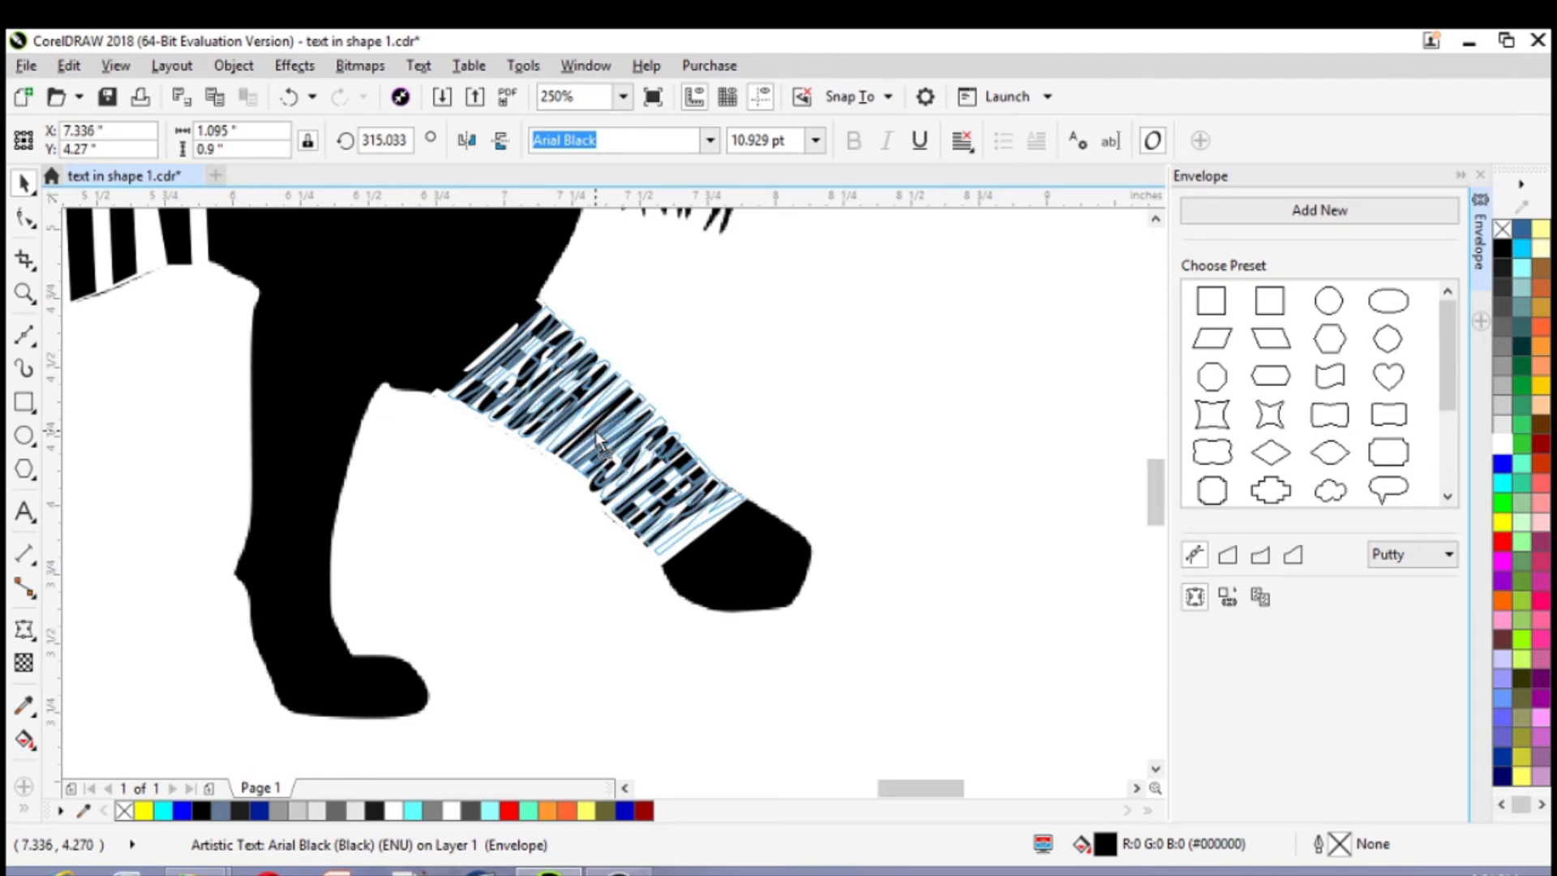
pyautogui.moveTo(597, 439); pyautogui.dragTo(594, 430)
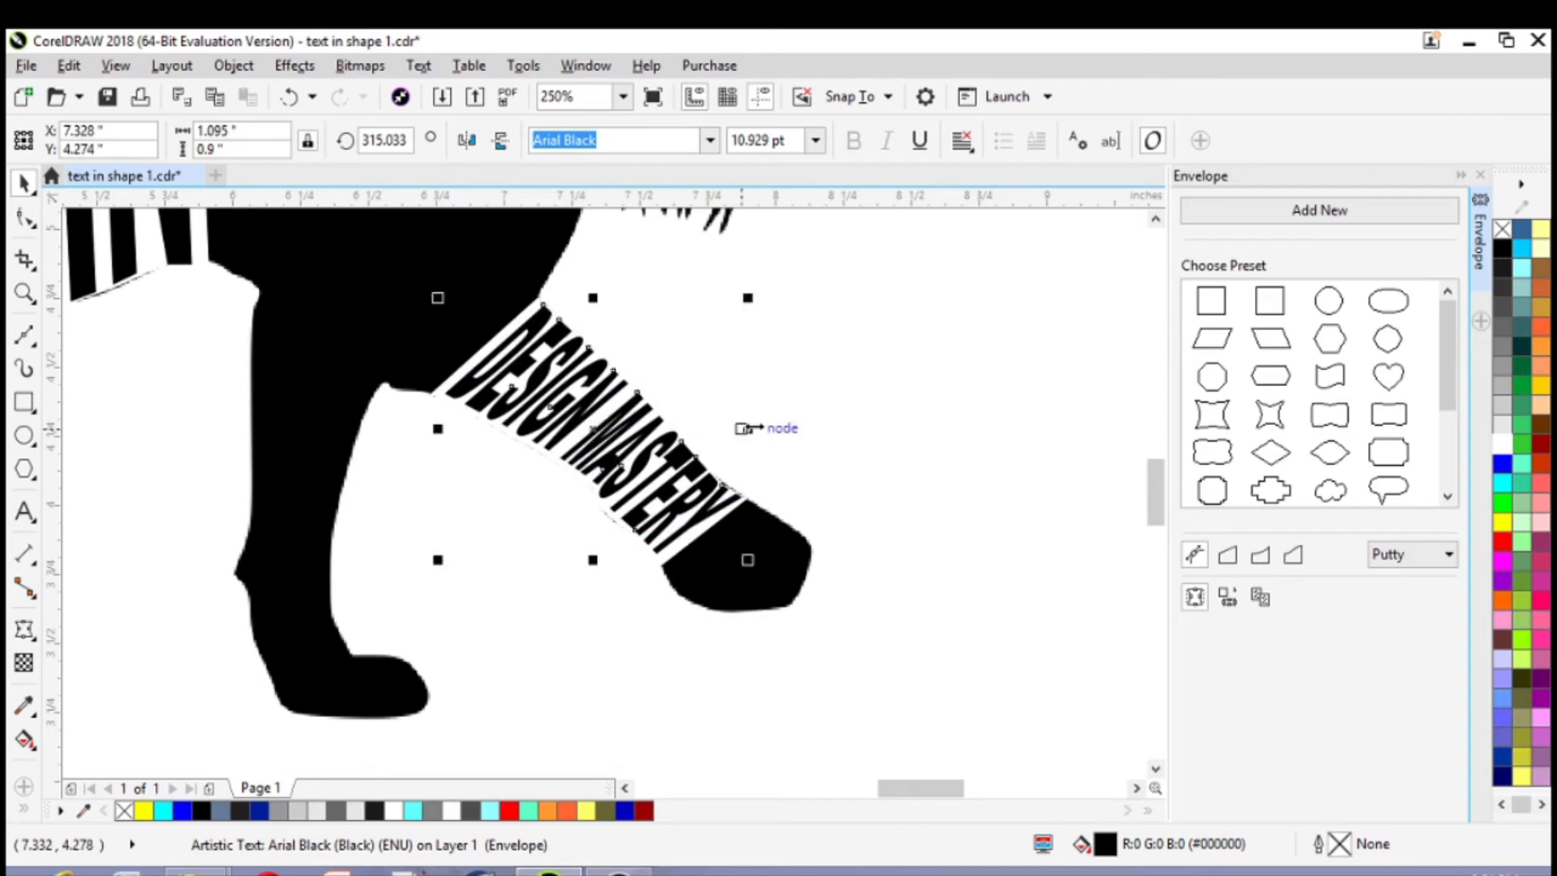
pyautogui.click(851, 442)
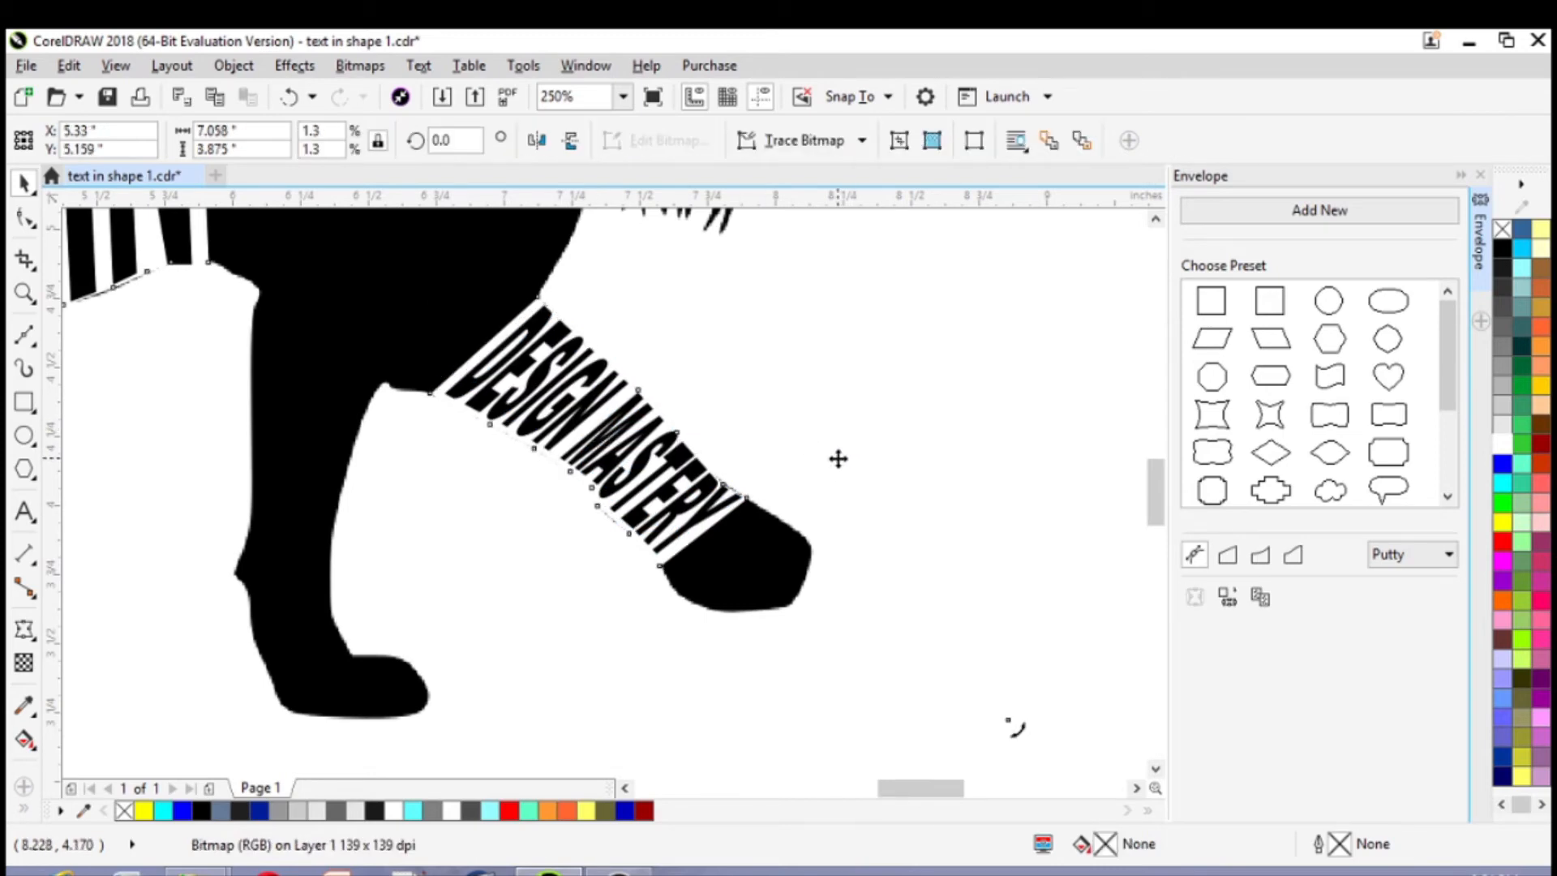
pyautogui.scroll(-4, 849, 581)
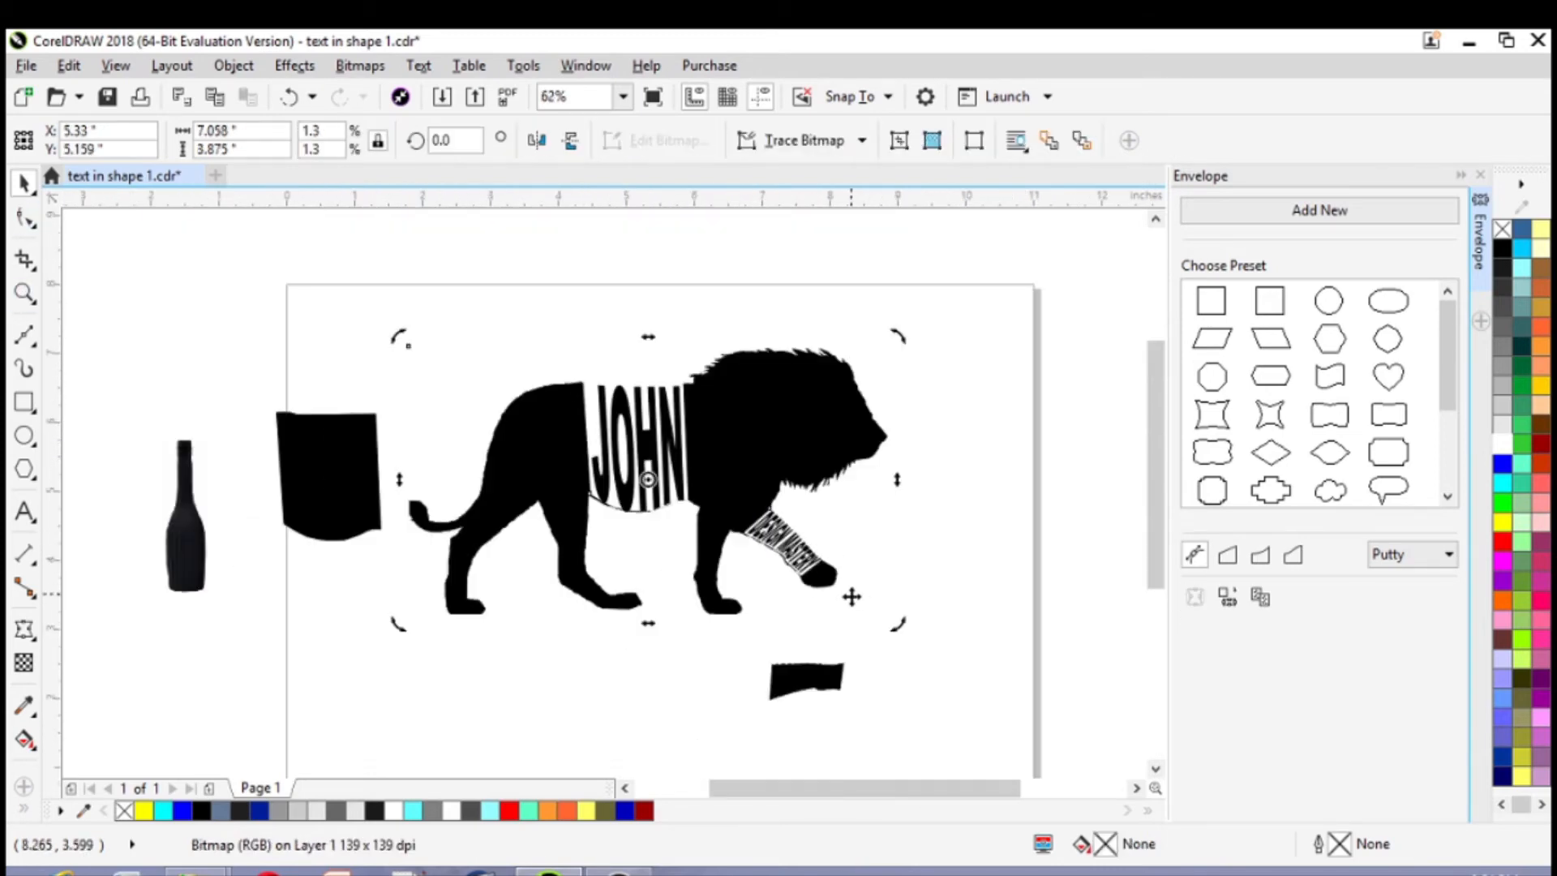
pyautogui.click(954, 719)
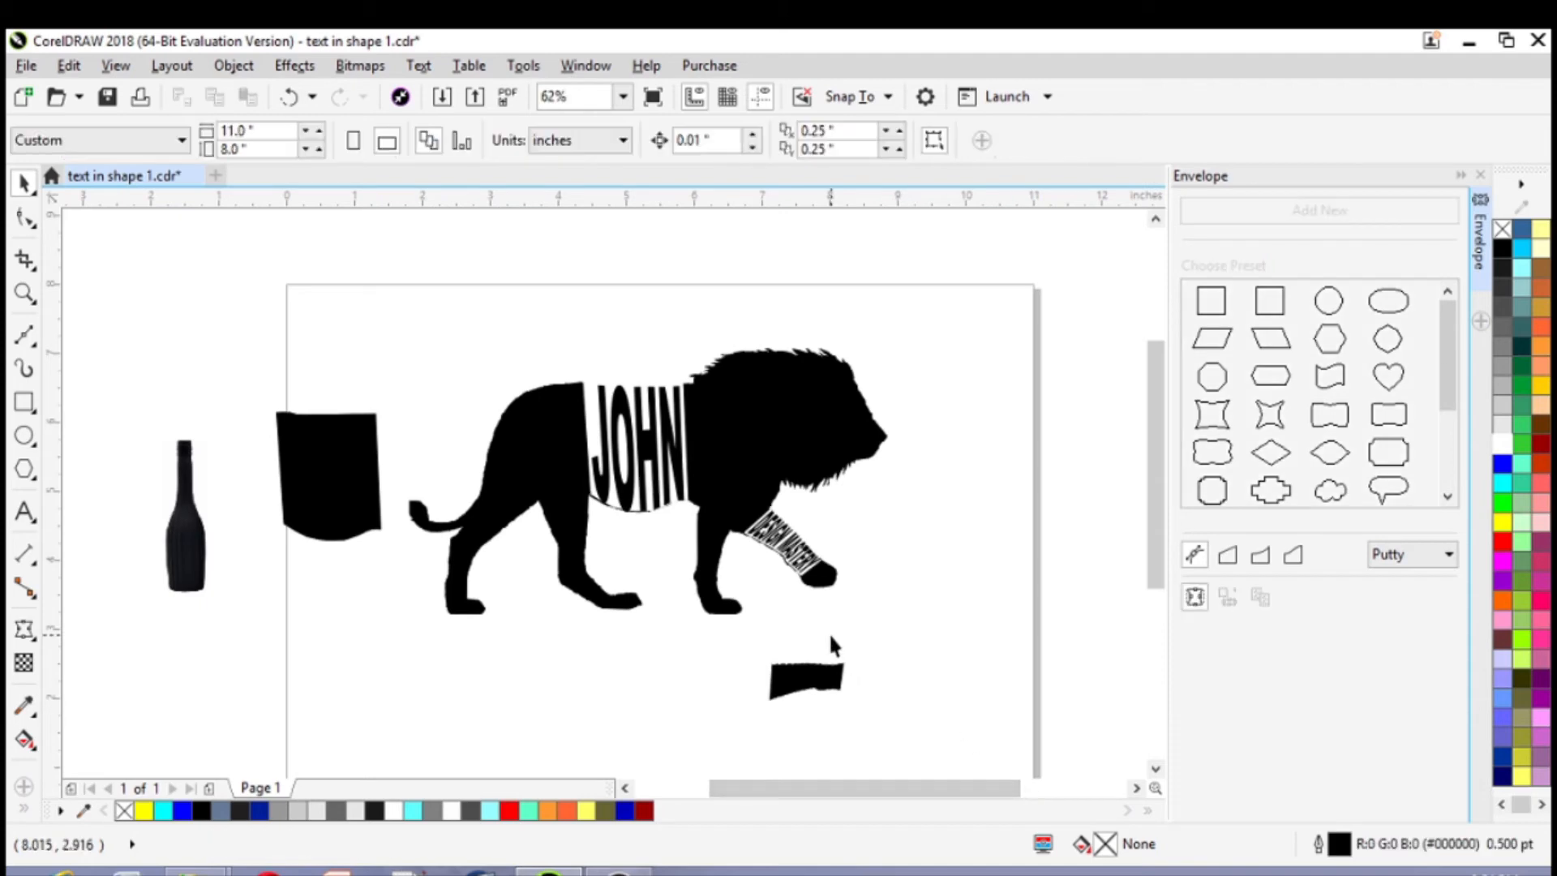
# Nudge the name text on the lion's body up to Y 5.66 in and deselect it
pyautogui.scroll(2, 828, 631)
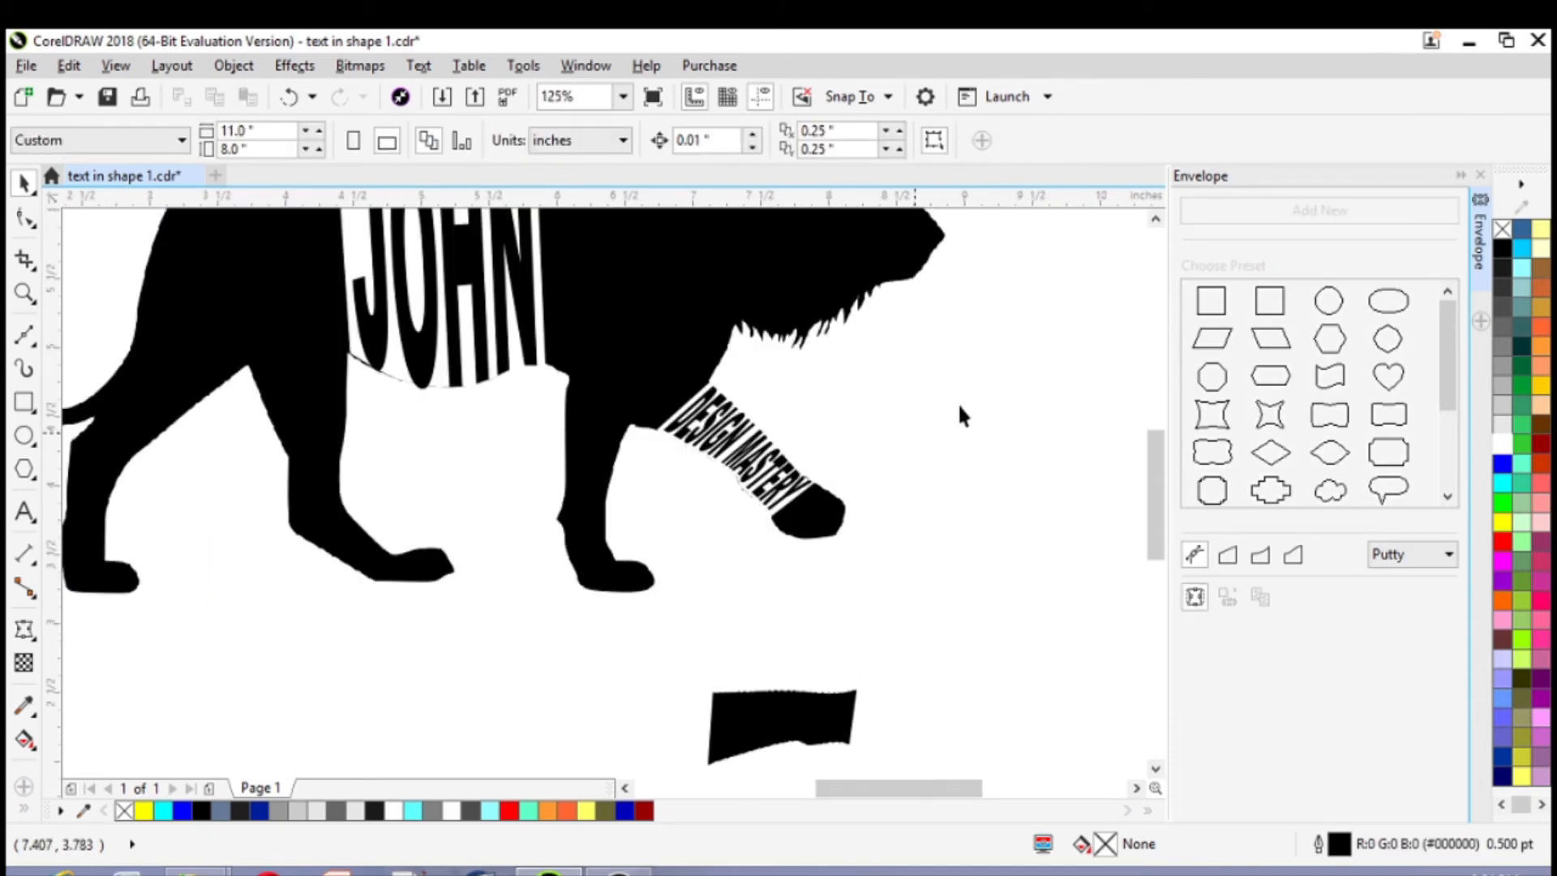
pyautogui.click(1156, 219)
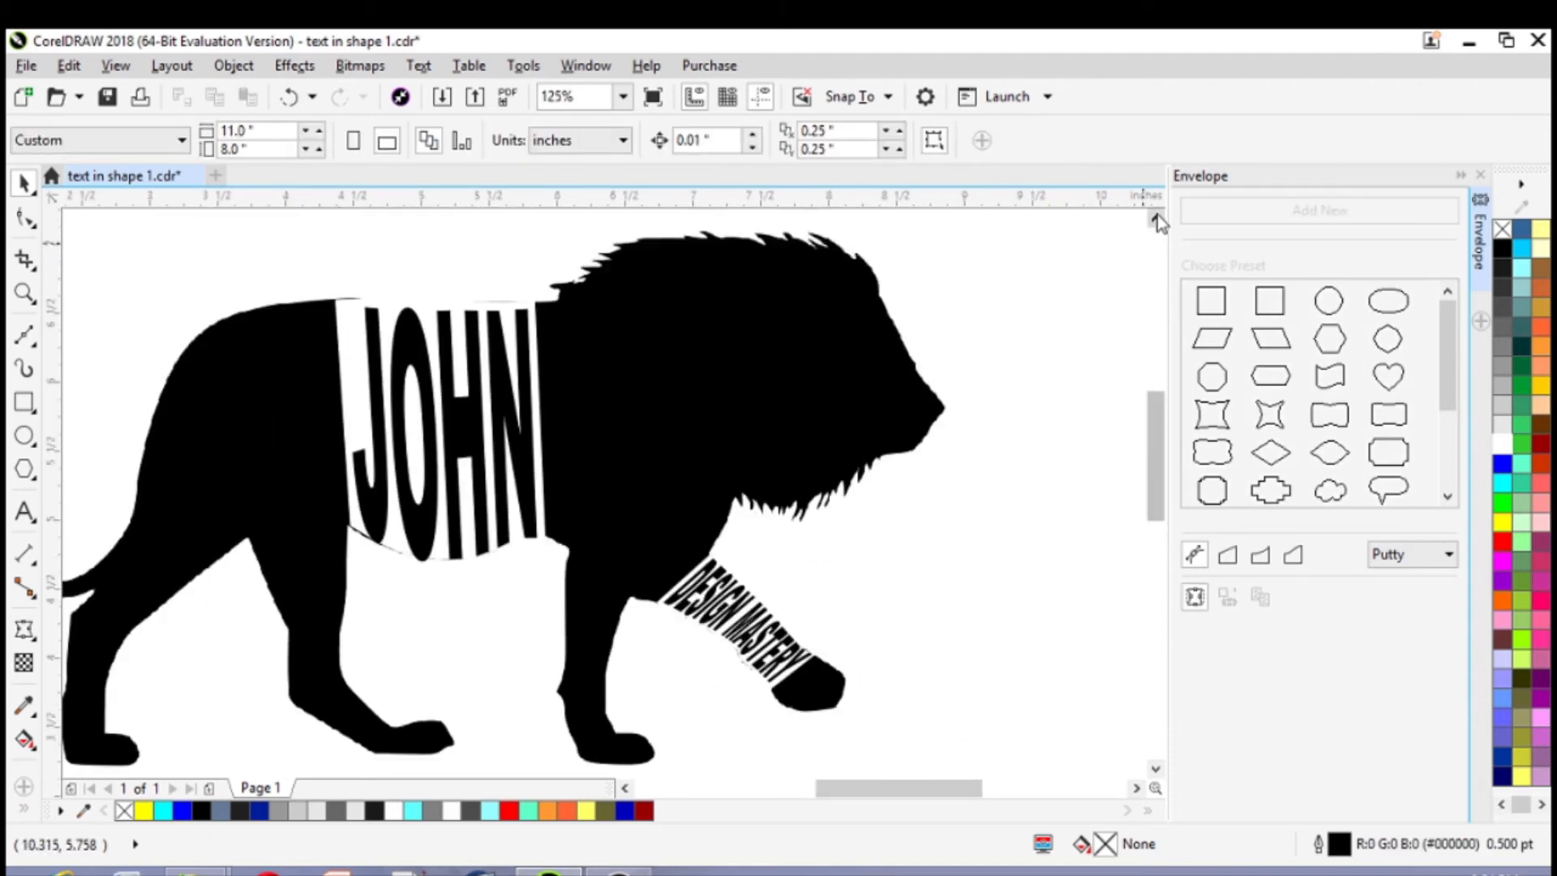
pyautogui.click(1157, 215)
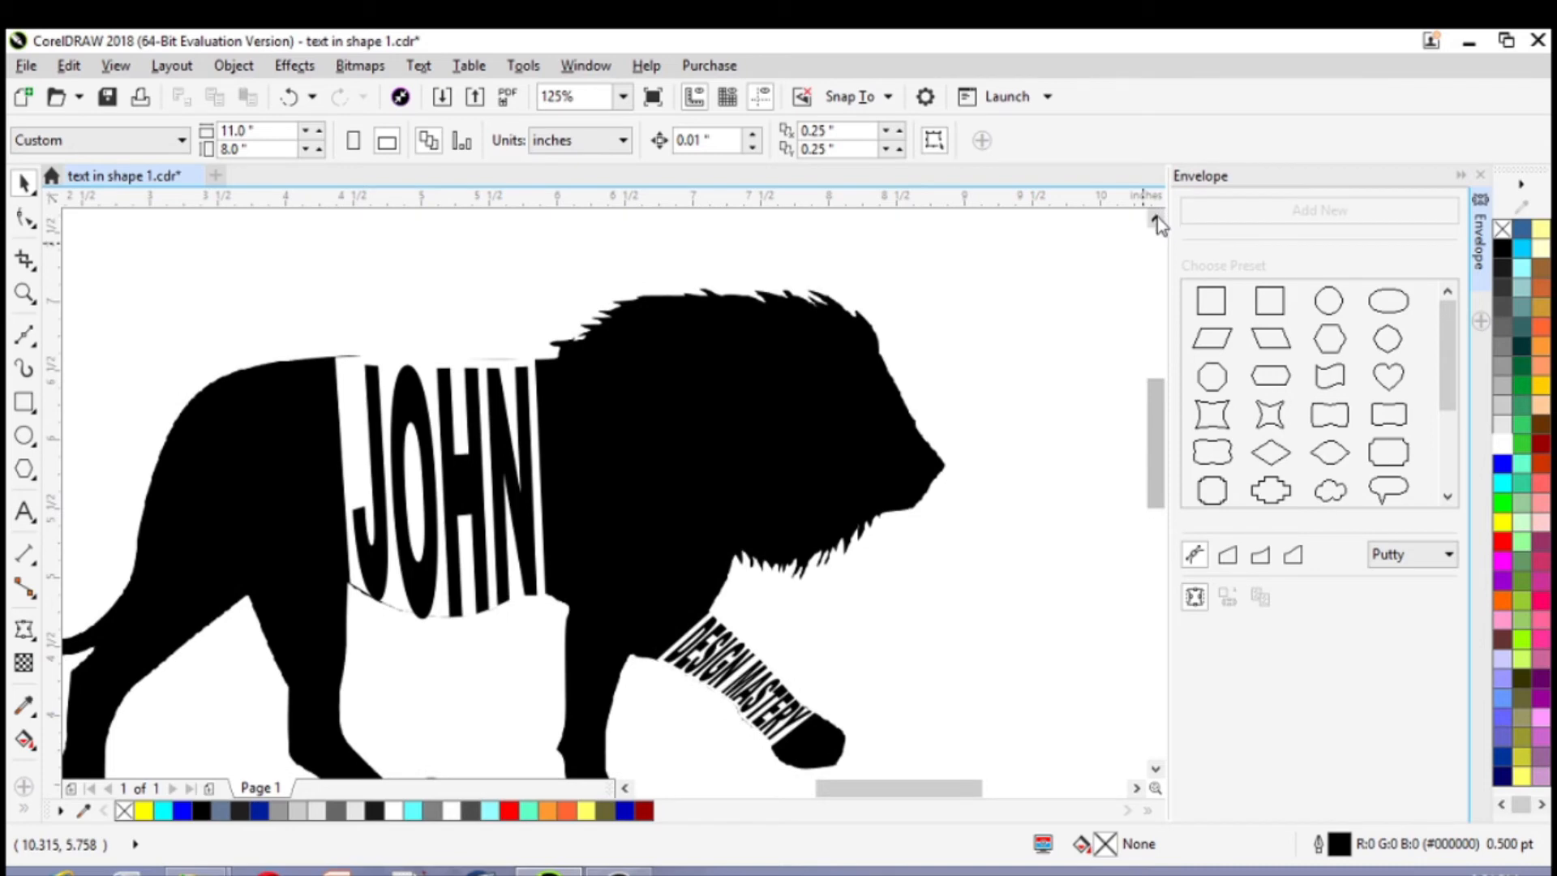
pyautogui.click(484, 551)
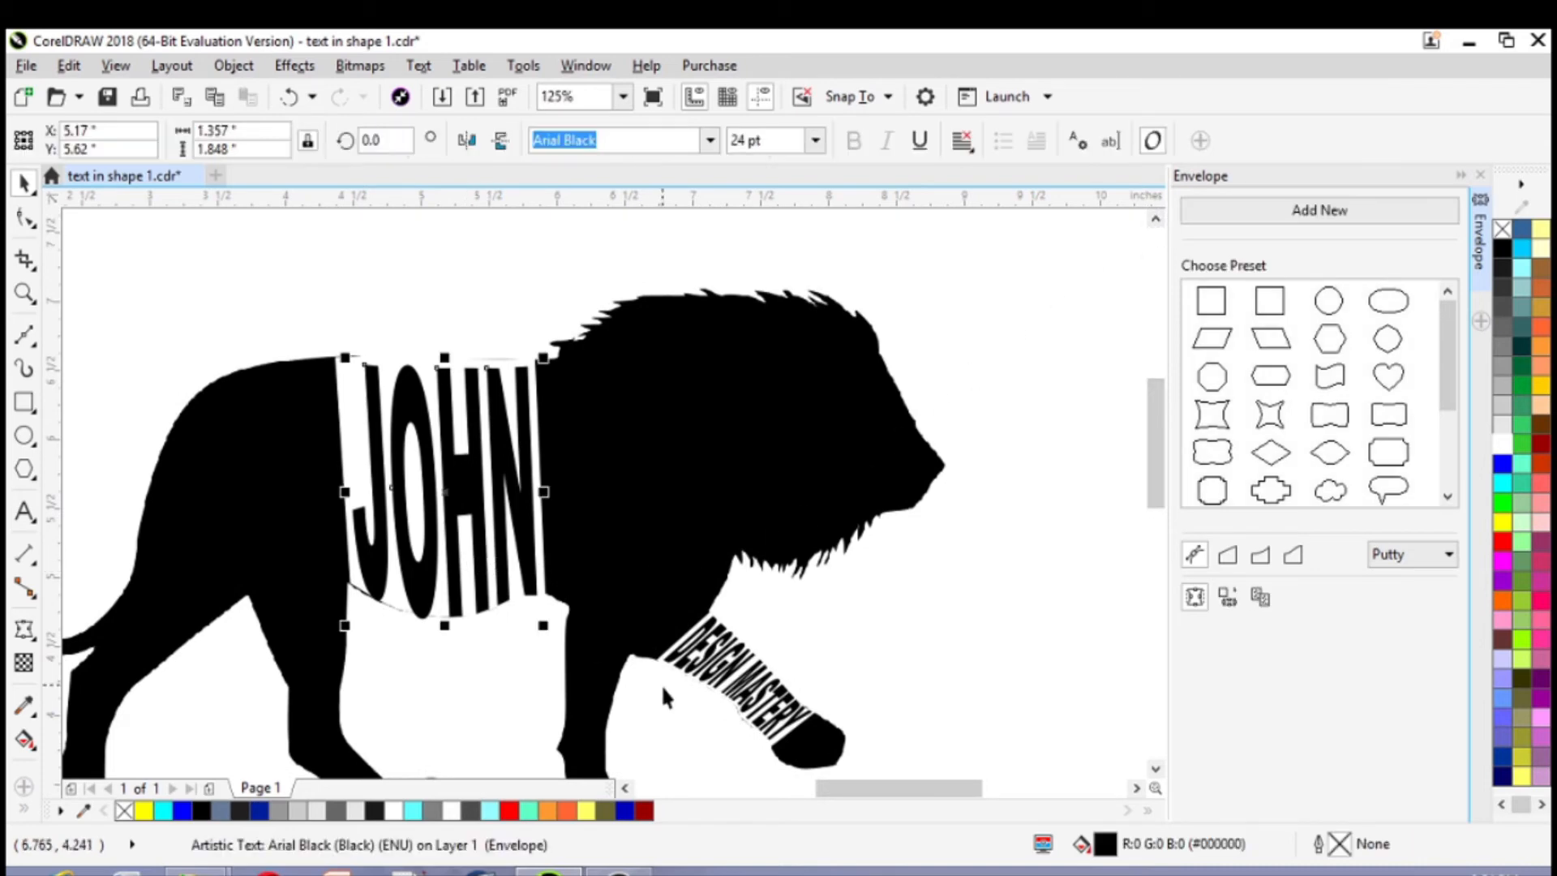
pyautogui.press('Up')
pyautogui.press('Up')
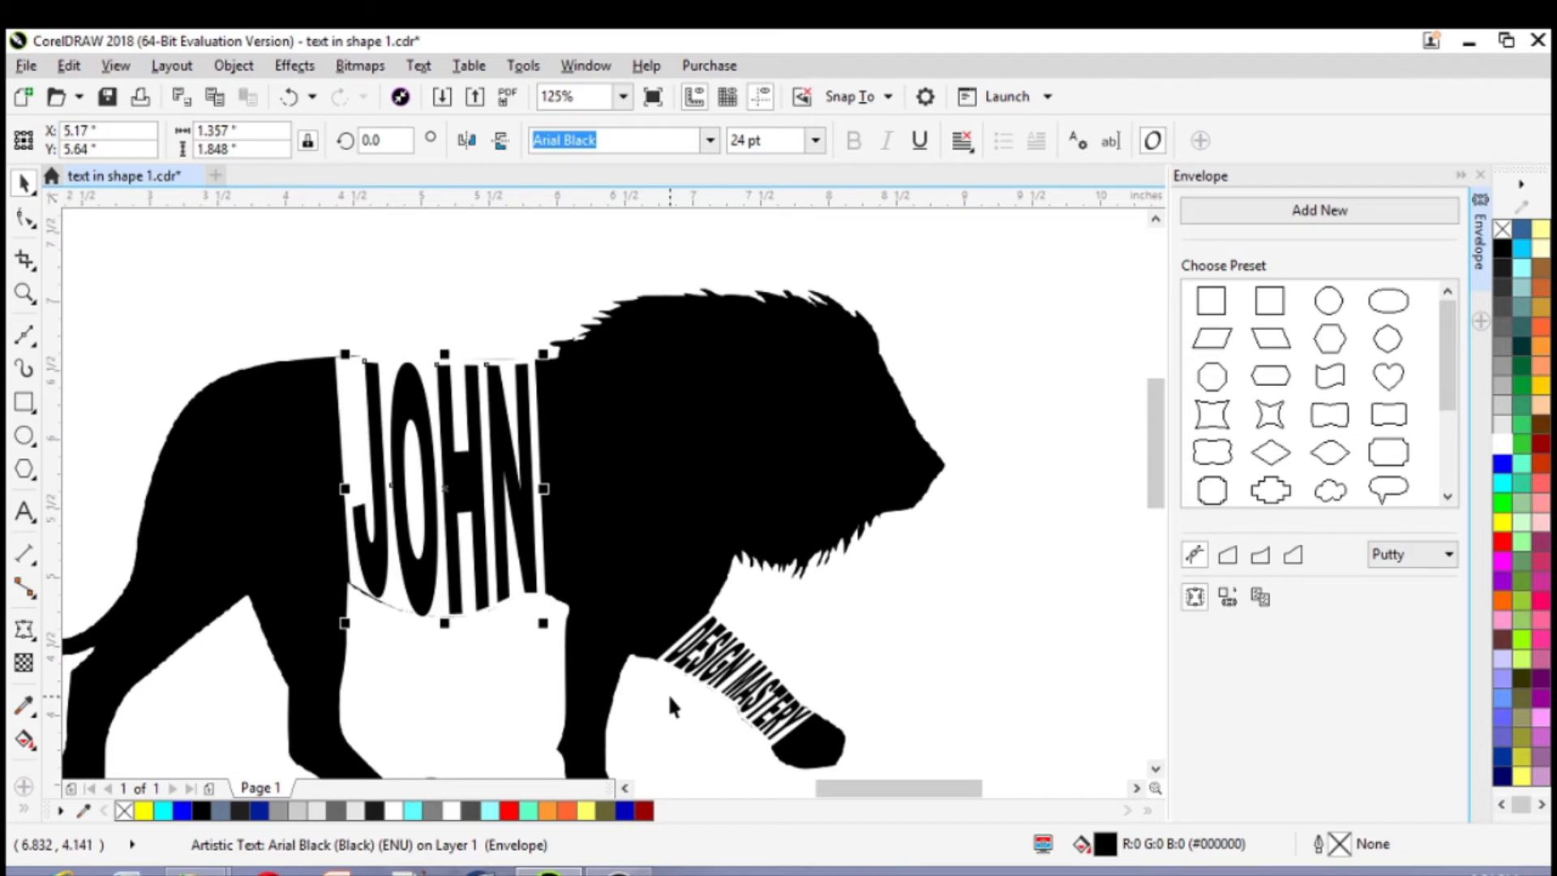
pyautogui.press('Up')
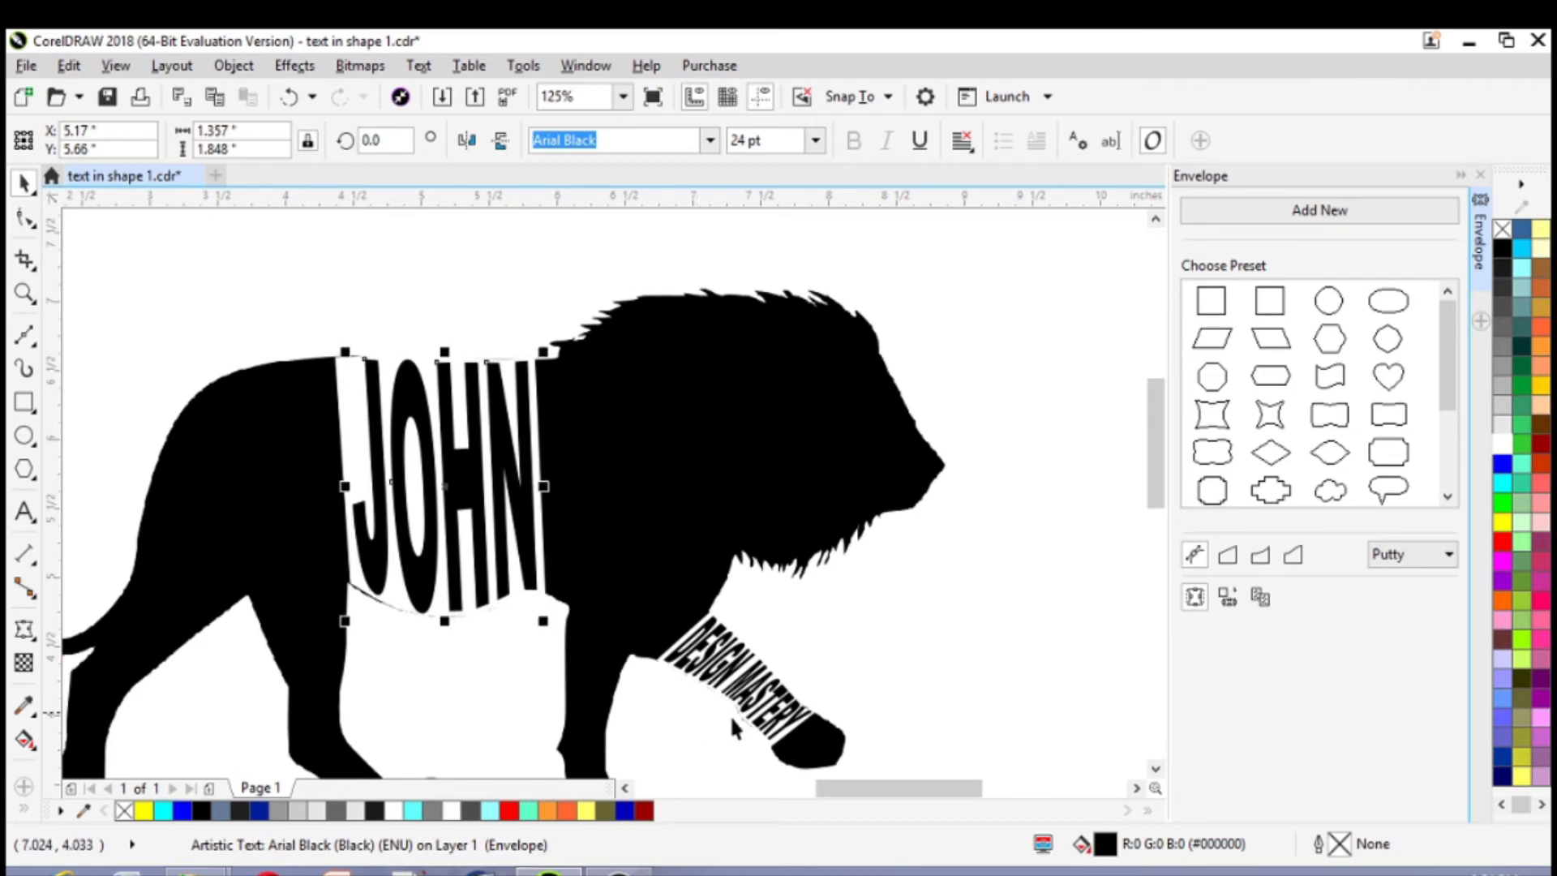
pyautogui.click(1034, 665)
pyautogui.scroll(-1, 1033, 670)
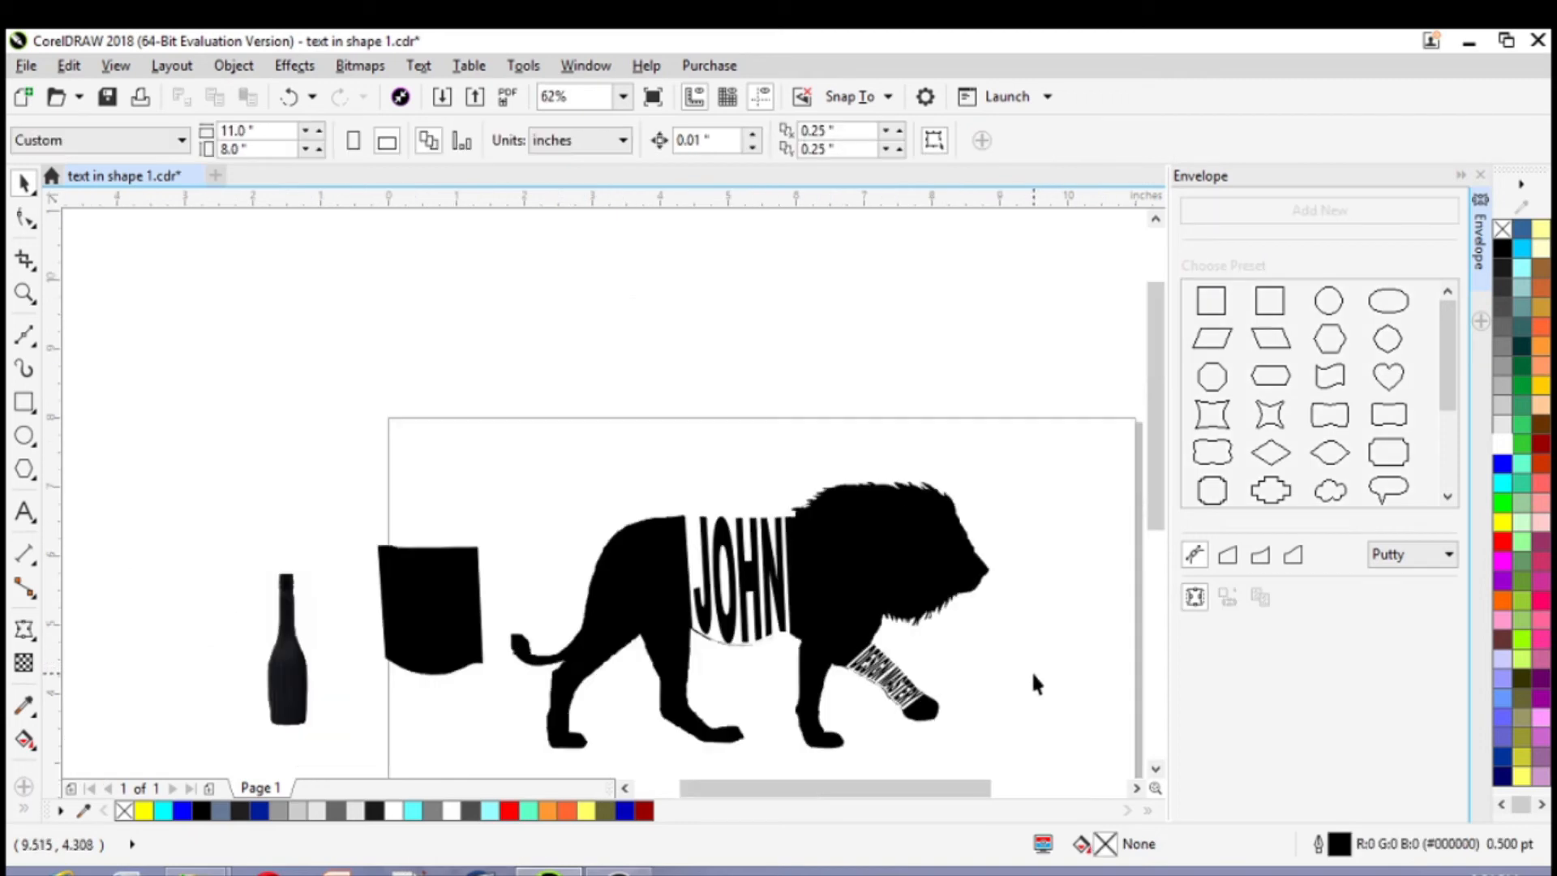
# Delete the two loose cut-out pieces from the lion, the body section and the raised front leg section
pyautogui.click(1155, 769)
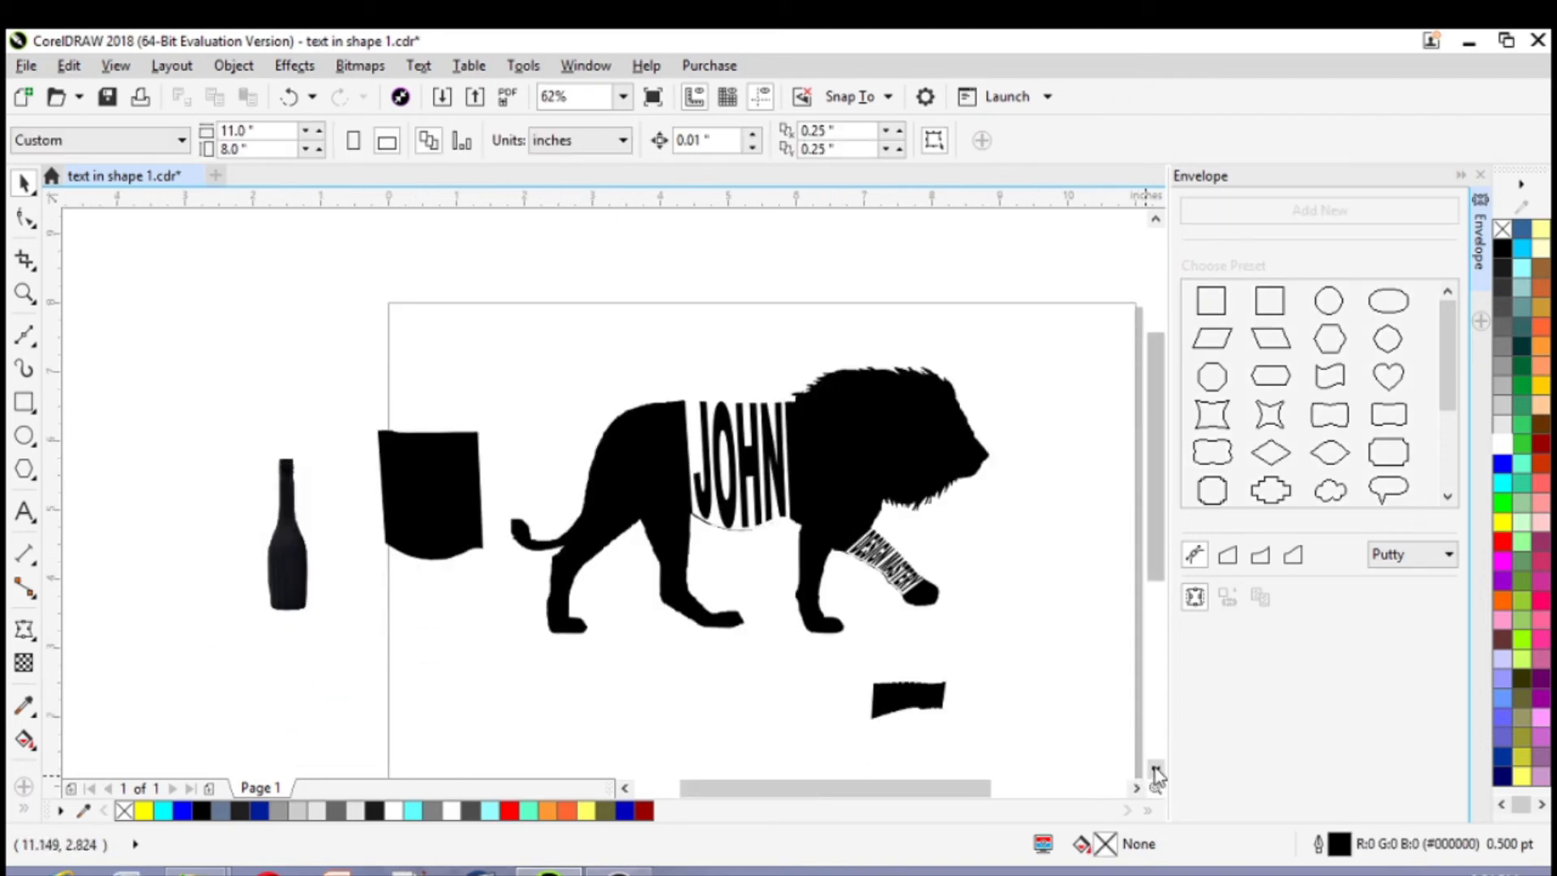
pyautogui.click(1136, 788)
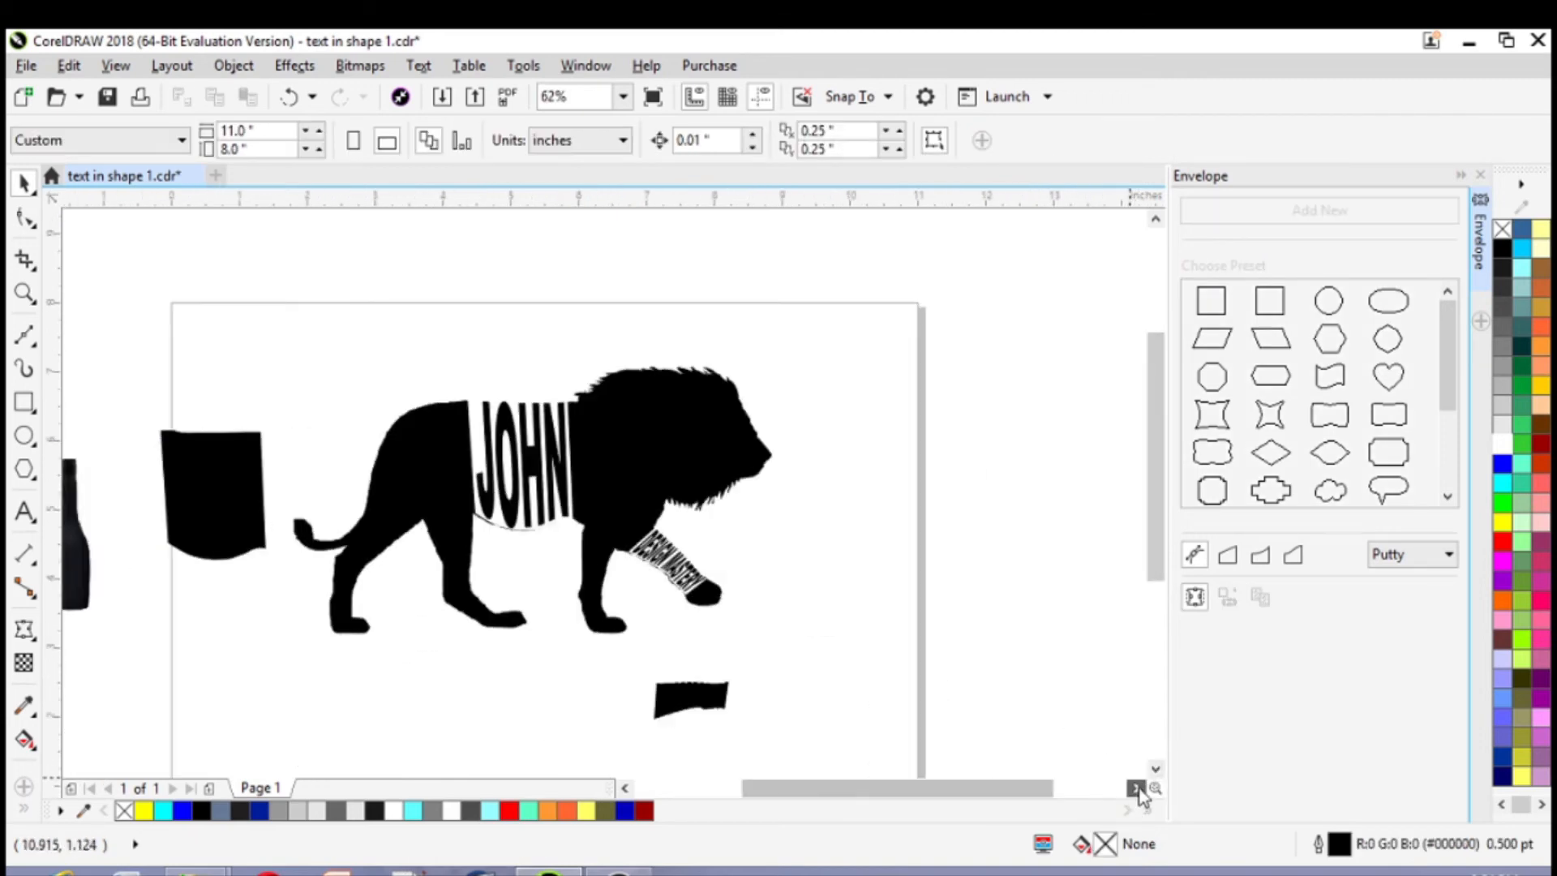
pyautogui.click(625, 788)
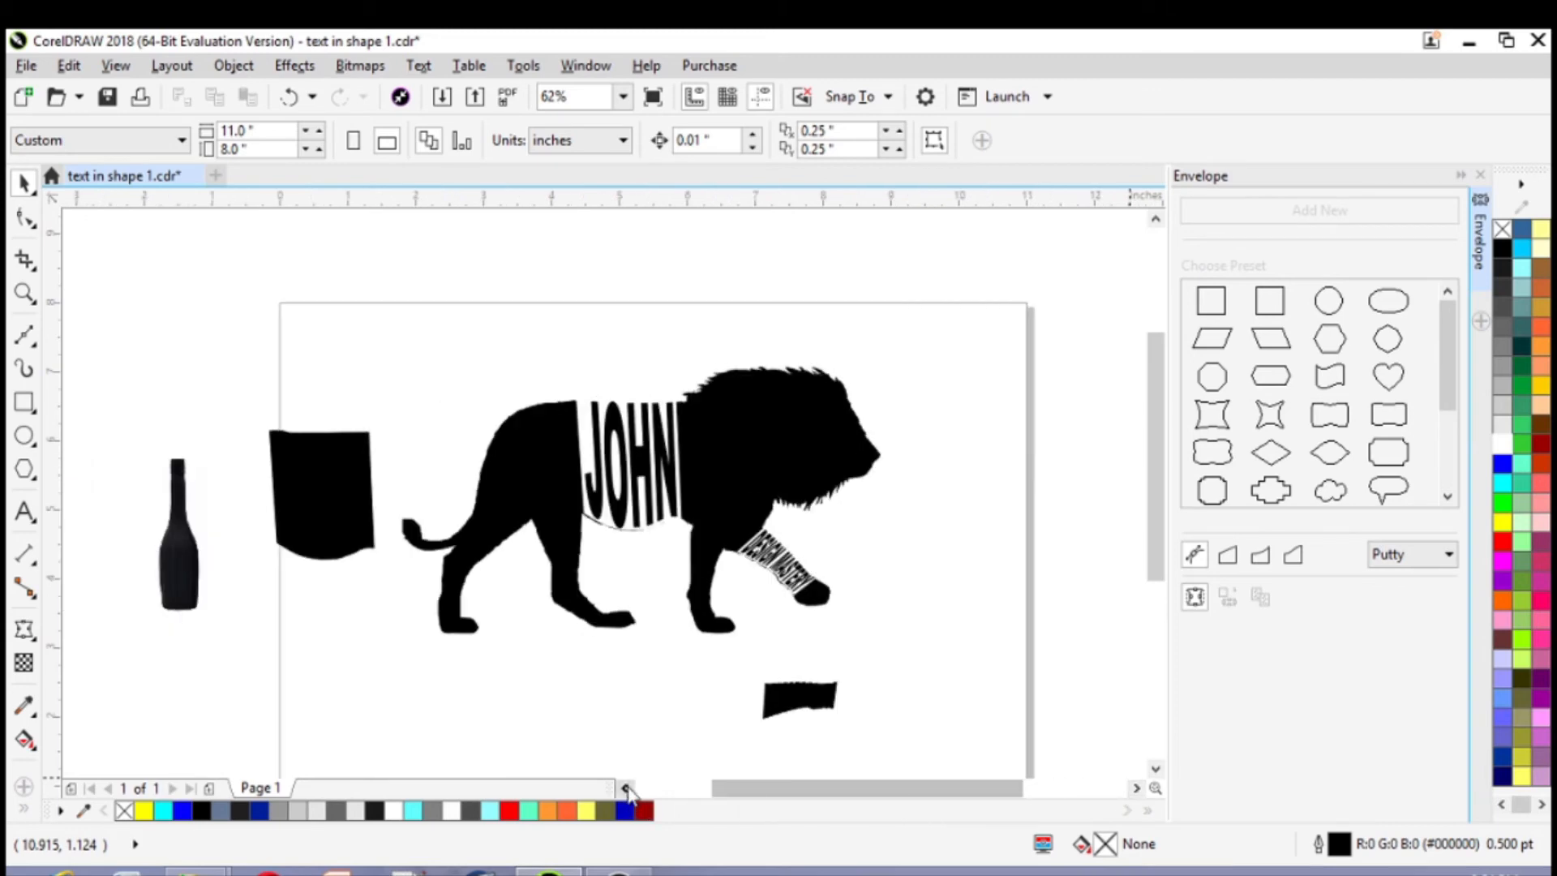
pyautogui.click(1155, 768)
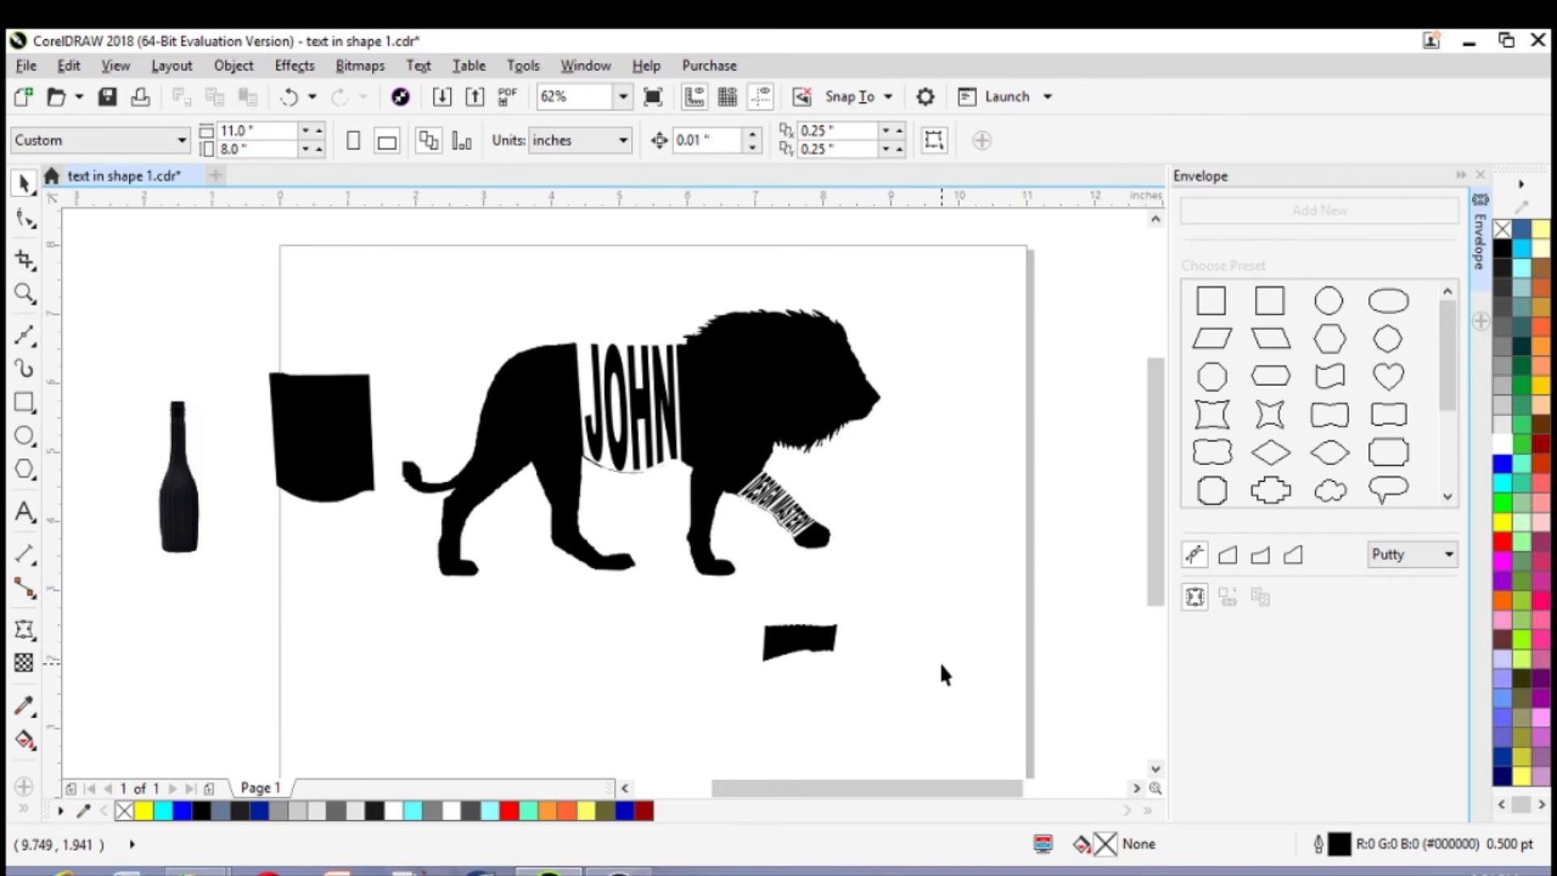
pyautogui.click(327, 470)
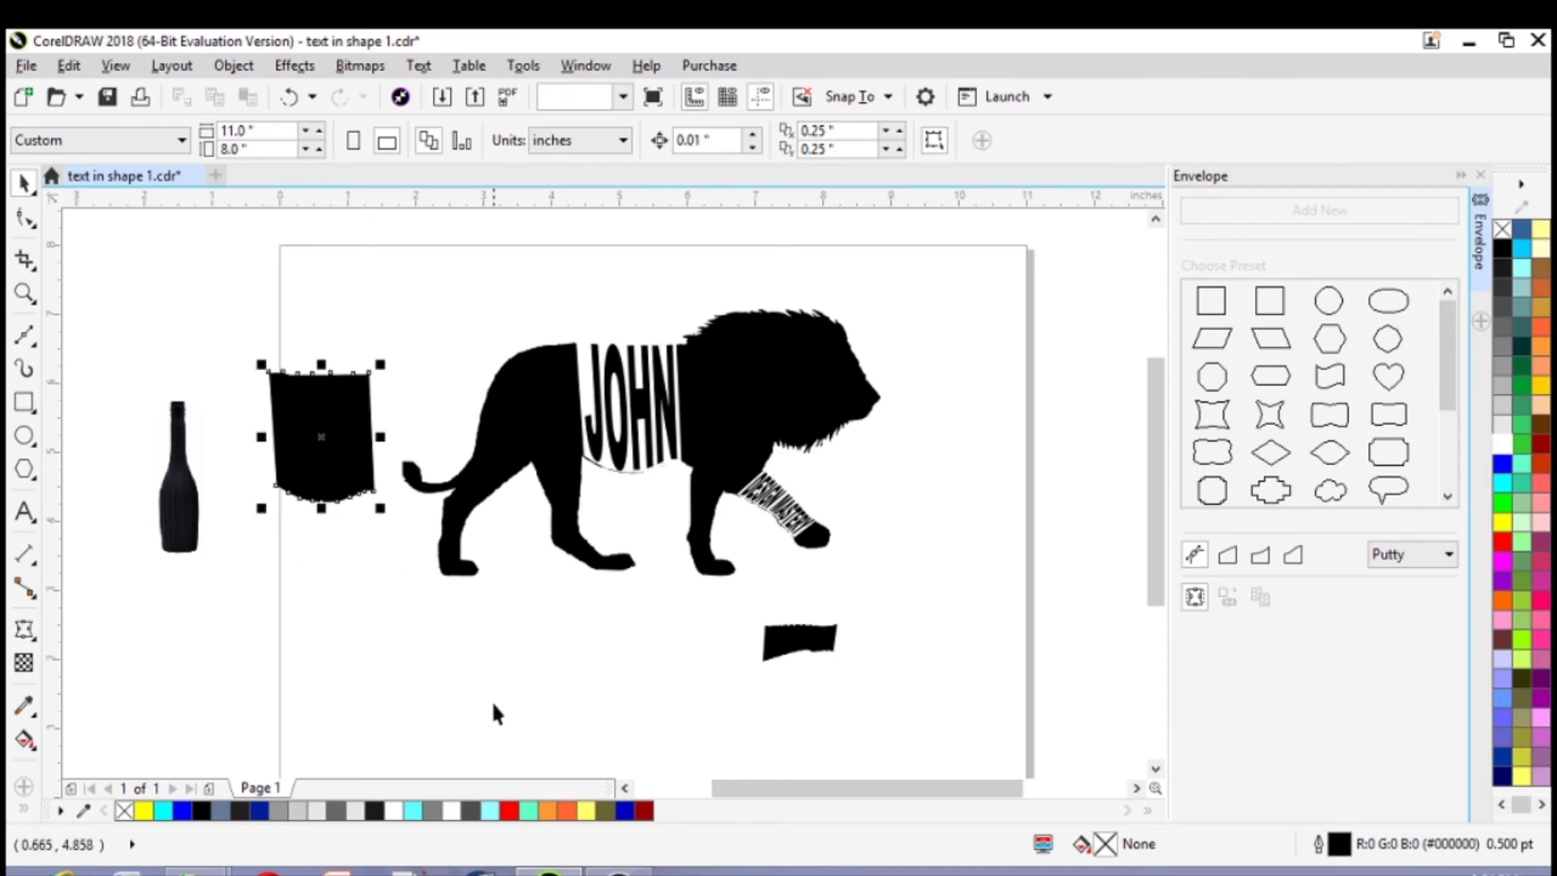
pyautogui.press('Delete')
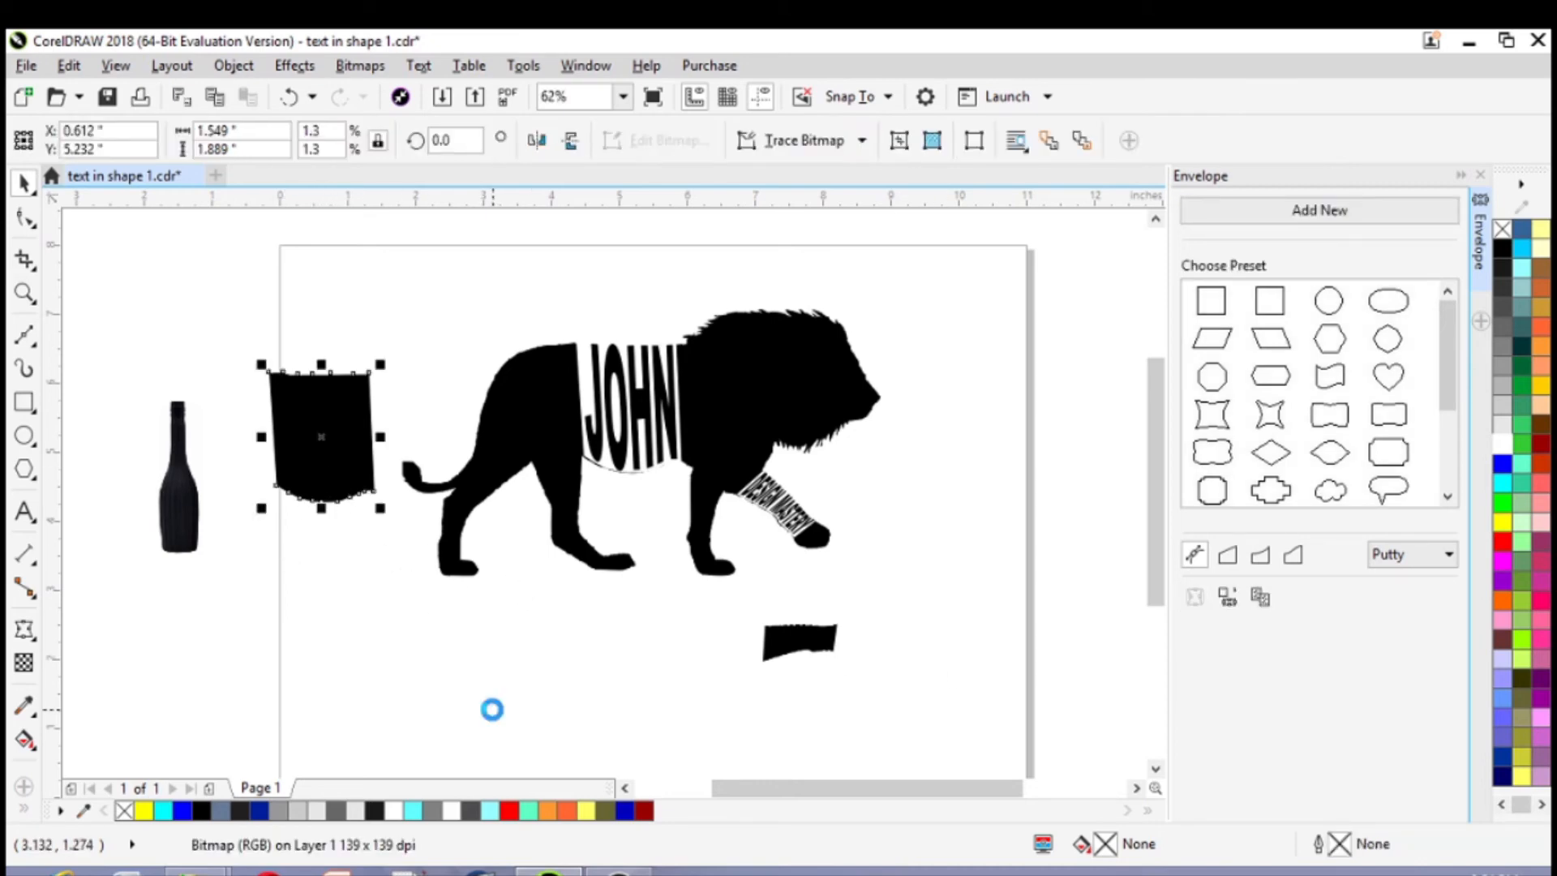
pyautogui.click(789, 645)
pyautogui.press('Delete')
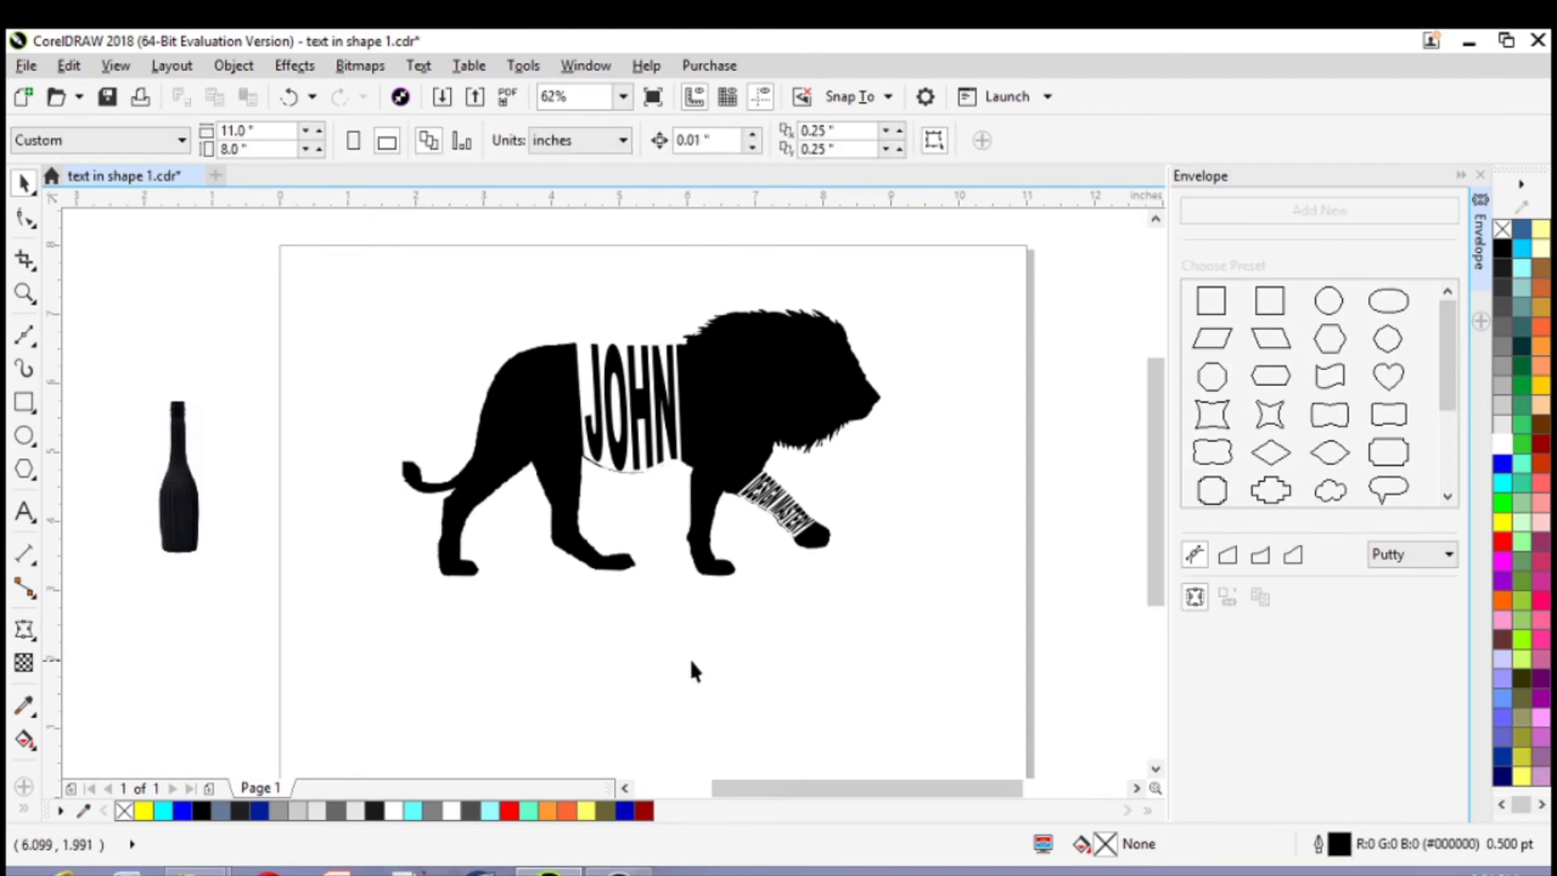
# Move the bottle image onto the page below the lion's hind leg, to about X 1.75, Y 2.12 in
pyautogui.moveTo(199, 493); pyautogui.dragTo(398, 652)
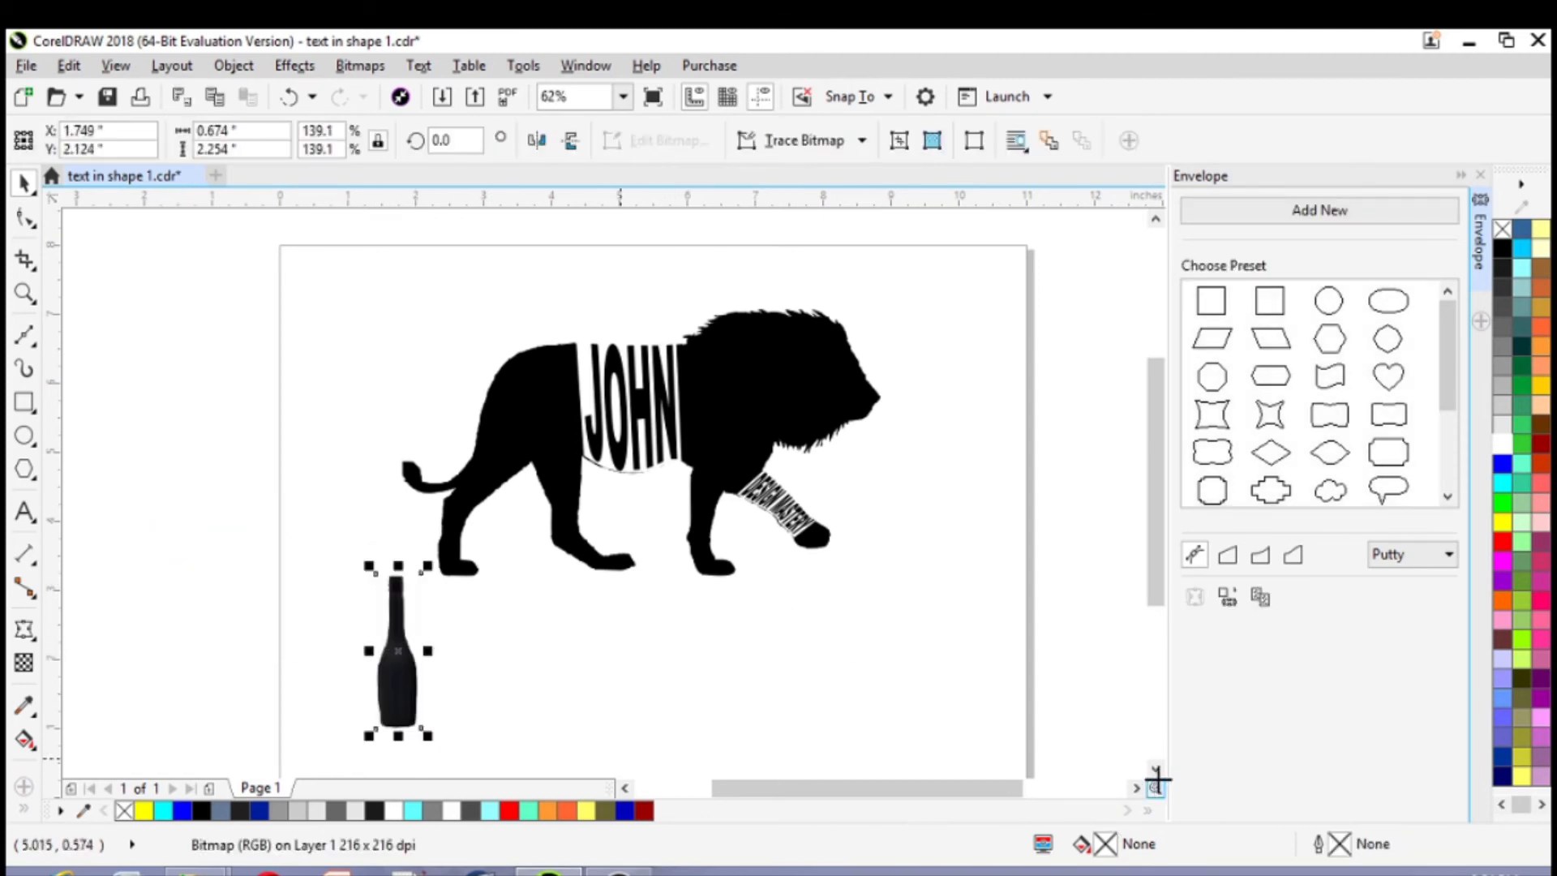
pyautogui.click(1156, 770)
pyautogui.click(1156, 769)
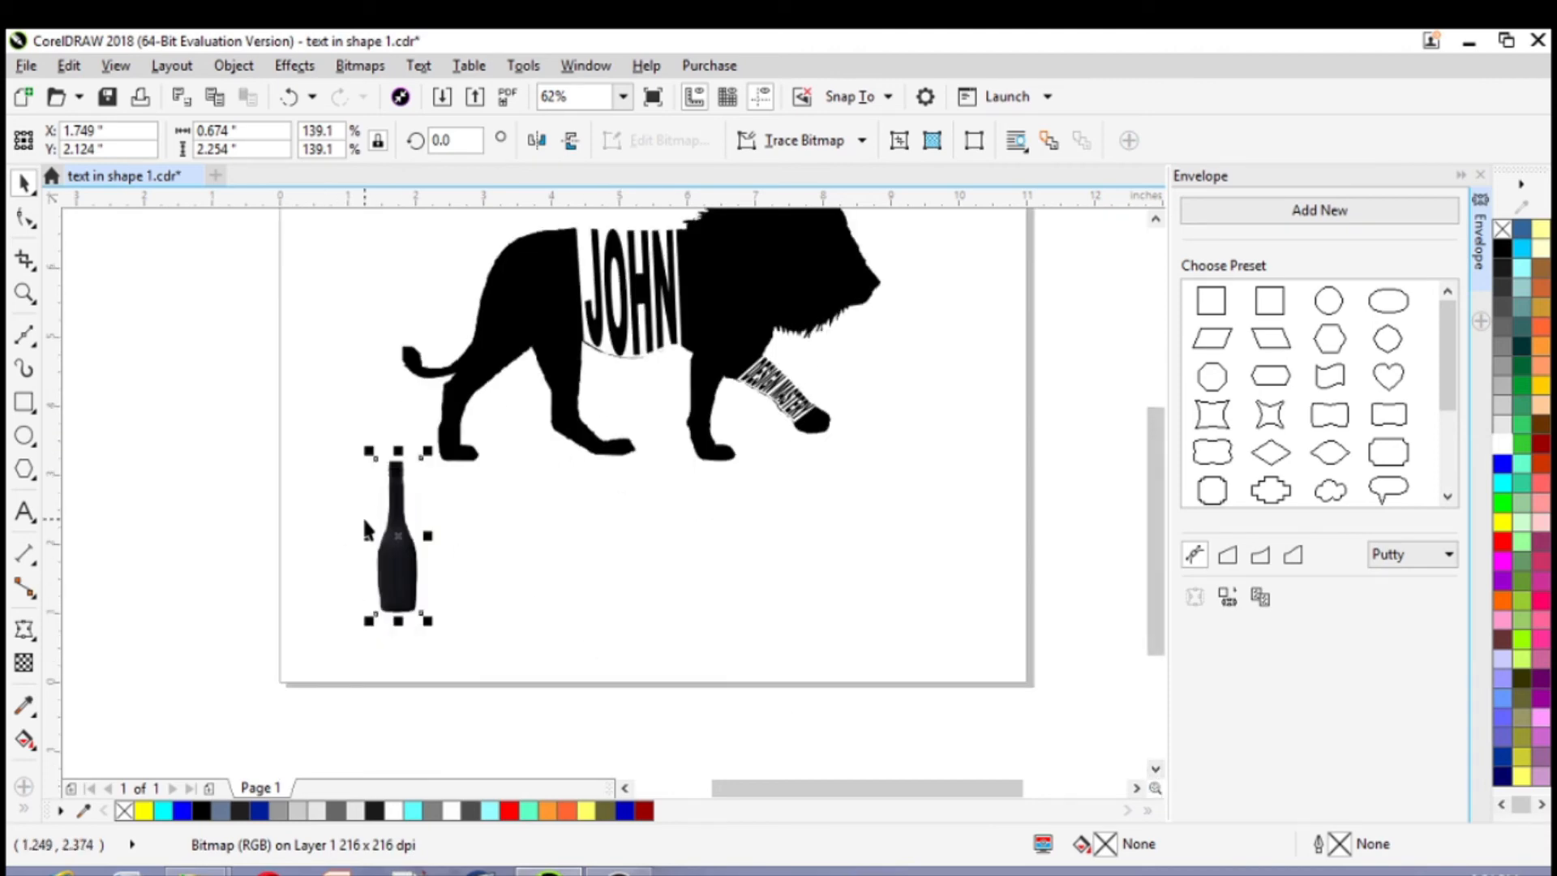
pyautogui.scroll(2, 361, 514)
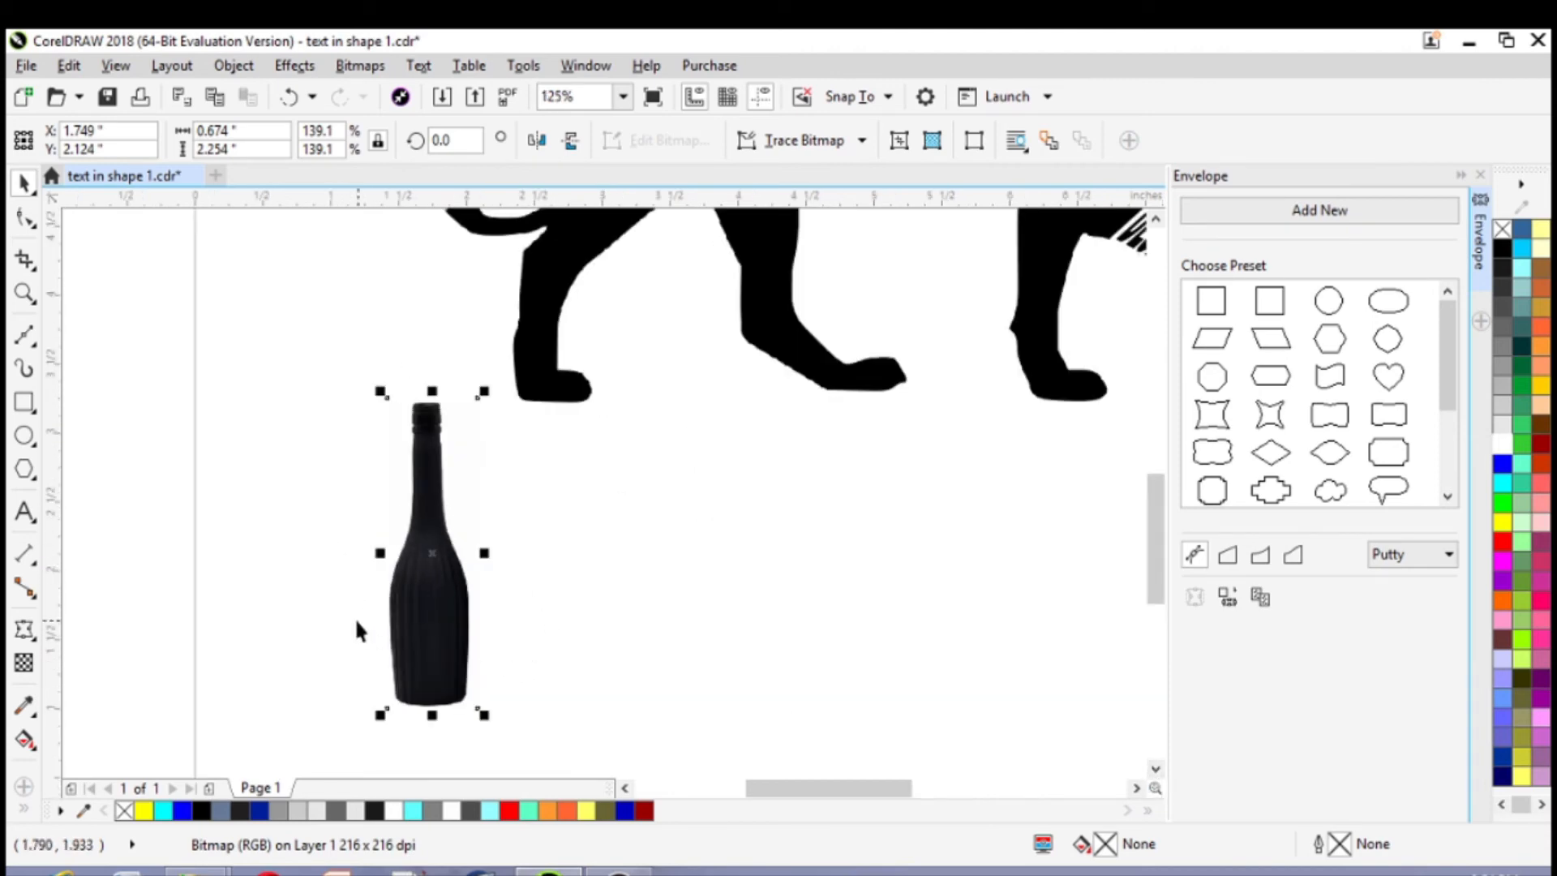
pyautogui.scroll(2, 447, 615)
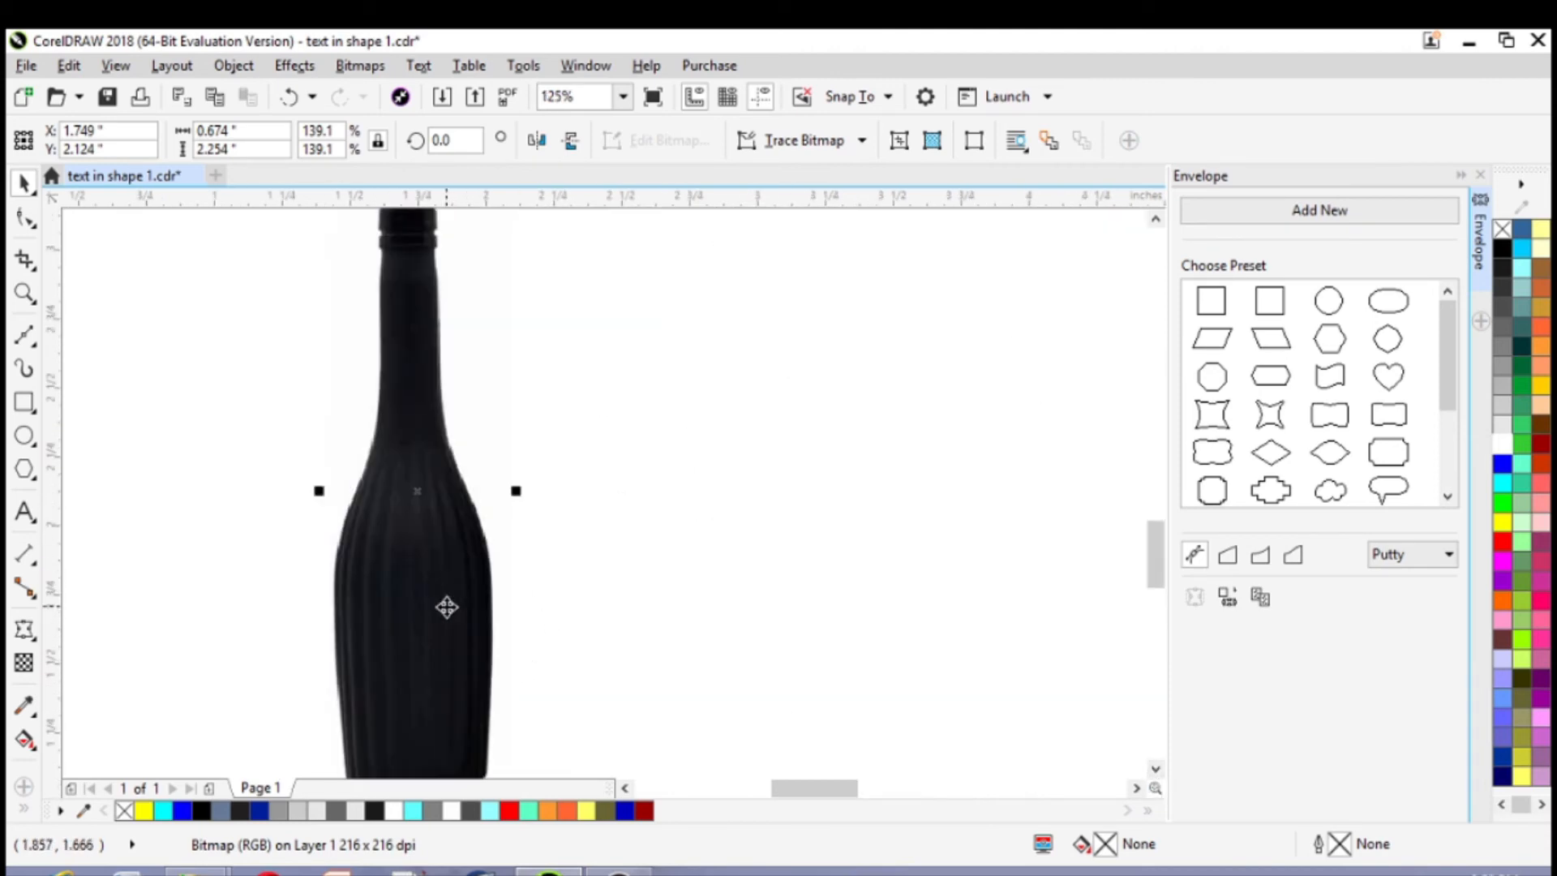
pyautogui.click(1156, 770)
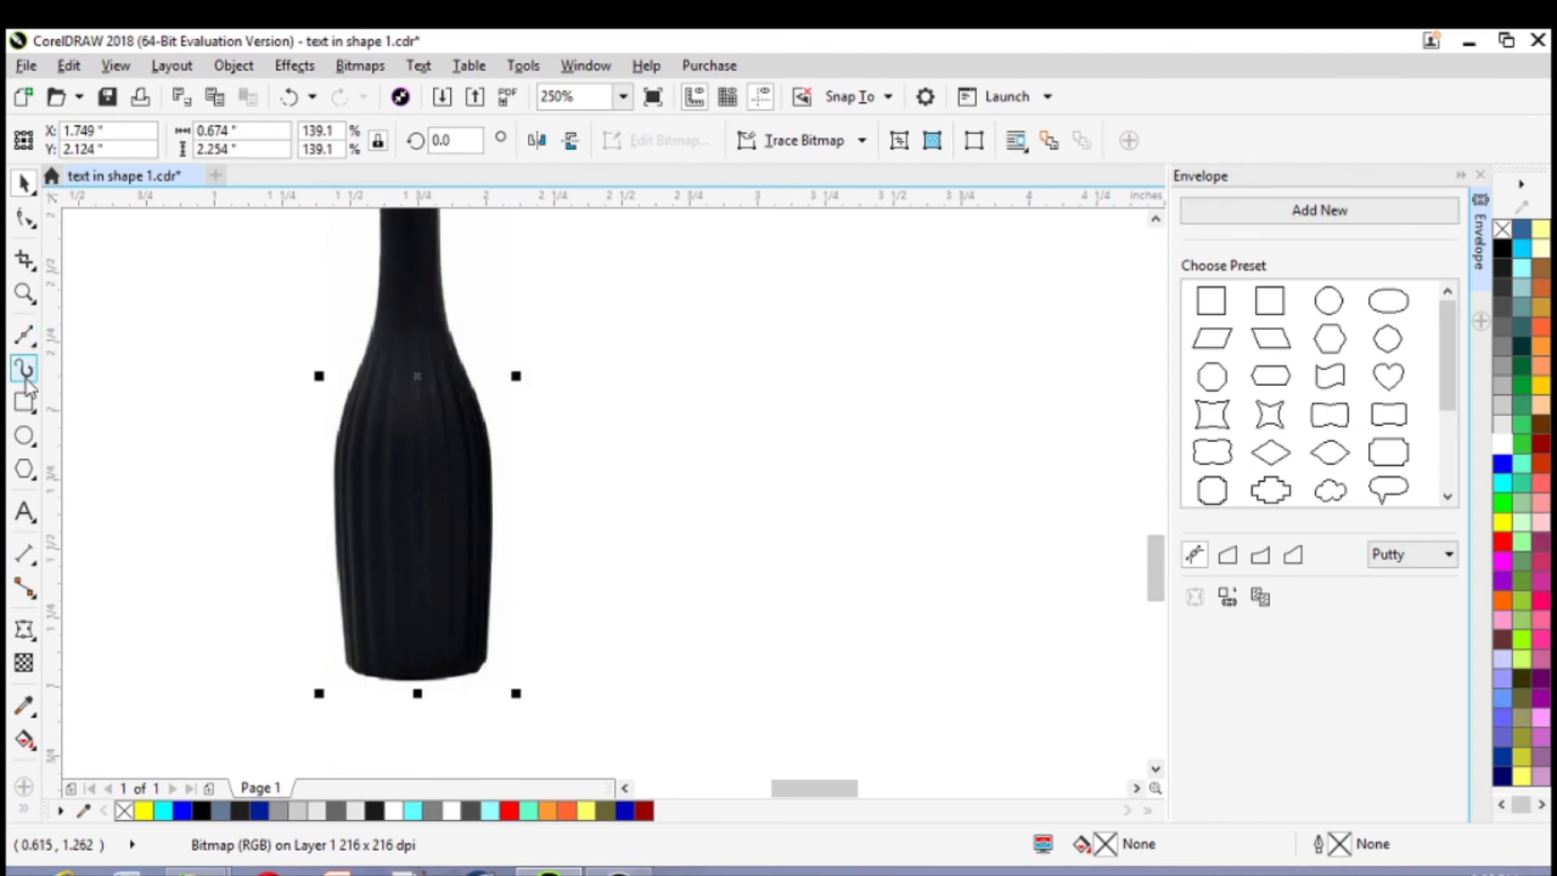
# Begin a Bézier outline across the bottle's shoulder and down its right edge to just above the base
pyautogui.click(32, 337)
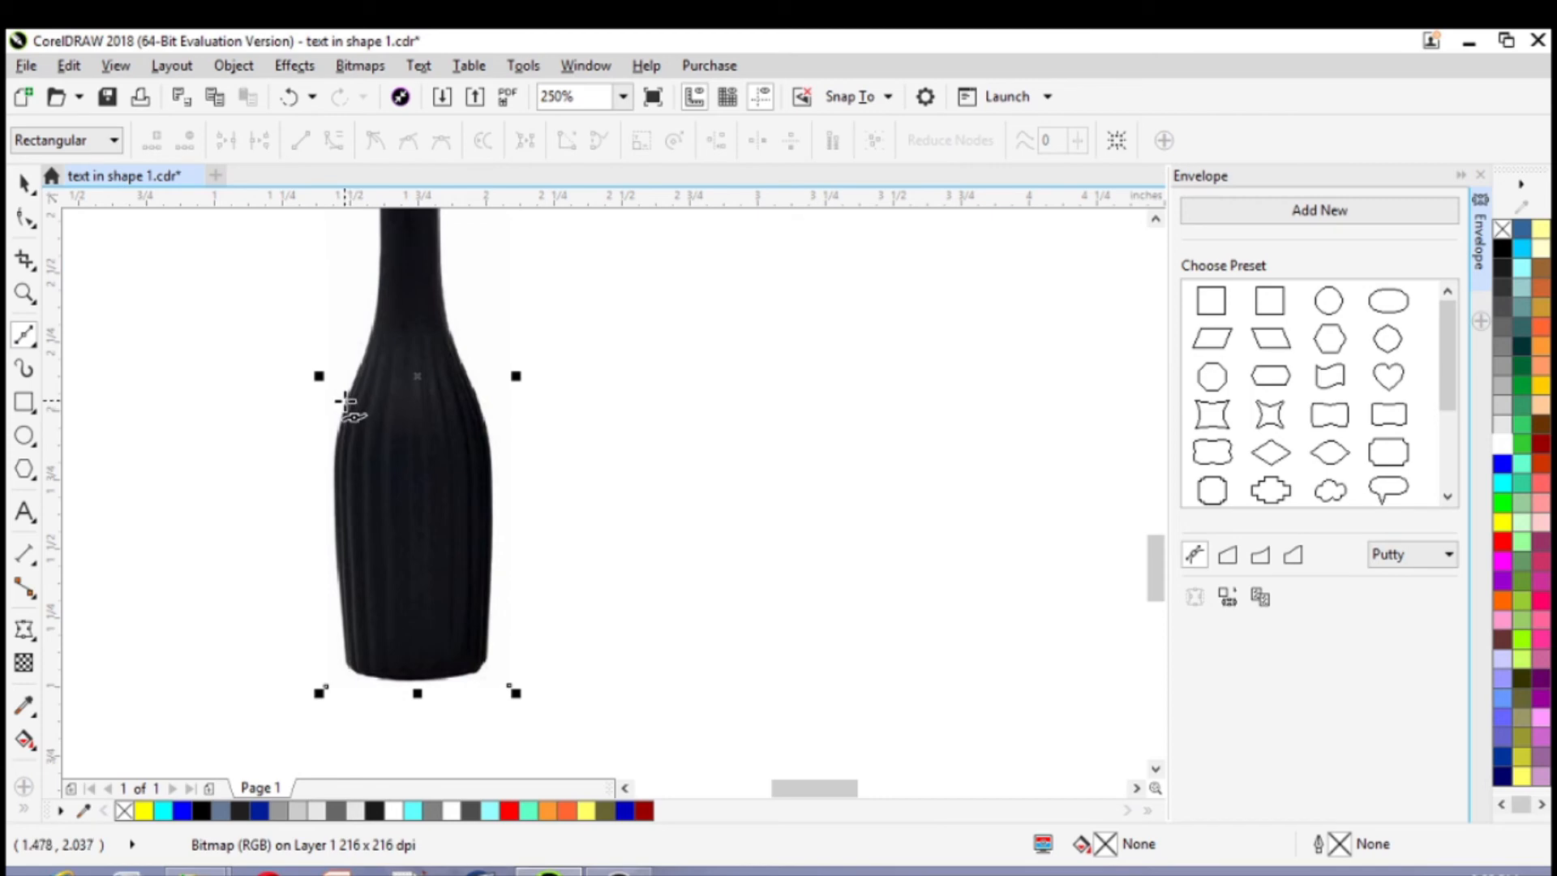
pyautogui.click(345, 400)
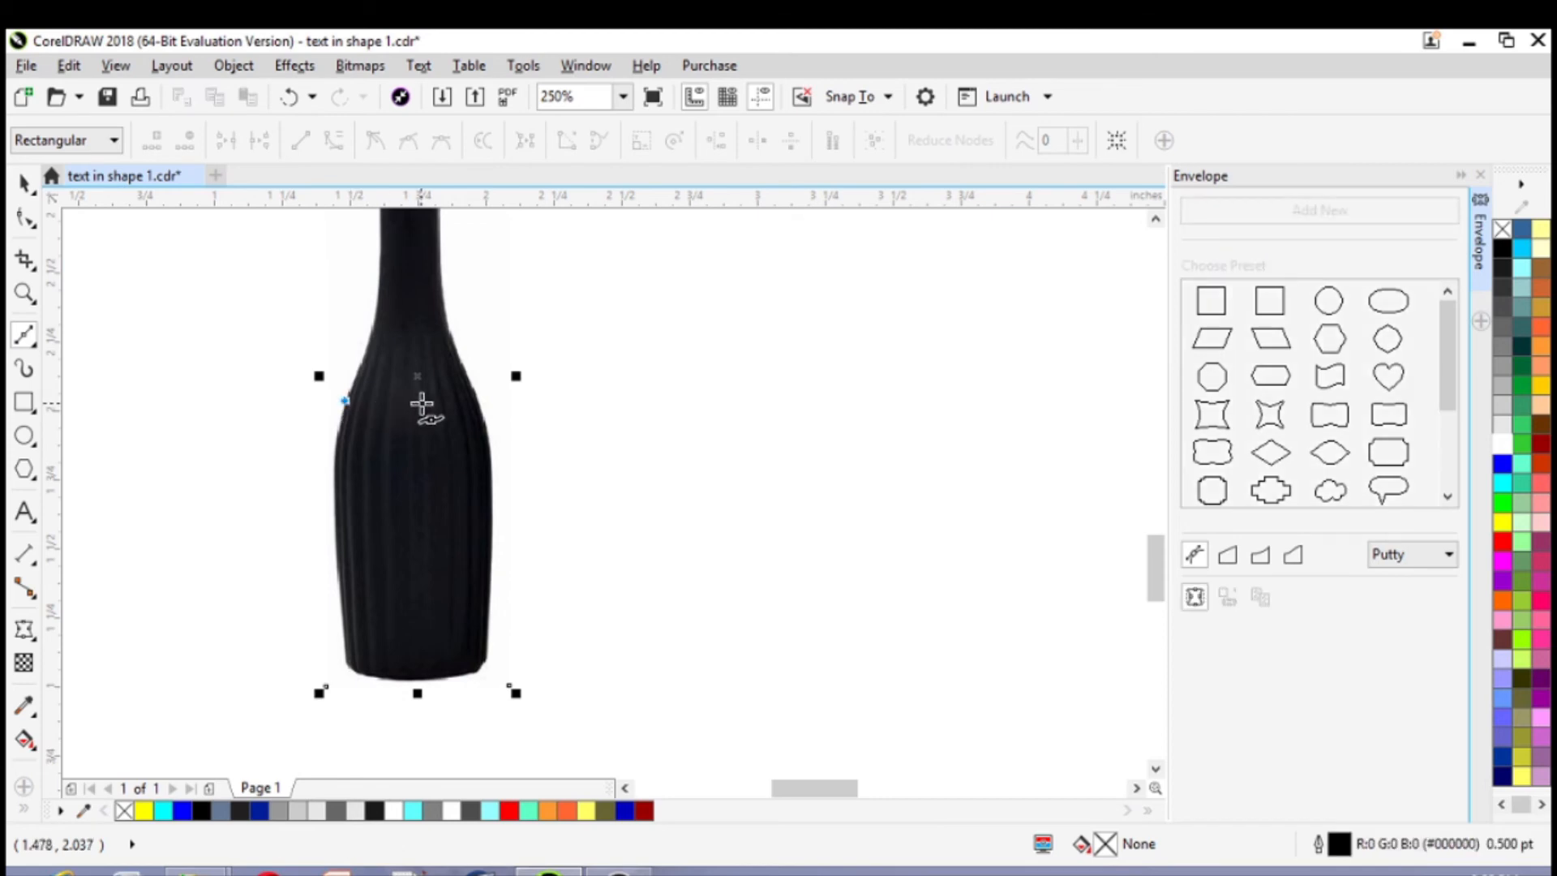
pyautogui.click(475, 397)
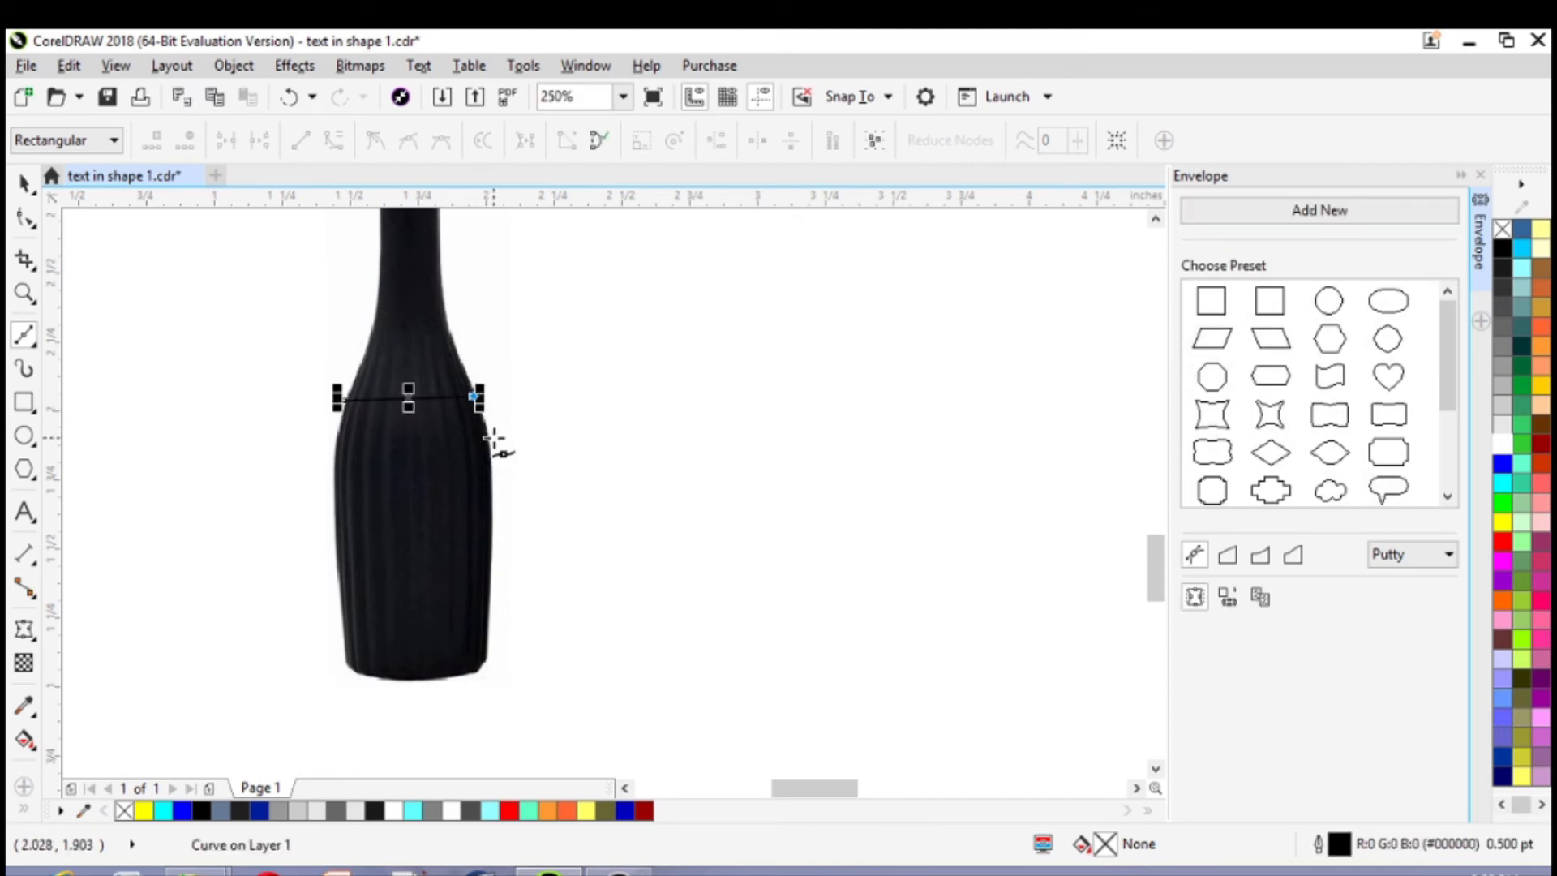
pyautogui.click(489, 429)
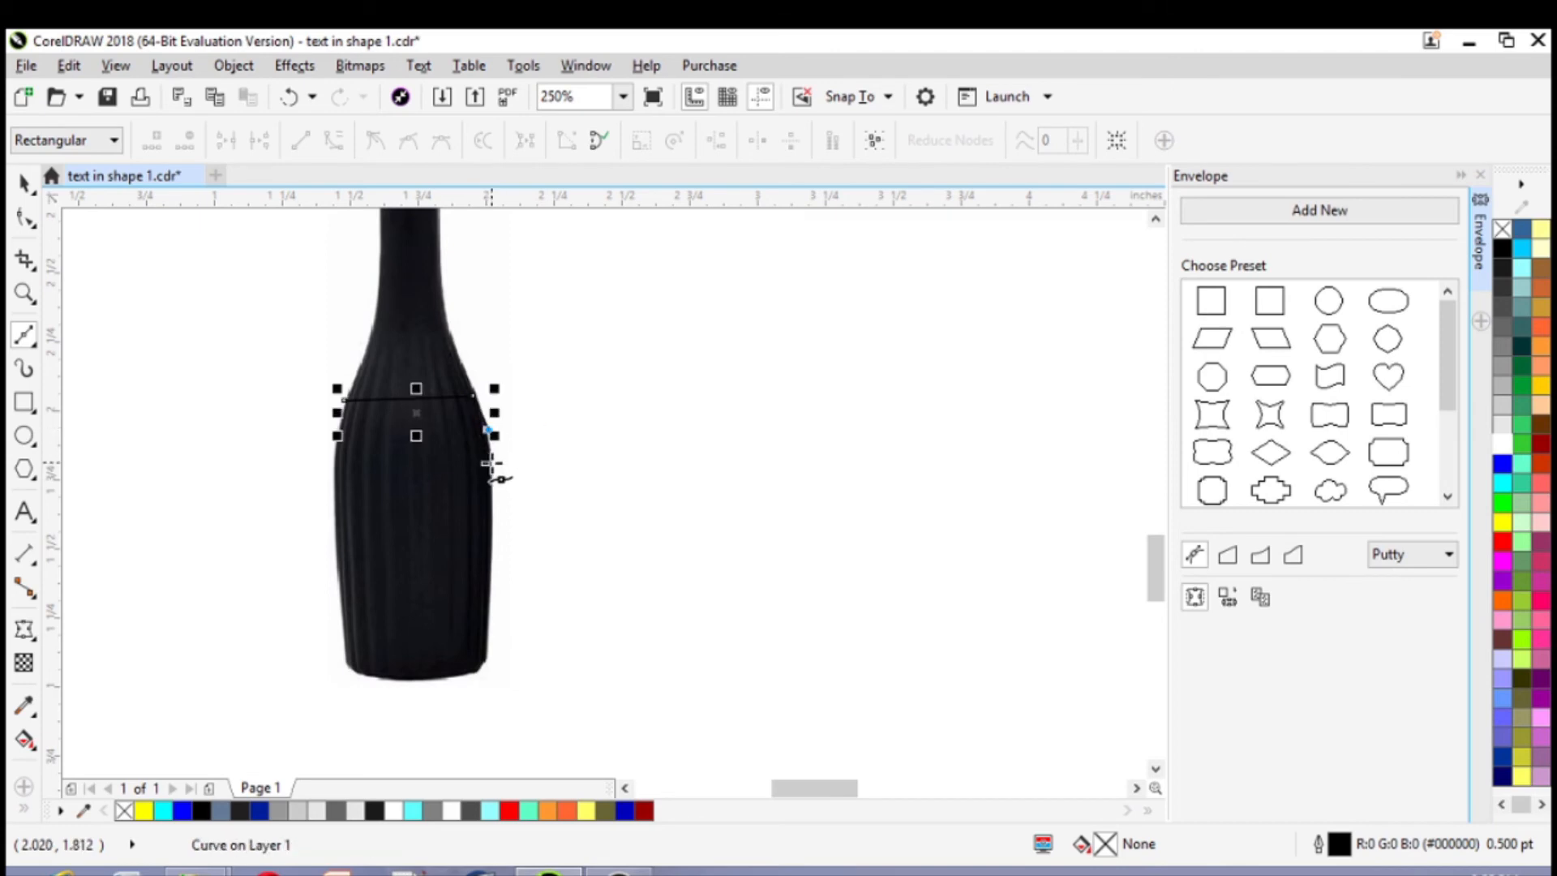
pyautogui.click(490, 464)
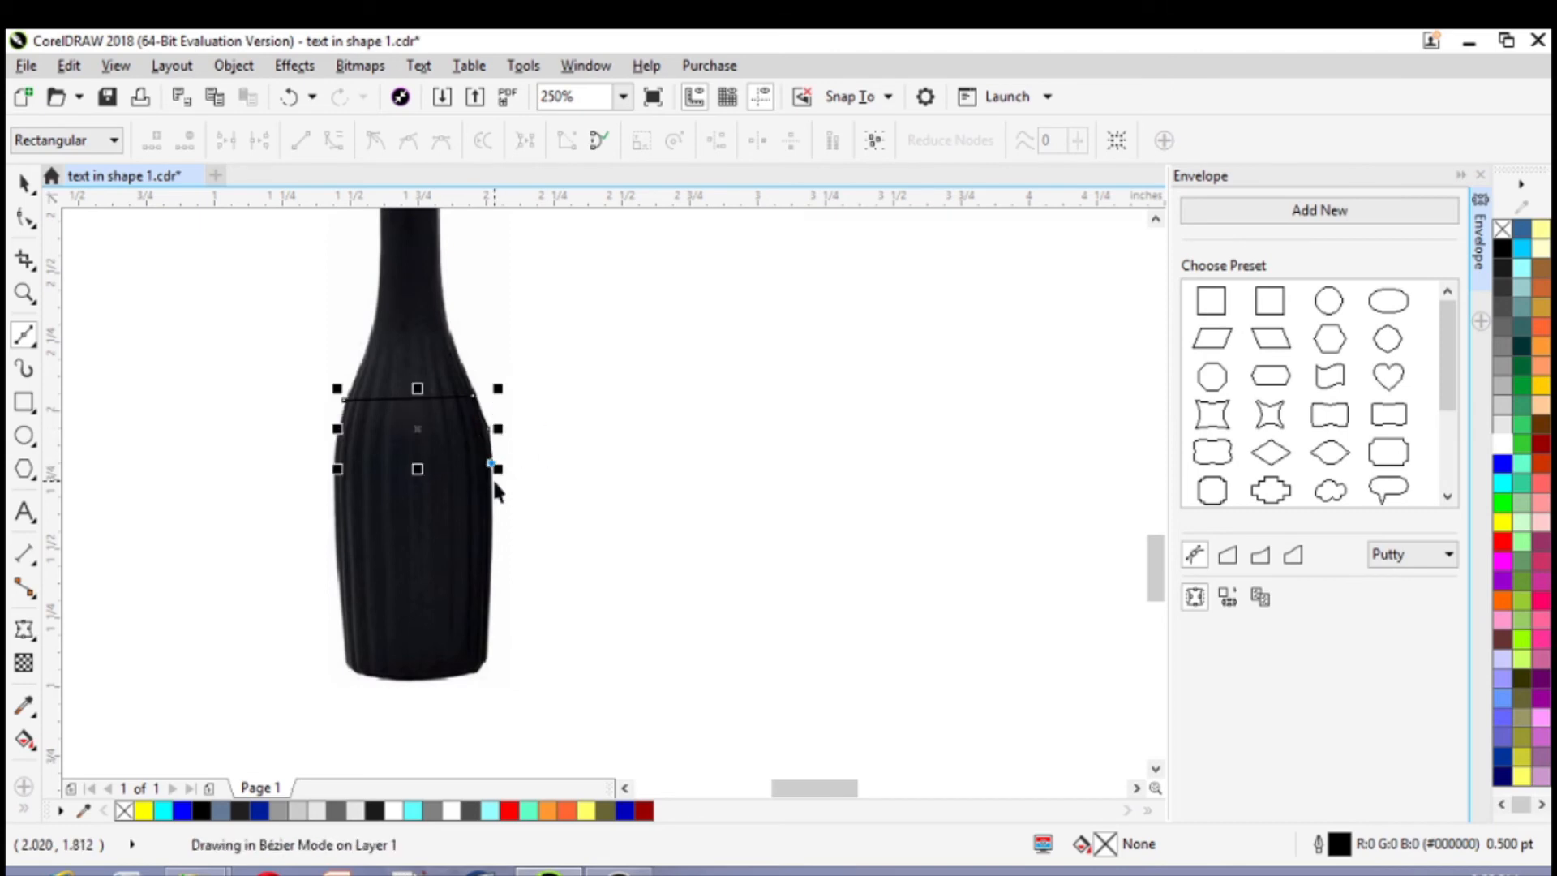
pyautogui.click(492, 579)
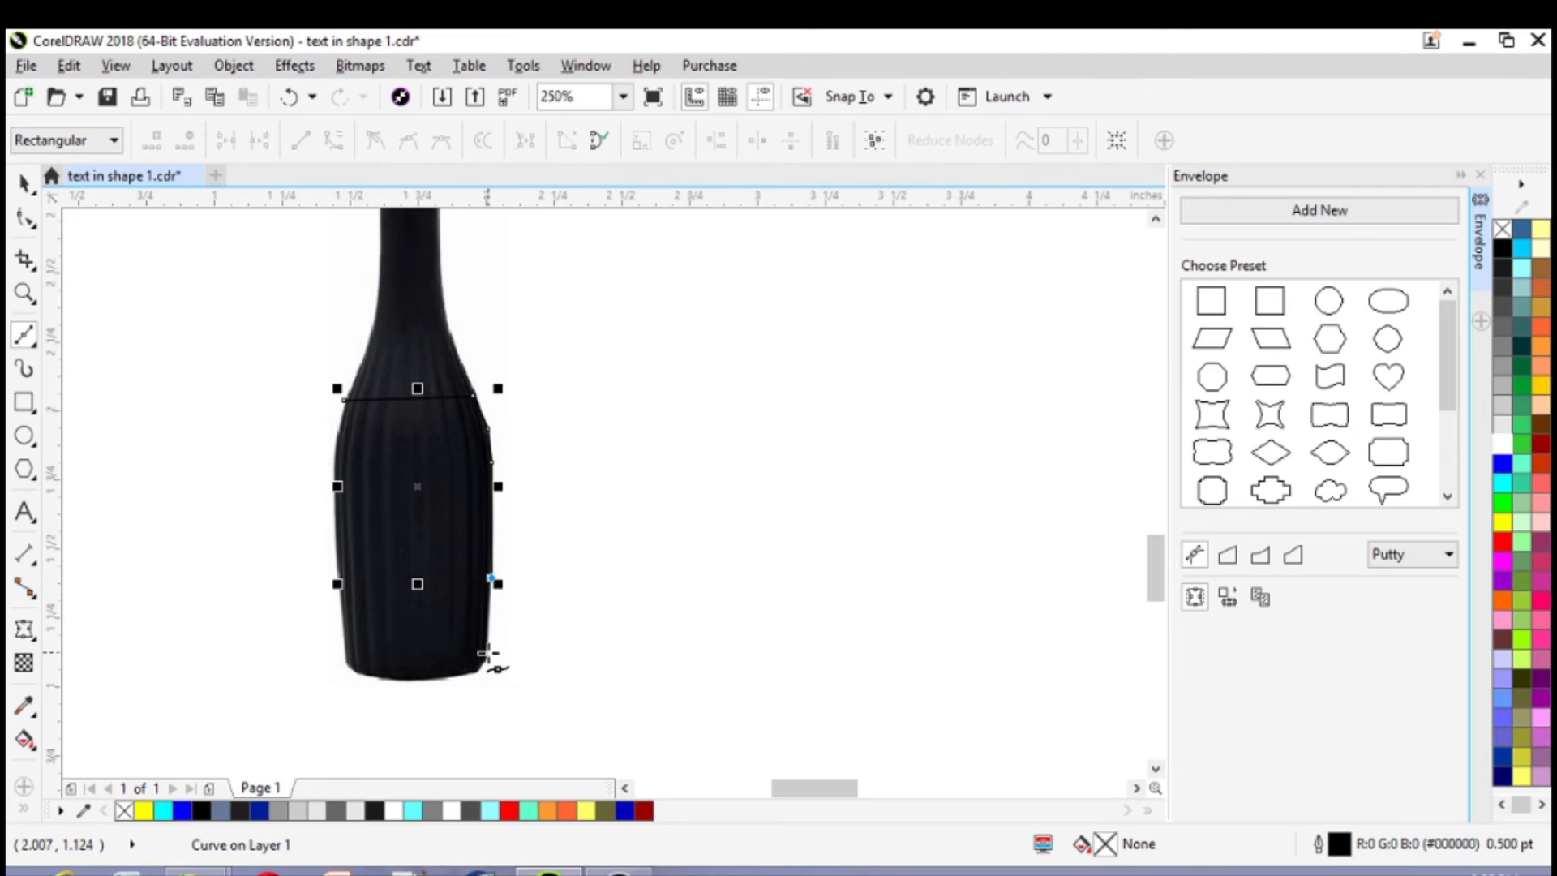
pyautogui.click(488, 653)
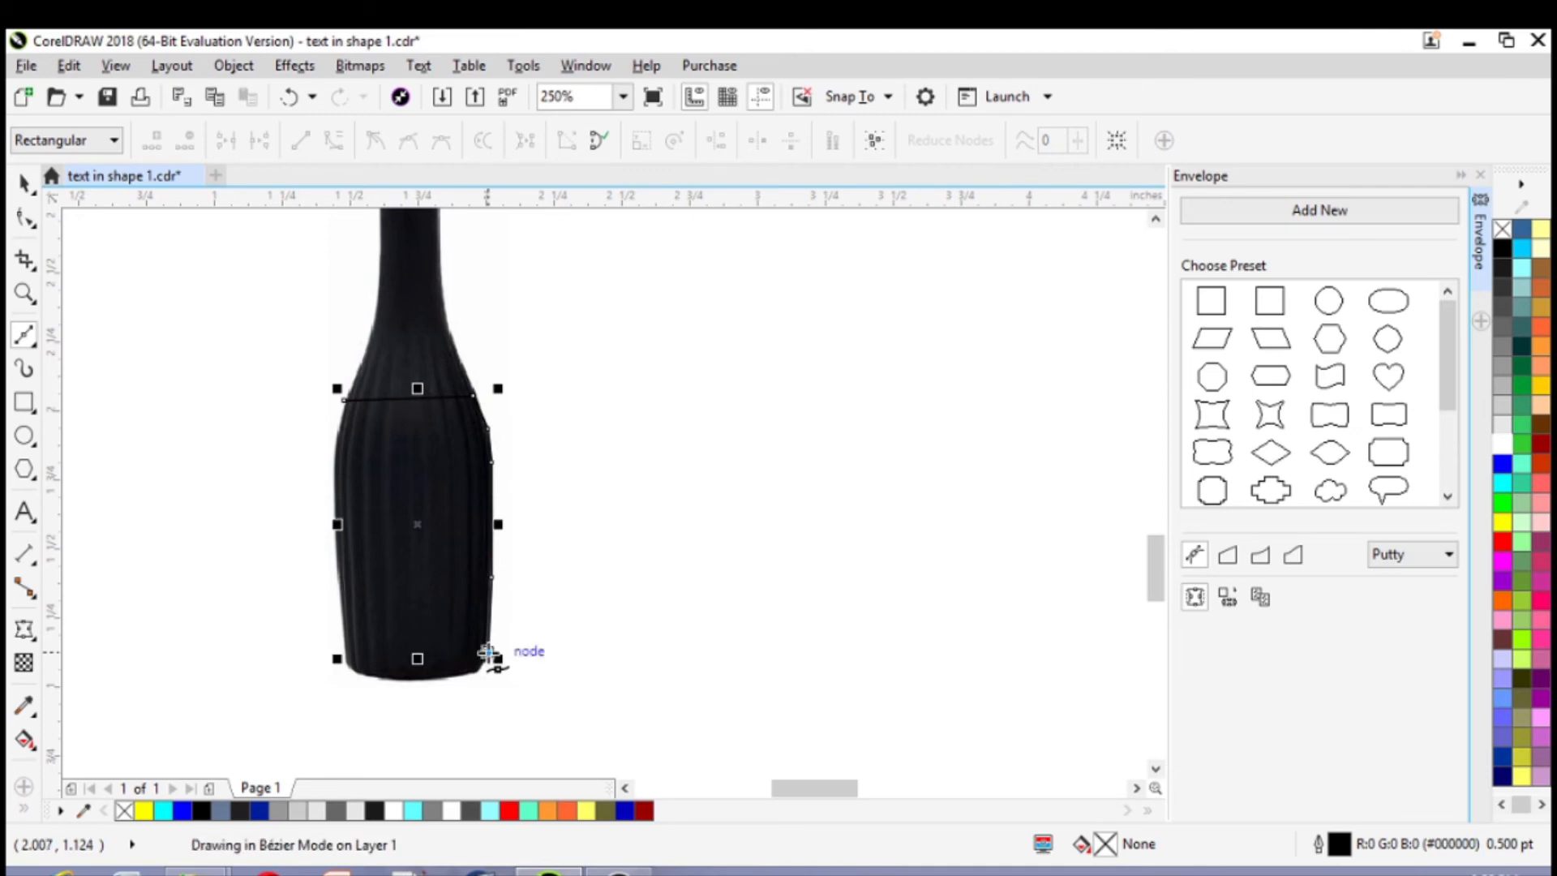
# Continue the outline straight across above the bottle's base and up the lower half of its left edge
pyautogui.click(344, 652)
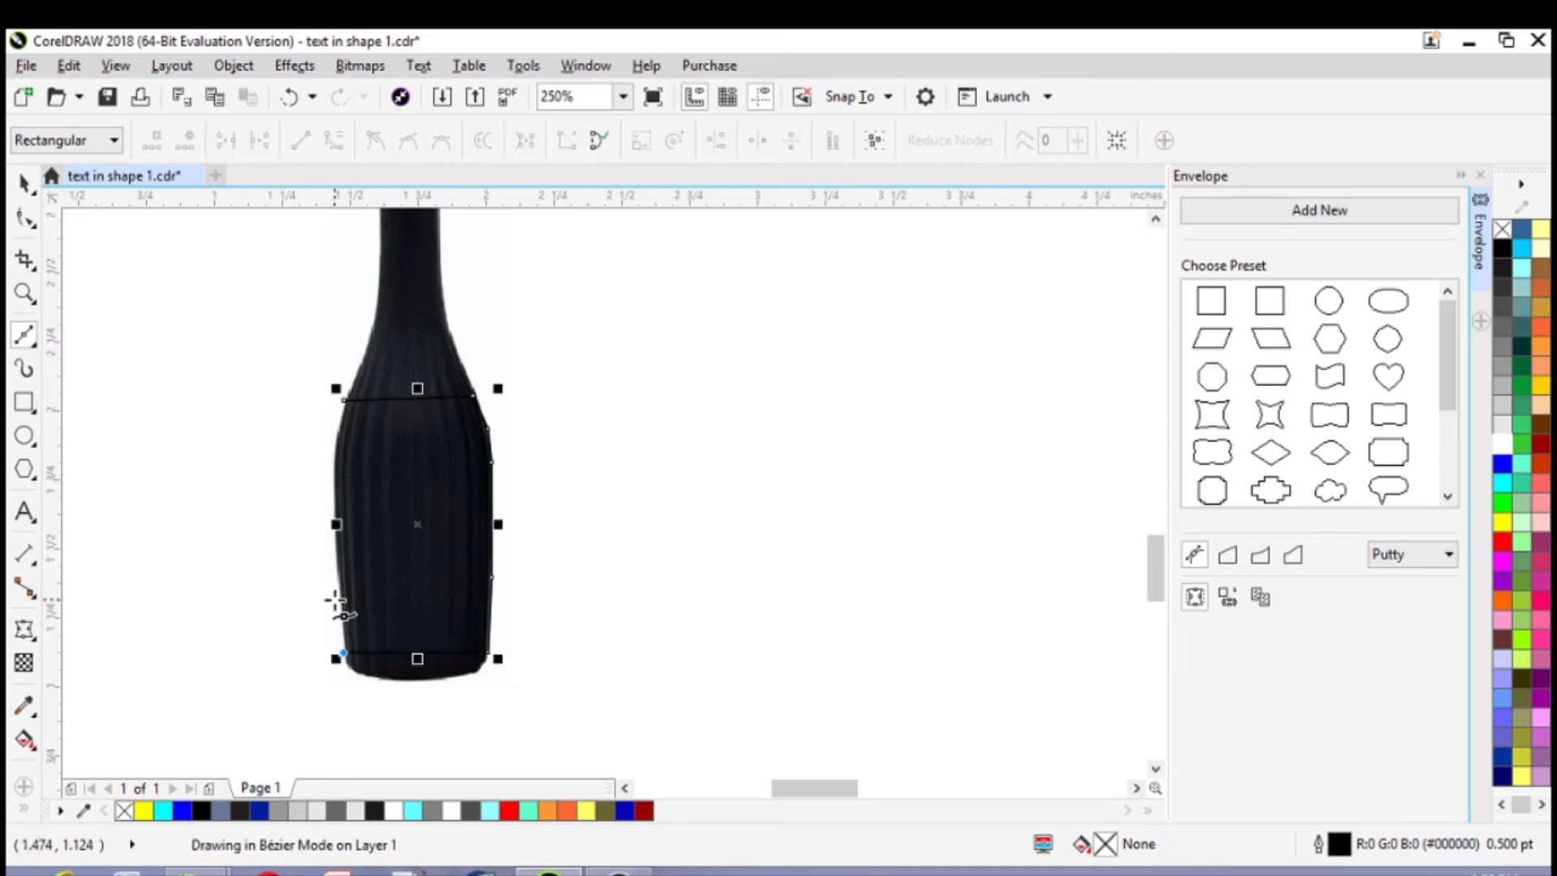
pyautogui.click(336, 581)
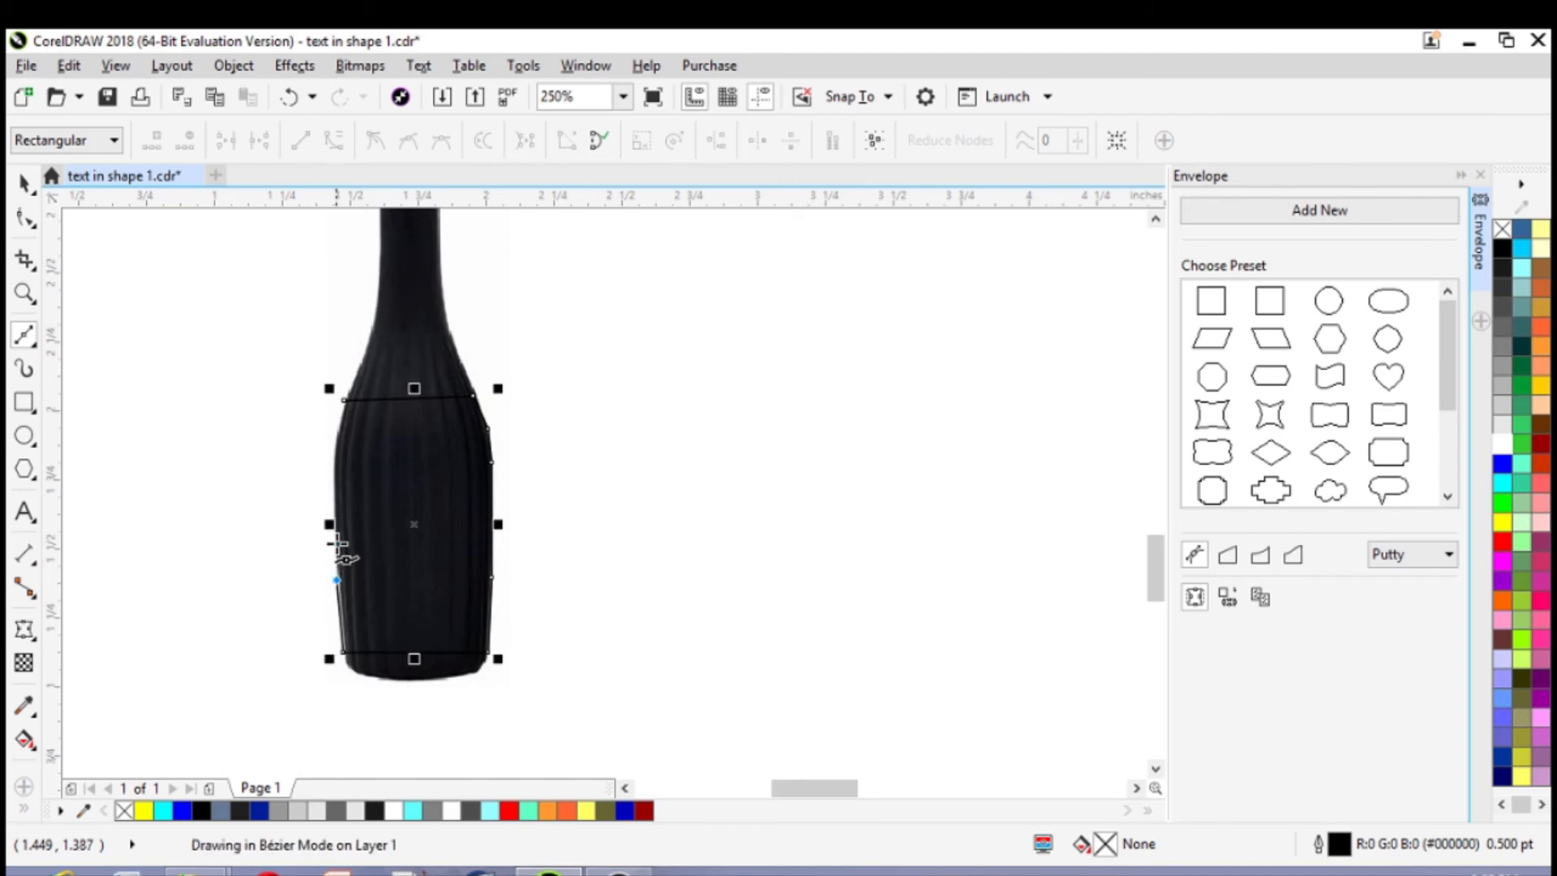
pyautogui.click(333, 512)
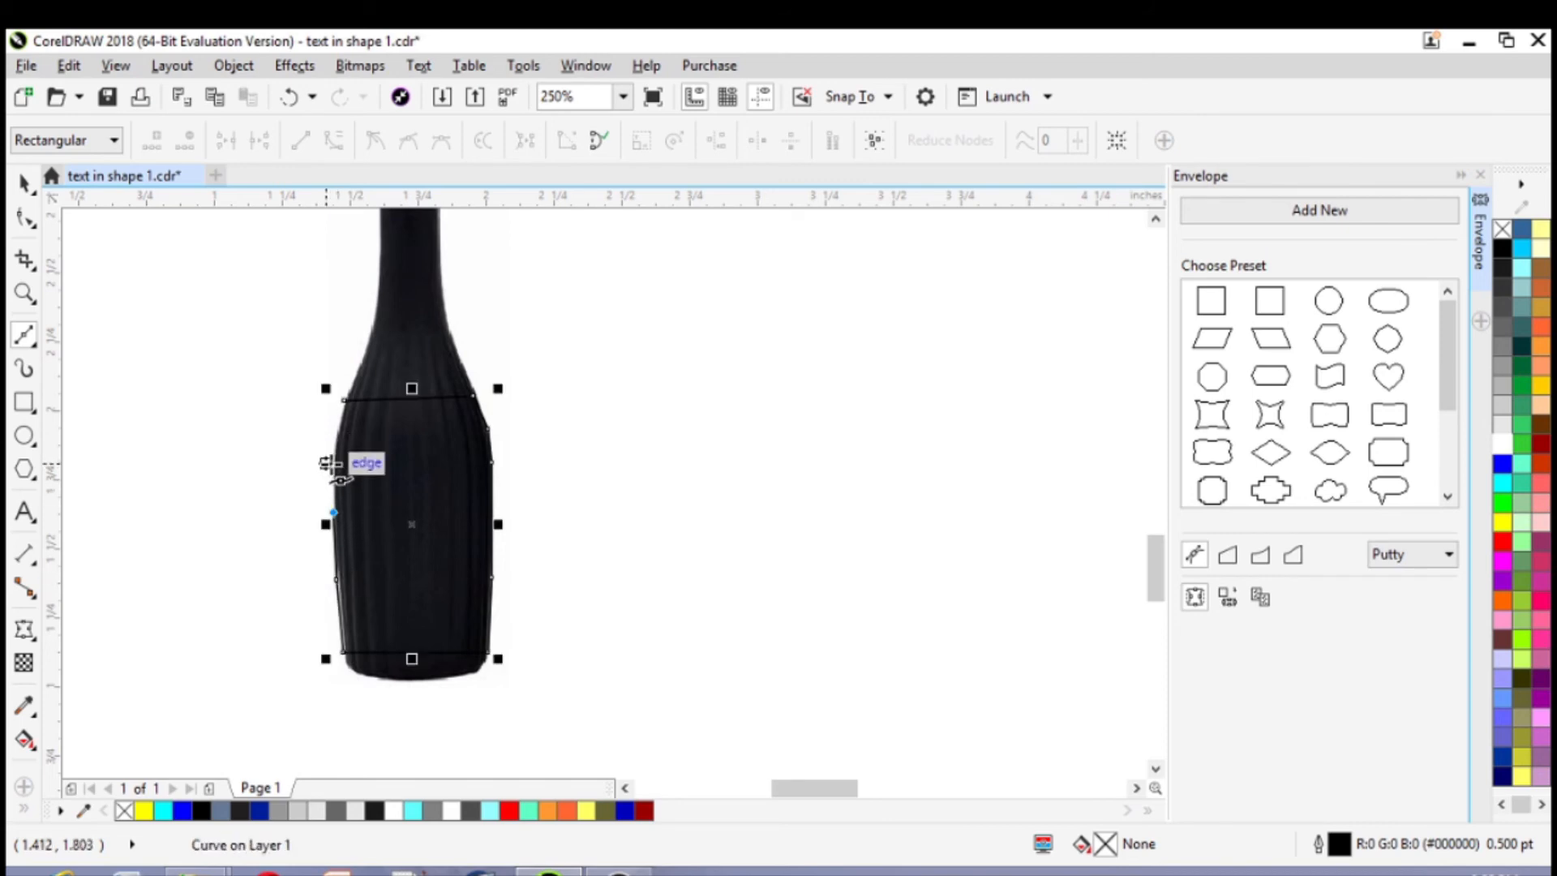
pyautogui.click(328, 464)
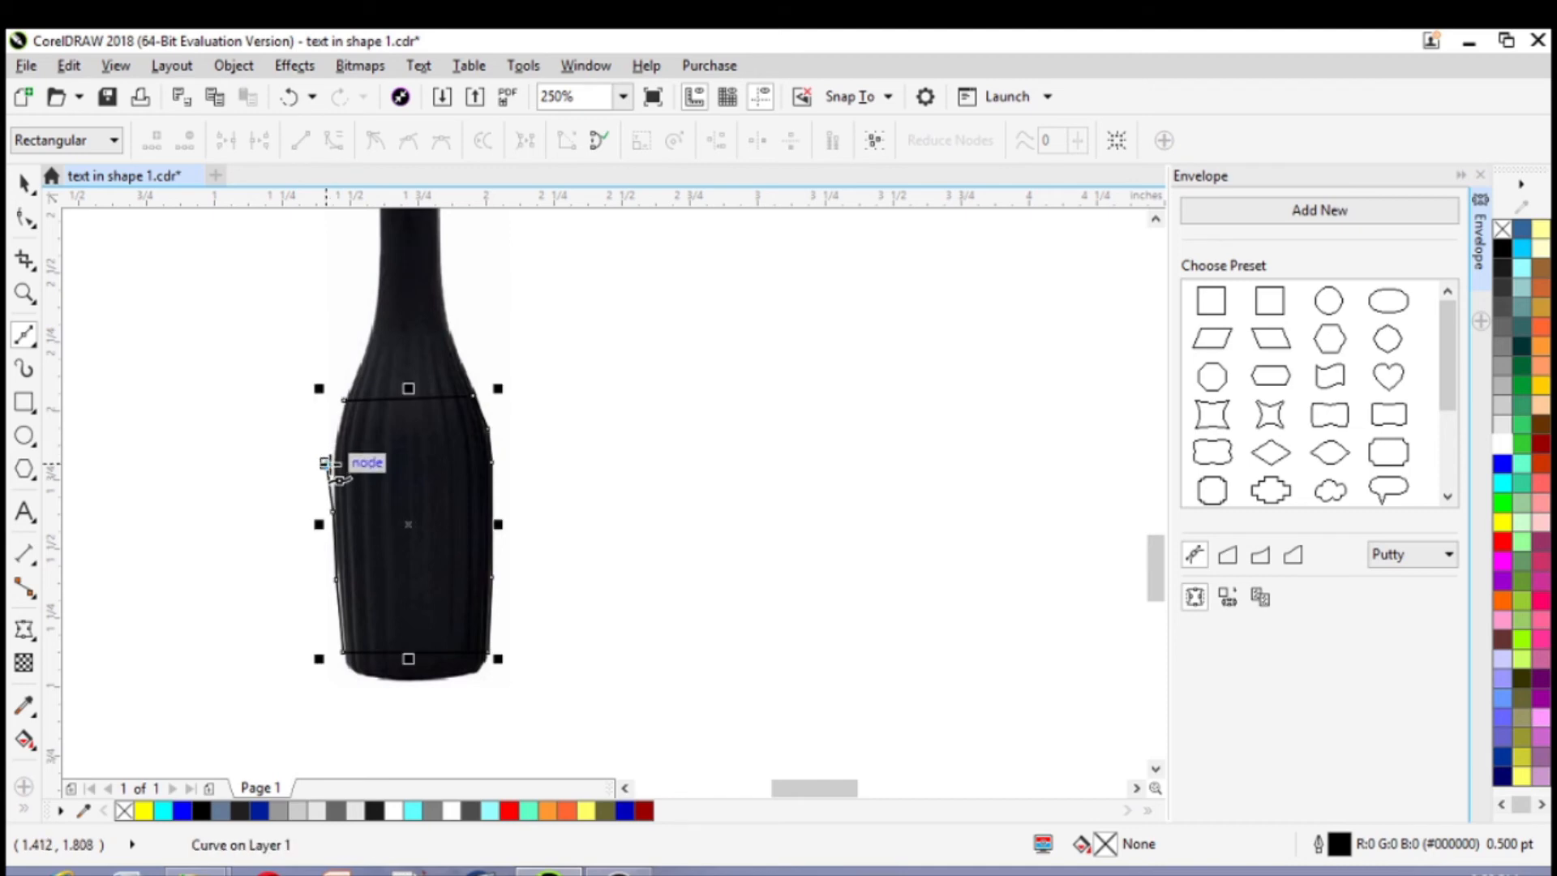
pyautogui.hotkey('ctrl', 'z')
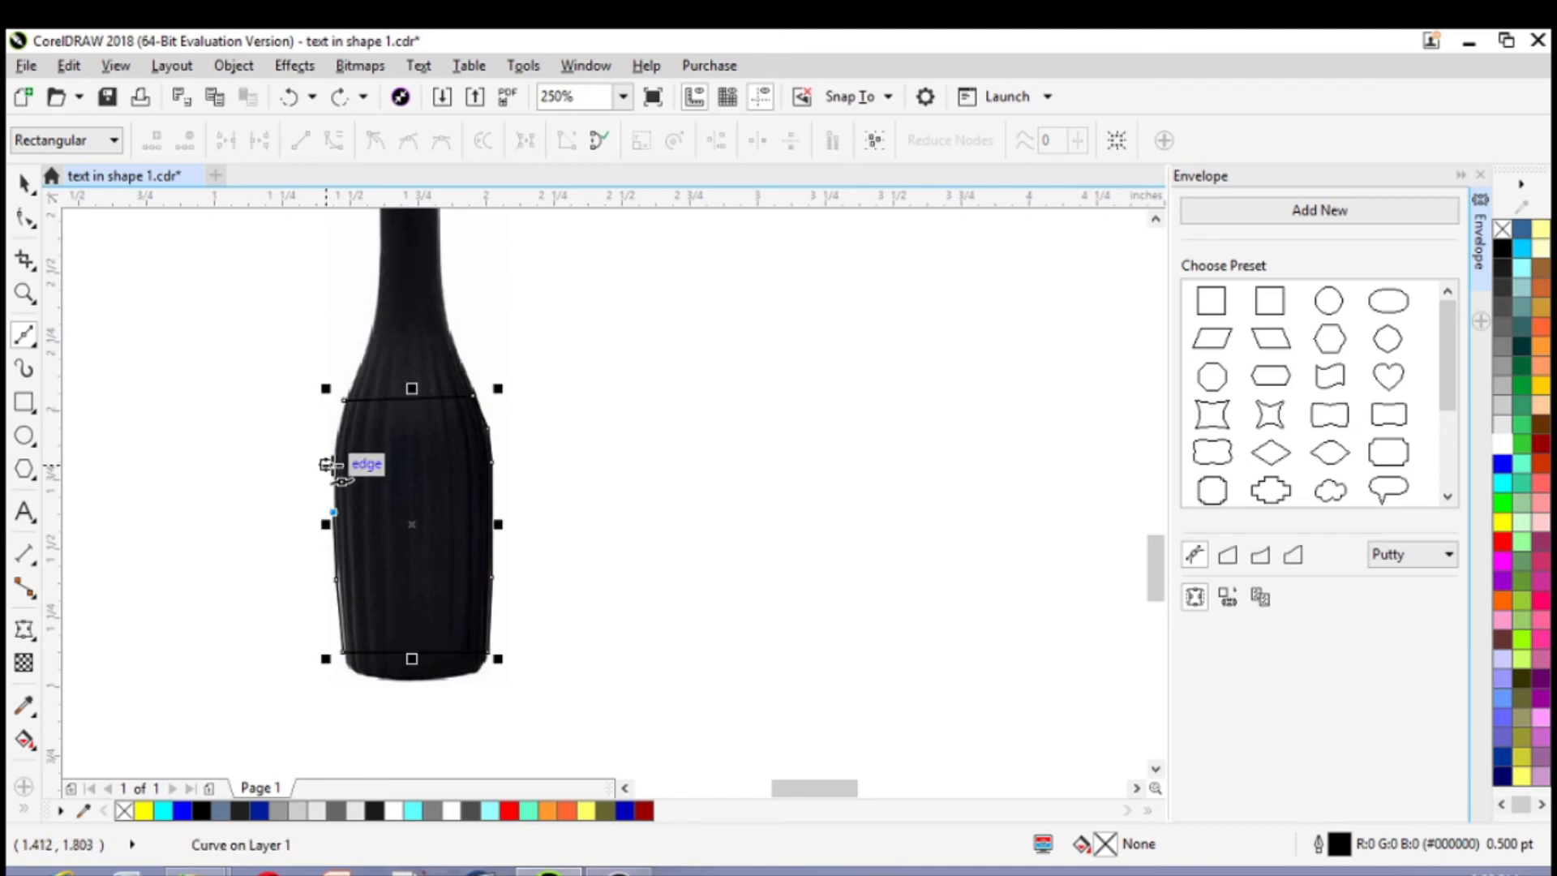
pyautogui.click(327, 466)
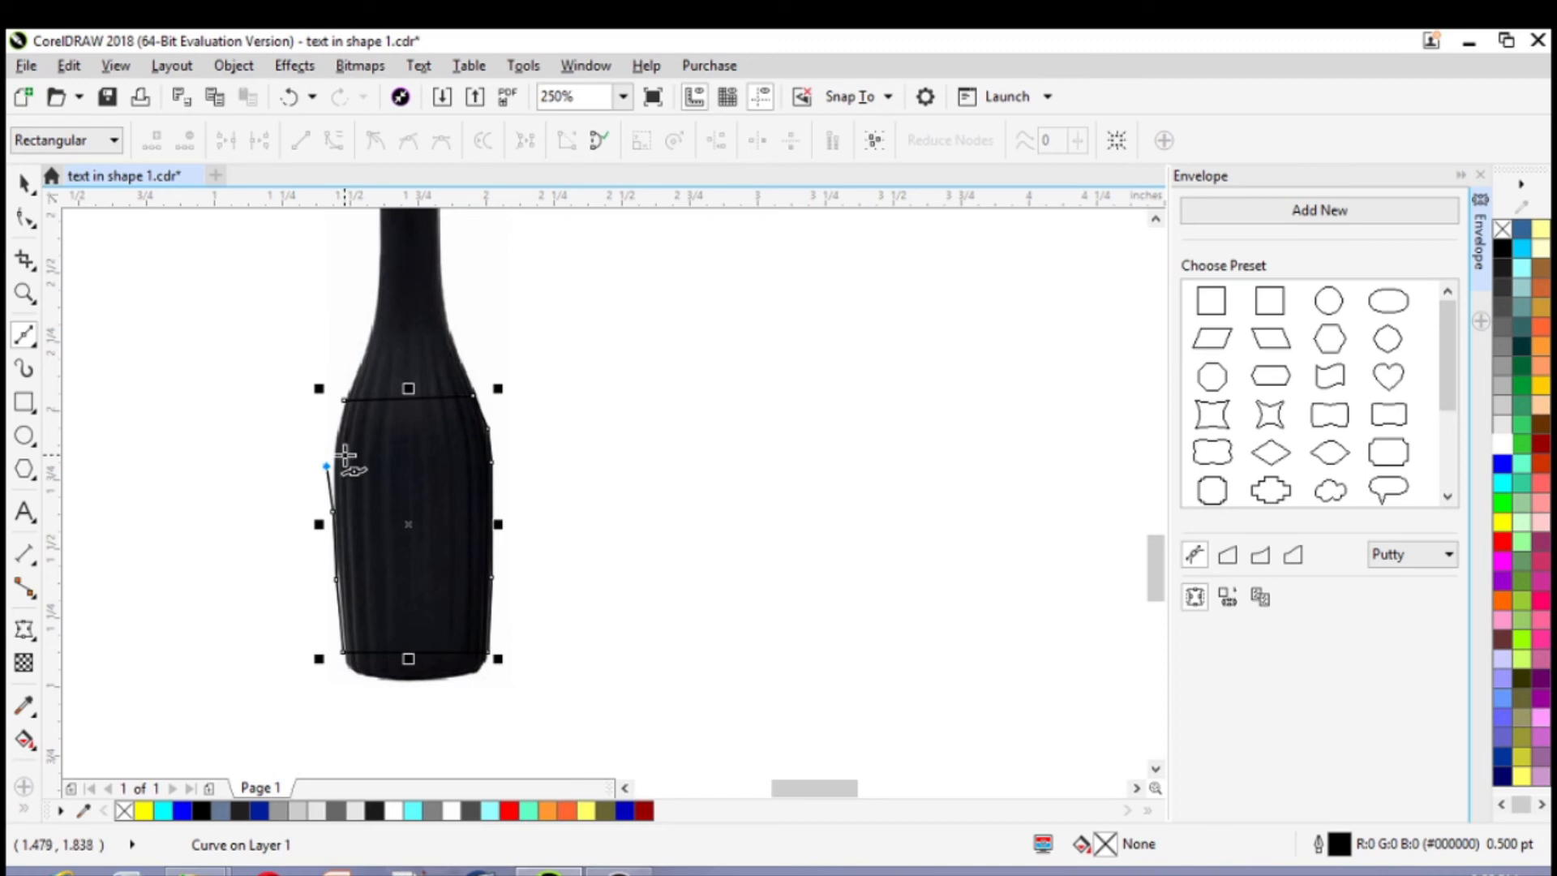
pyautogui.hotkey('ctrl', 'z')
# Finish tracing the bottle's upper left edge and close the outline at its starting node, about 0.58 by 0.93 in overall
pyautogui.click(335, 479)
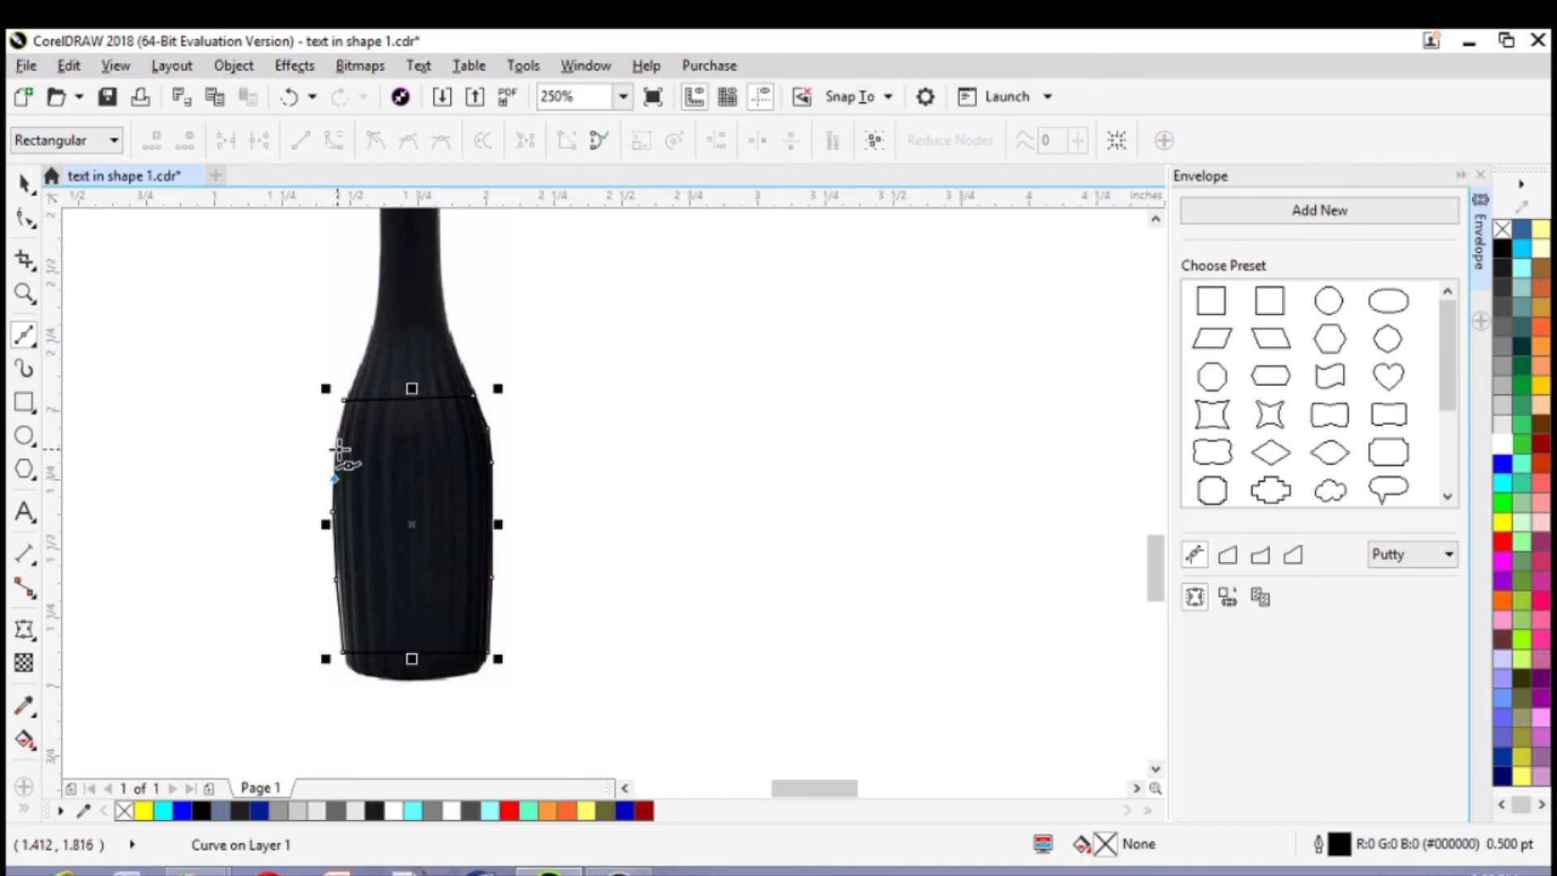
pyautogui.click(333, 443)
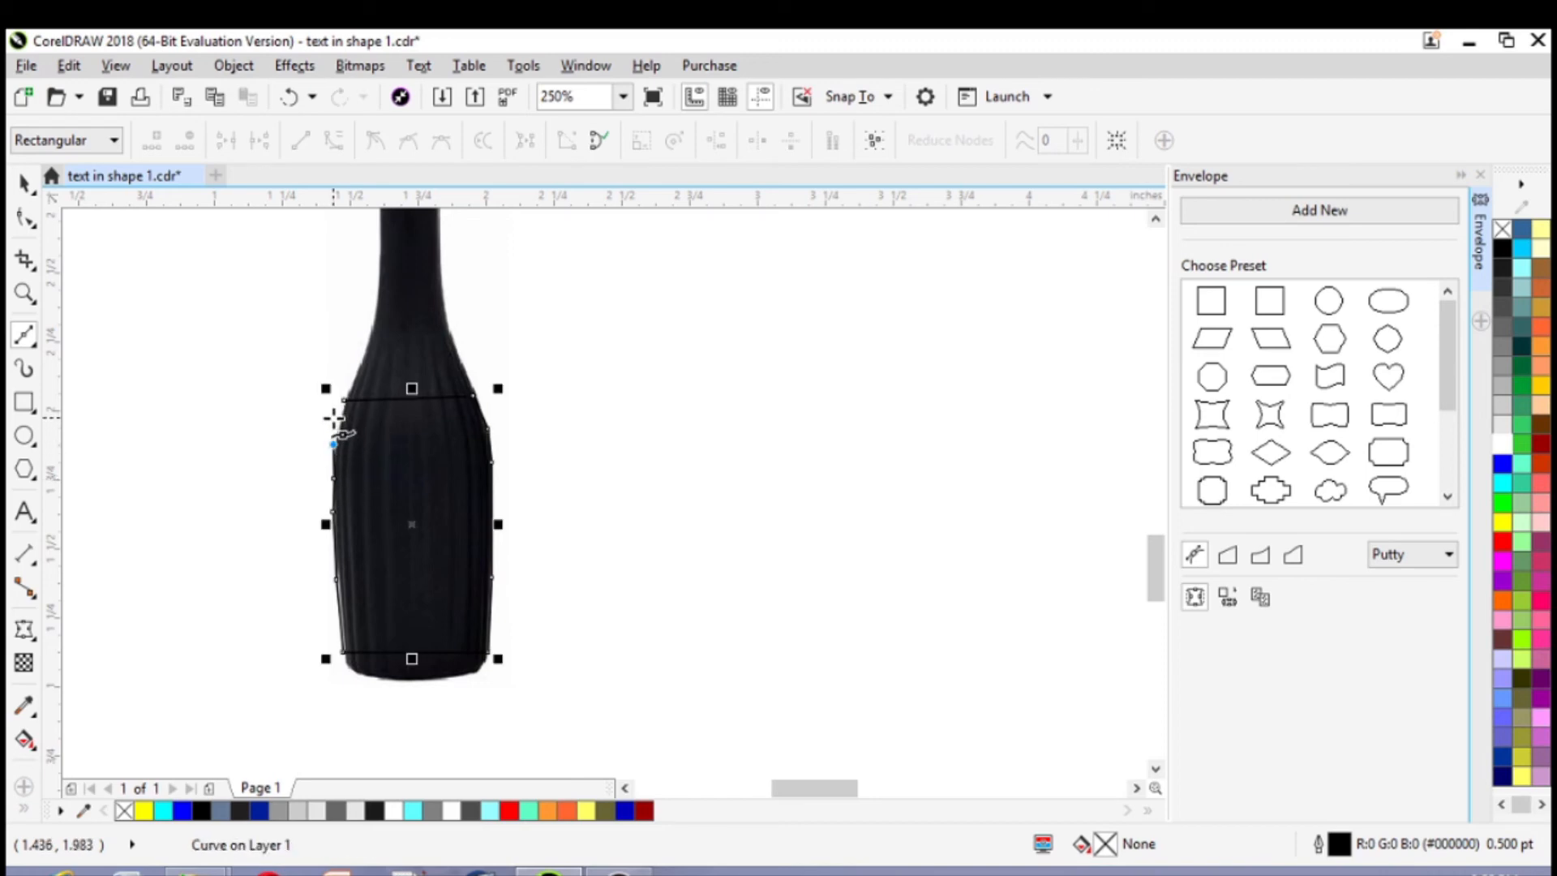
pyautogui.click(340, 421)
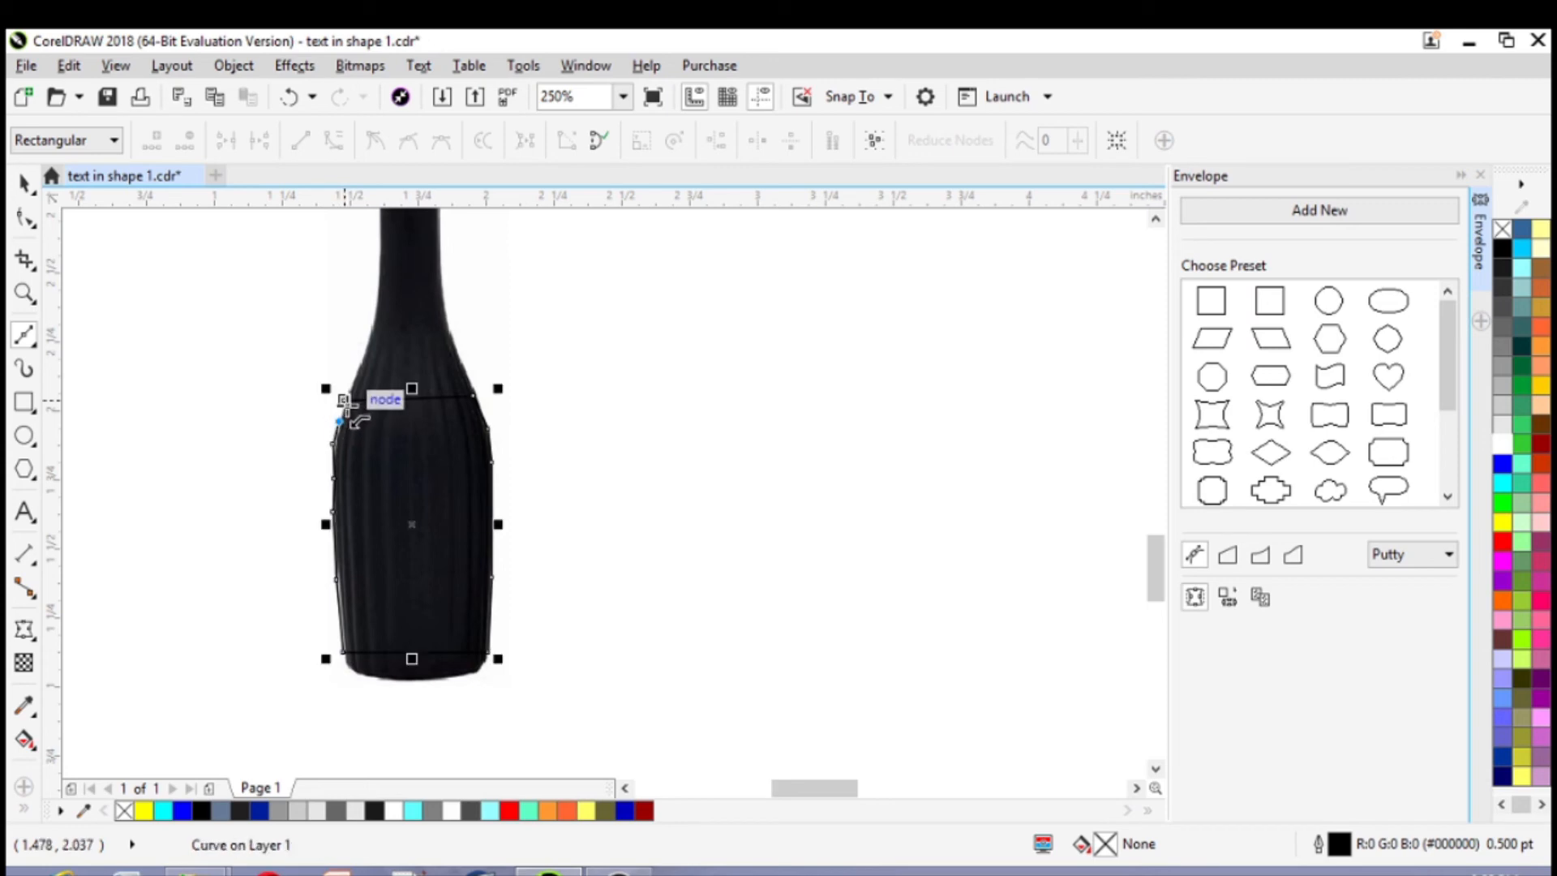
pyautogui.click(345, 399)
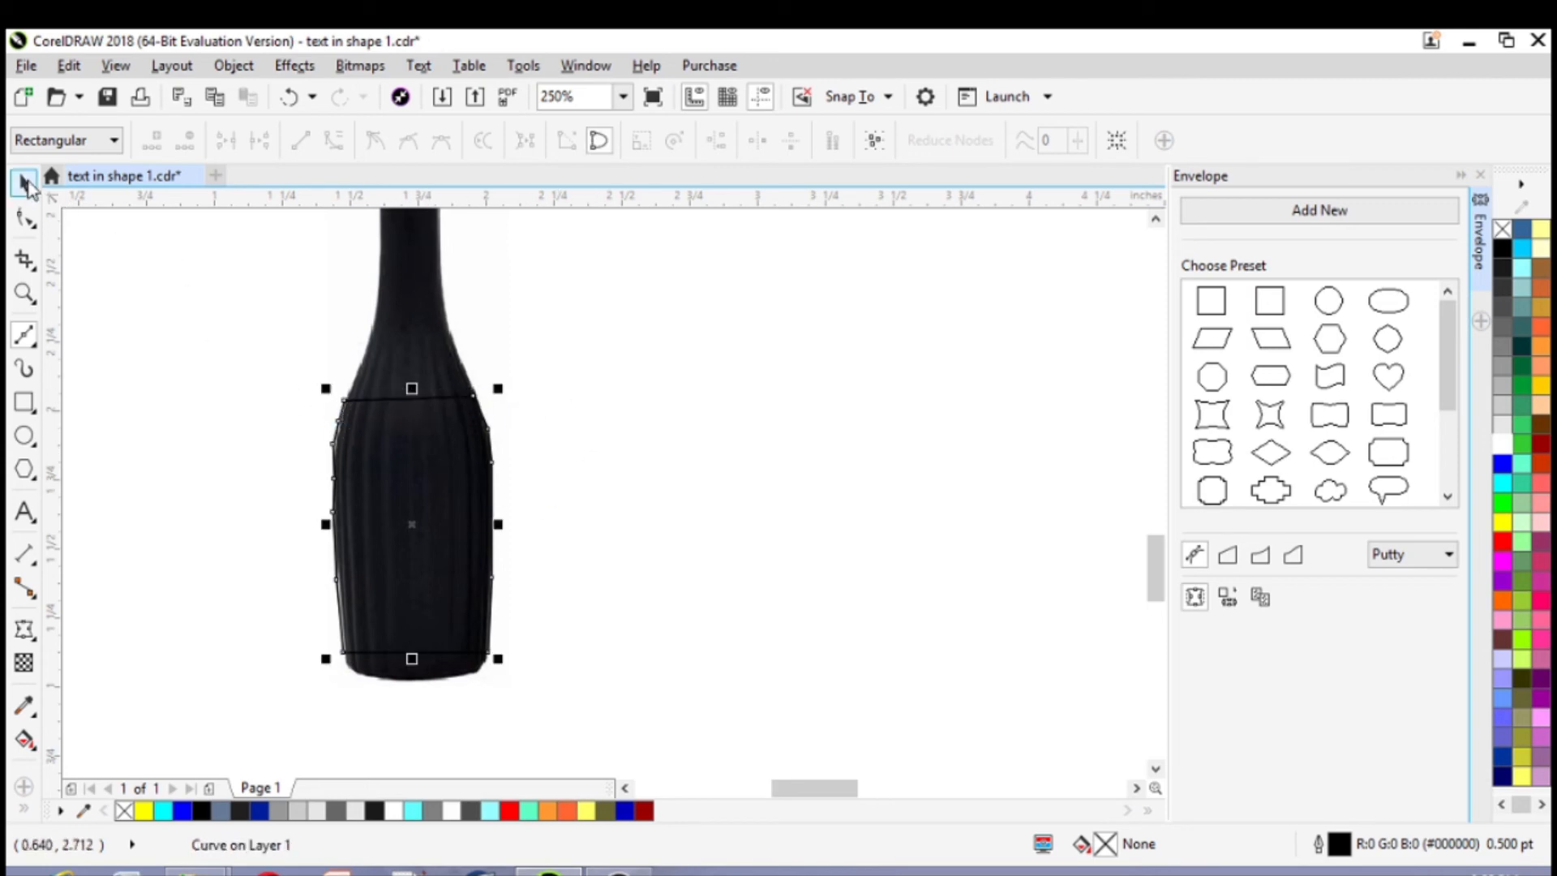
pyautogui.click(25, 184)
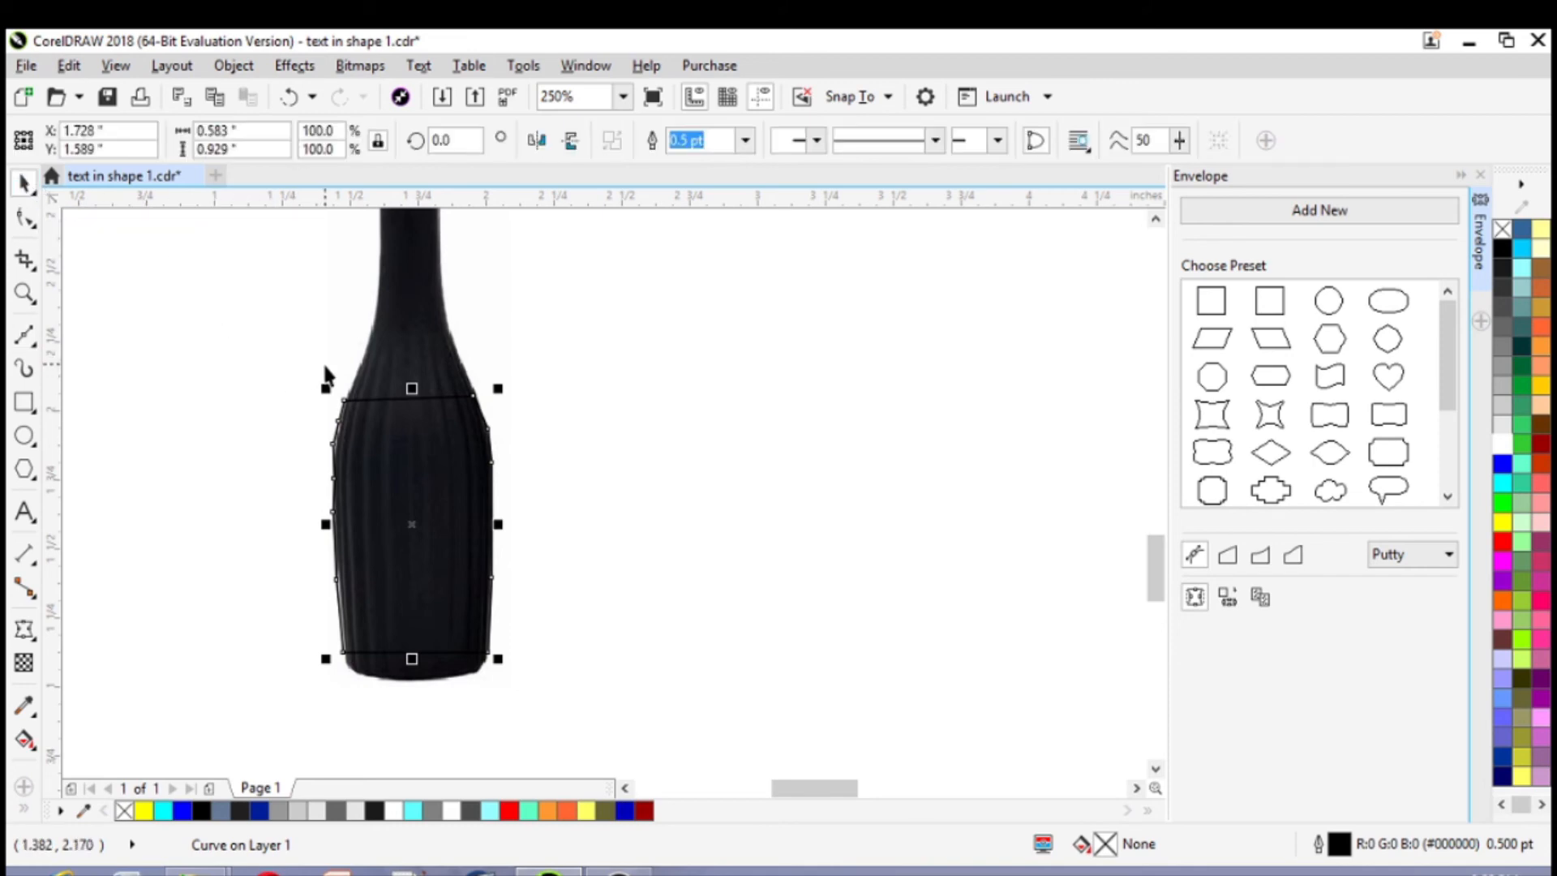
# Intersect the traced outline with the bottle image and move the resulting piece beside the bottle, to about X 3.01, Y 1.68 in
pyautogui.keyDown('shift'); pyautogui.click(401, 321); pyautogui.keyUp('shift')
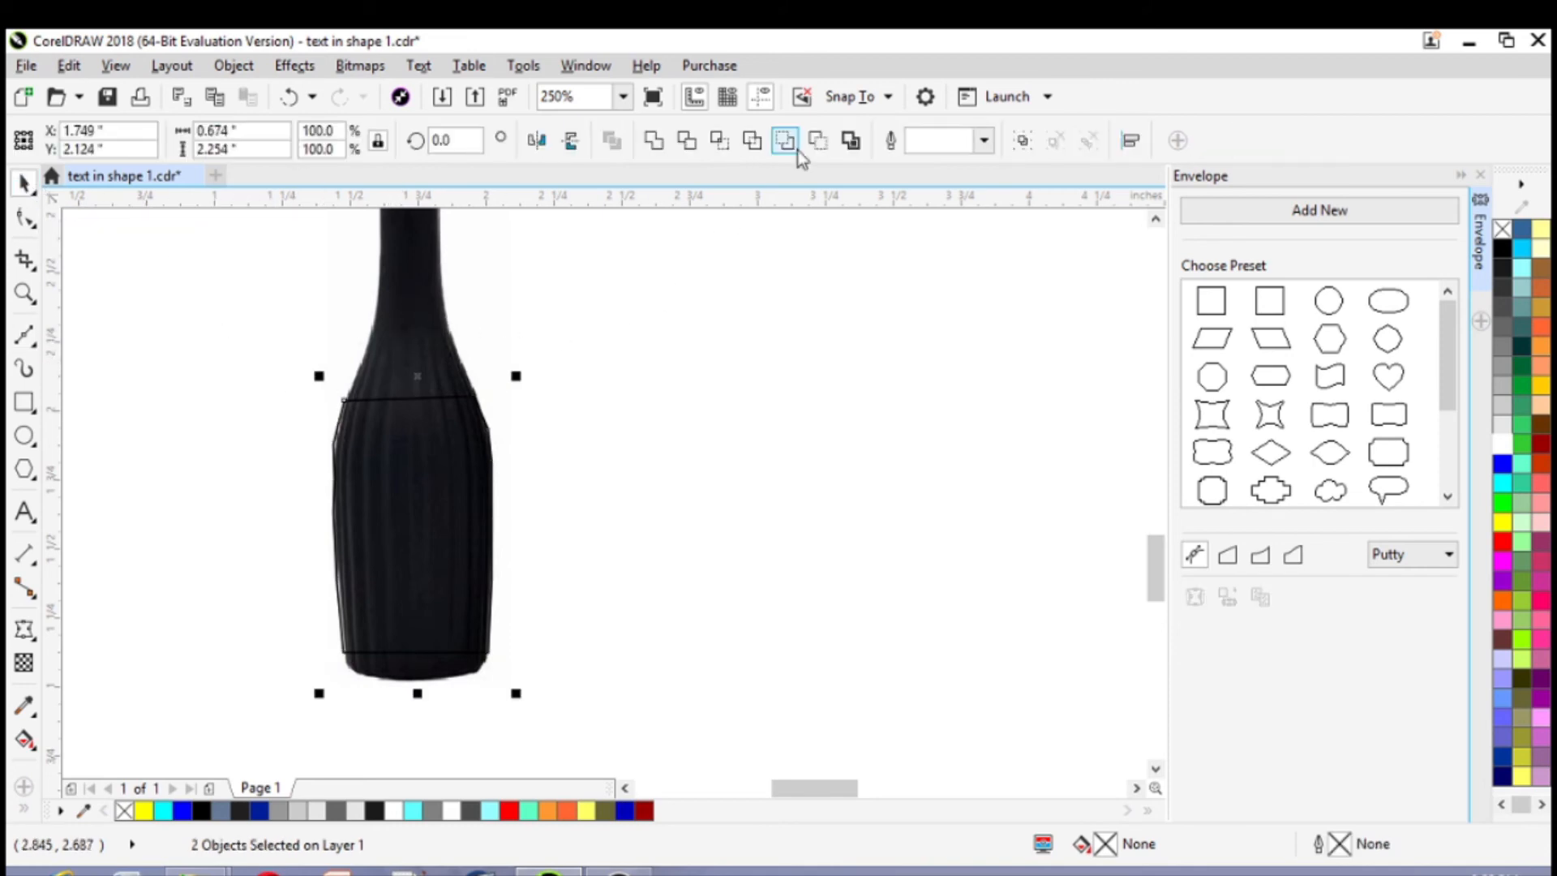
pyautogui.click(721, 140)
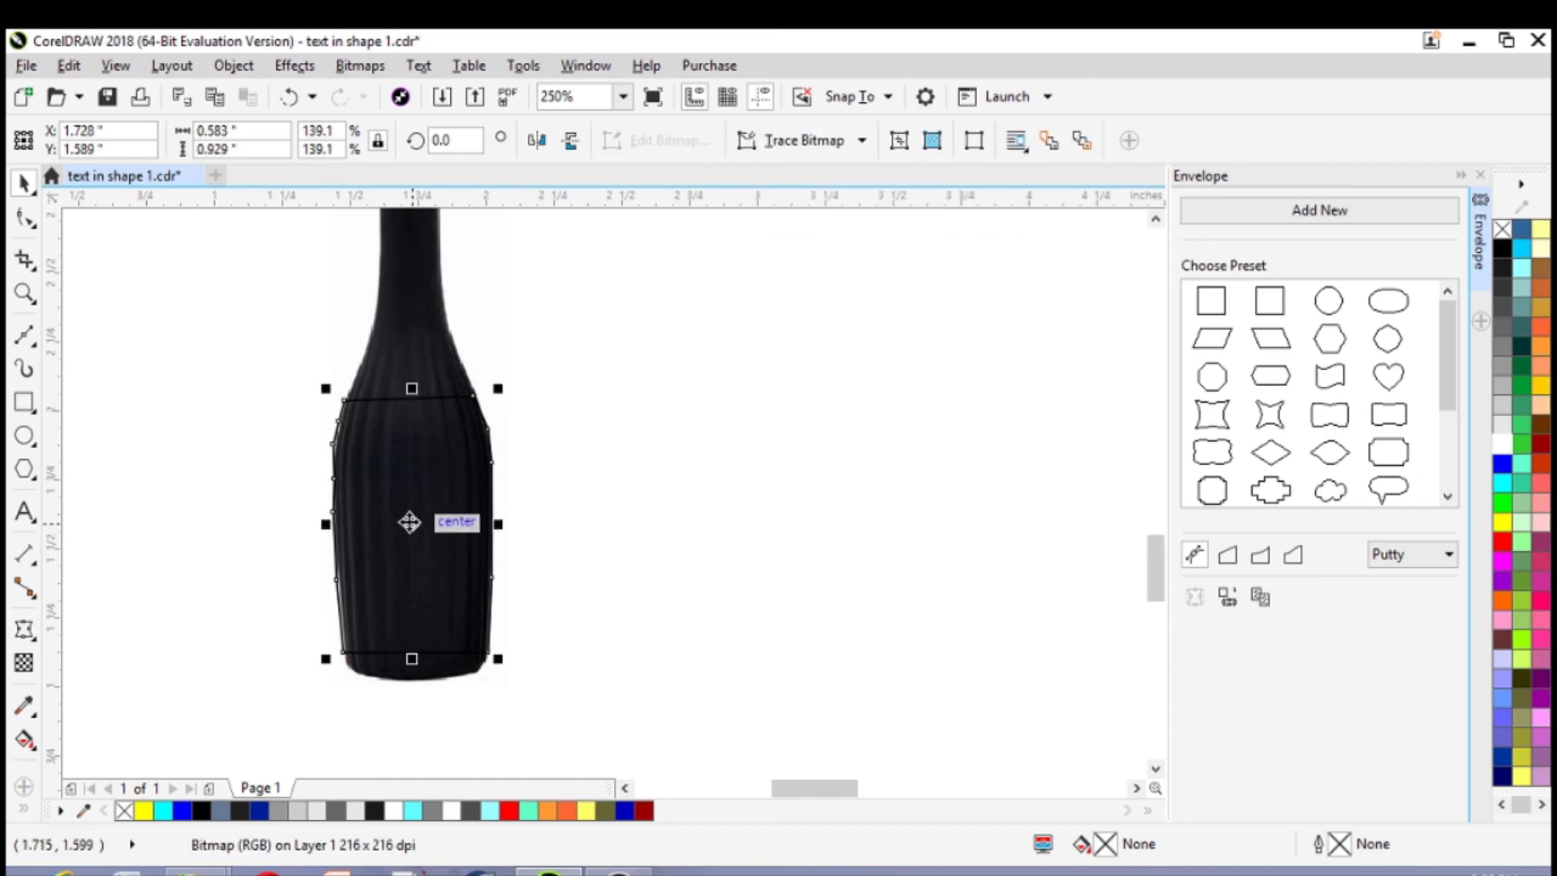
pyautogui.moveTo(410, 522); pyautogui.dragTo(760, 499)
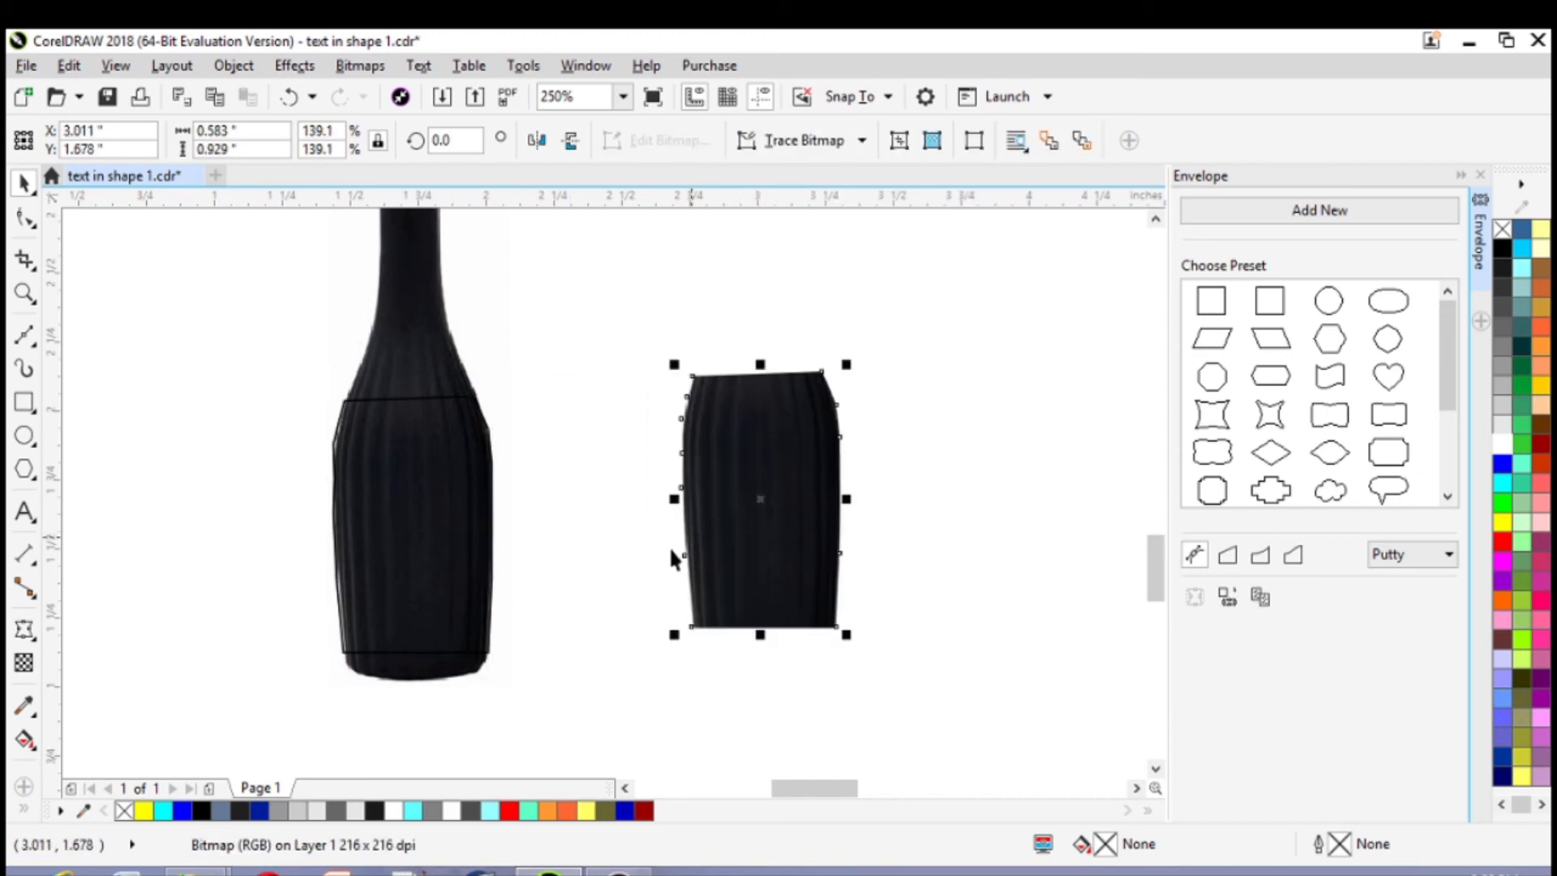
# Cut the traced outline's area out of the bottle image using Back Minus Front, leaving only the neck and base
pyautogui.click(417, 509)
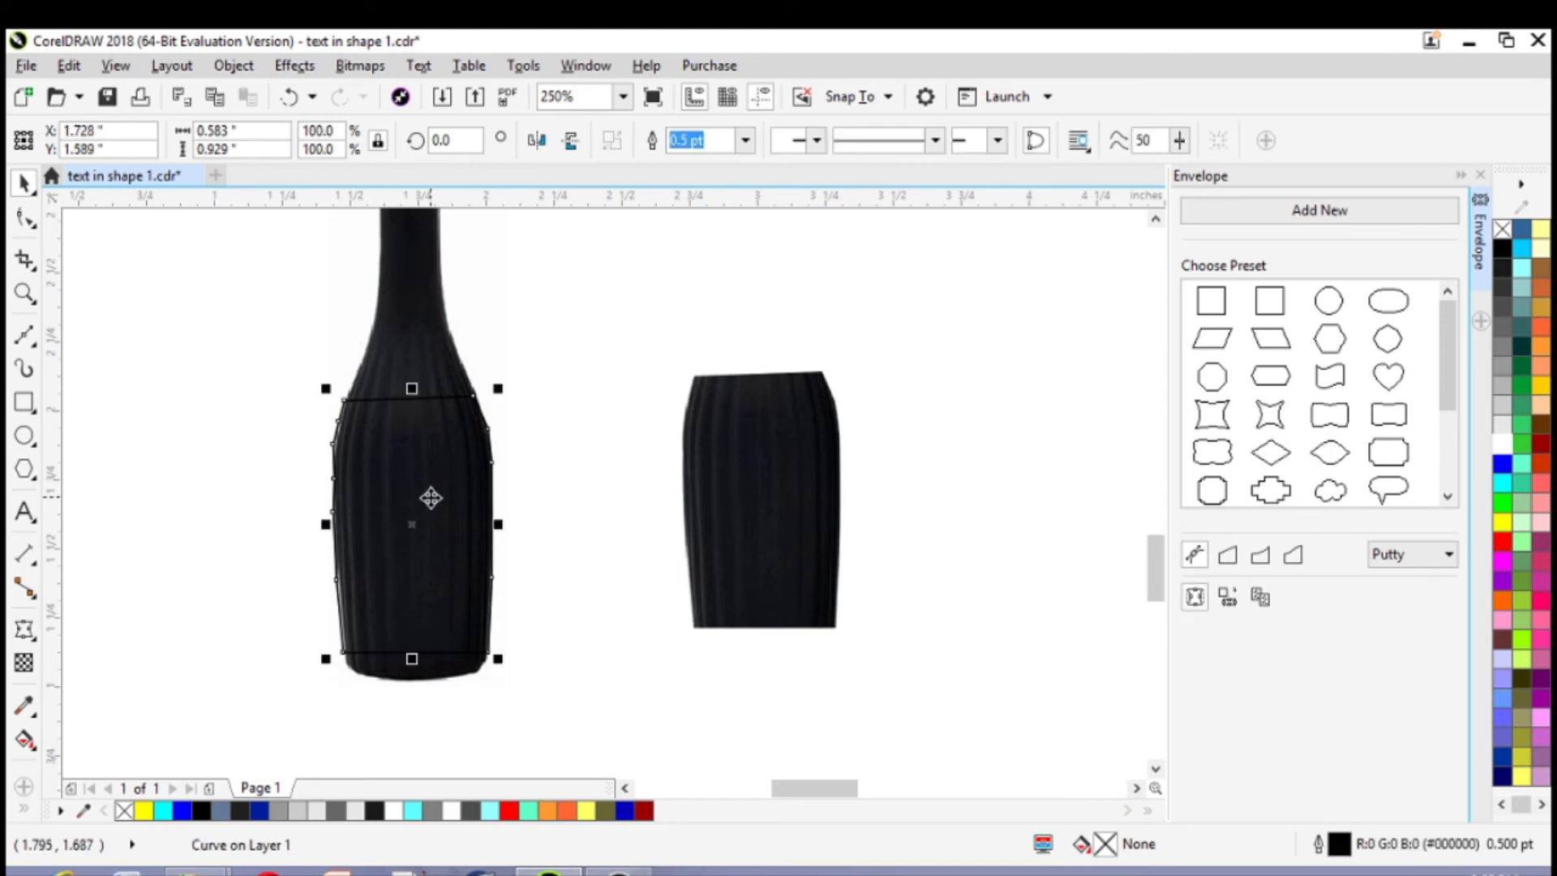
pyautogui.keyDown('shift'); pyautogui.click(437, 329); pyautogui.keyUp('shift')
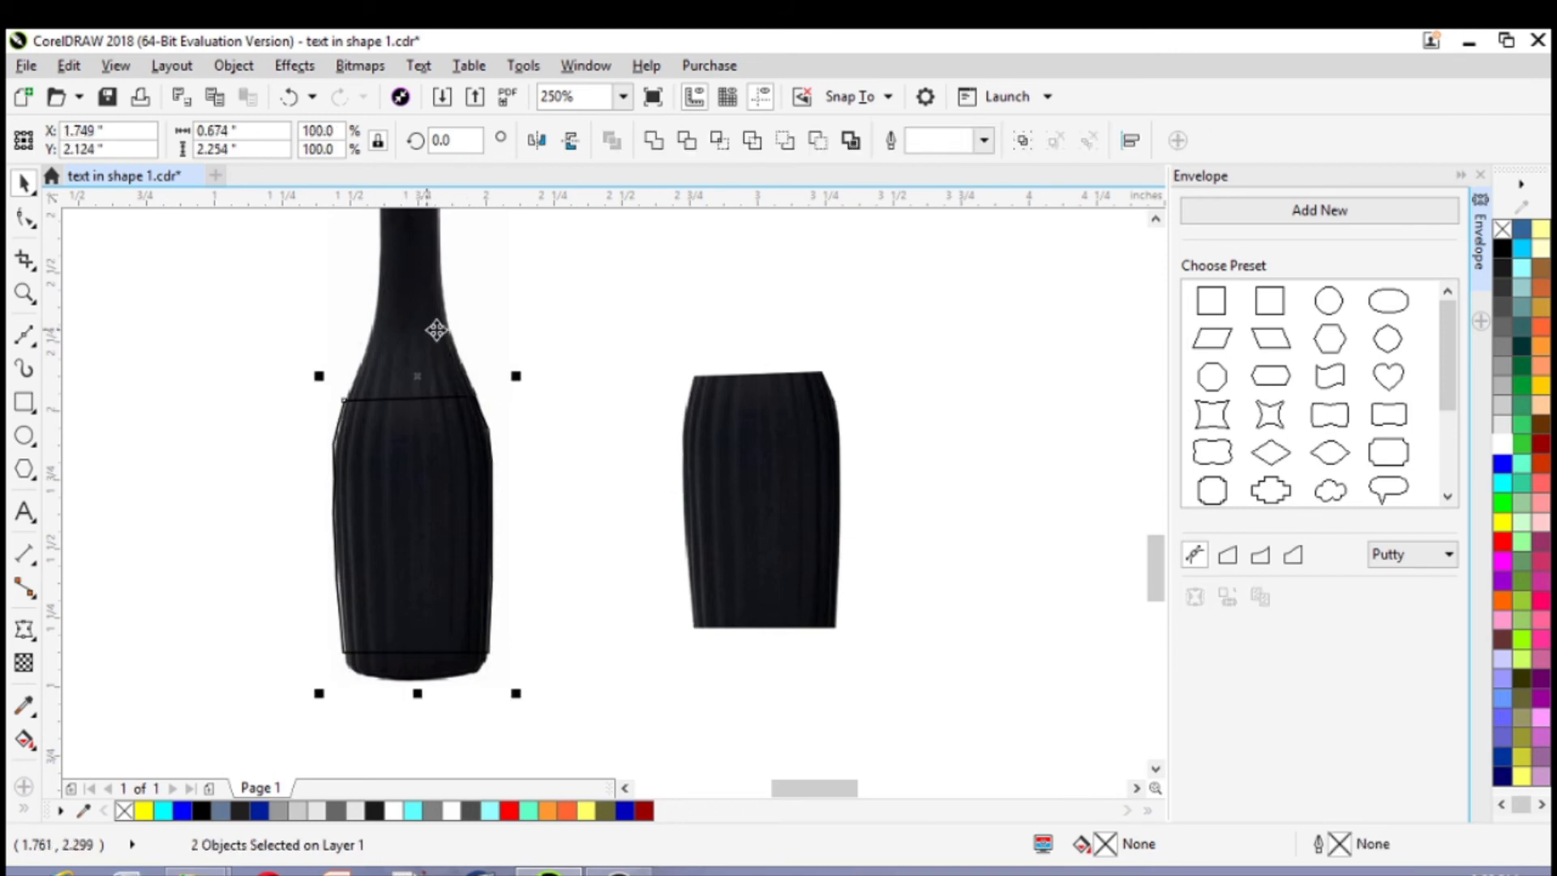
pyautogui.click(818, 140)
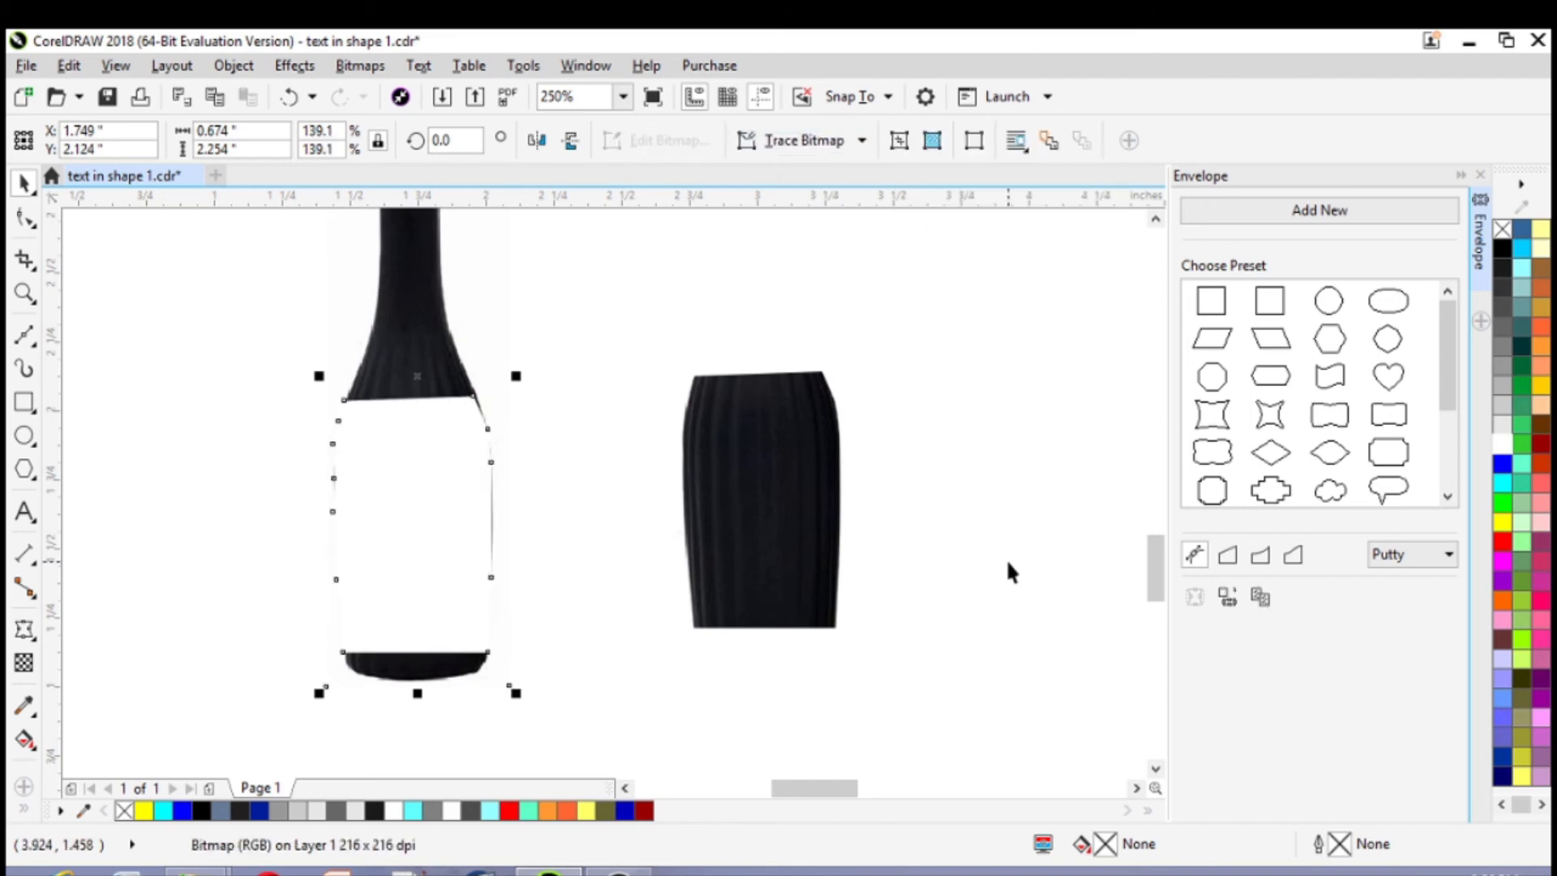
pyautogui.click(975, 441)
# Rotate the separate bottle body piece to about 268.6° so it lies on its side
pyautogui.click(792, 504)
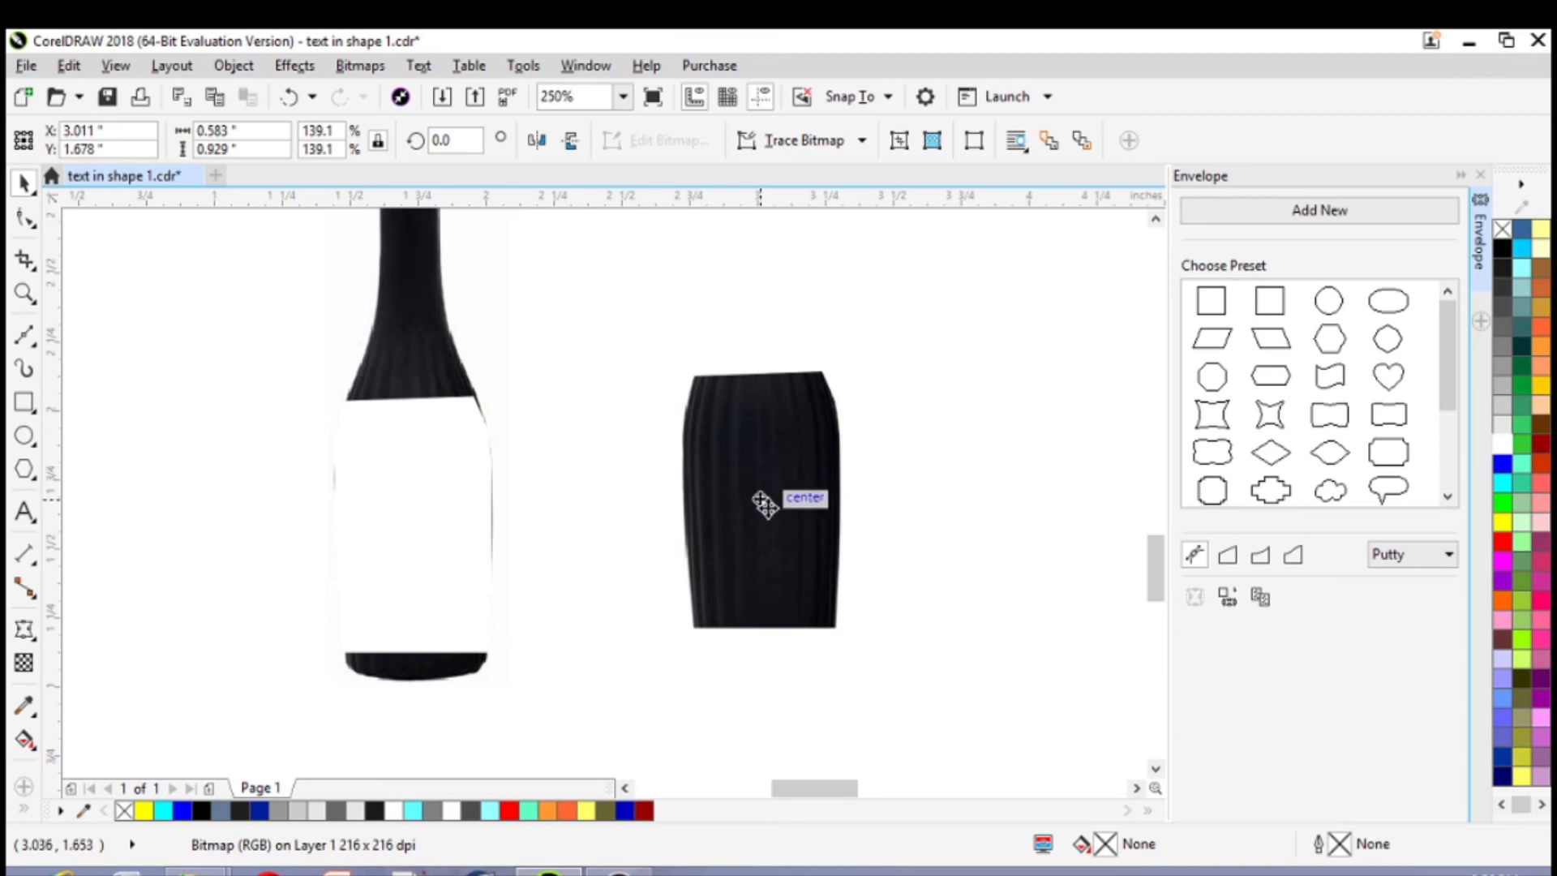
pyautogui.click(764, 501)
pyautogui.moveTo(848, 361); pyautogui.dragTo(987, 653)
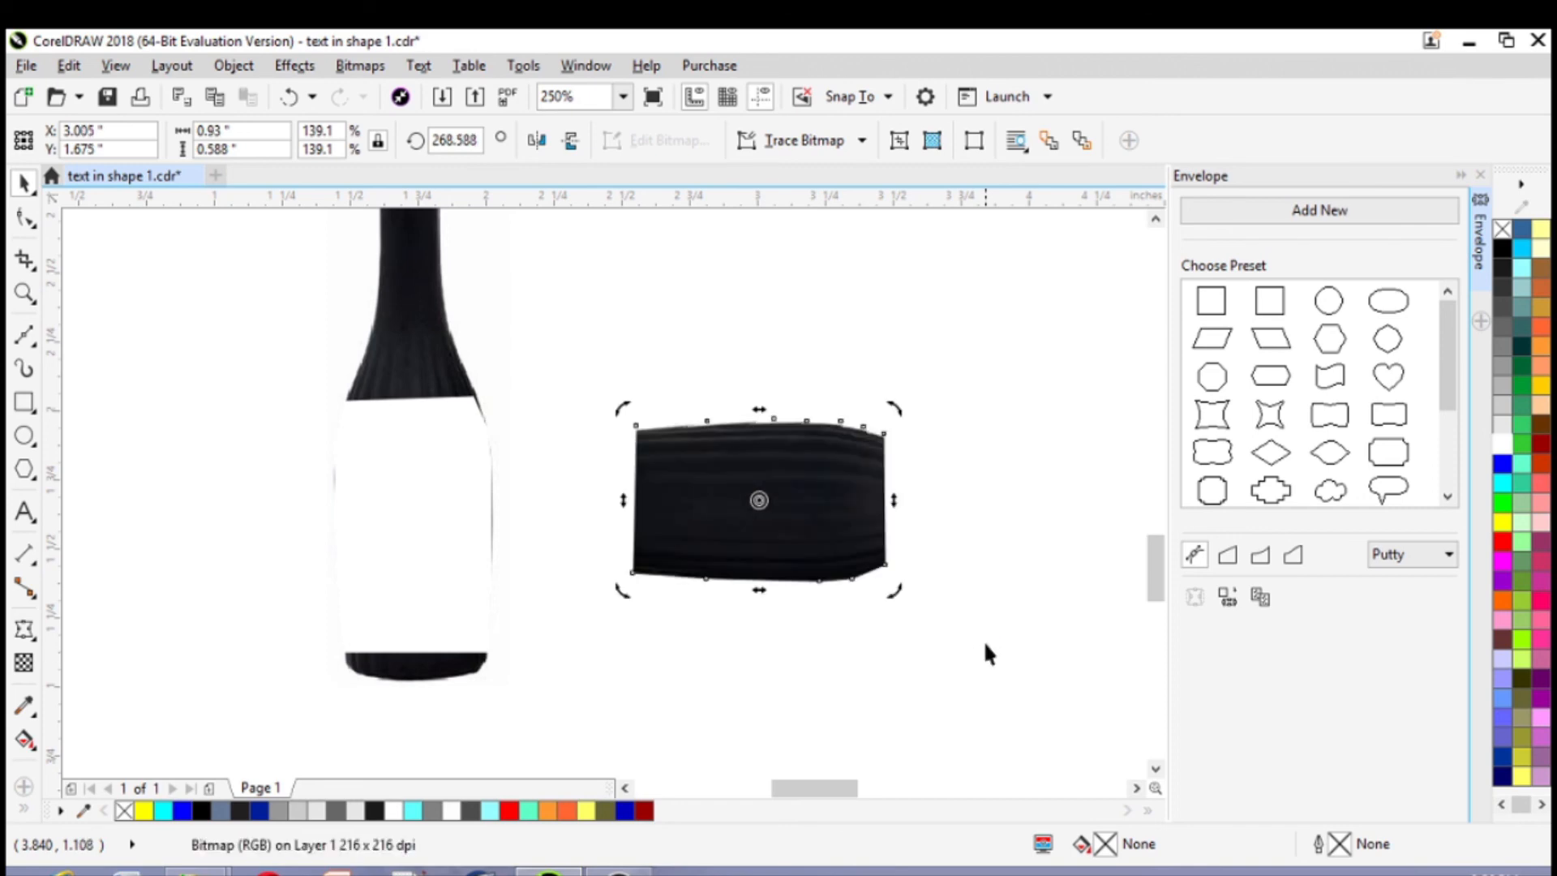
# Add the artistic text "MY NAME" below the rotated piece and scale it down to about 1.16 in wide
pyautogui.click(25, 511)
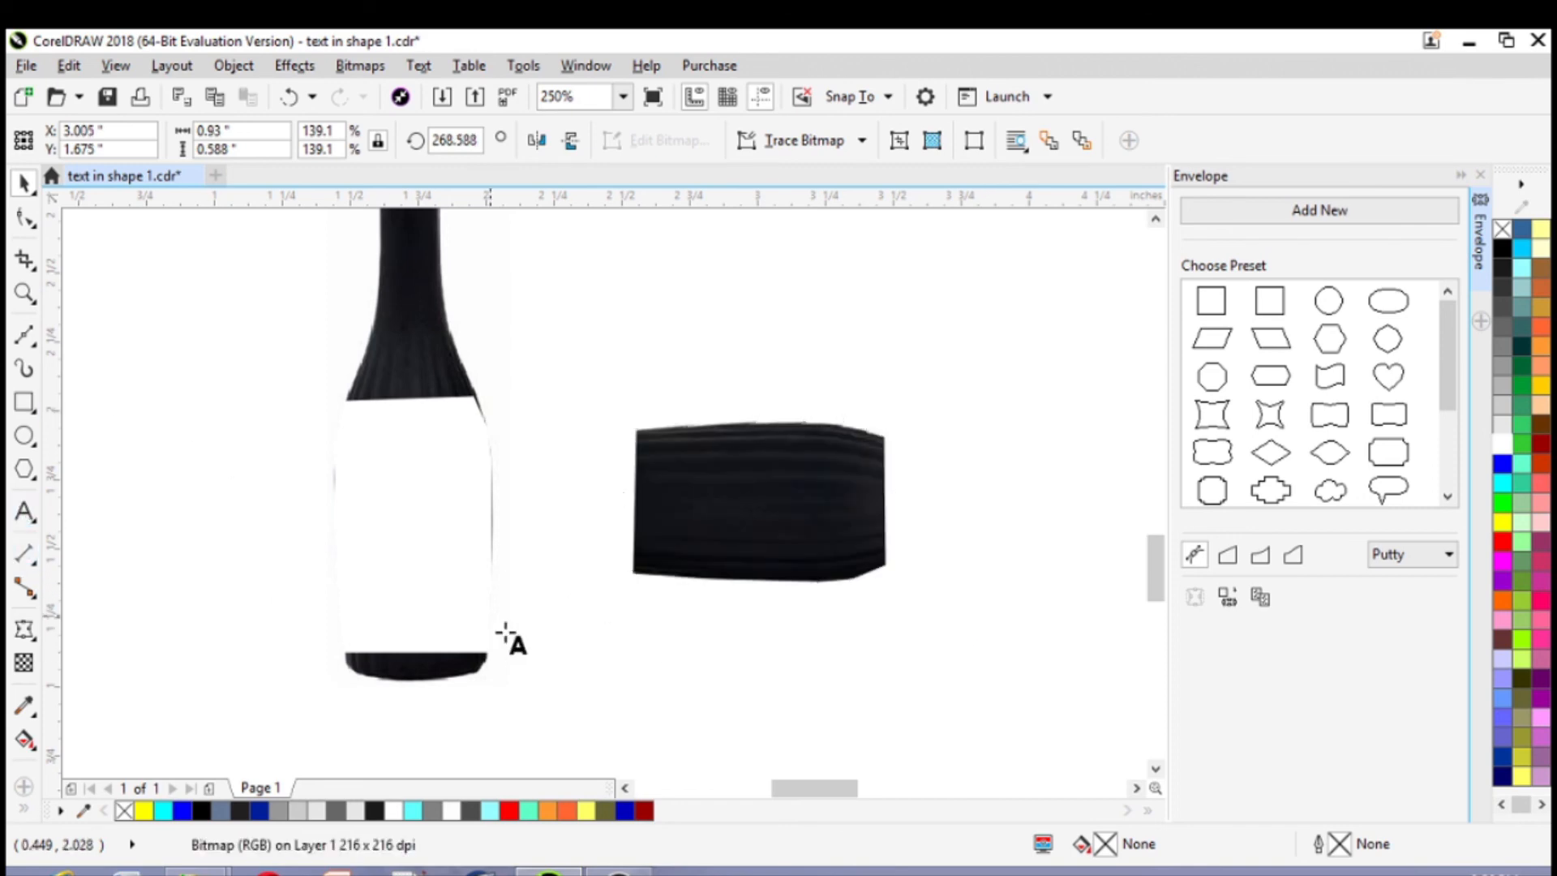
pyautogui.click(599, 663)
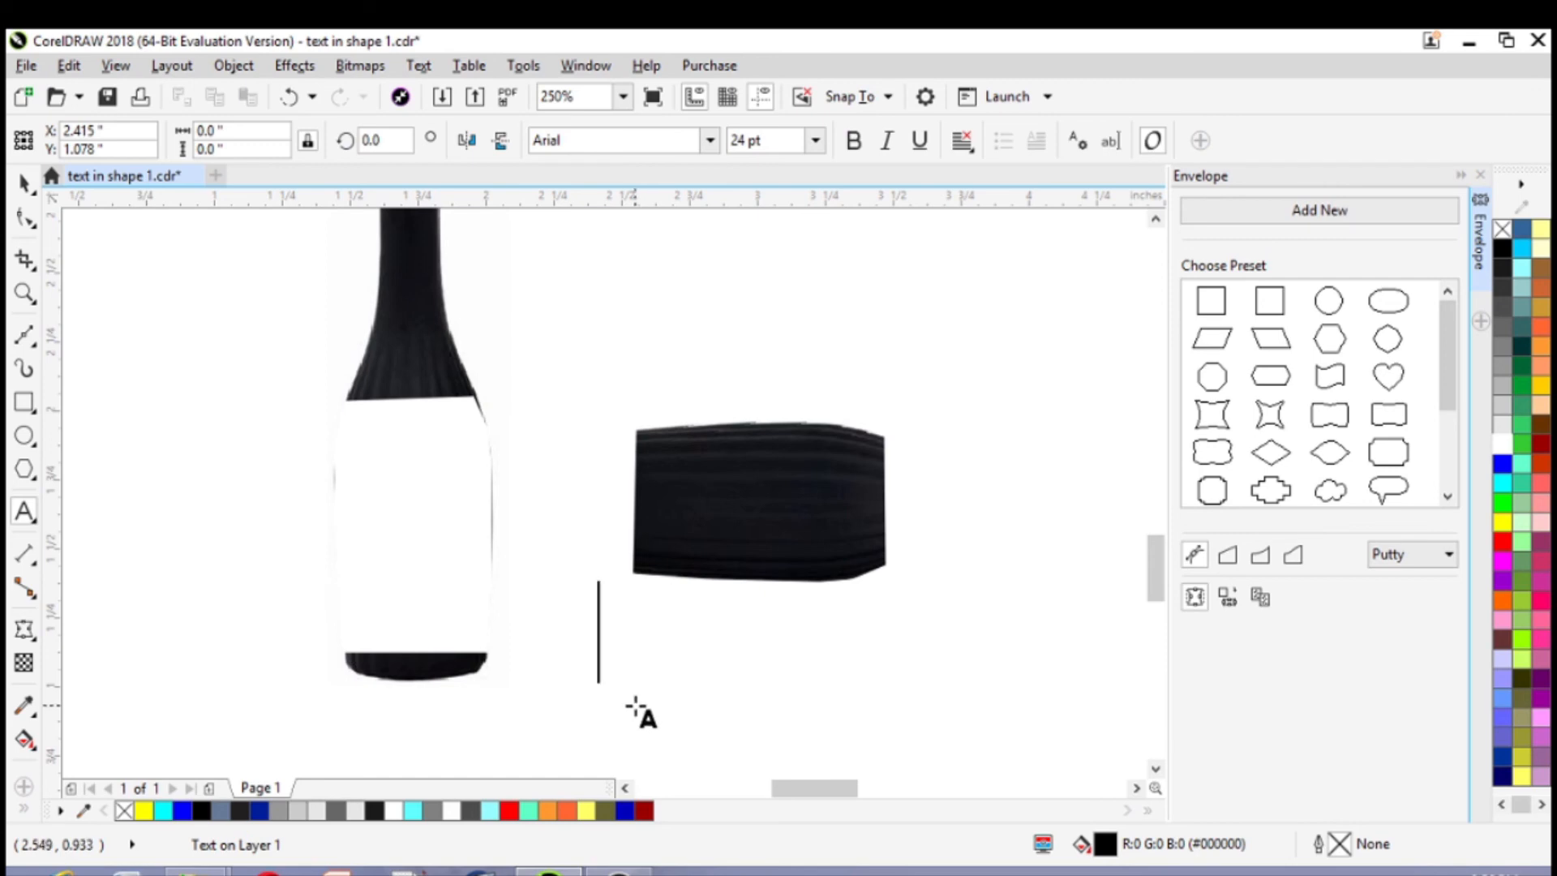
pyautogui.write('MY ')
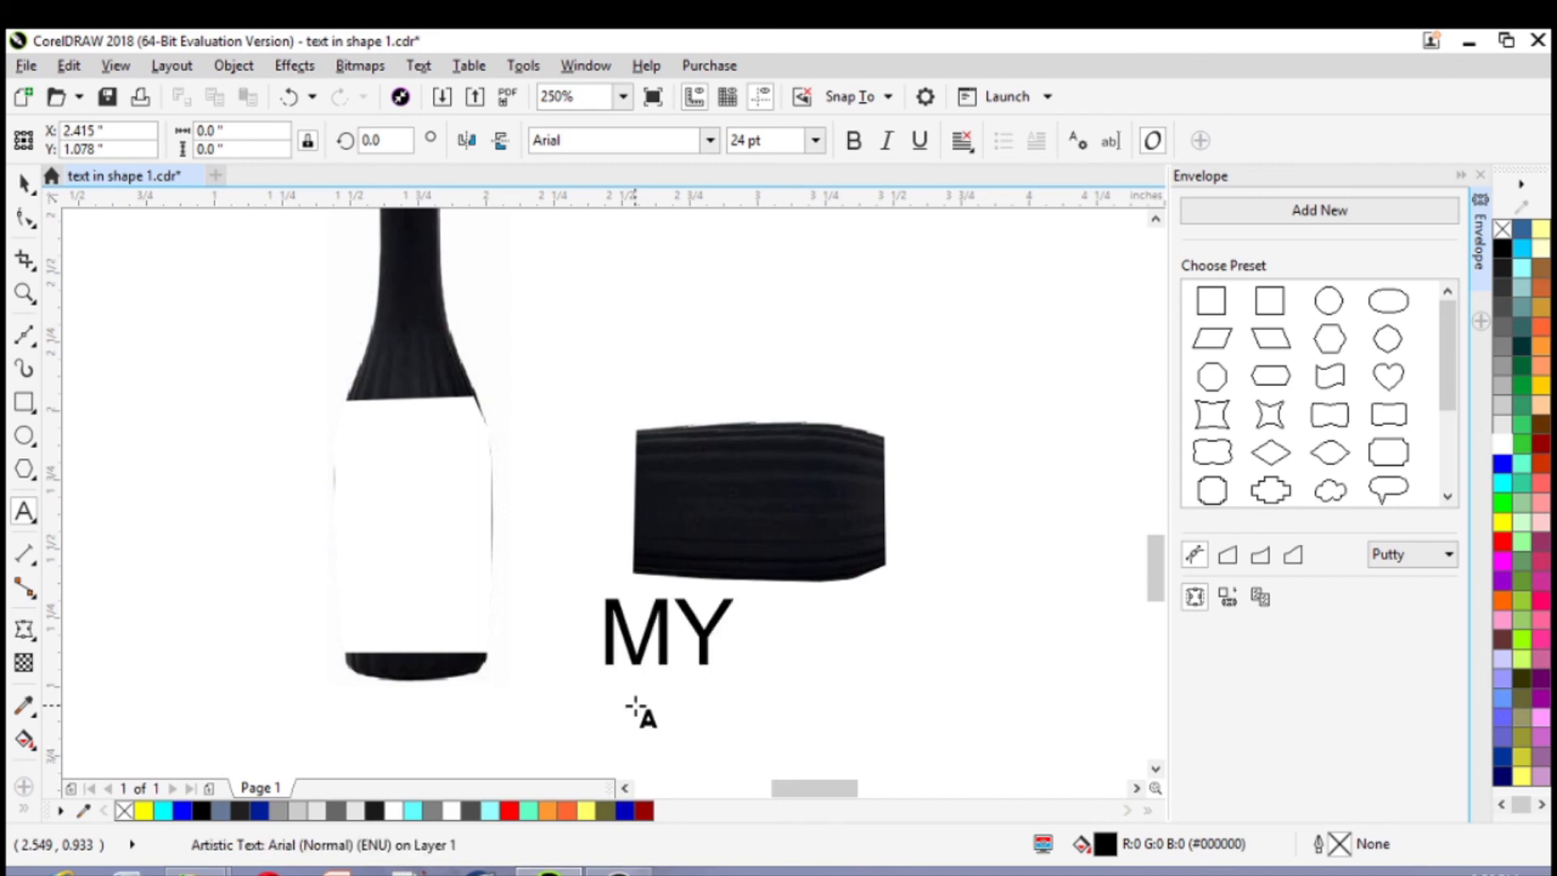
pyautogui.write('NAME')
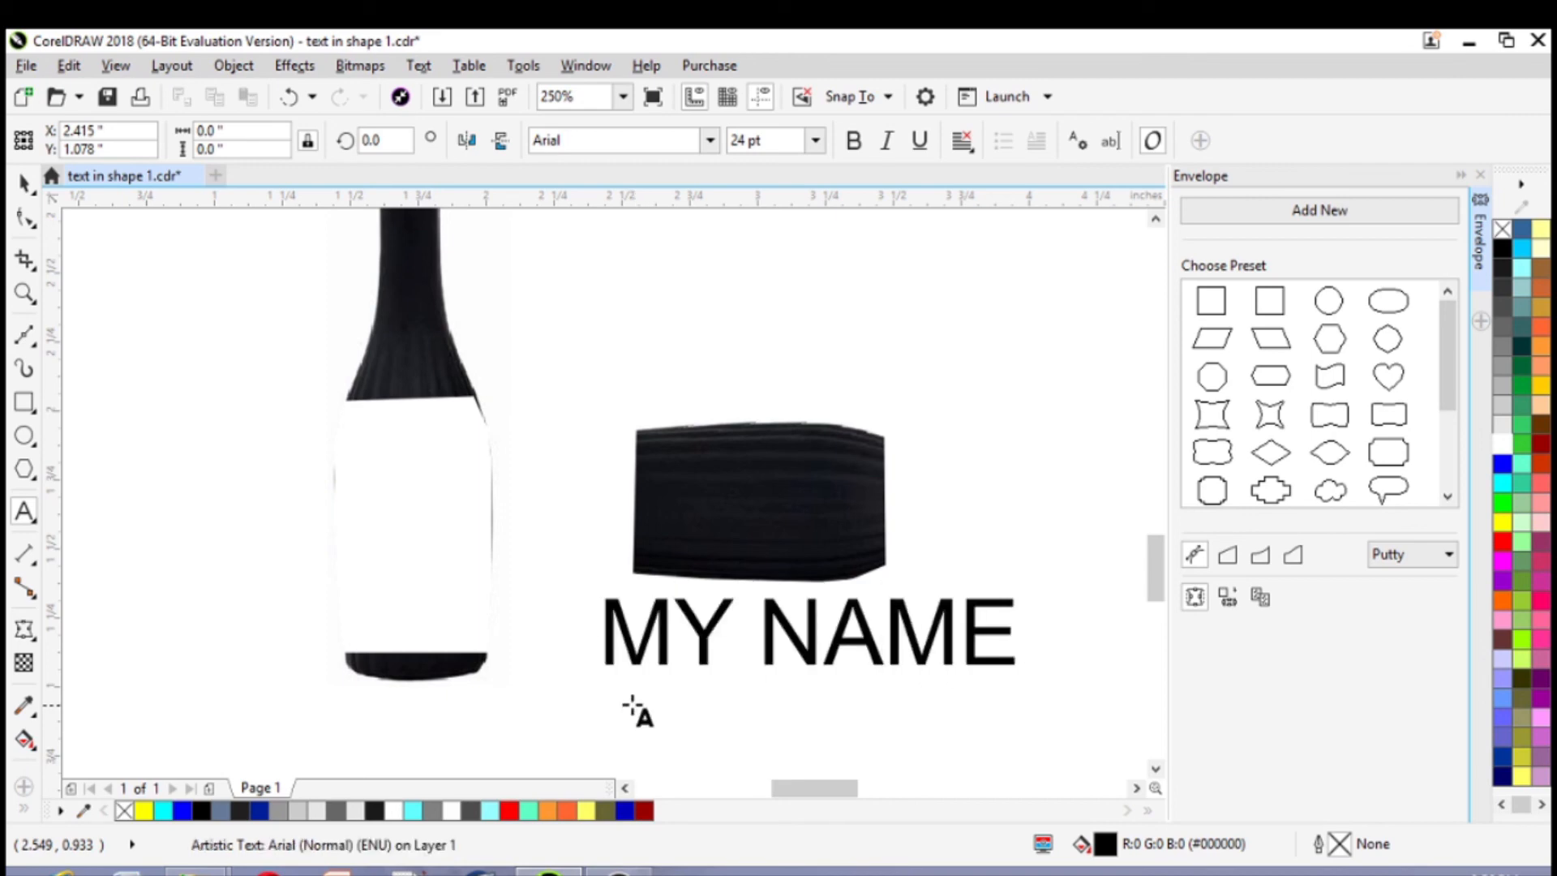
pyautogui.moveTo(1018, 590); pyautogui.dragTo(933, 605)
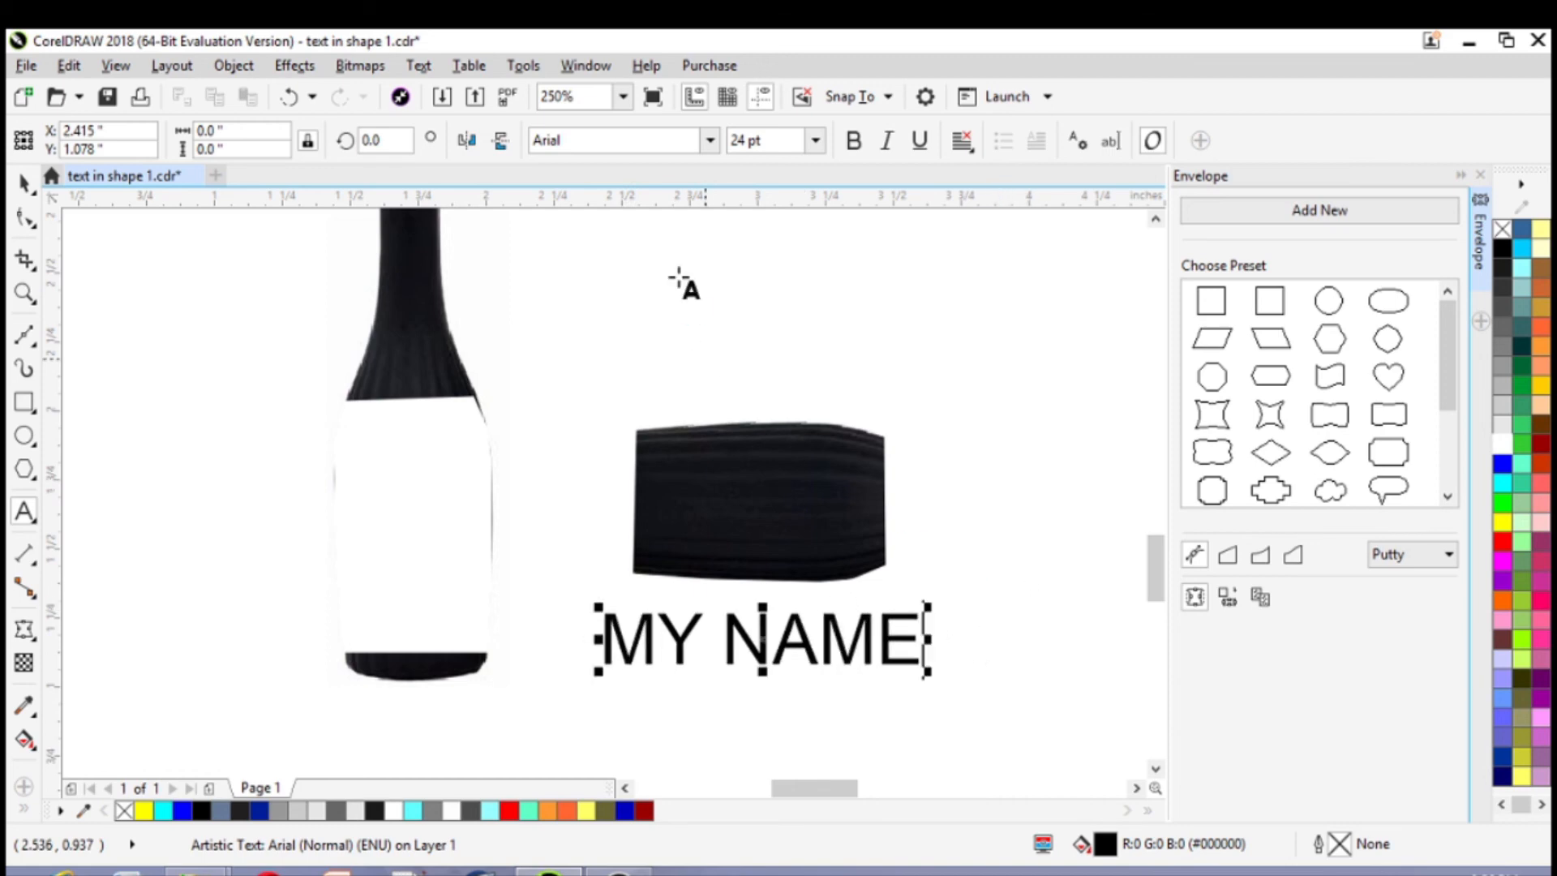
# Set the "MY NAME" text in Arial Black and scale it down to about 0.97 by 0.13 in
pyautogui.click(709, 141)
pyautogui.click(669, 211)
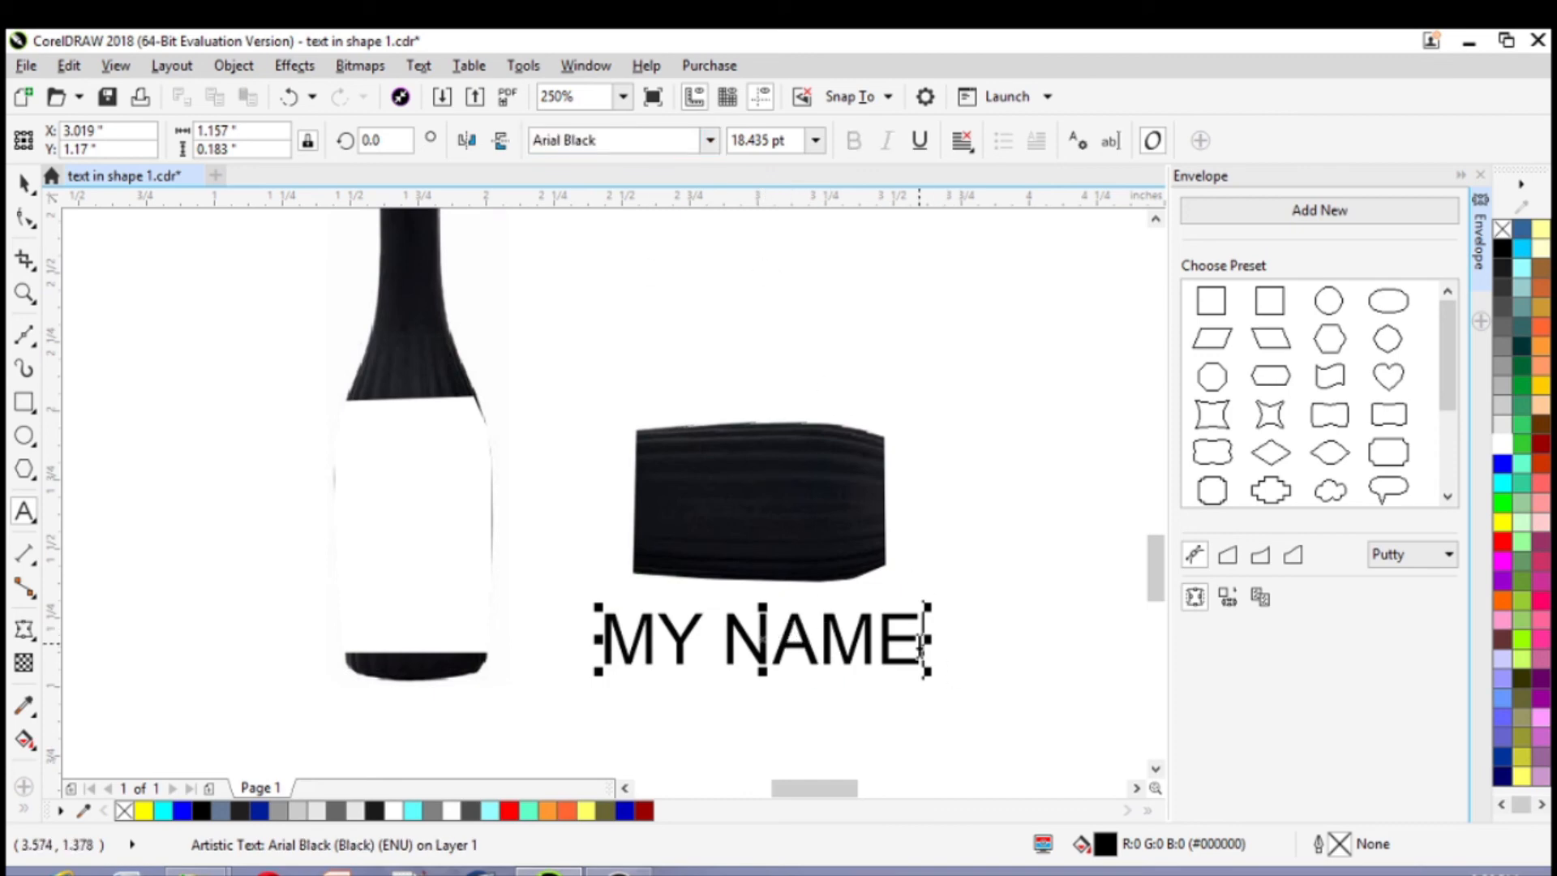
pyautogui.moveTo(933, 634); pyautogui.dragTo(600, 636)
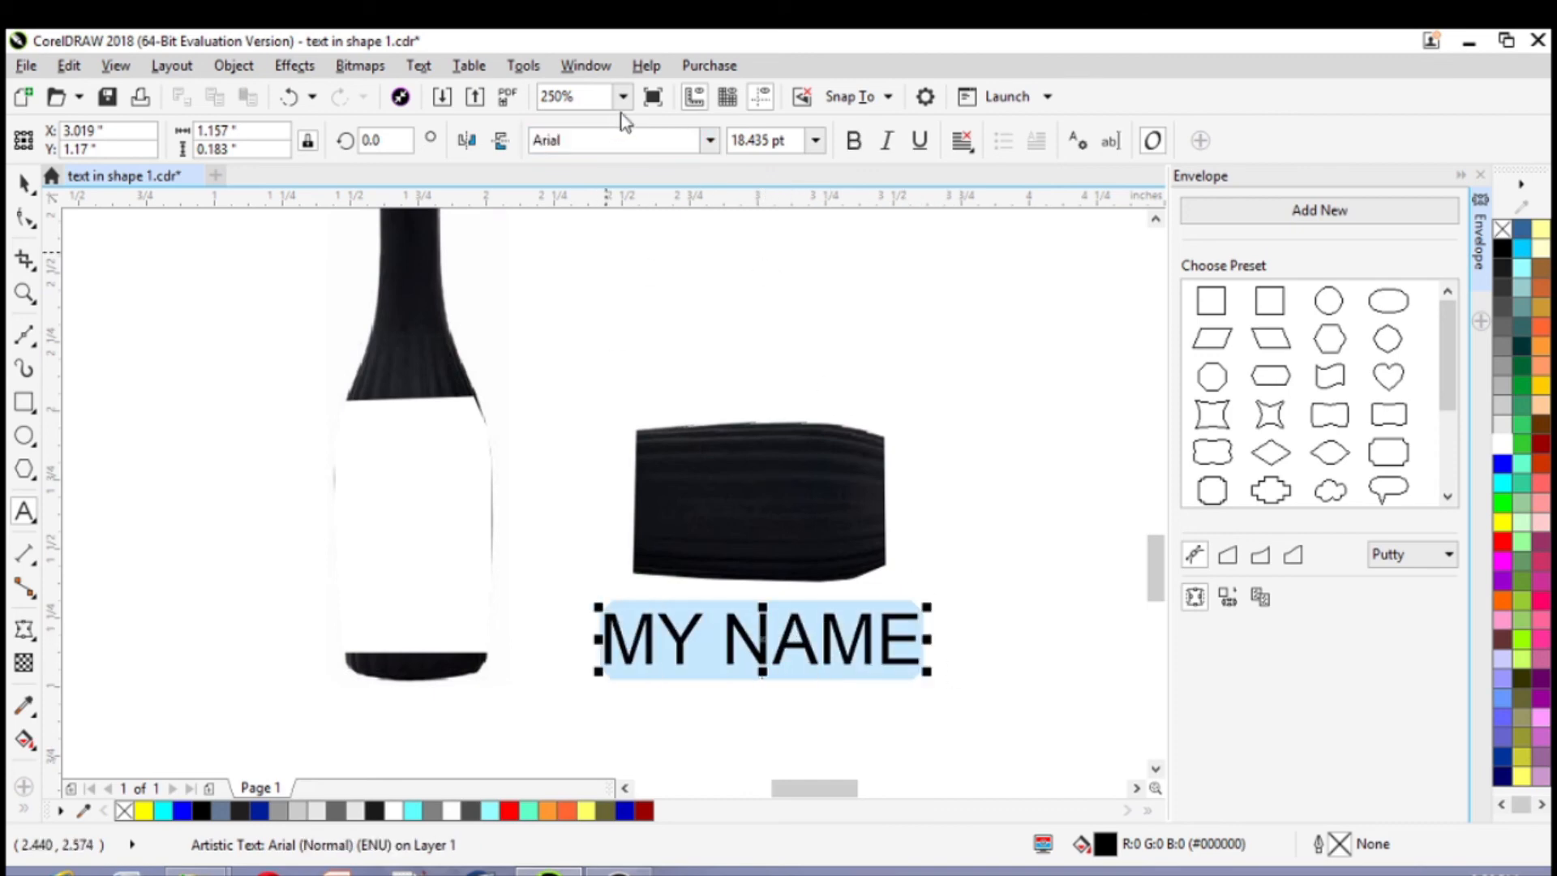
pyautogui.click(710, 141)
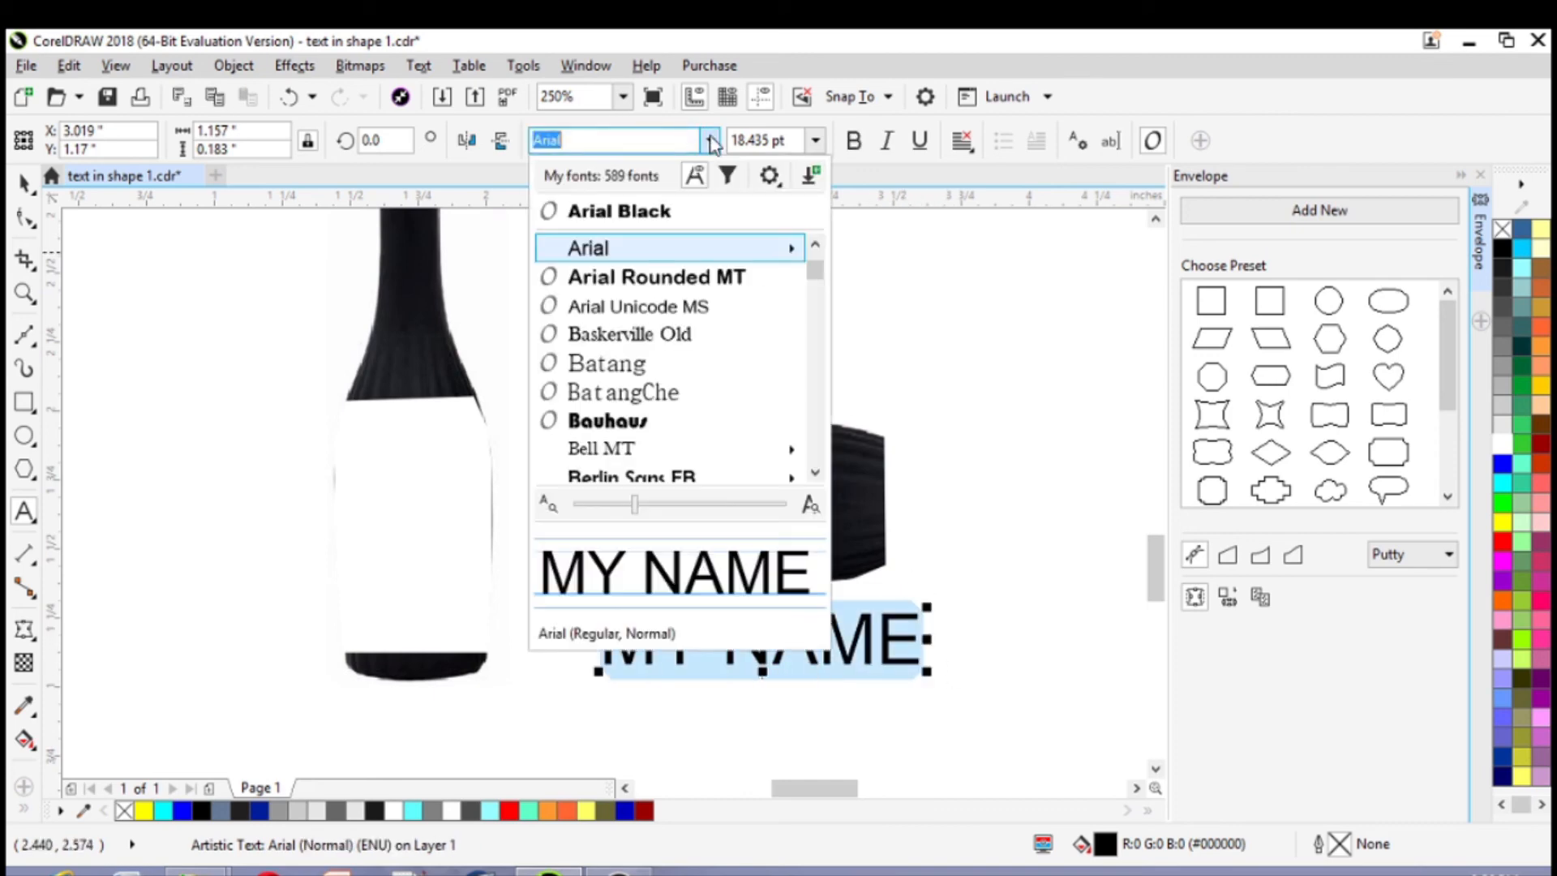
pyautogui.click(648, 211)
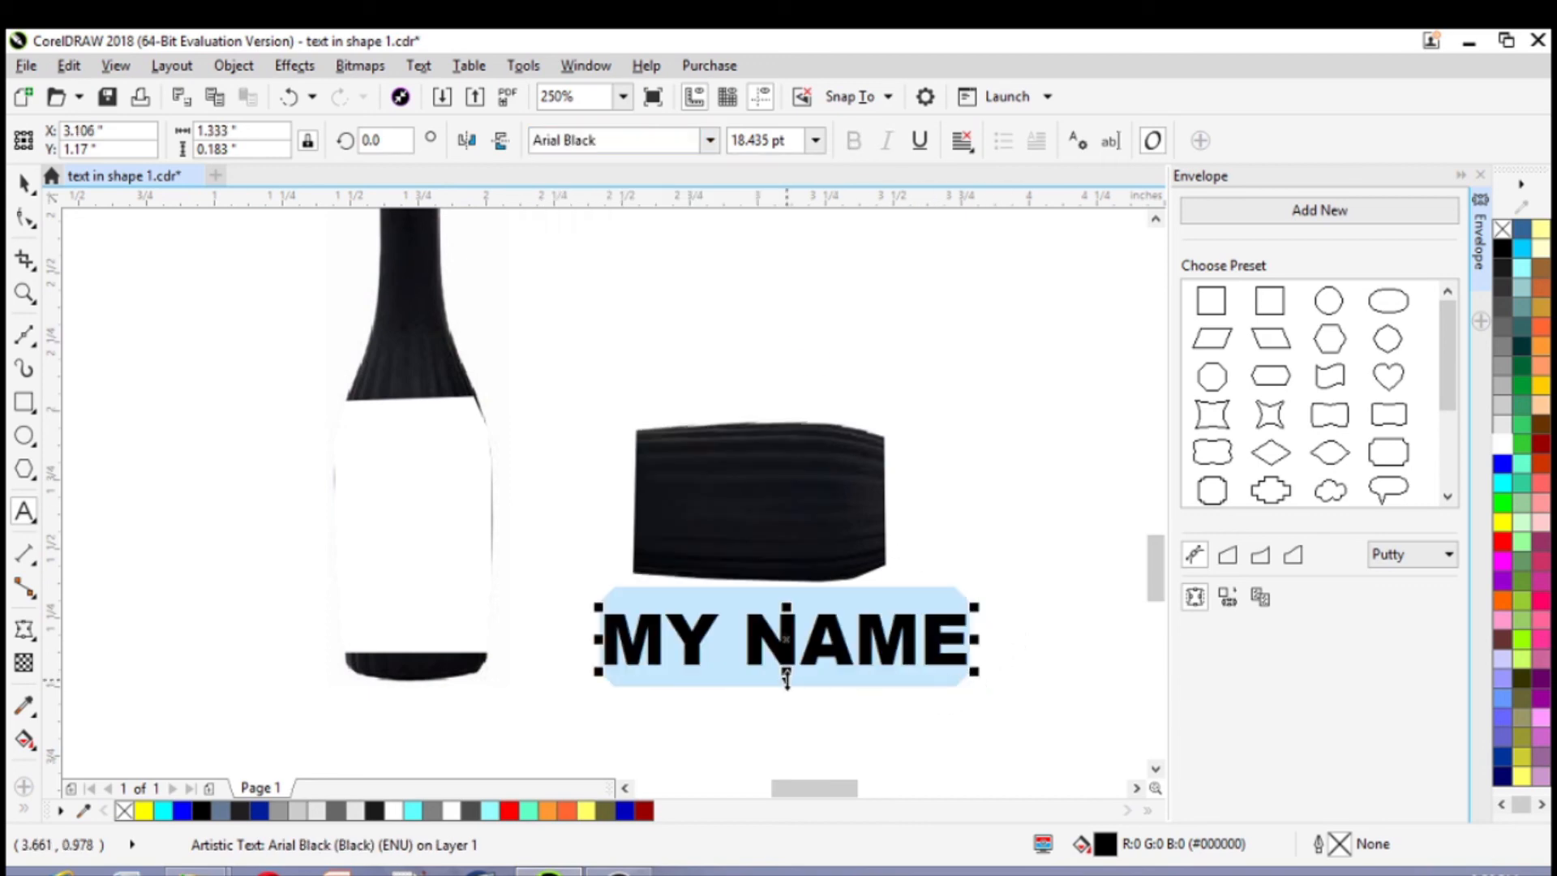
pyautogui.moveTo(981, 604); pyautogui.dragTo(874, 622)
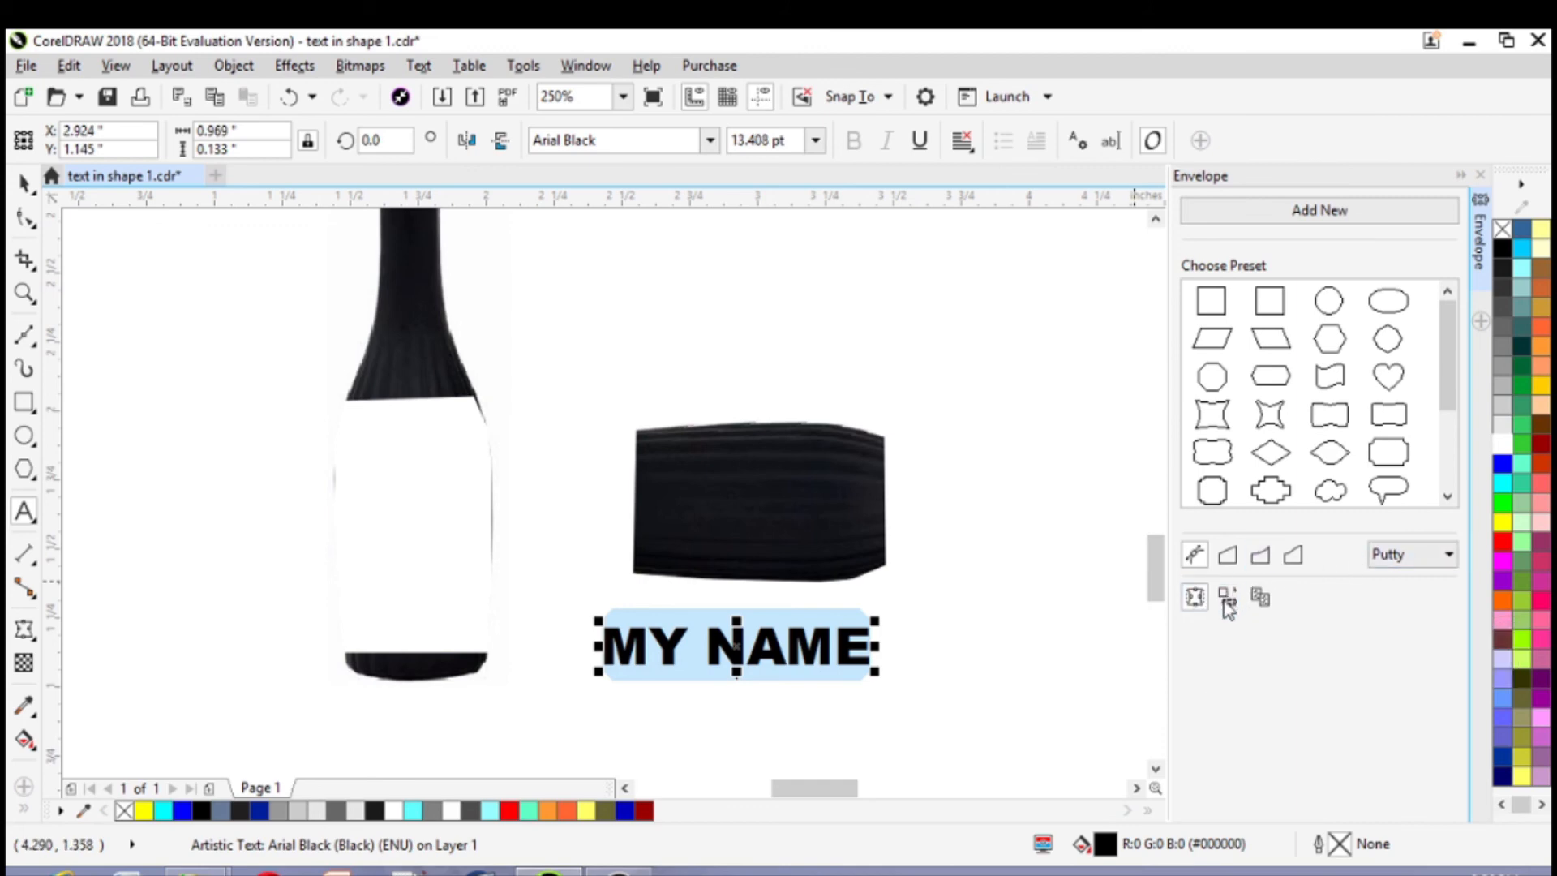
# Shape the text with an envelope created from the rotated bottle piece, and rotate it upright to about 91.8°
pyautogui.click(767, 489)
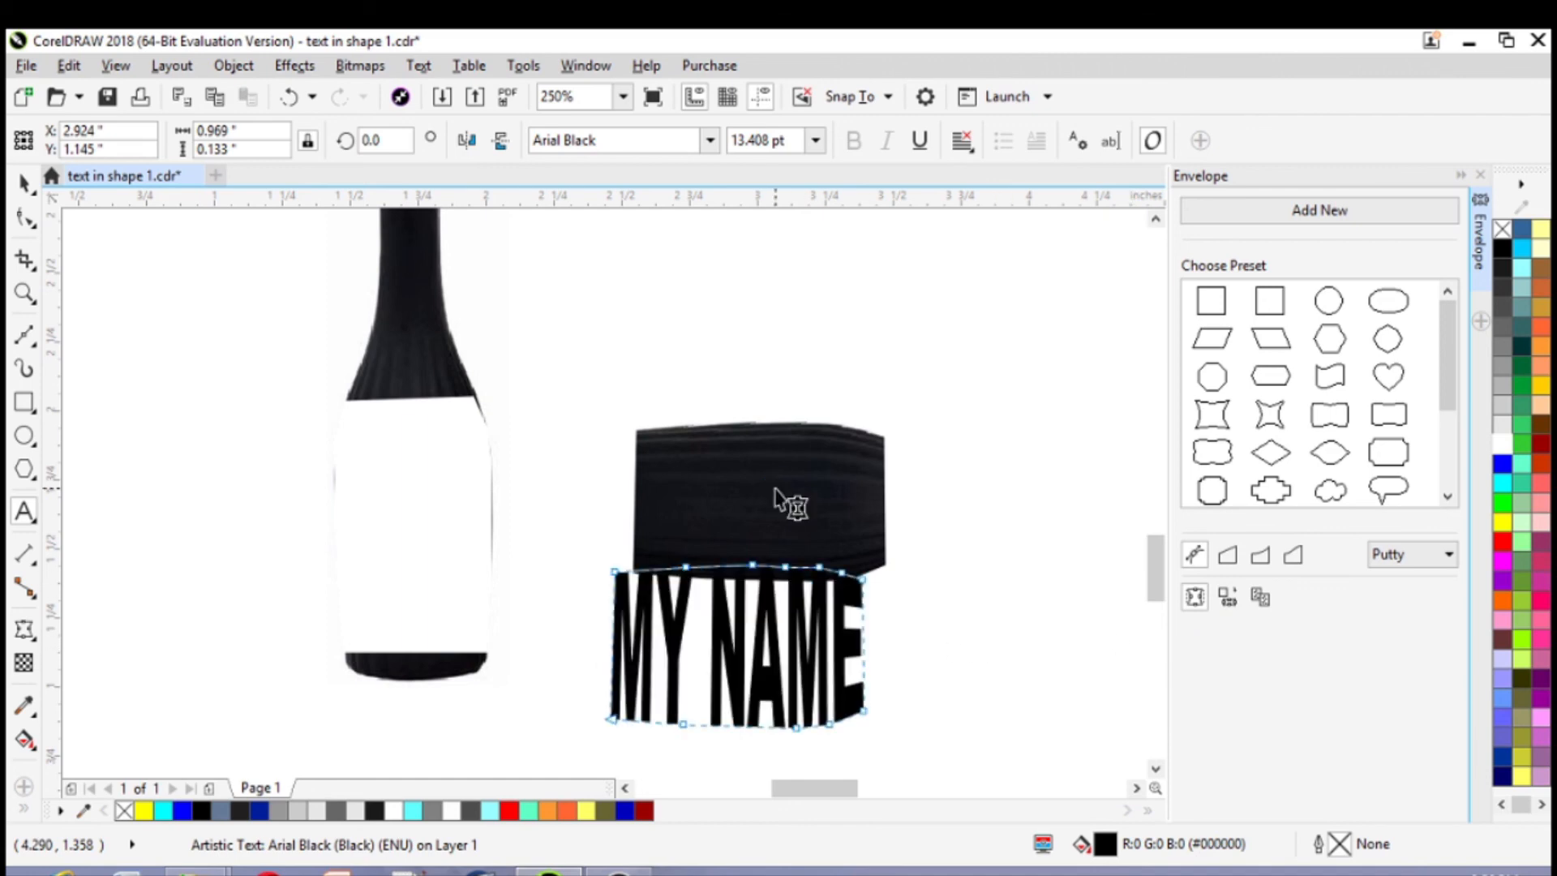
pyautogui.click(24, 182)
pyautogui.click(736, 646)
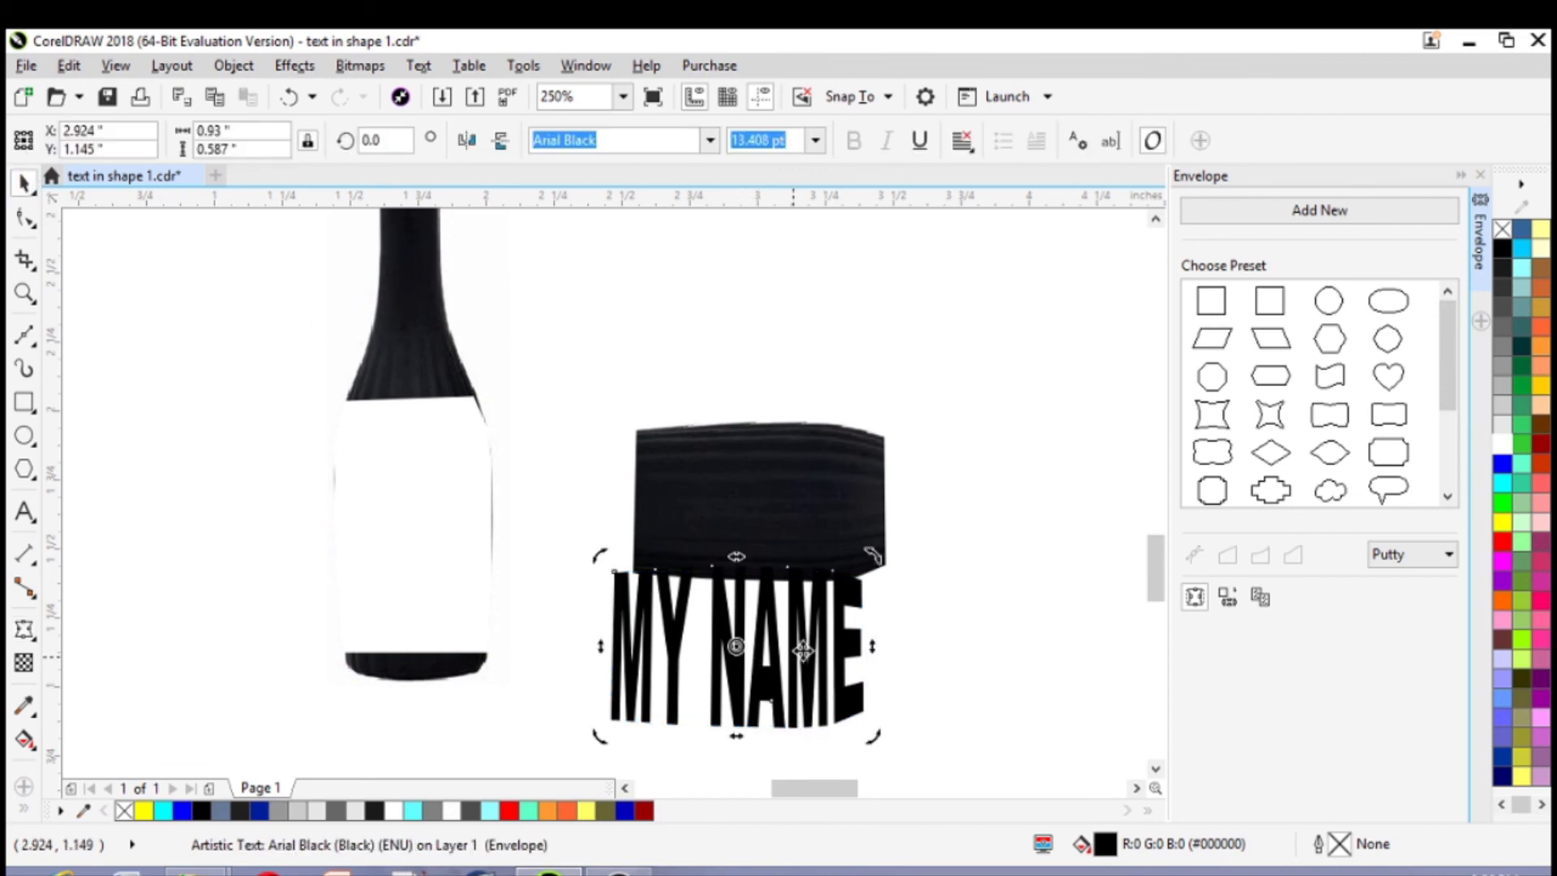
pyautogui.moveTo(869, 558)
pyautogui.mouseDown()
pyautogui.moveTo(779, 519)
pyautogui.moveTo(697, 510)
pyautogui.moveTo(665, 525)
pyautogui.mouseUp()
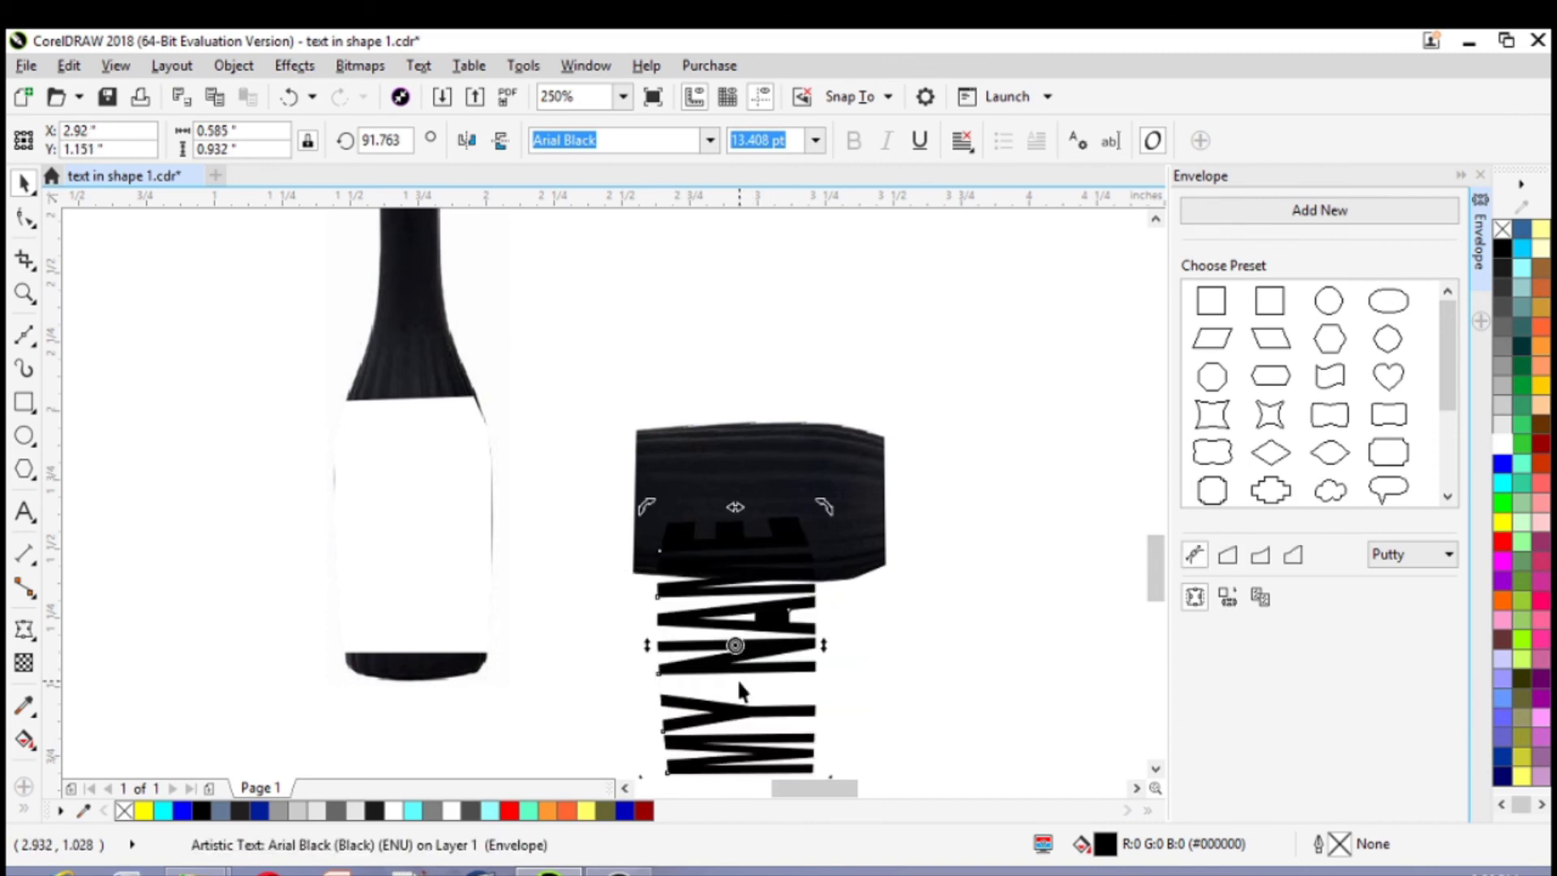
# Move the enveloped "MY NAME" text into the bottle's empty body section, to about X 1.72, Y 1.58 in
pyautogui.click(1085, 673)
pyautogui.click(714, 669)
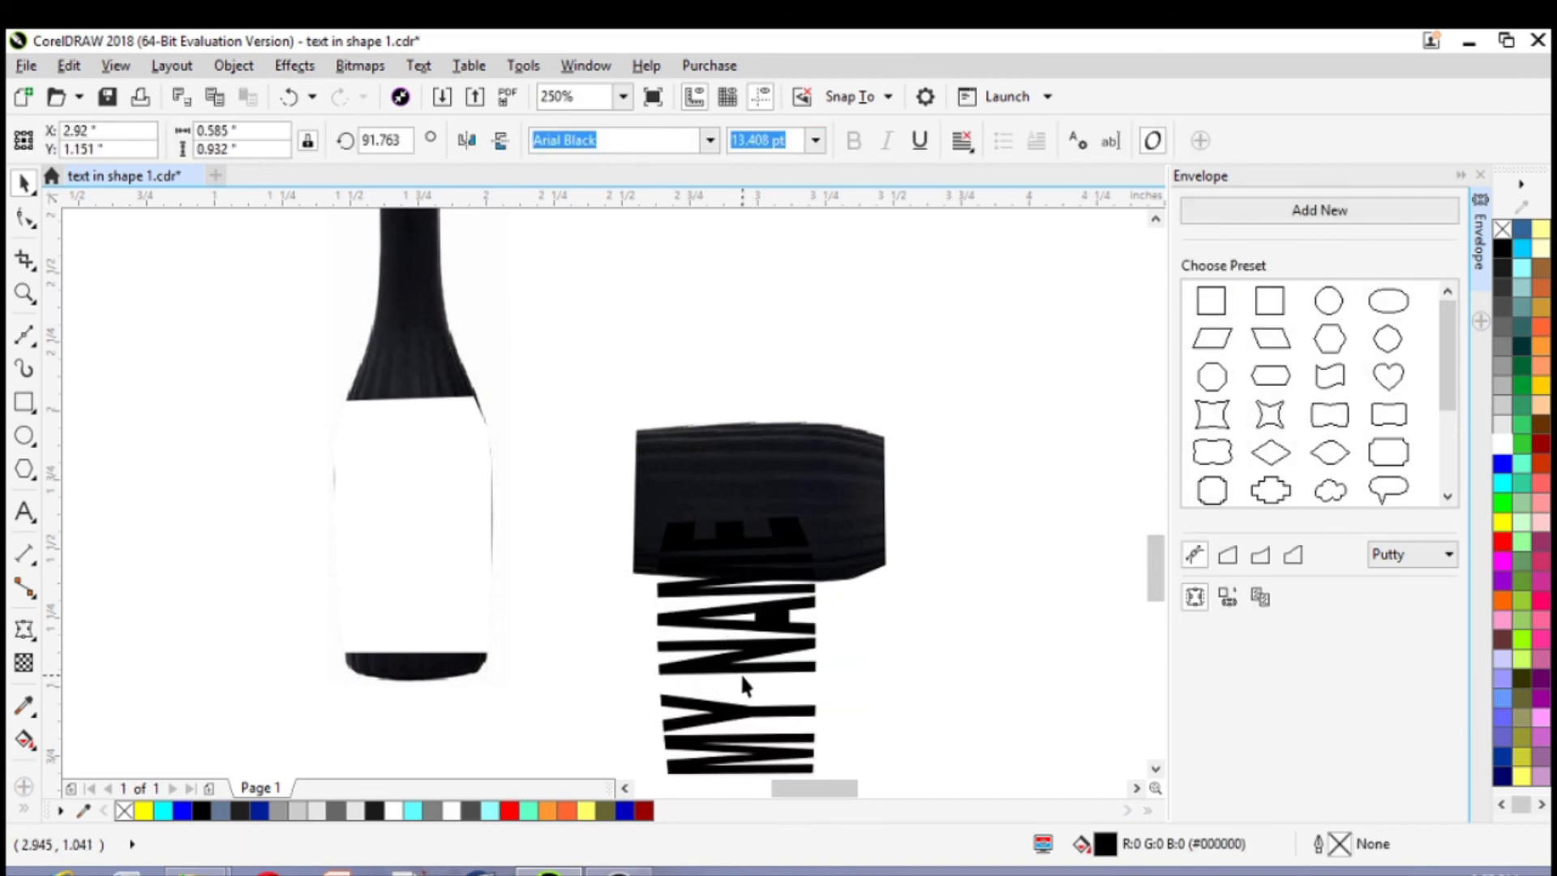
pyautogui.click(903, 665)
pyautogui.click(795, 663)
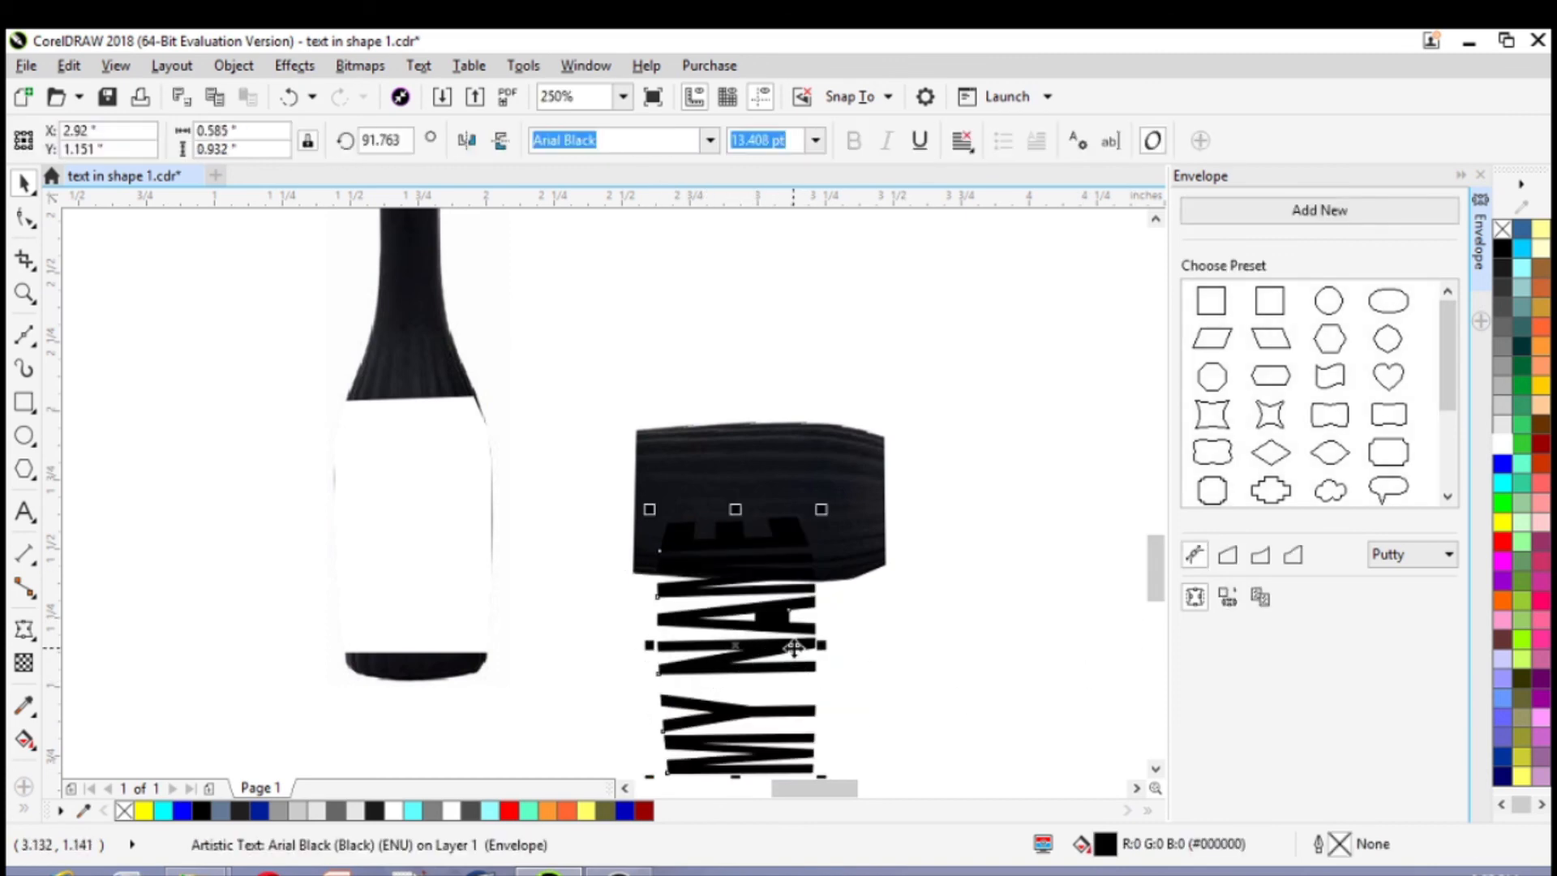
pyautogui.moveTo(744, 654); pyautogui.dragTo(415, 539)
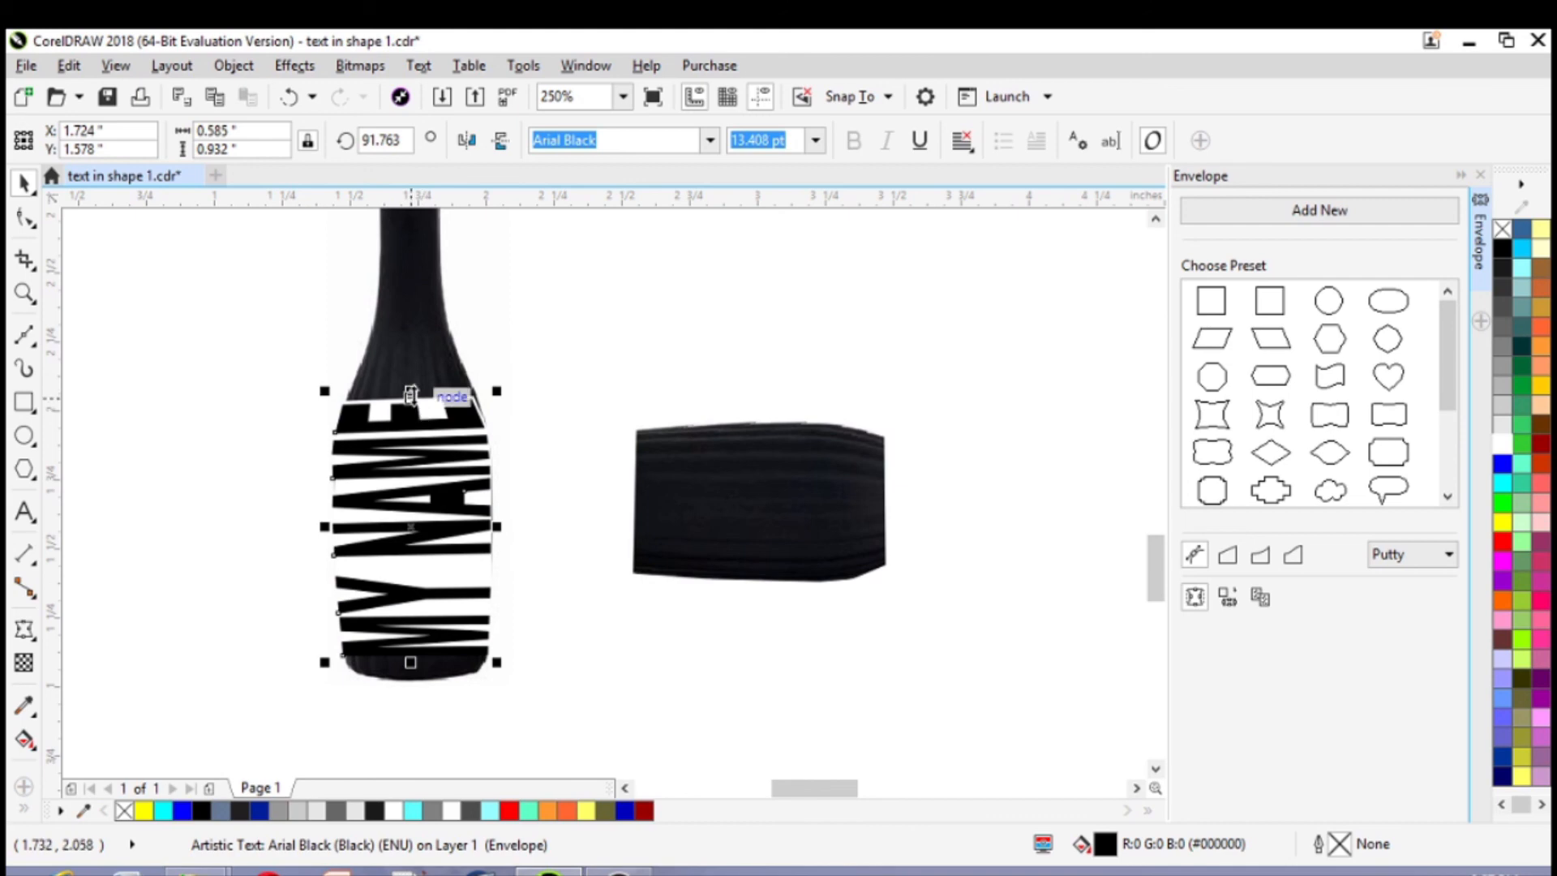
# Reduce the text's height to about 0.88 in and nudge it up to Y 1.594 in to leave gaps at neck and base
pyautogui.moveTo(411, 391); pyautogui.dragTo(411, 405)
pyautogui.press('Up')
pyautogui.press('Up')
pyautogui.press('Up')
pyautogui.press('Up')
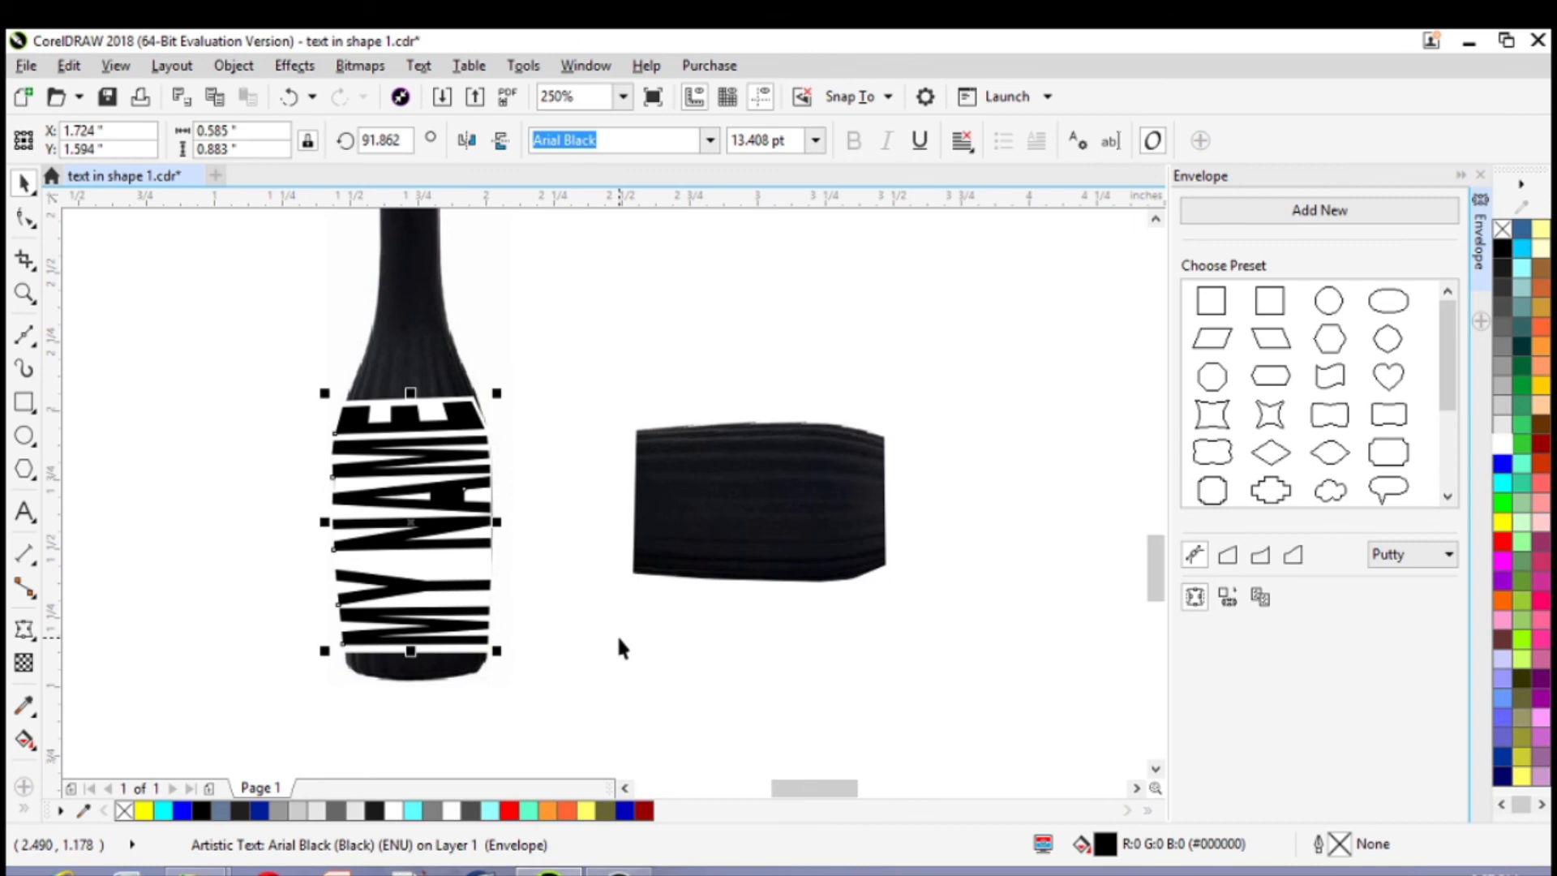
pyautogui.click(689, 666)
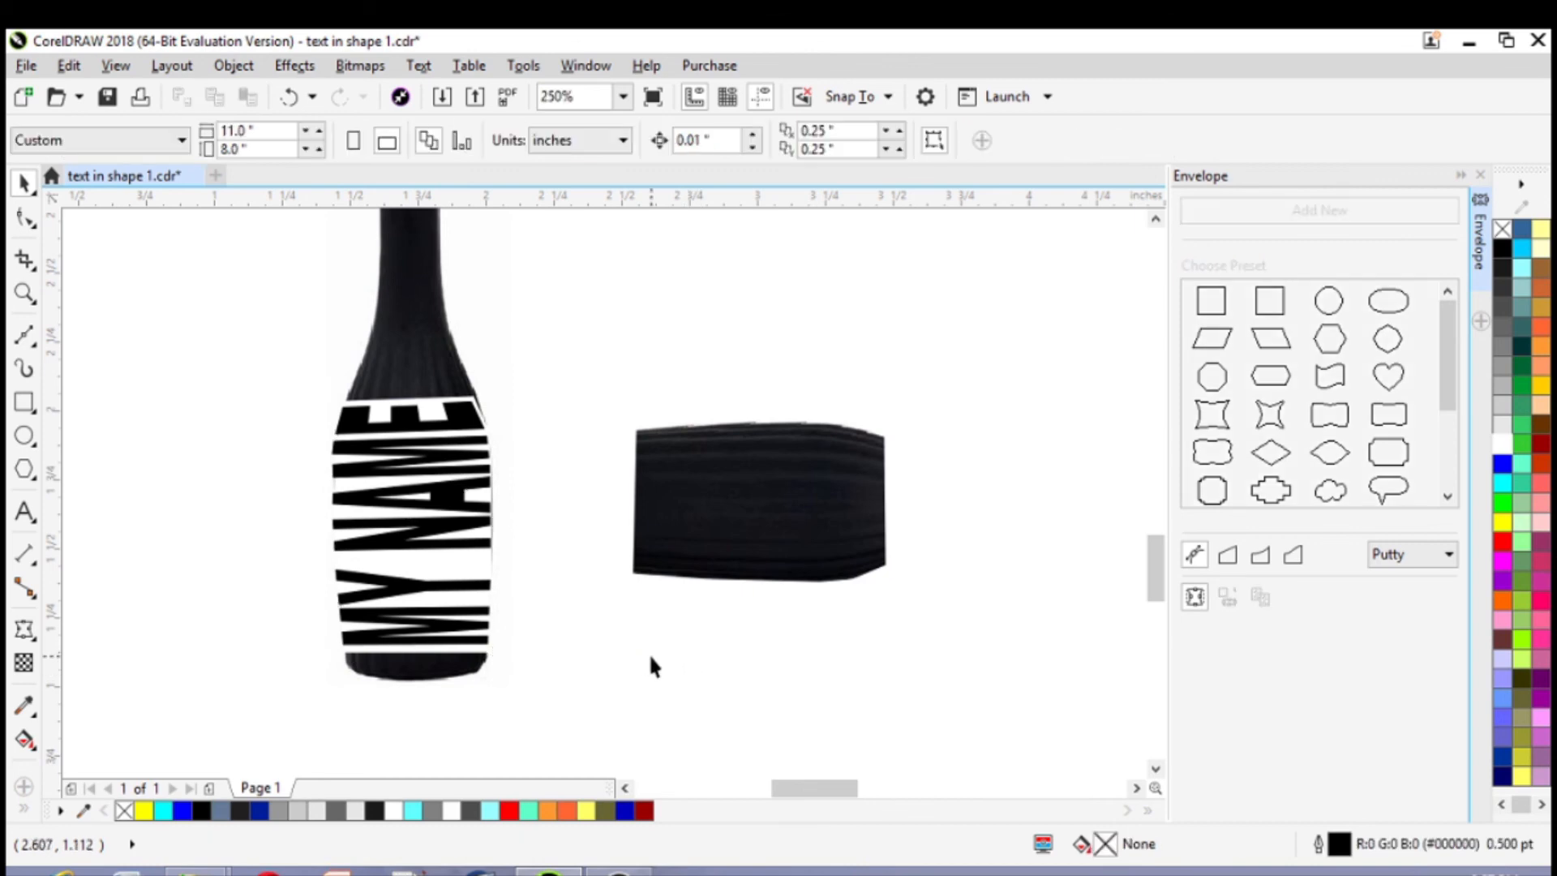
# Delete the leftover rotated bottle piece beside the finished bottle
pyautogui.scroll(-2, 650, 652)
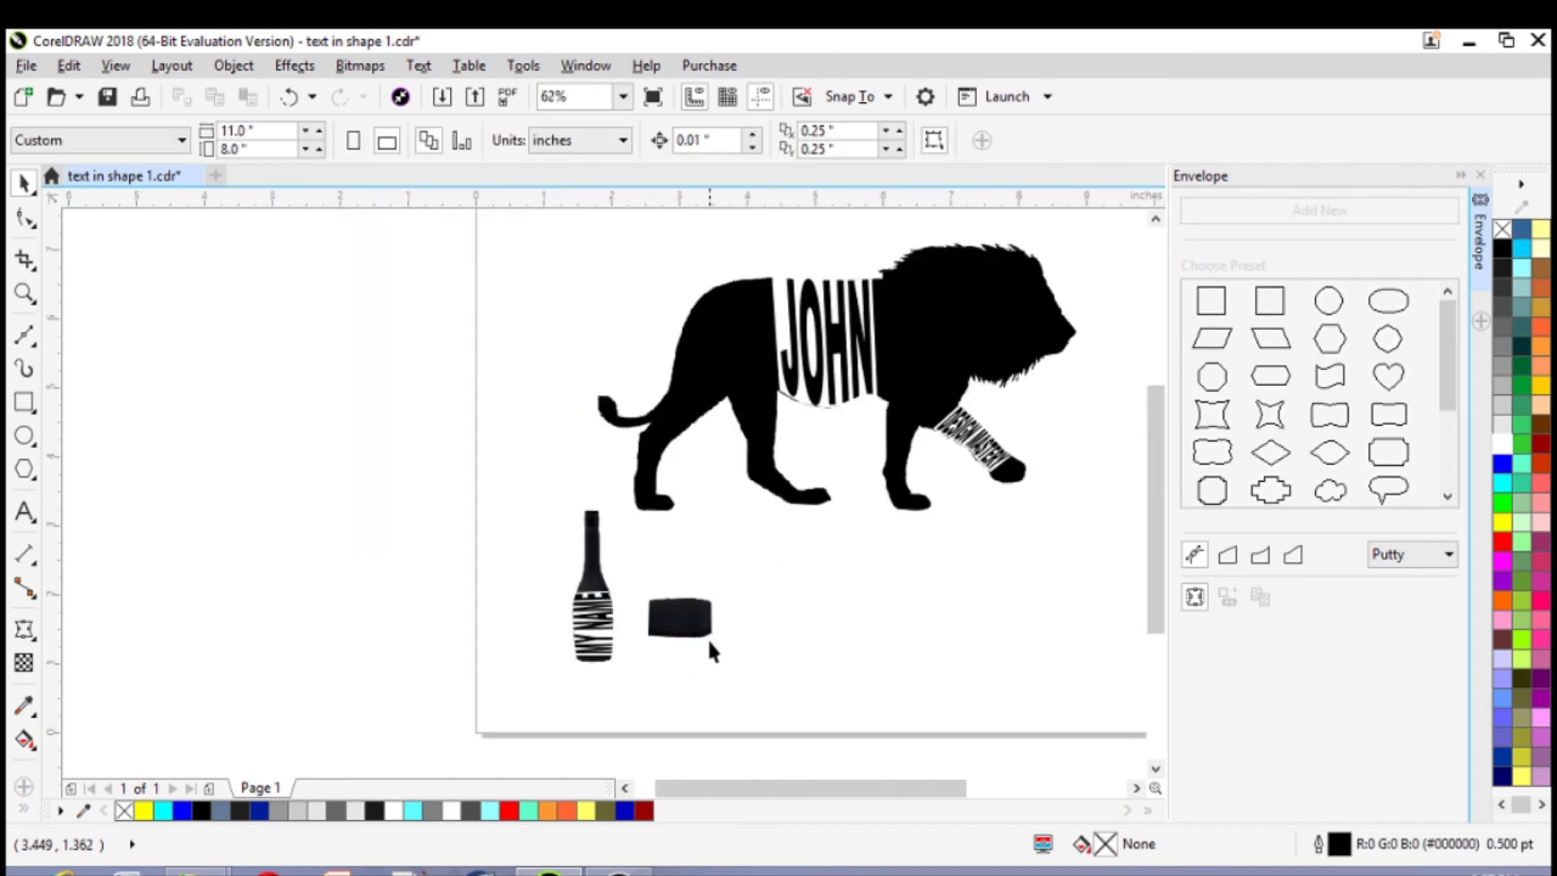
pyautogui.click(693, 618)
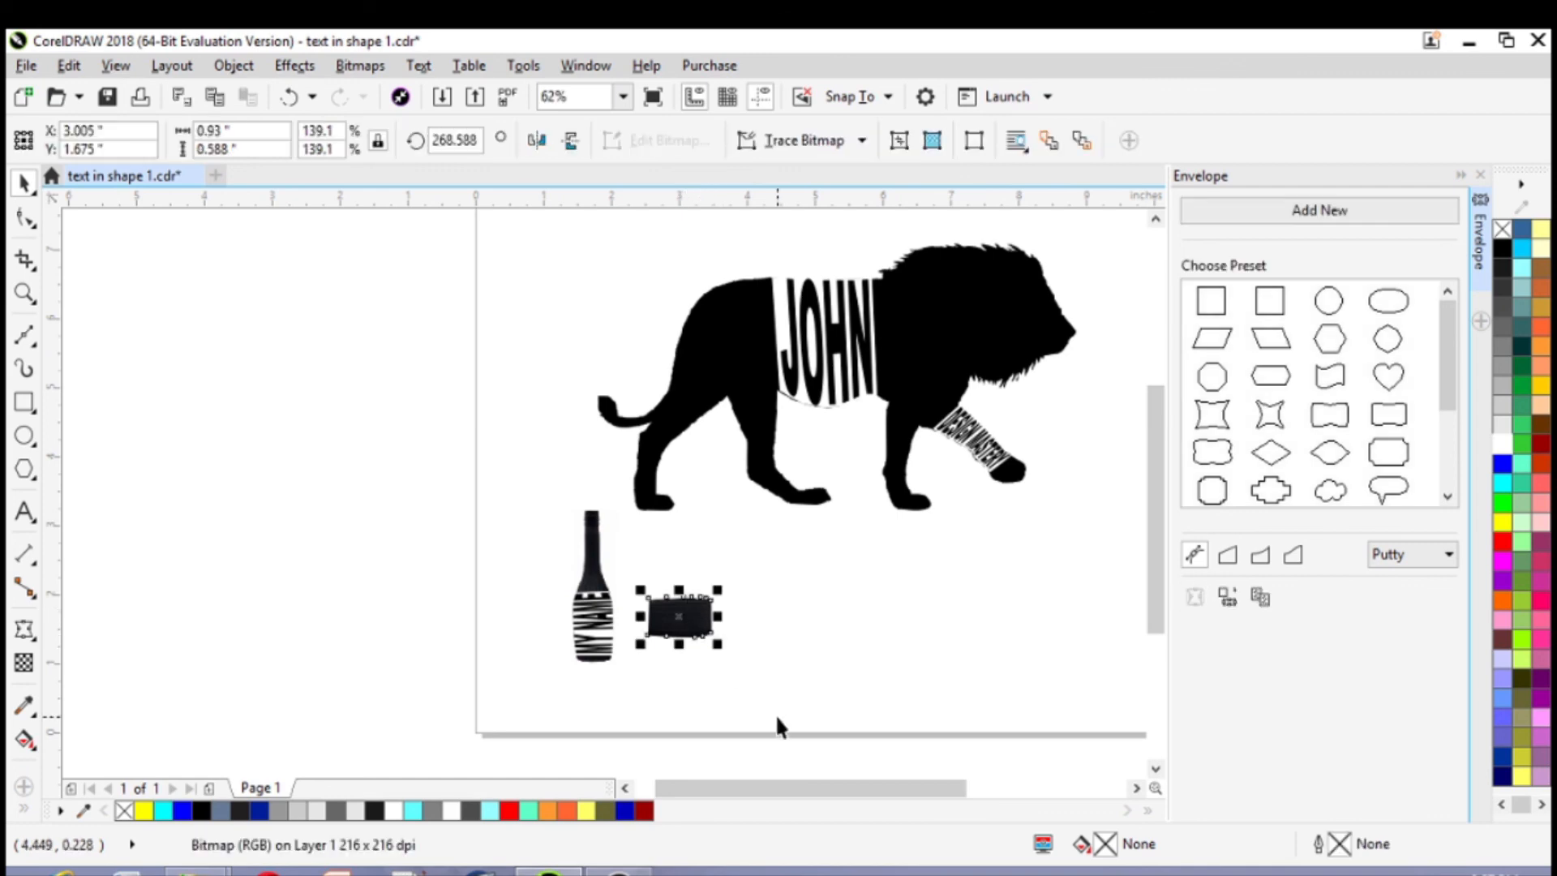
pyautogui.press('Delete')
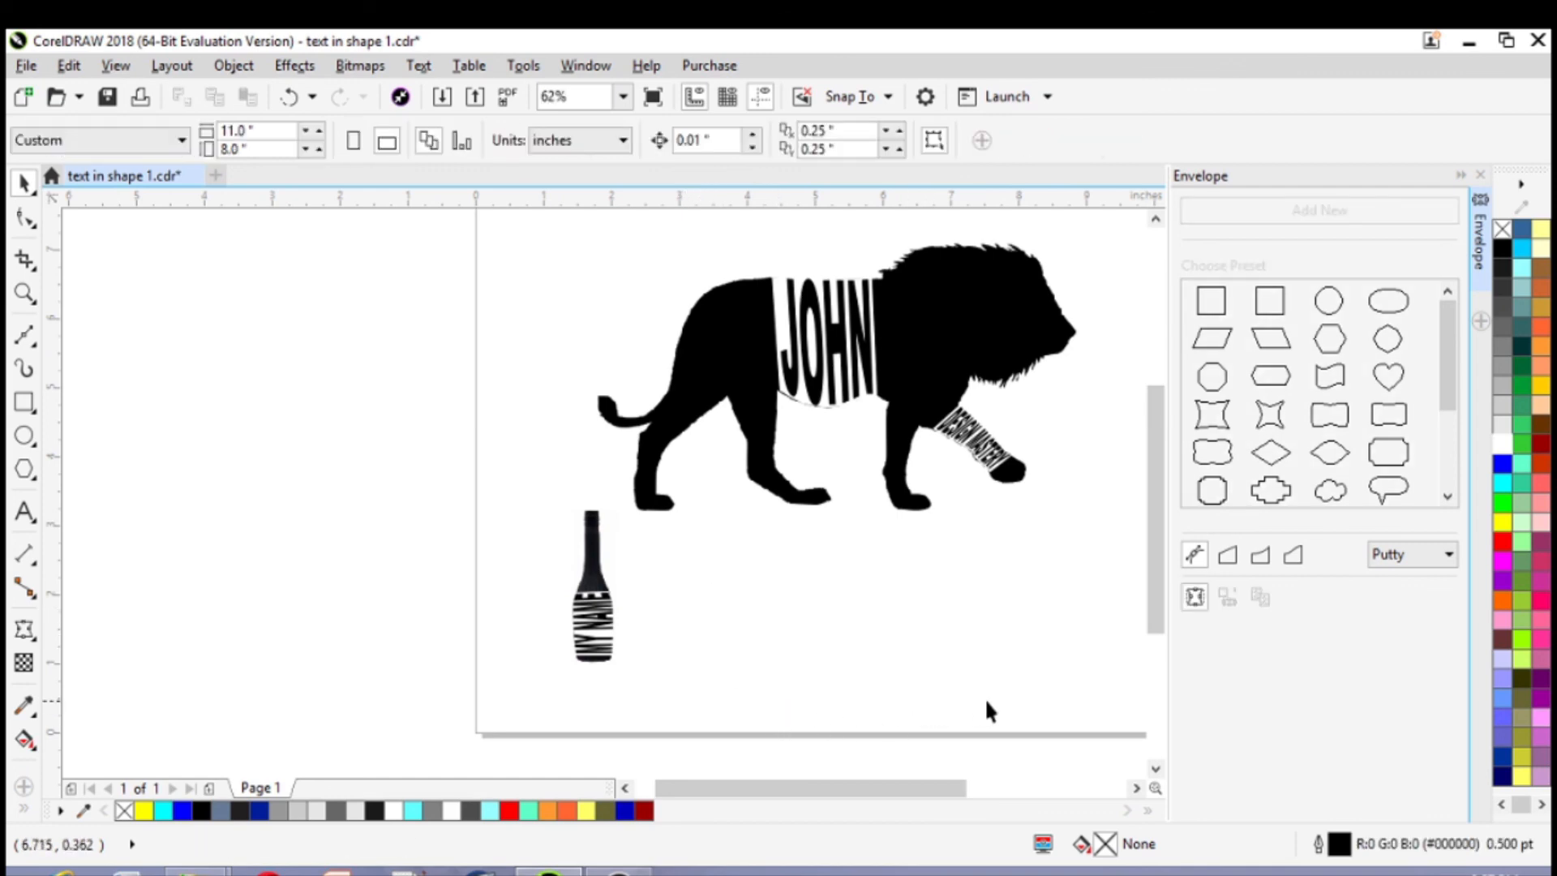
pyautogui.click(1136, 788)
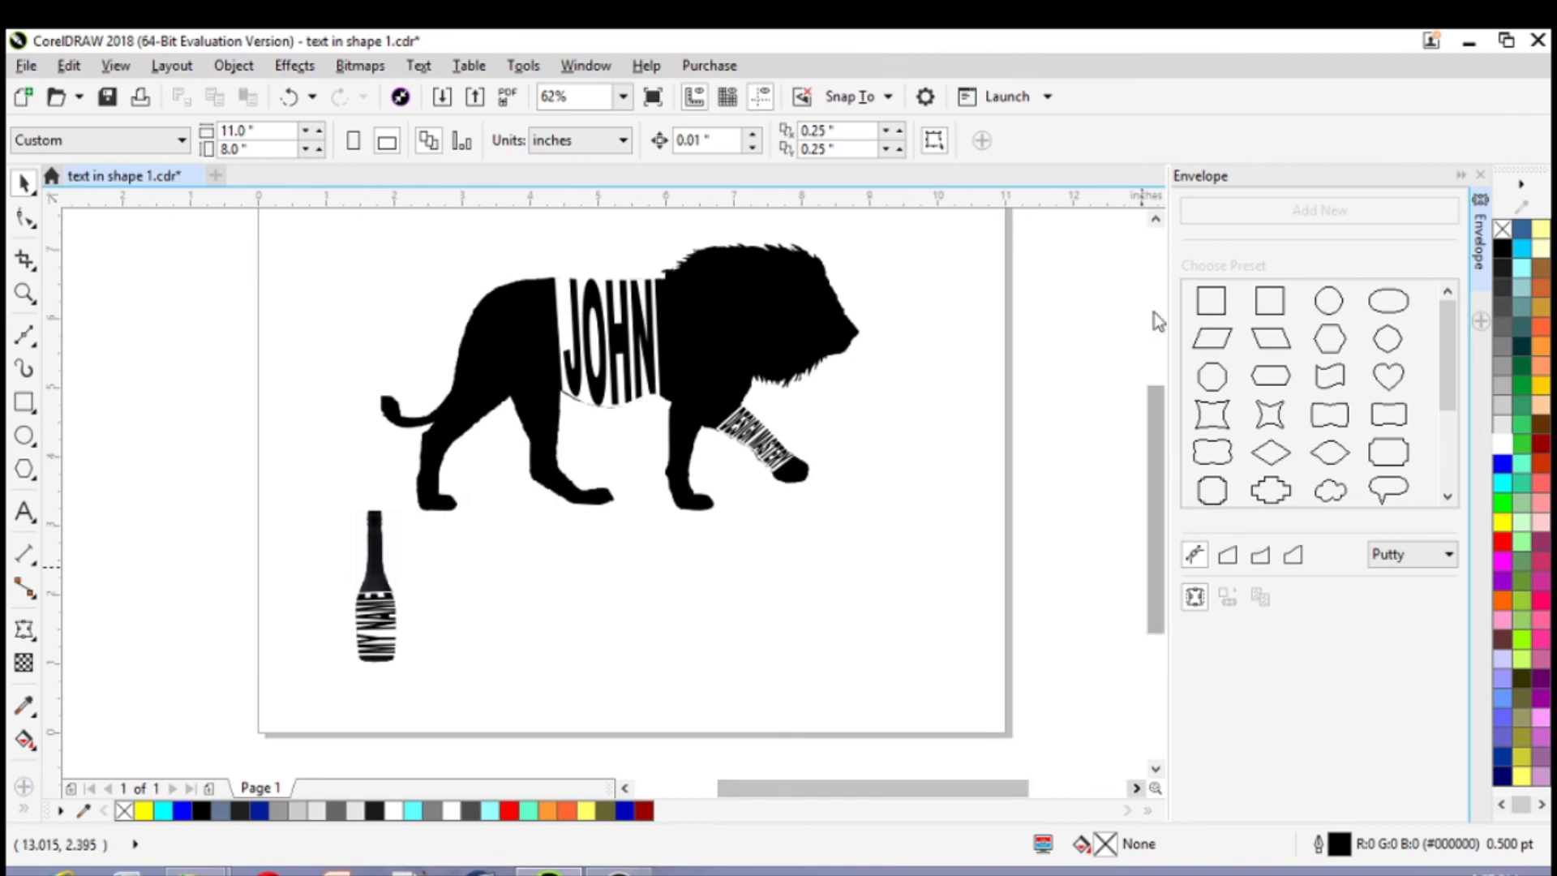
pyautogui.click(1155, 218)
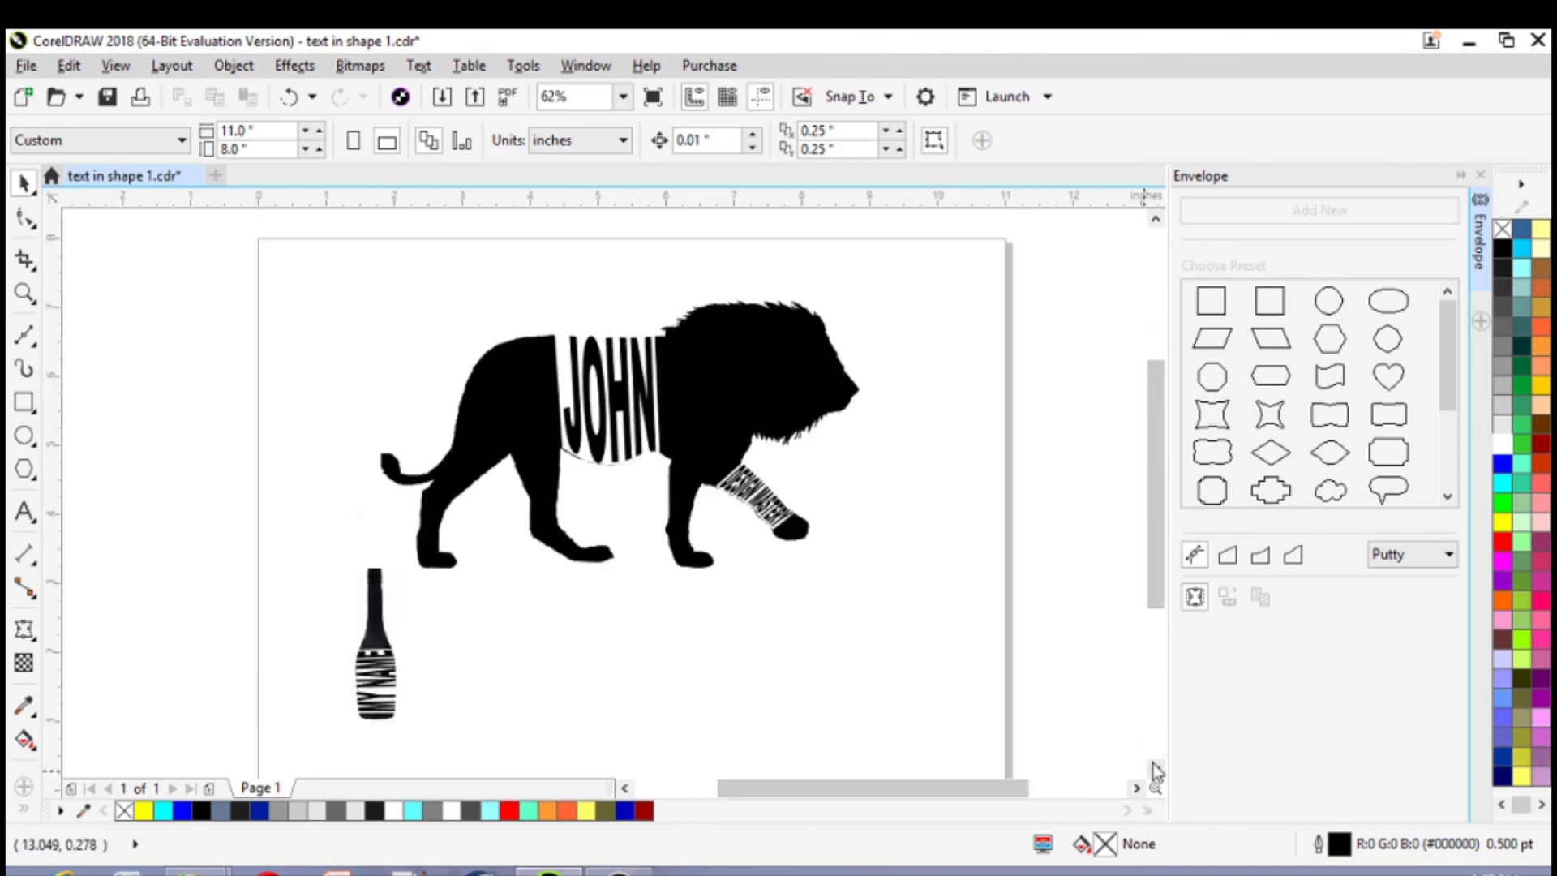